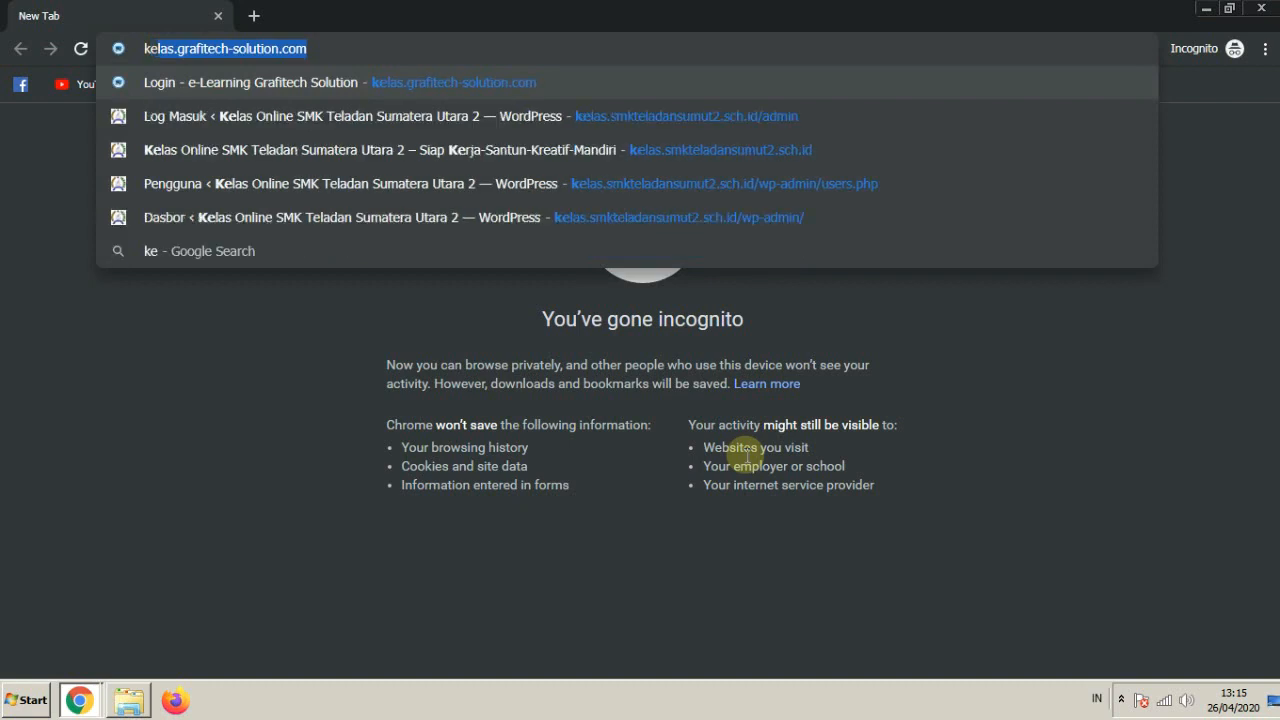
Open the e-learning site at kelas.smkteladansumut2.sch.id
{"action": "type", "text": "s"}
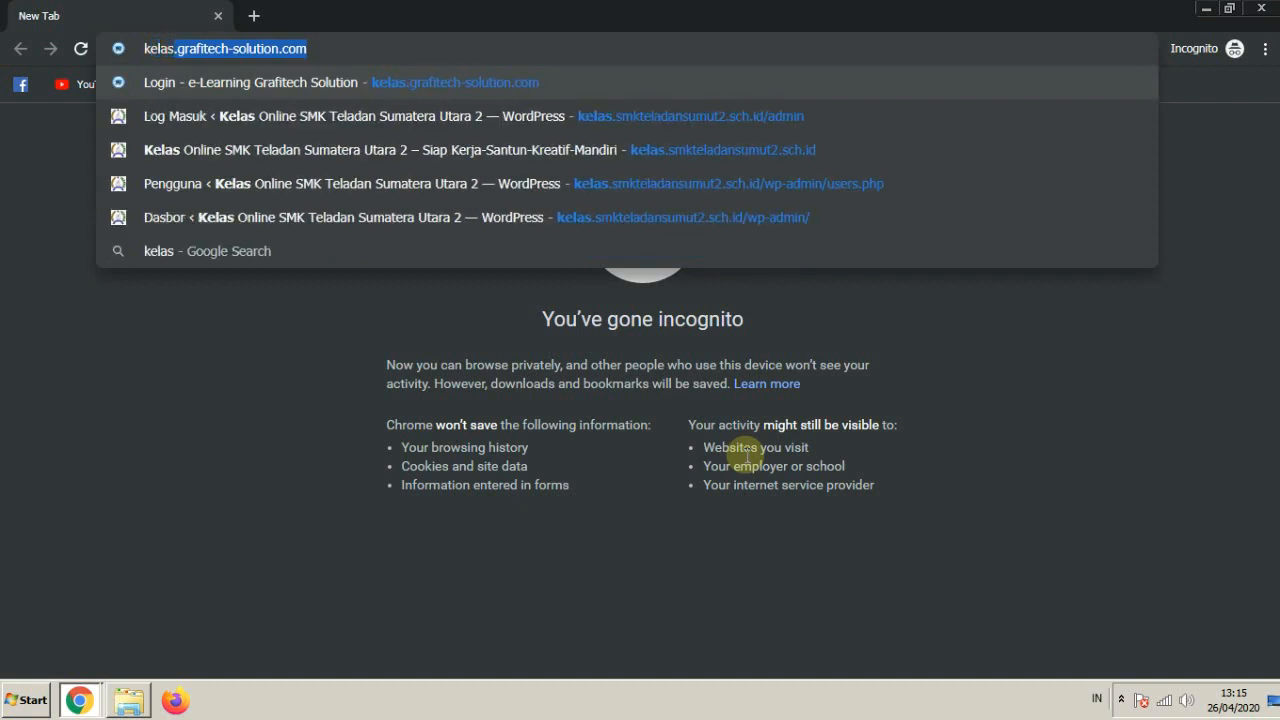
{"action": "type", "text": "."}
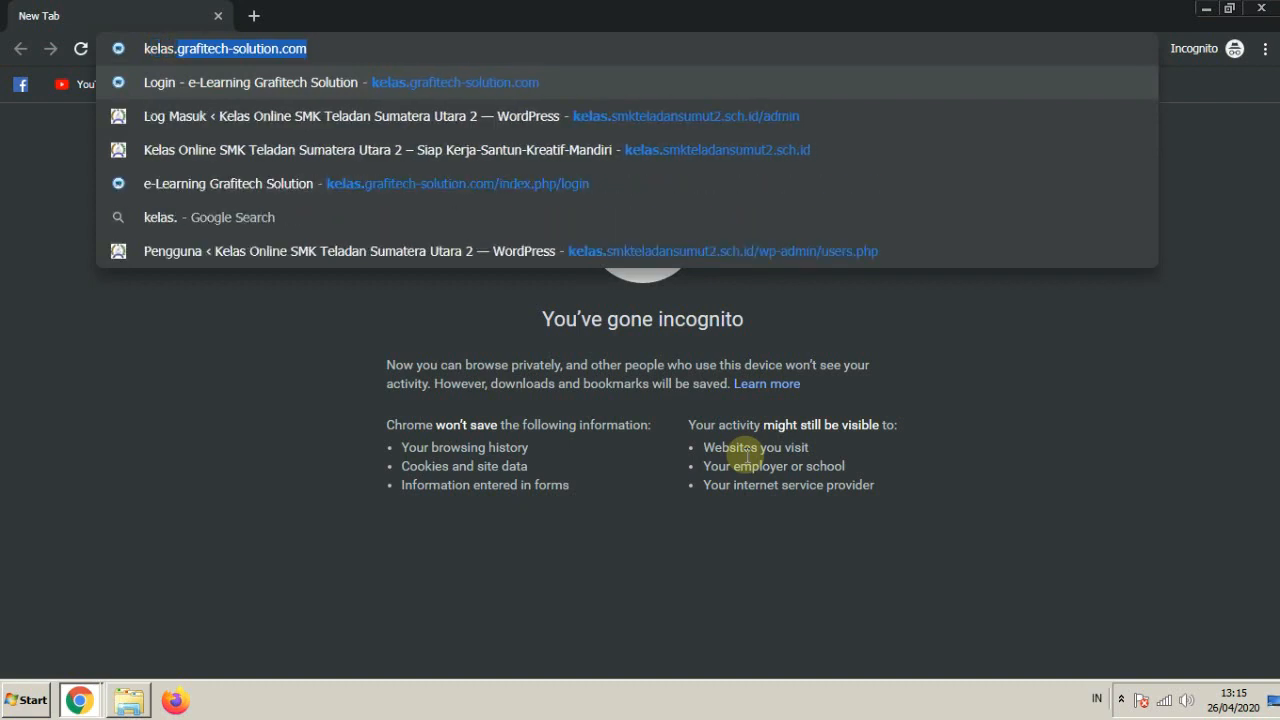
{"action": "type", "text": "ke"}
{"action": "key", "text": "BackSpace"}
{"action": "key", "text": "BackSpace"}
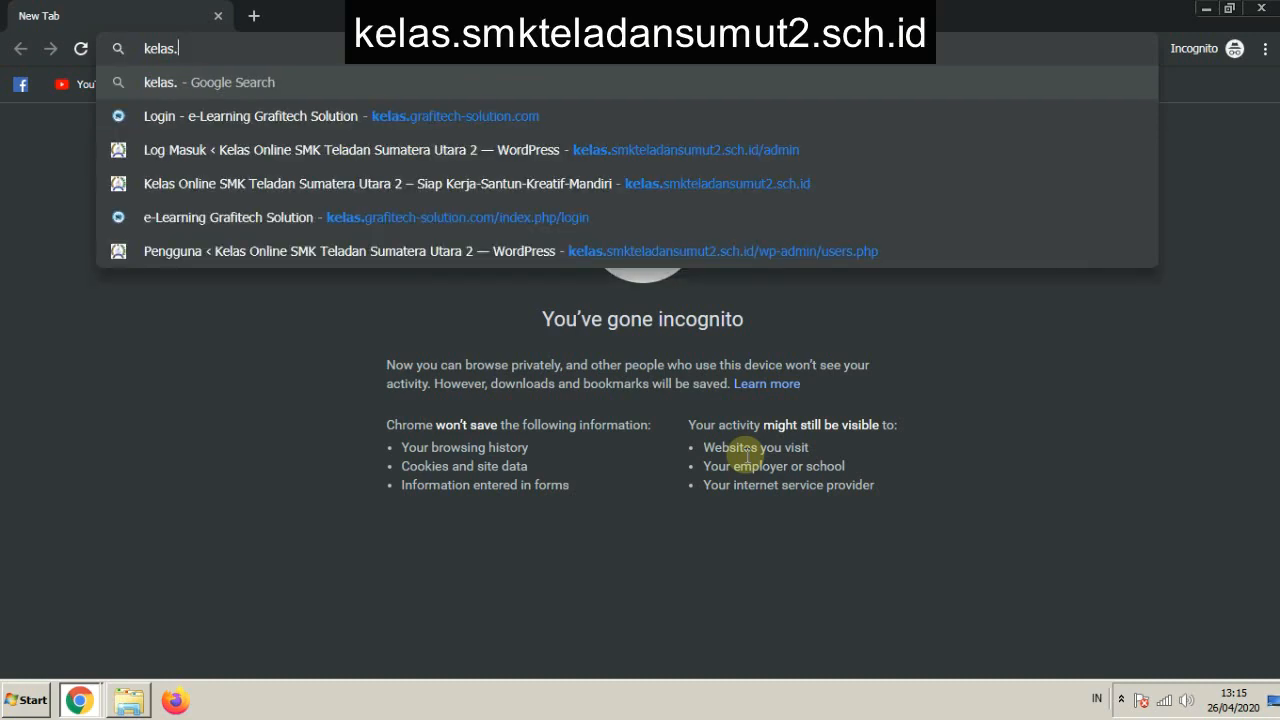
{"action": "type", "text": "smkteladansumut2.sch.id"}
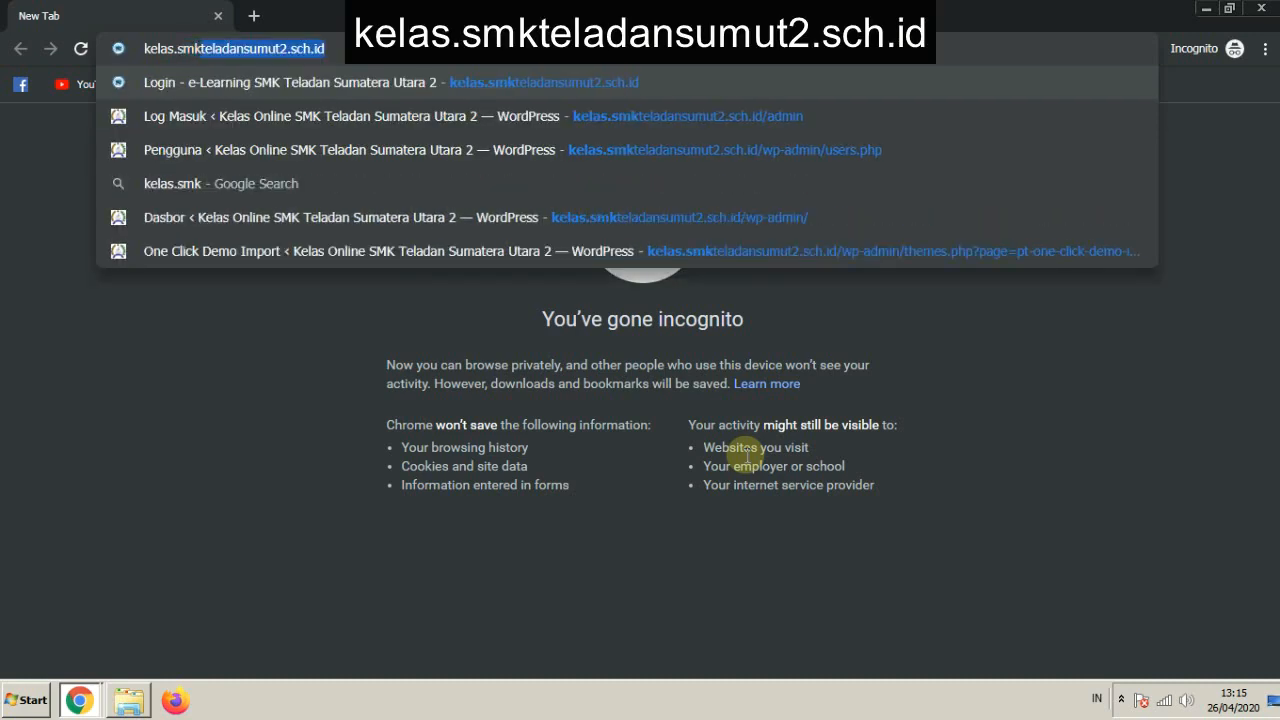
{"action": "left_click", "coordinate": [365, 55]}
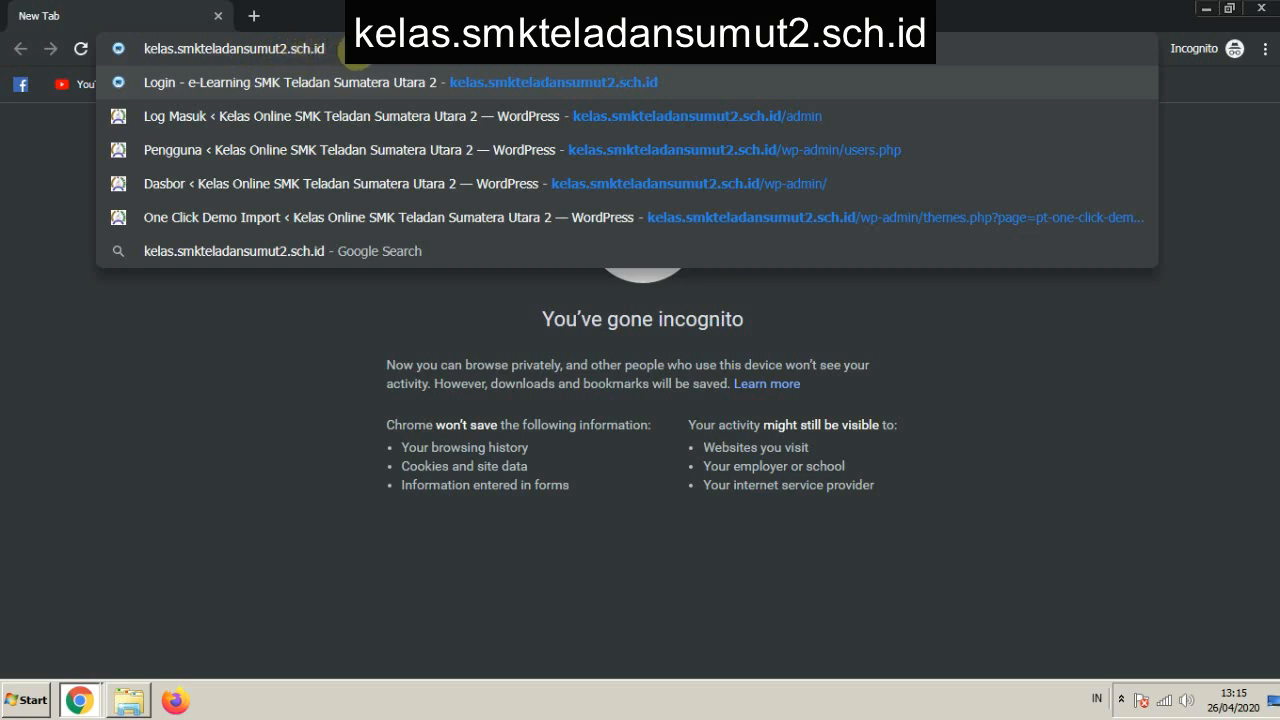
{"action": "key", "text": "Return"}
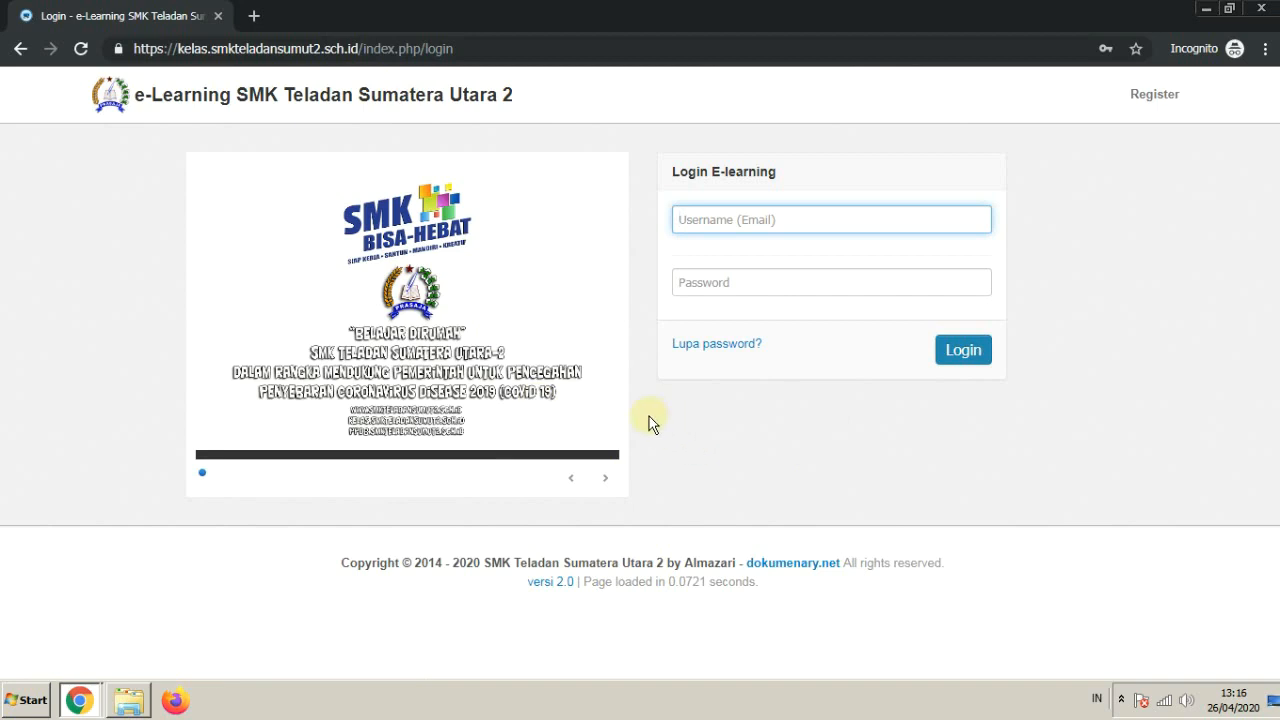
Shrink the browser window to view the Register link in the collapsed site menu, and maximize the window again
{"action": "left_click", "coordinate": [1230, 10]}
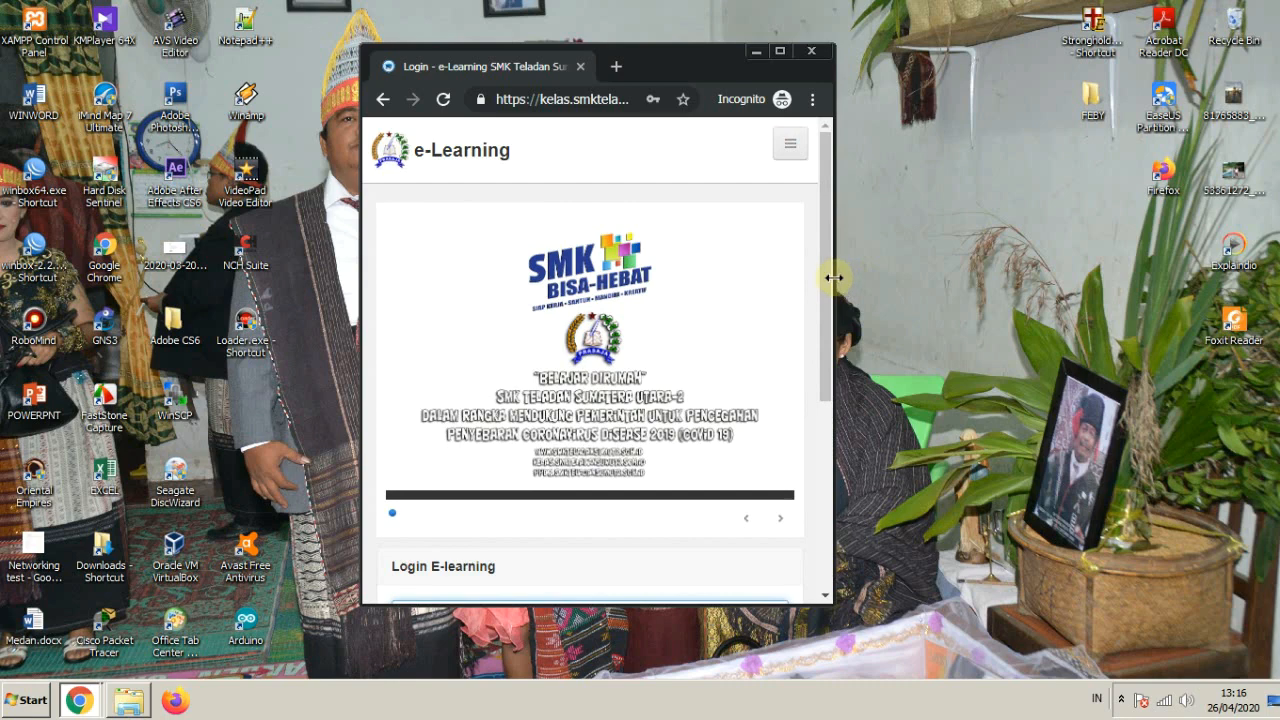
{"action": "mouse_move", "coordinate": [827, 193]}
{"action": "left_mouse_down"}
{"action": "mouse_move", "coordinate": [826, 305]}
{"action": "mouse_move", "coordinate": [826, 198]}
{"action": "left_mouse_up"}
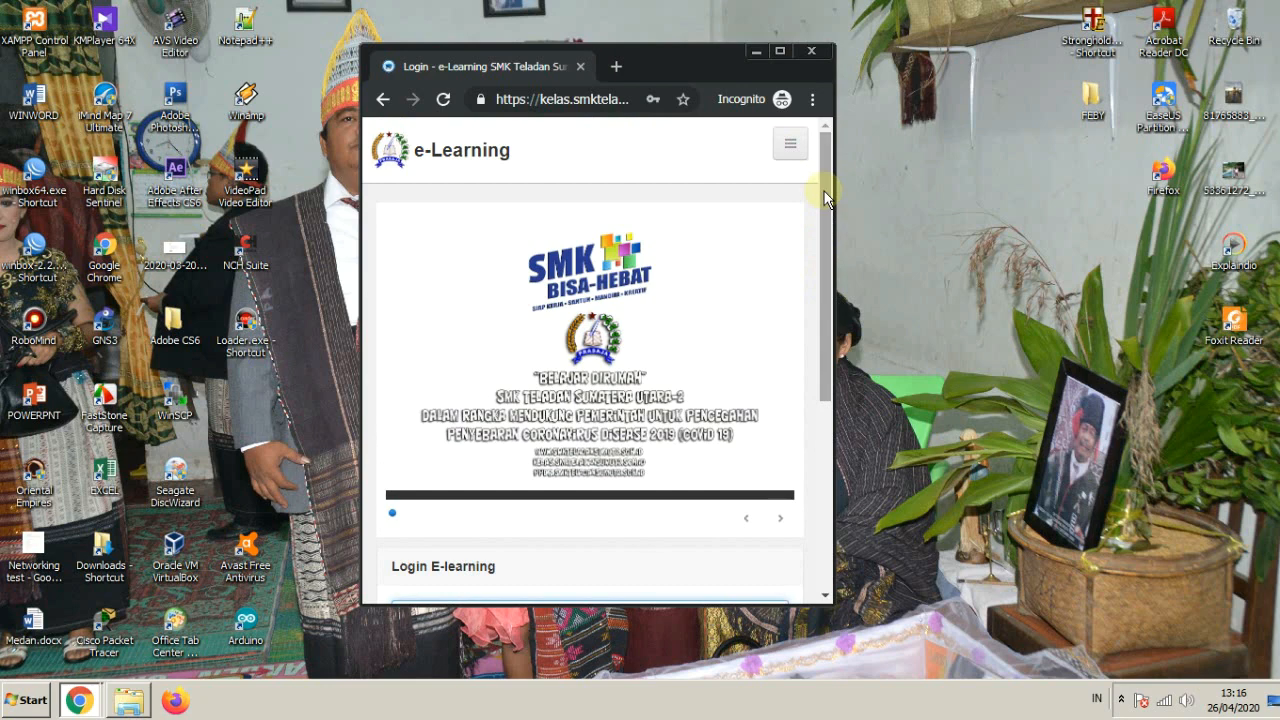
{"action": "left_click", "coordinate": [791, 150]}
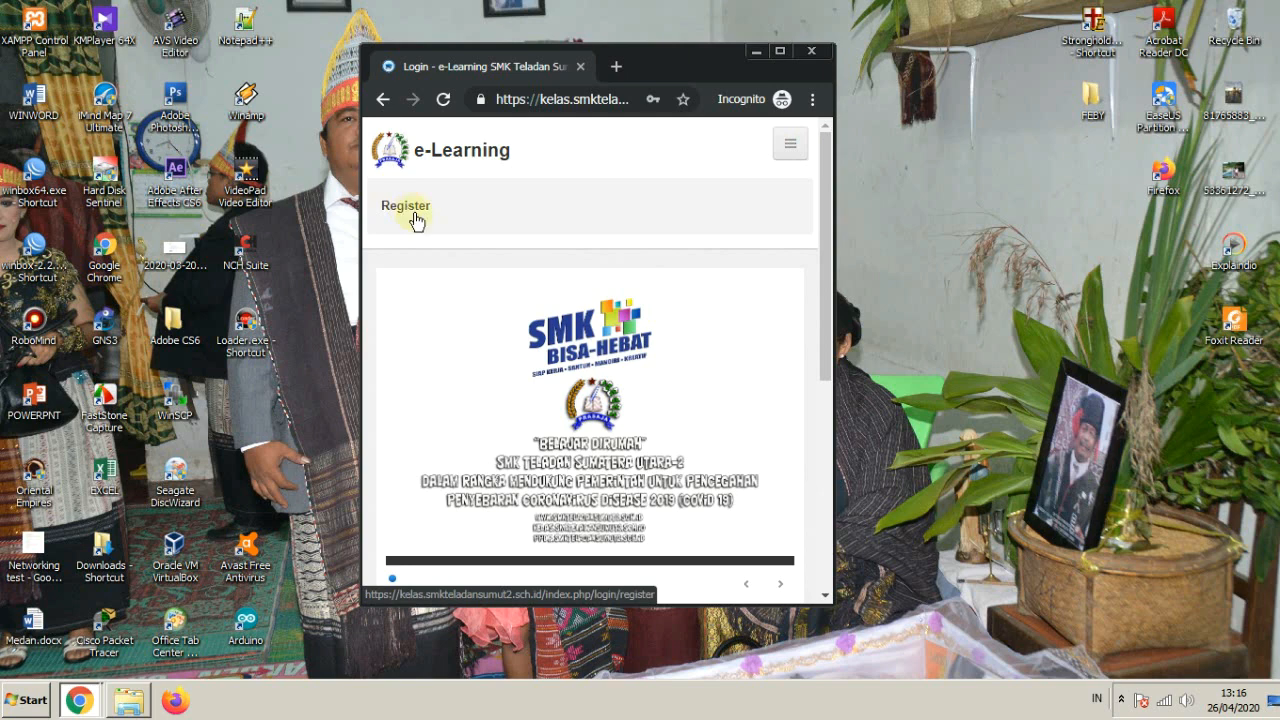
{"action": "left_click", "coordinate": [790, 147]}
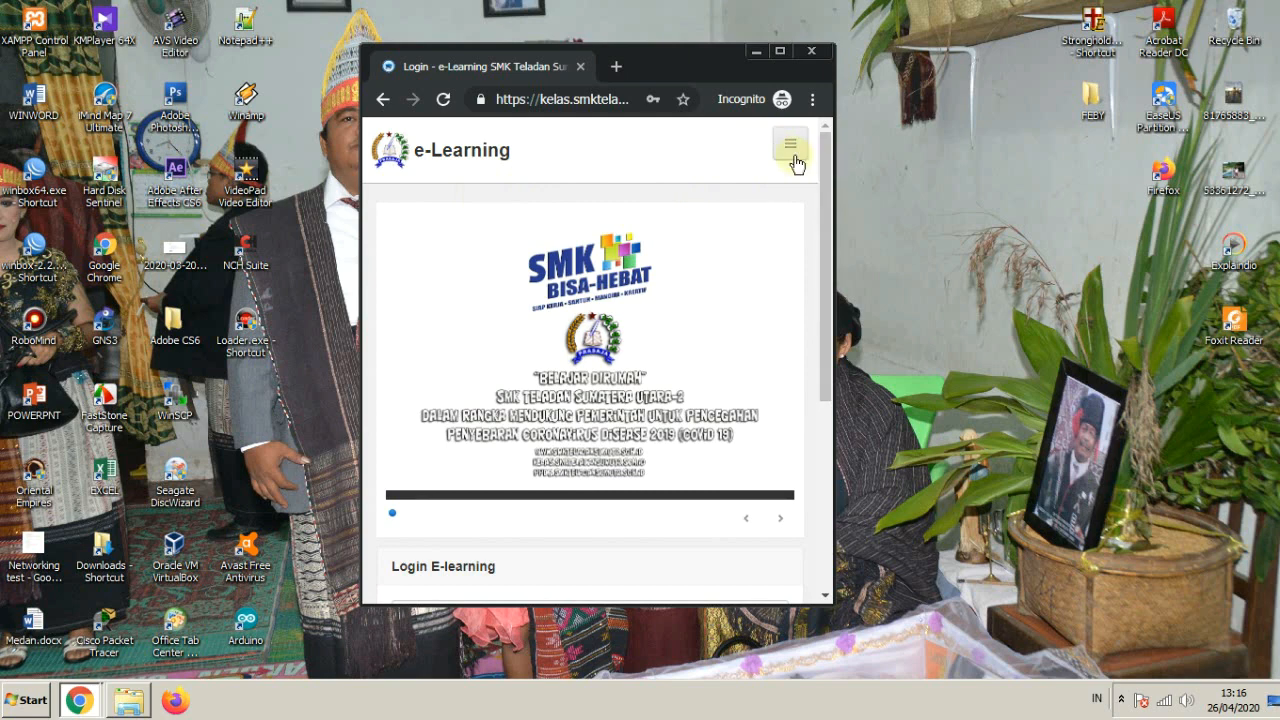
{"action": "left_click", "coordinate": [792, 160]}
{"action": "left_click", "coordinate": [792, 160]}
{"action": "left_click", "coordinate": [780, 52]}
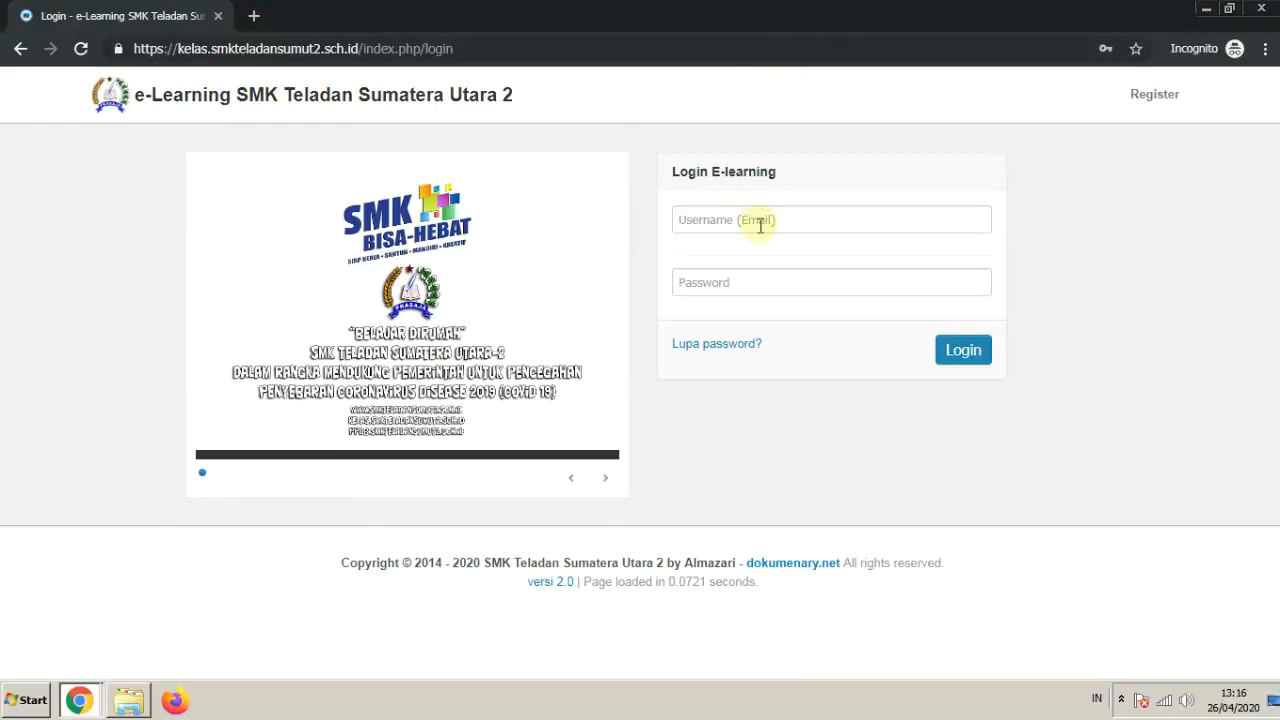
Open the registration page and examine the student form's fields, including the Kelas and Agama choices
{"action": "left_click", "coordinate": [1155, 100]}
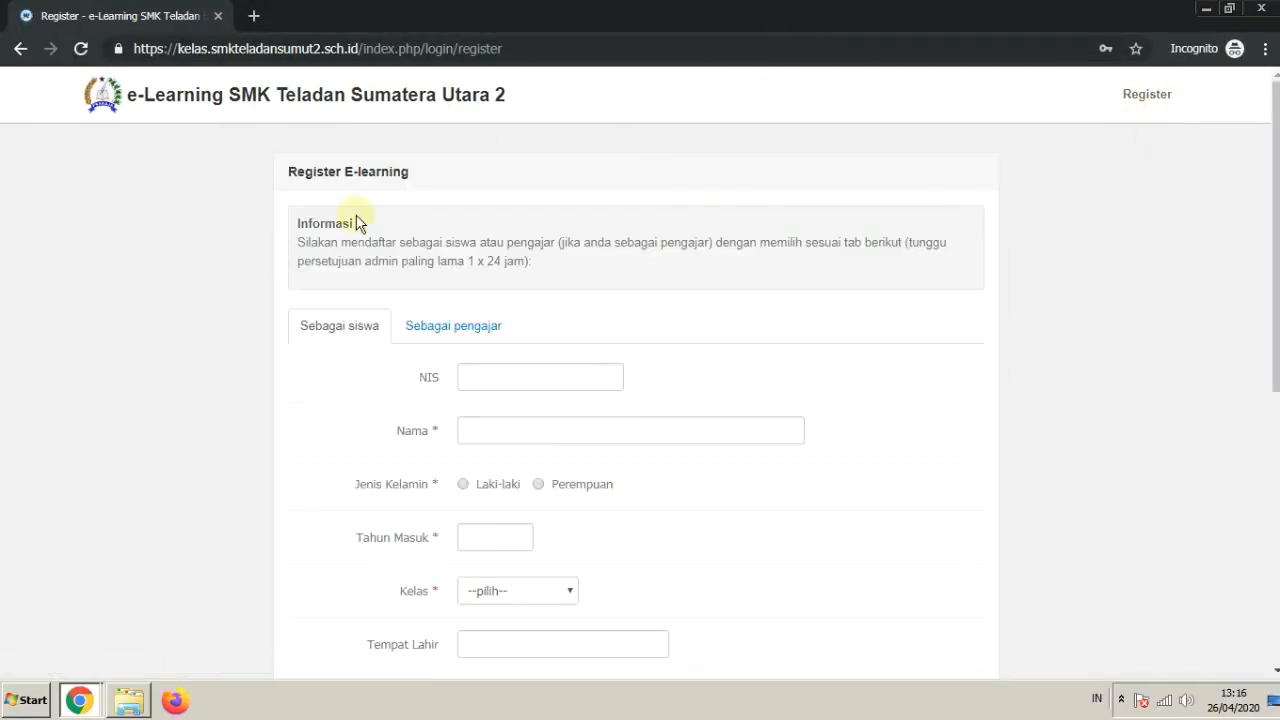
{"action": "scroll", "coordinate": [265, 383], "scroll_direction": "down", "scroll_amount": 1}
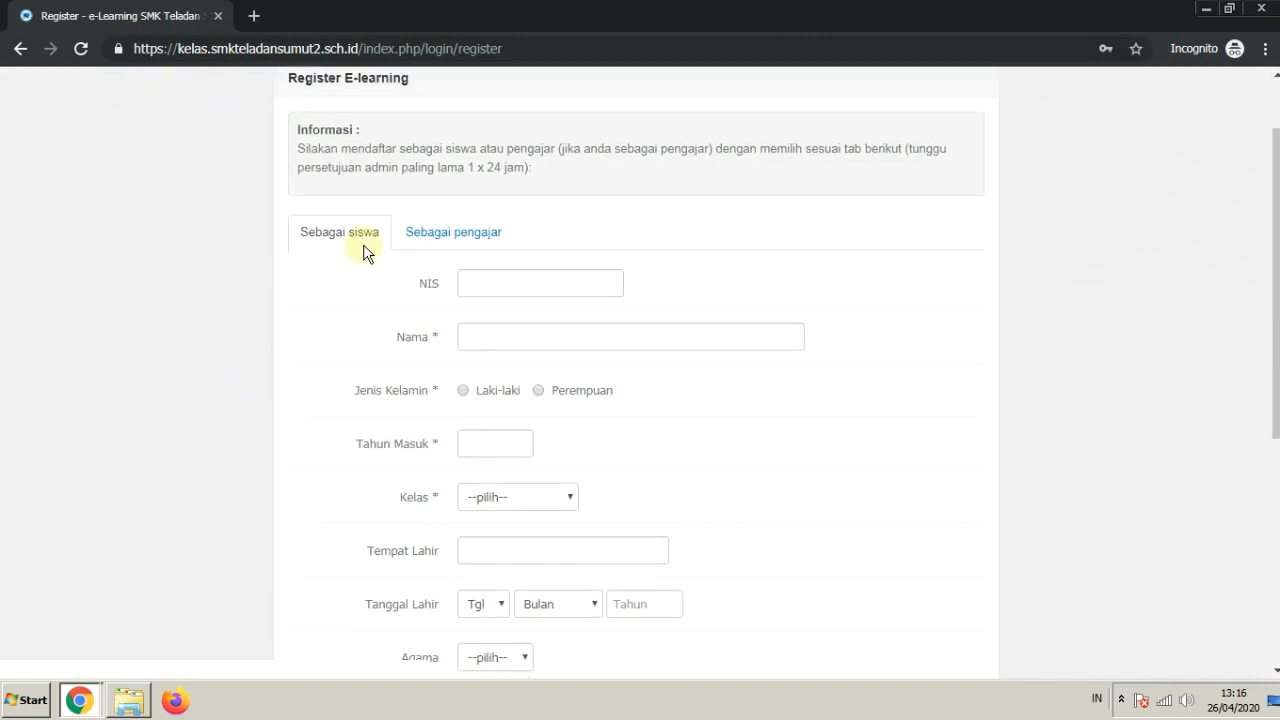
{"action": "scroll", "coordinate": [333, 300], "scroll_direction": "down", "scroll_amount": 1}
{"action": "scroll", "coordinate": [333, 322], "scroll_direction": "up", "scroll_amount": 1}
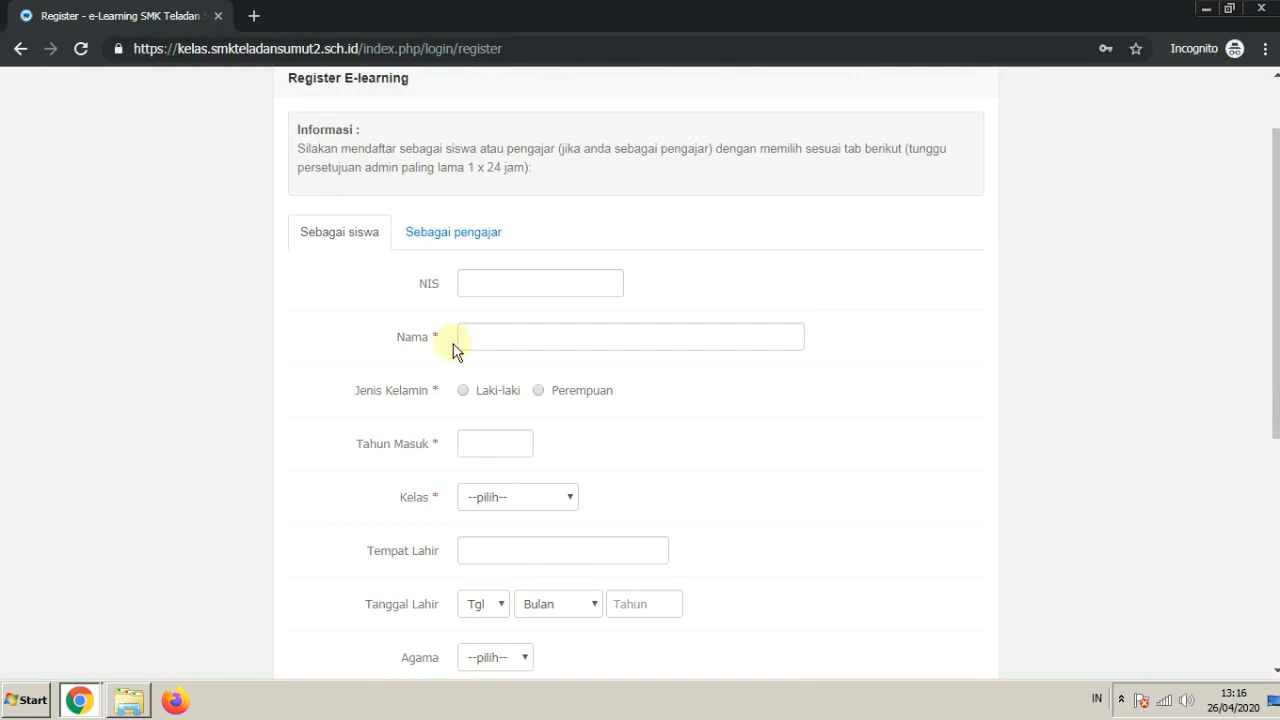
{"action": "scroll", "coordinate": [378, 372], "scroll_direction": "down", "scroll_amount": 1}
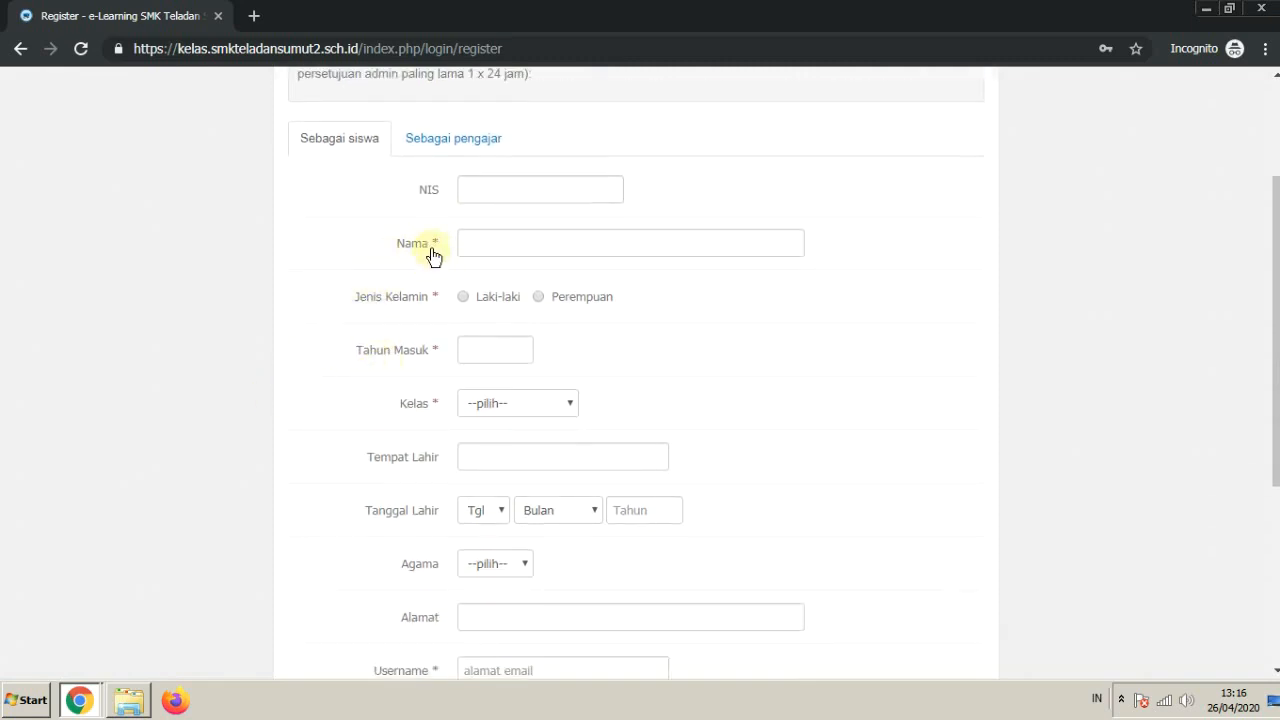
{"action": "scroll", "coordinate": [346, 444], "scroll_direction": "down", "scroll_amount": 1}
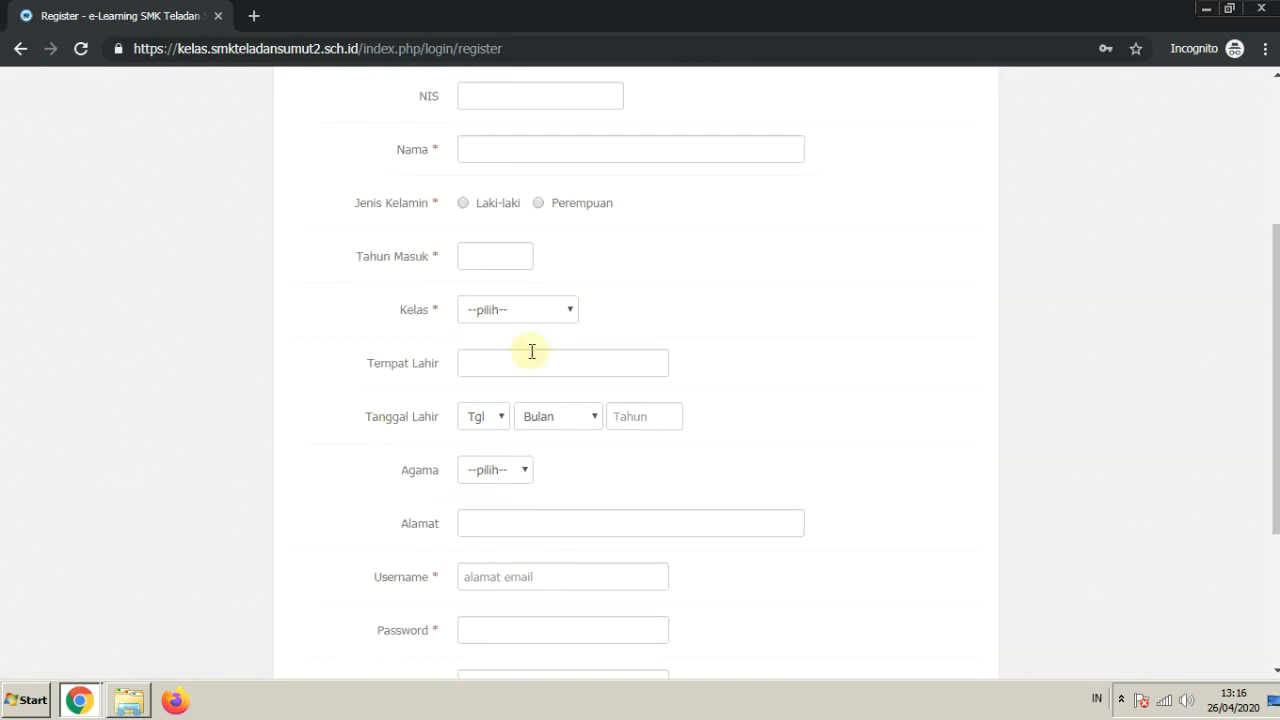
{"action": "left_click", "coordinate": [572, 314]}
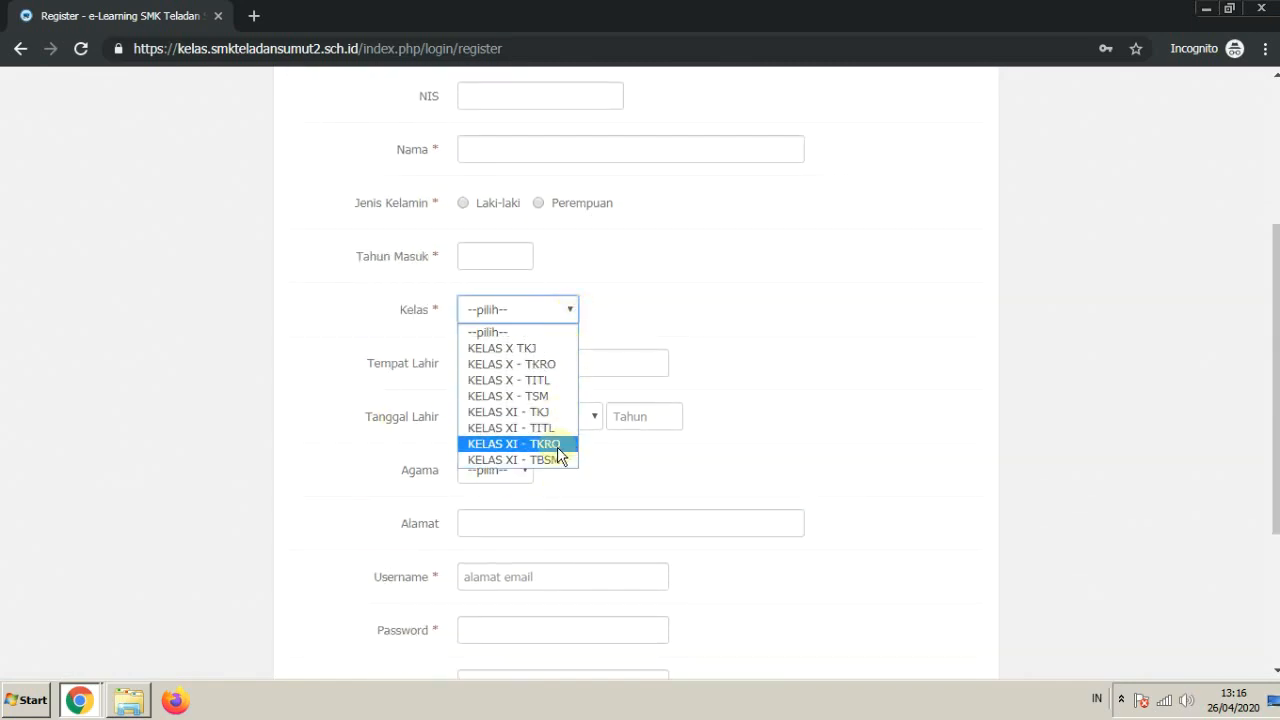
{"action": "left_click", "coordinate": [326, 423]}
{"action": "scroll", "coordinate": [330, 425], "scroll_direction": "down", "scroll_amount": 2}
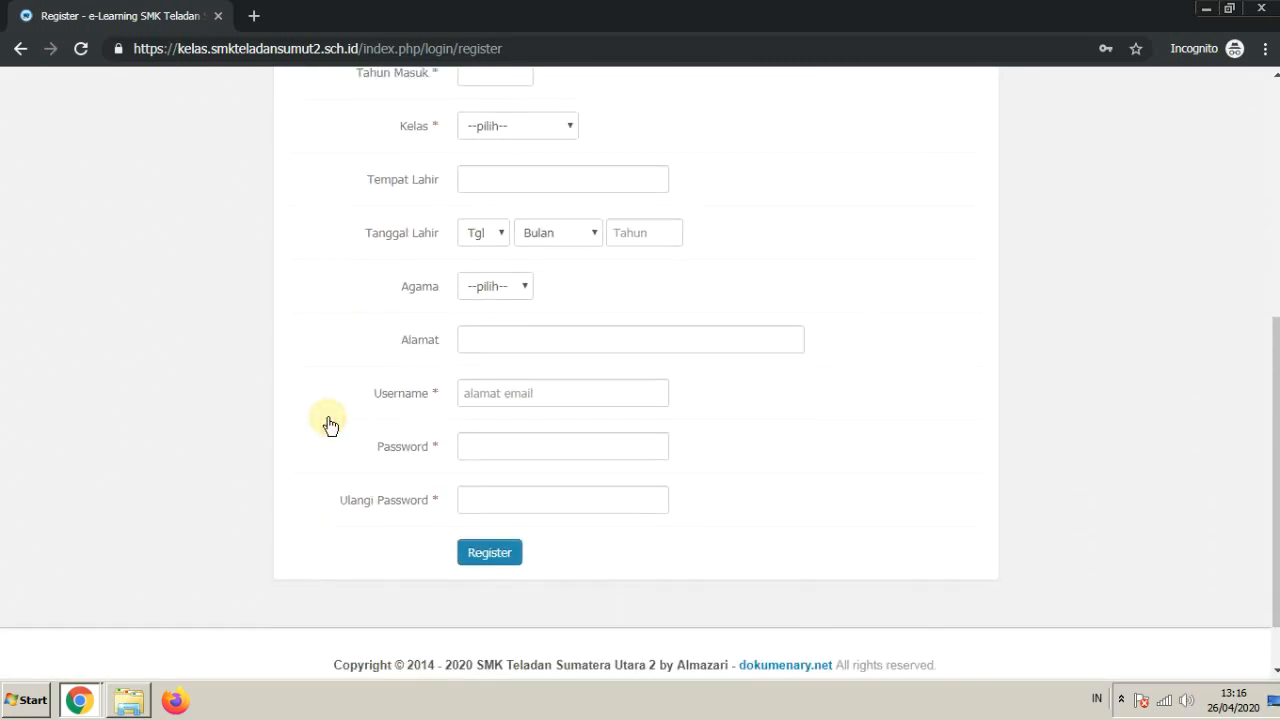
{"action": "left_click", "coordinate": [521, 290]}
{"action": "left_click", "coordinate": [345, 337]}
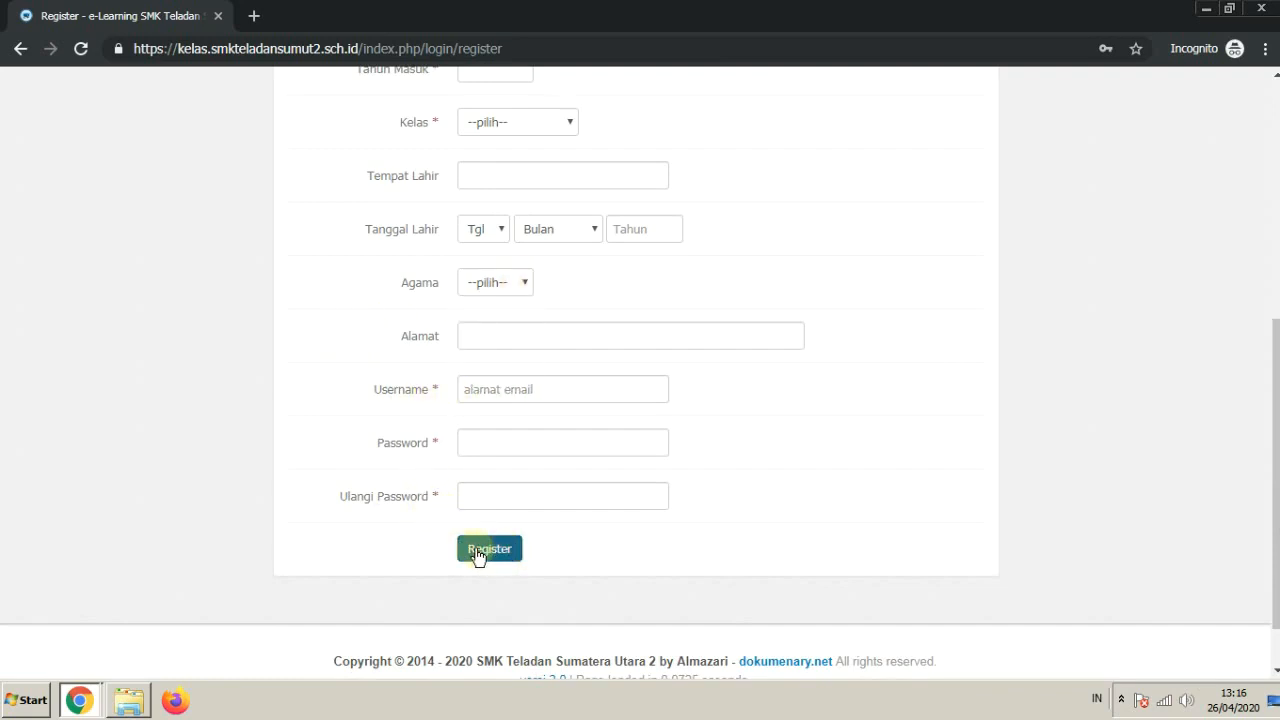
Examine the fields of the teacher registration form (Sebagai pengajar) and compare it with the student form
{"action": "scroll", "coordinate": [660, 551], "scroll_direction": "up", "scroll_amount": 5}
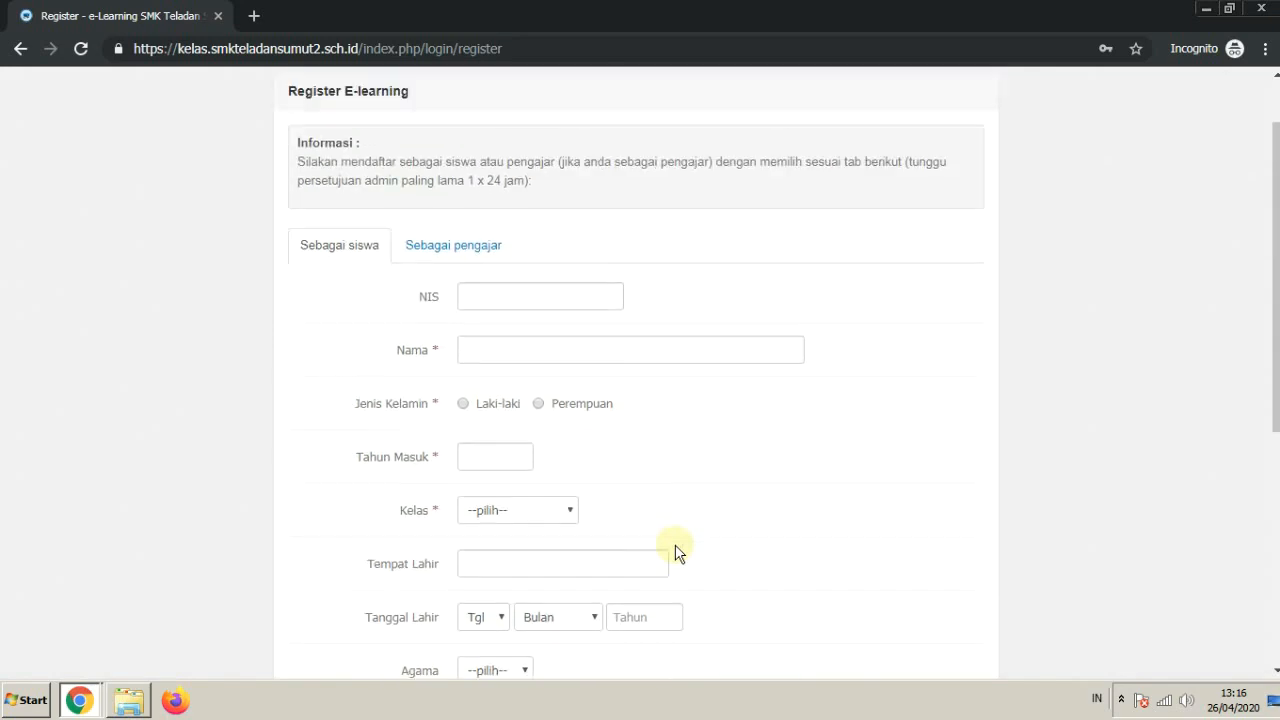
{"action": "left_click", "coordinate": [450, 331]}
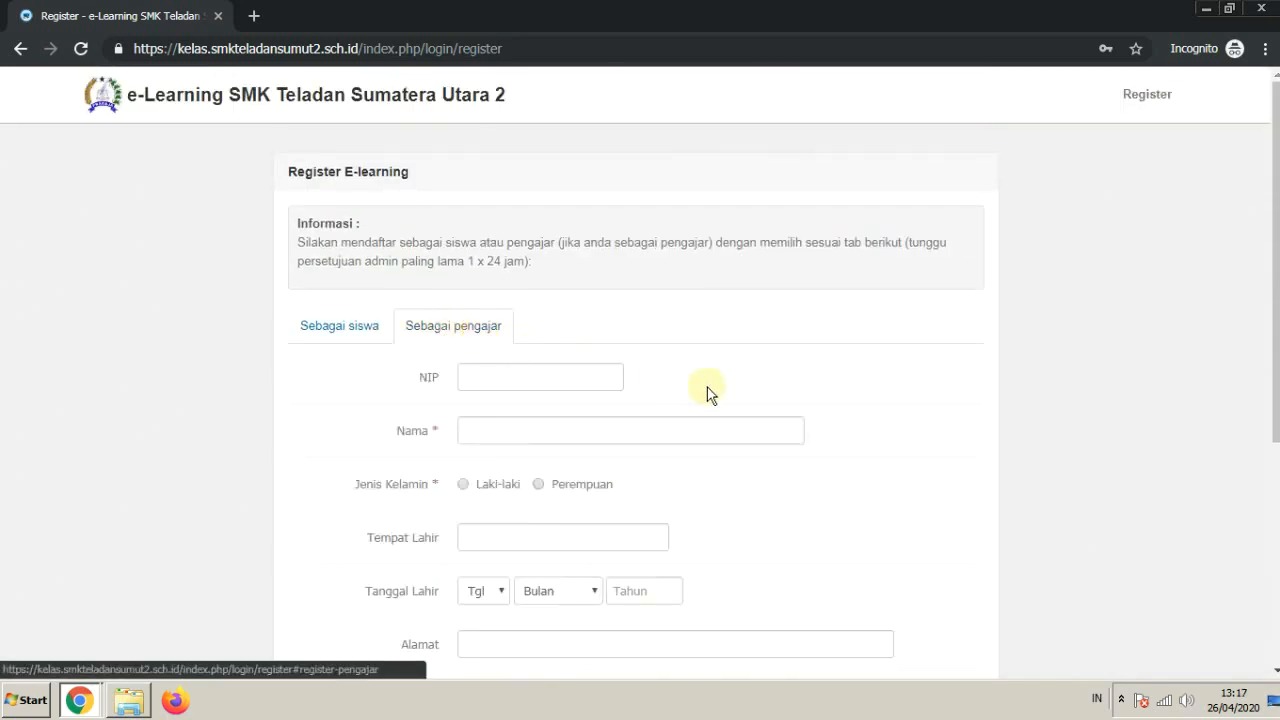
{"action": "scroll", "coordinate": [400, 371], "scroll_direction": "down", "scroll_amount": 1}
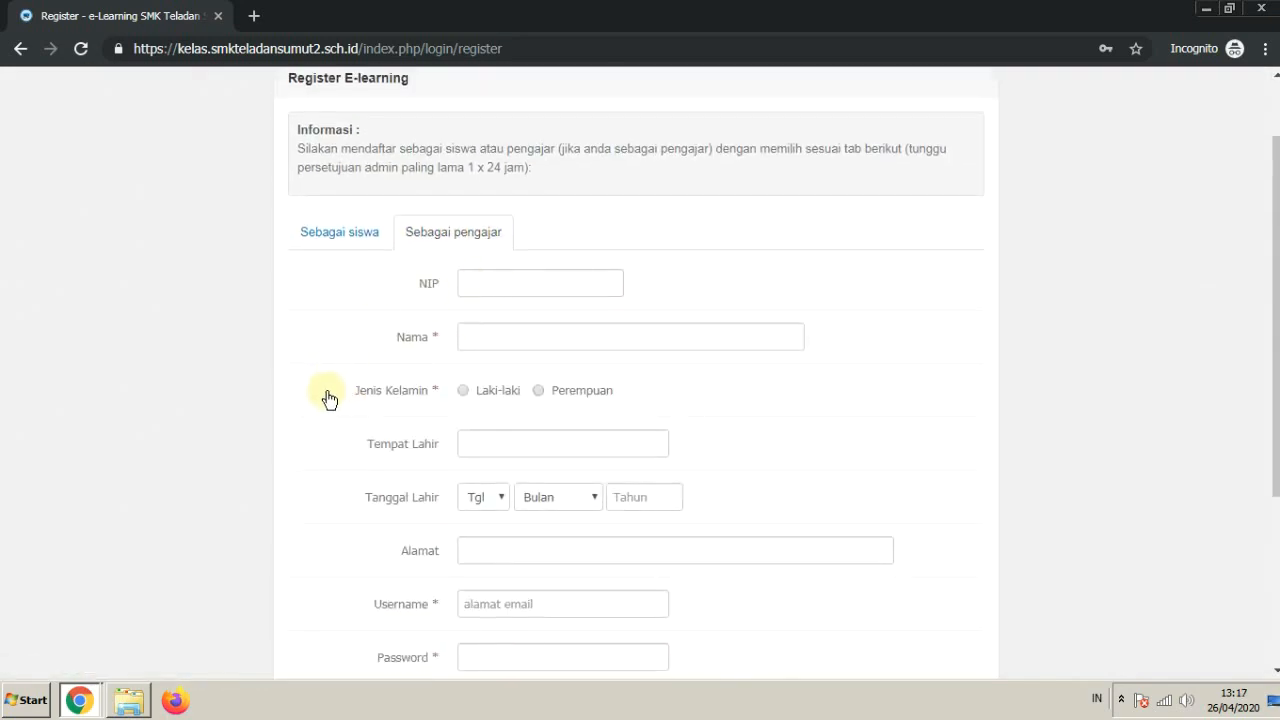
{"action": "scroll", "coordinate": [329, 395], "scroll_direction": "down", "scroll_amount": 1}
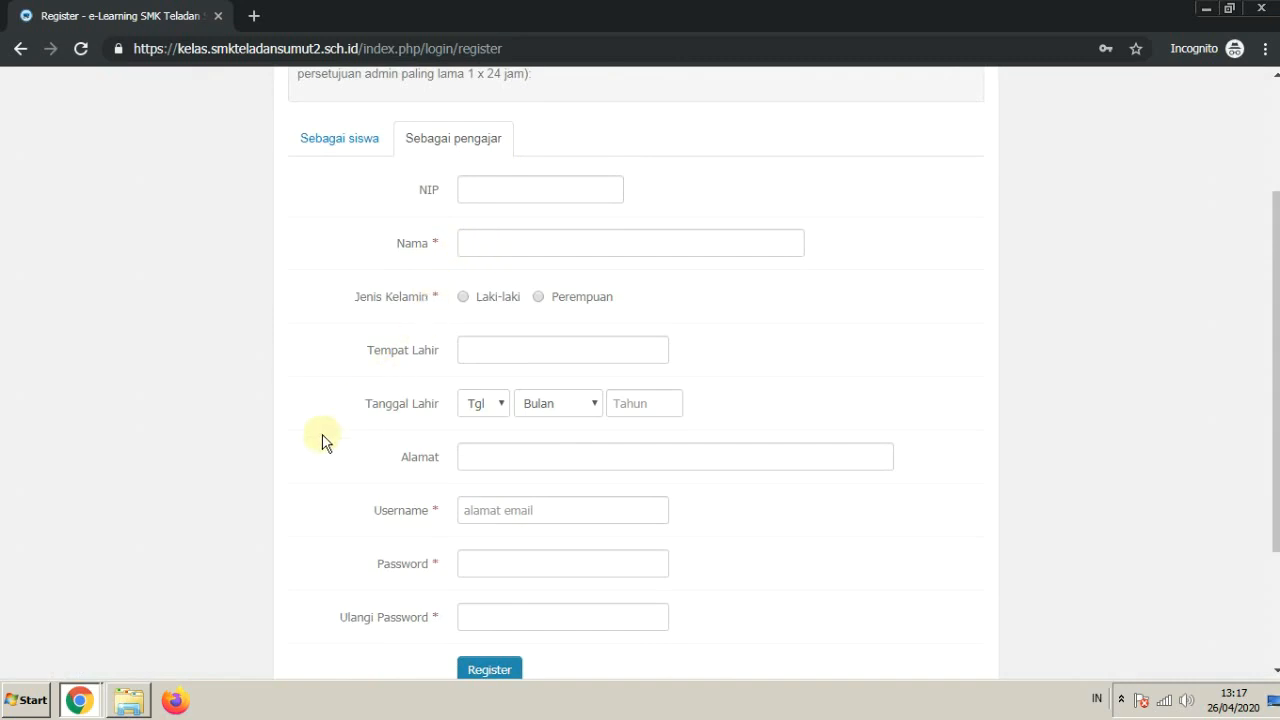
{"action": "scroll", "coordinate": [330, 435], "scroll_direction": "down", "scroll_amount": 1}
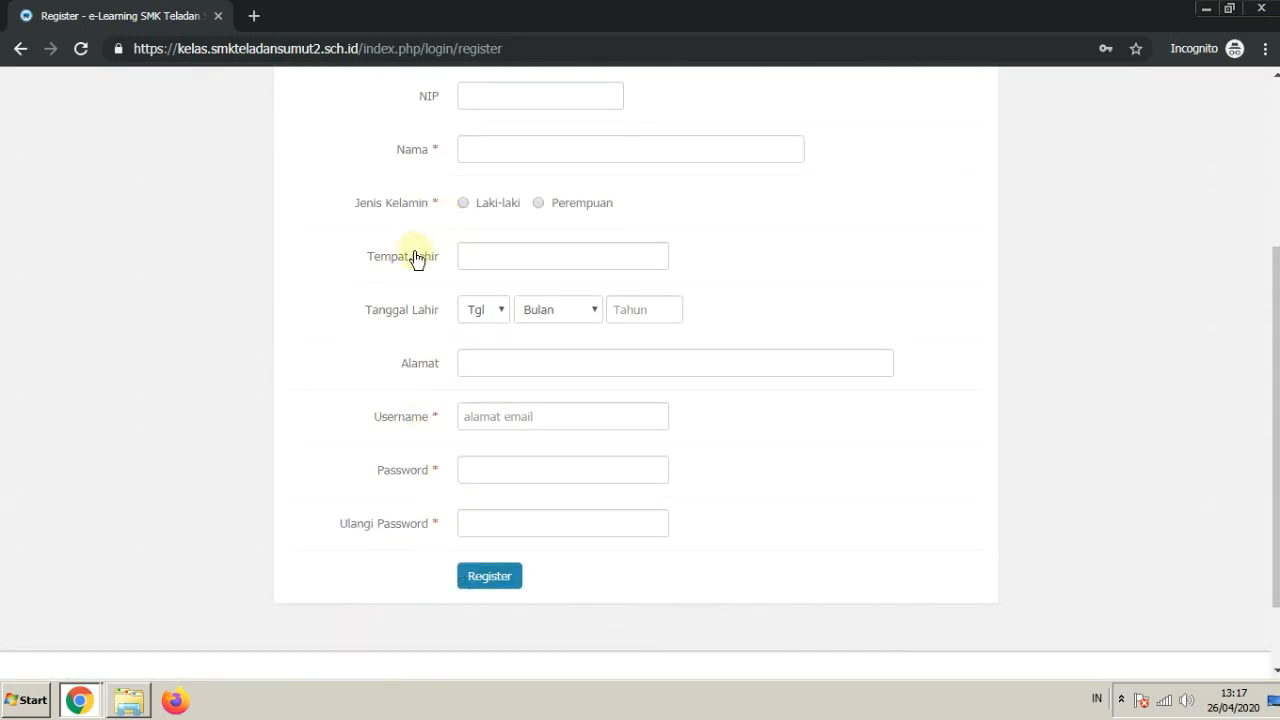
{"action": "scroll", "coordinate": [357, 411], "scroll_direction": "up", "scroll_amount": 3}
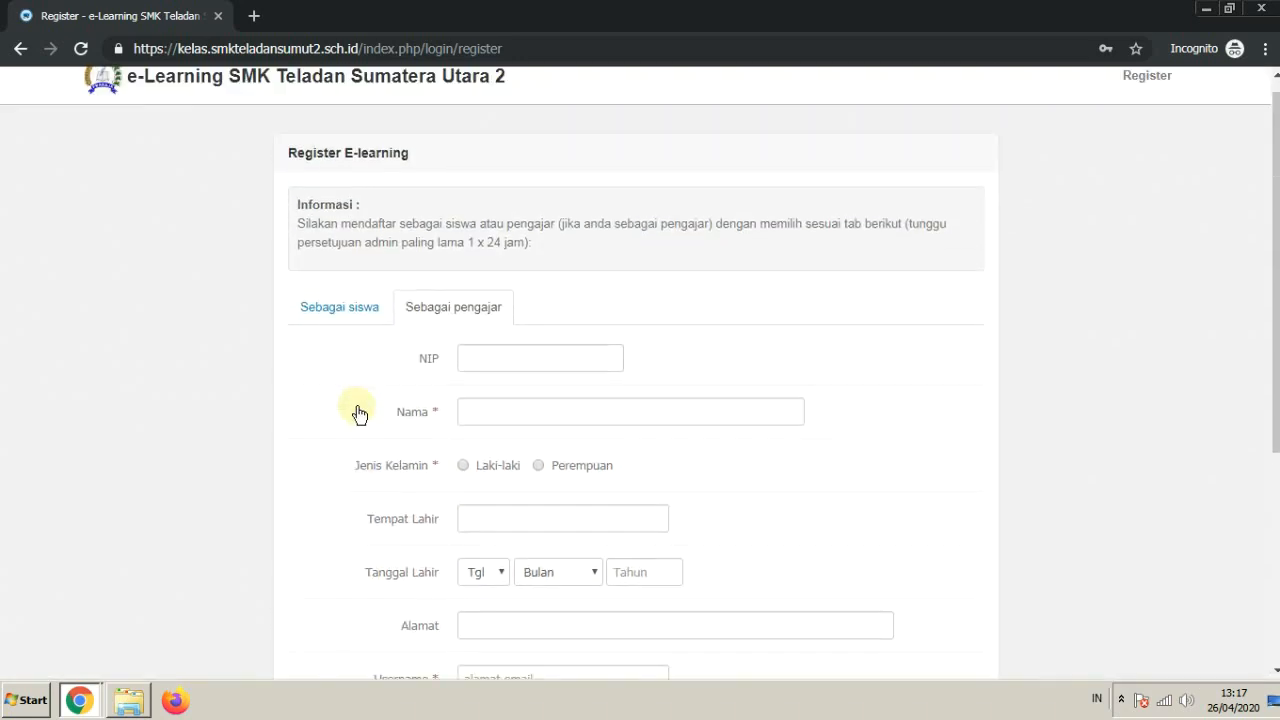
{"action": "left_click", "coordinate": [361, 332]}
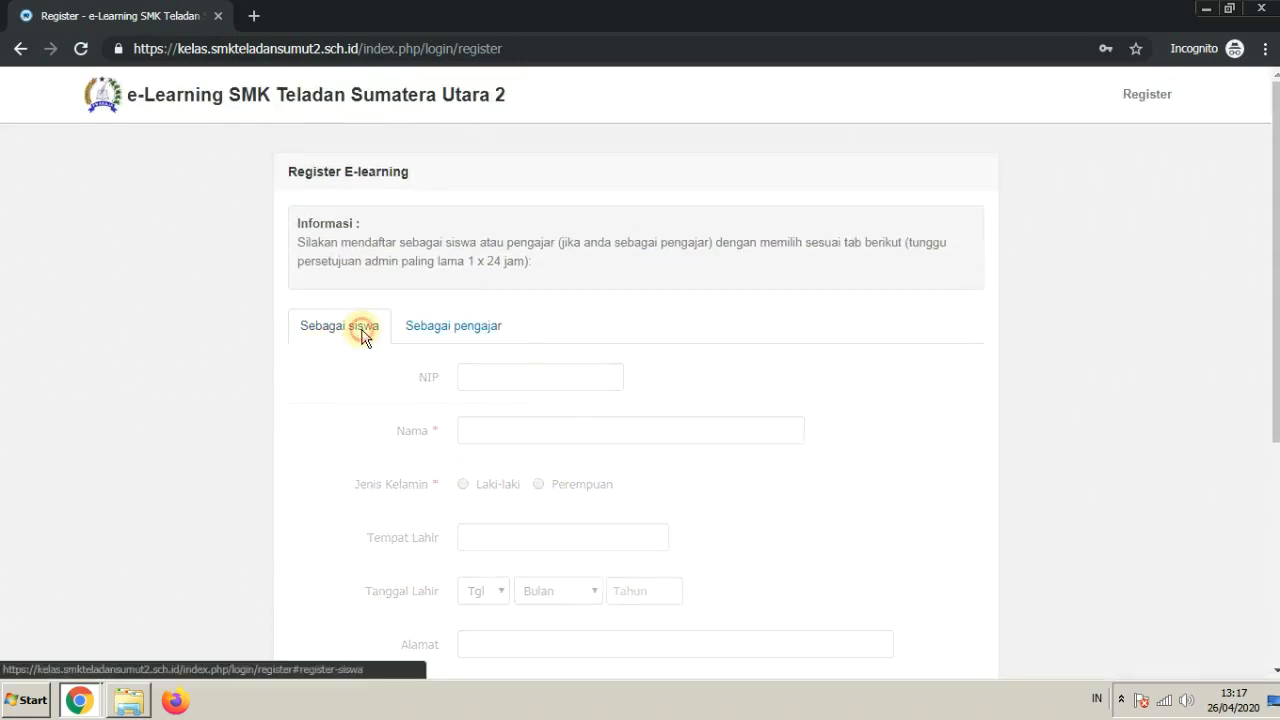
{"action": "left_click", "coordinate": [478, 336]}
{"action": "scroll", "coordinate": [370, 410], "scroll_direction": "down", "scroll_amount": 3}
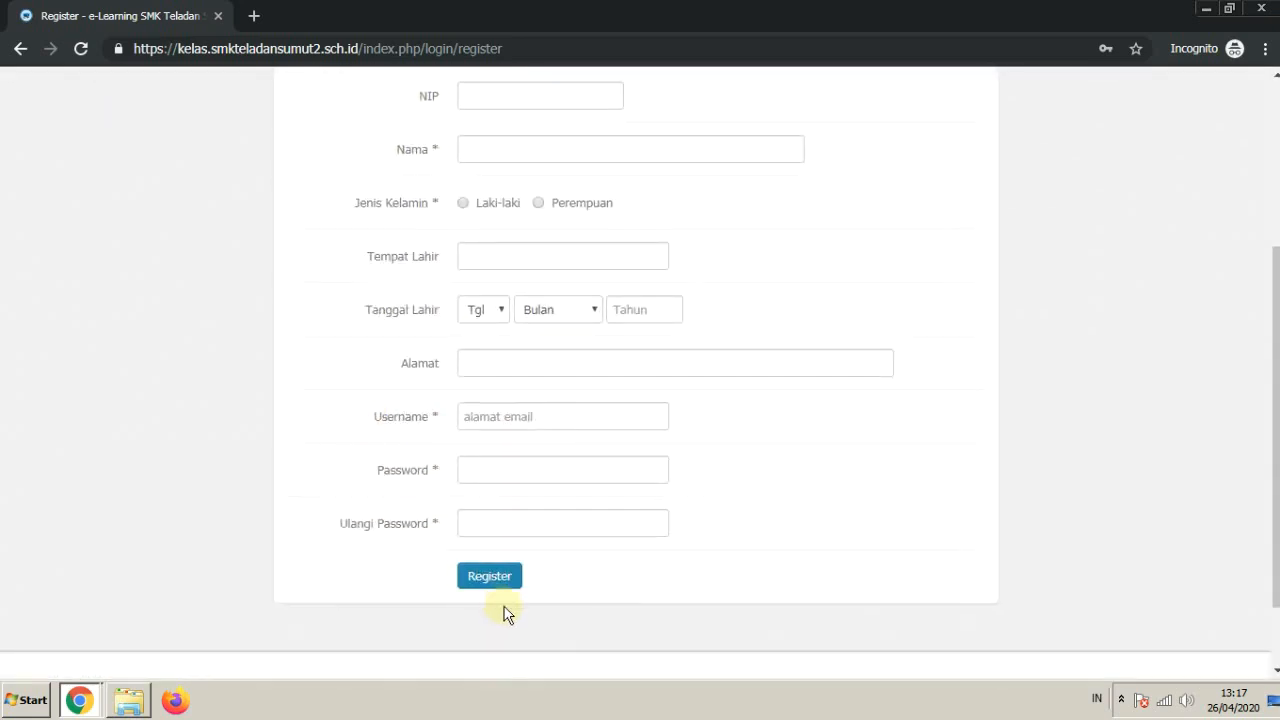
Switch to the administrator's browser window and view the Pengajar and Siswa lists
{"action": "left_click", "coordinate": [75, 705]}
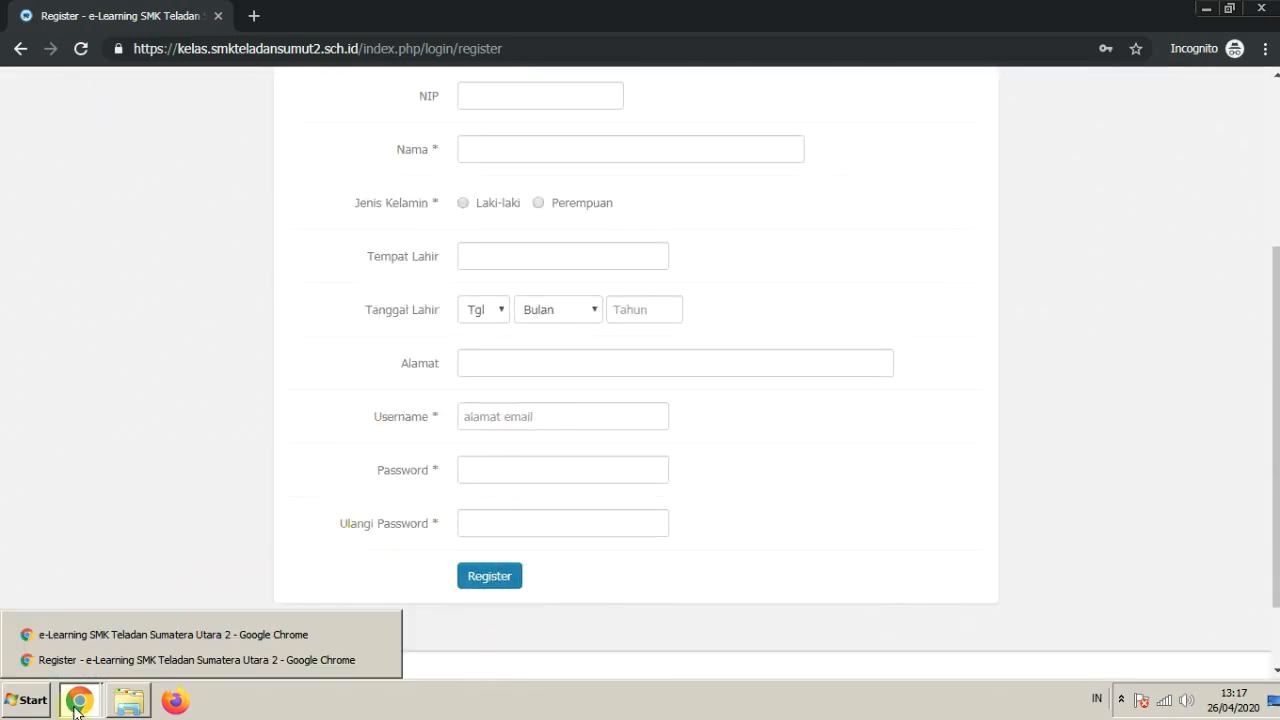
{"action": "left_click", "coordinate": [86, 634]}
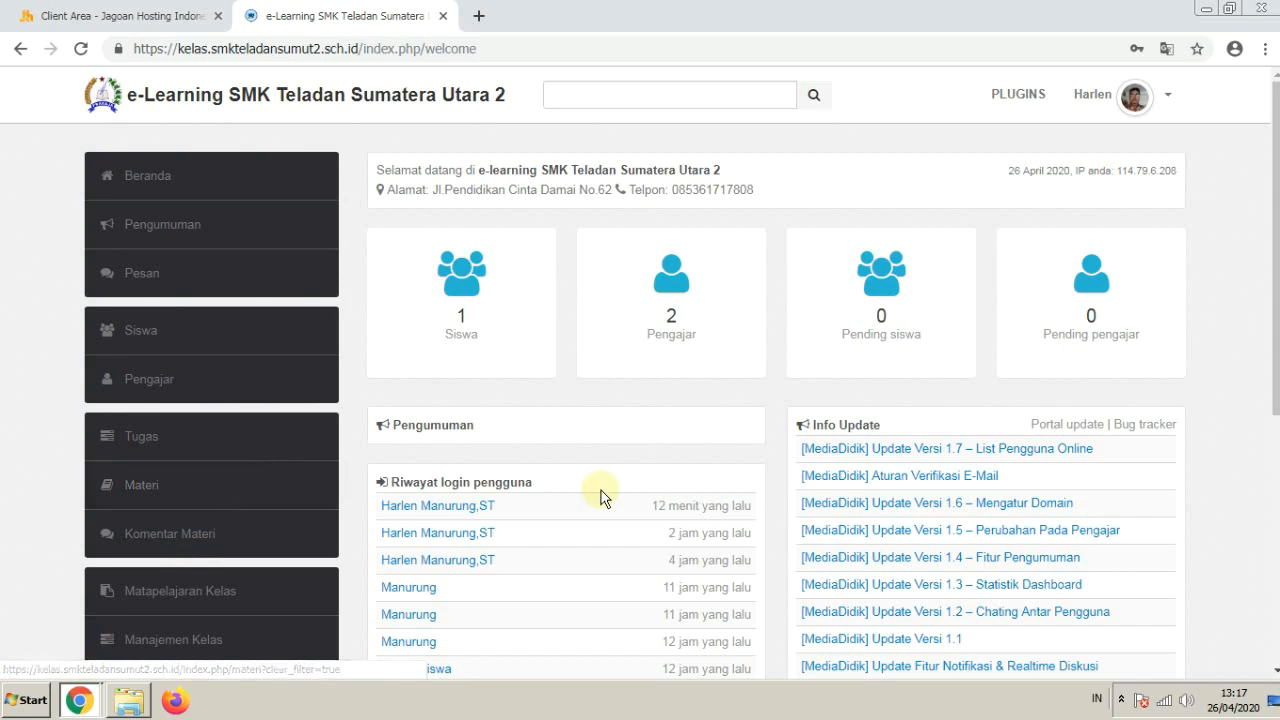
{"action": "scroll", "coordinate": [600, 497], "scroll_direction": "down", "scroll_amount": 1}
{"action": "left_click", "coordinate": [147, 288]}
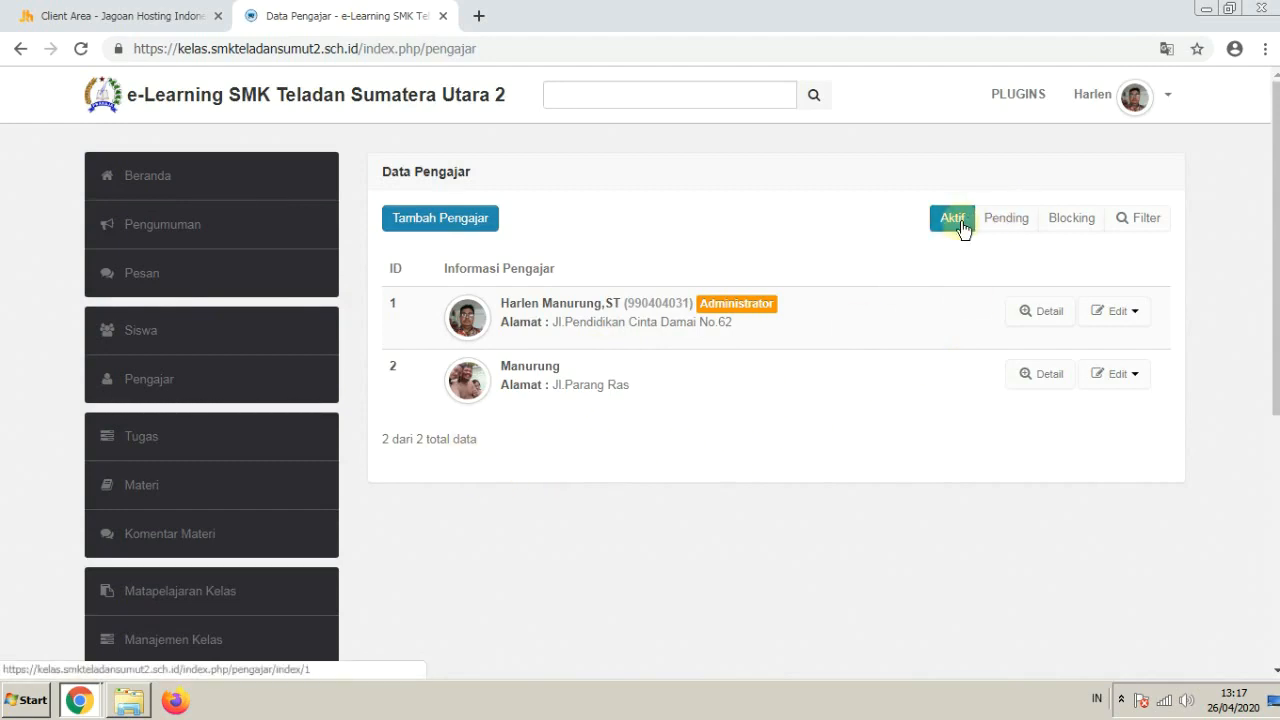
{"action": "left_click", "coordinate": [163, 348]}
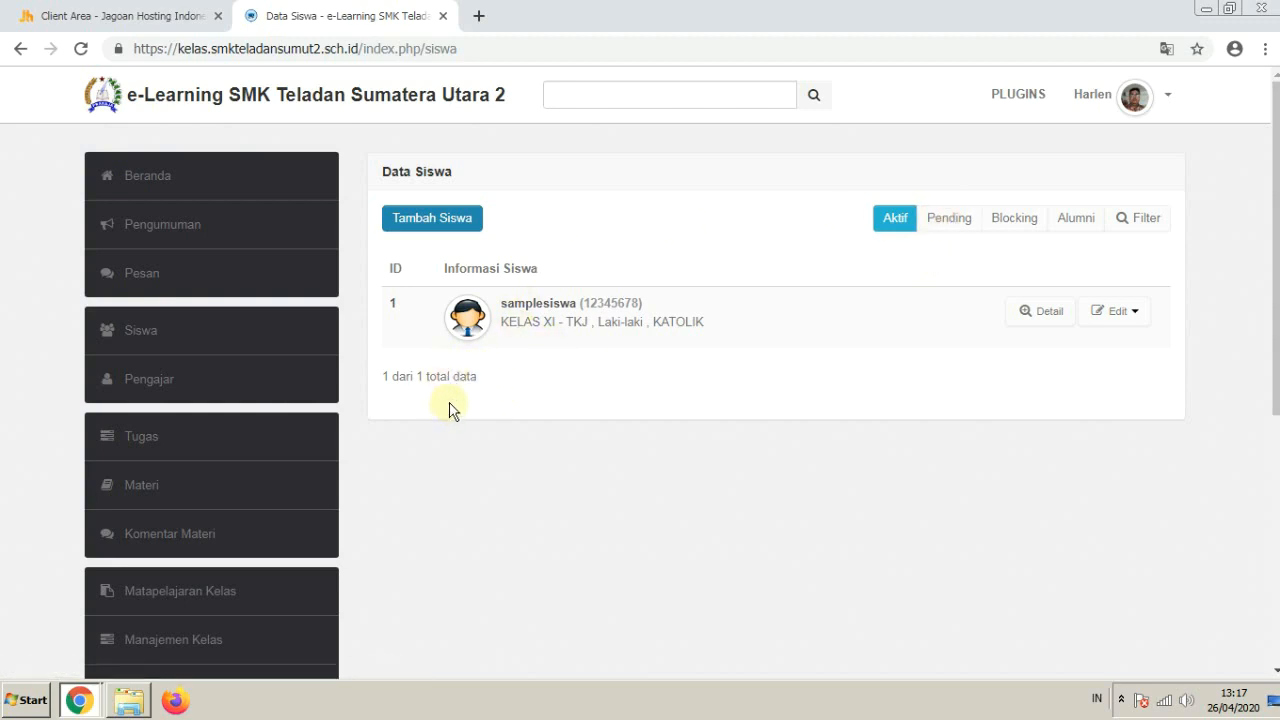
Switch to the incognito browser window and view the teacher account's Materi list
{"action": "left_click", "coordinate": [79, 700]}
{"action": "left_click", "coordinate": [96, 660]}
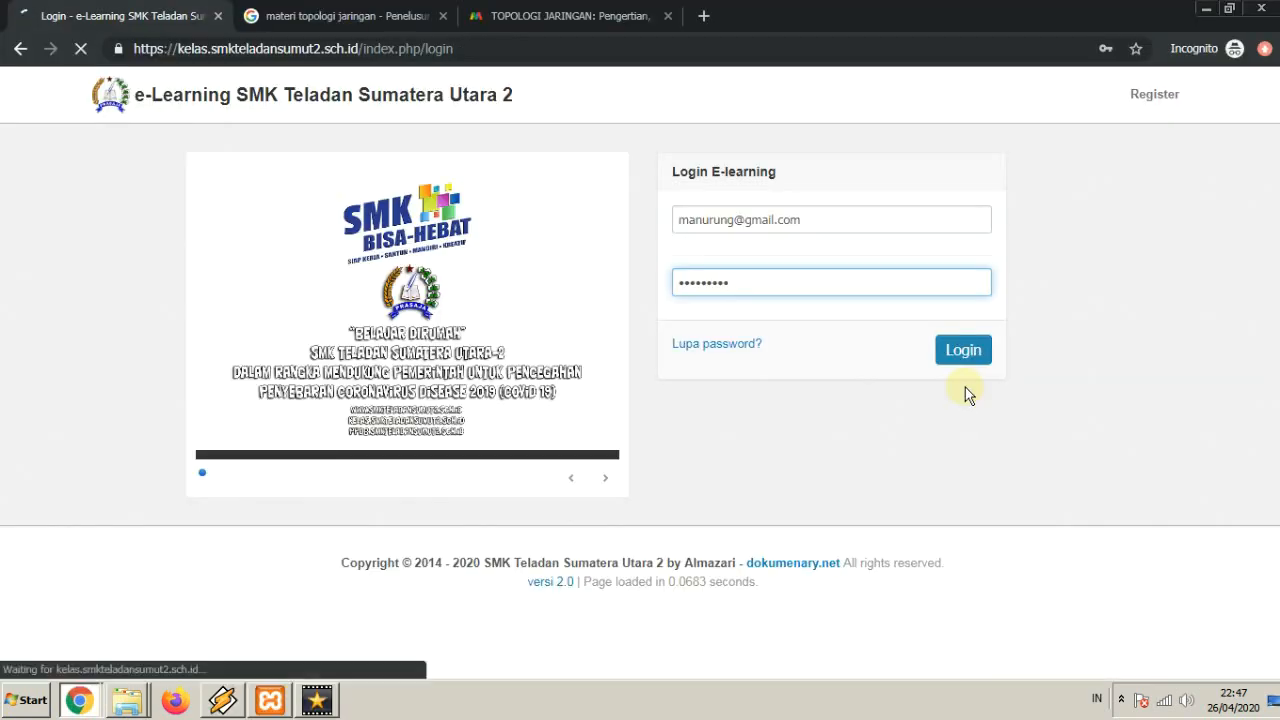
{"action": "scroll", "coordinate": [420, 485], "scroll_direction": "down", "scroll_amount": 2}
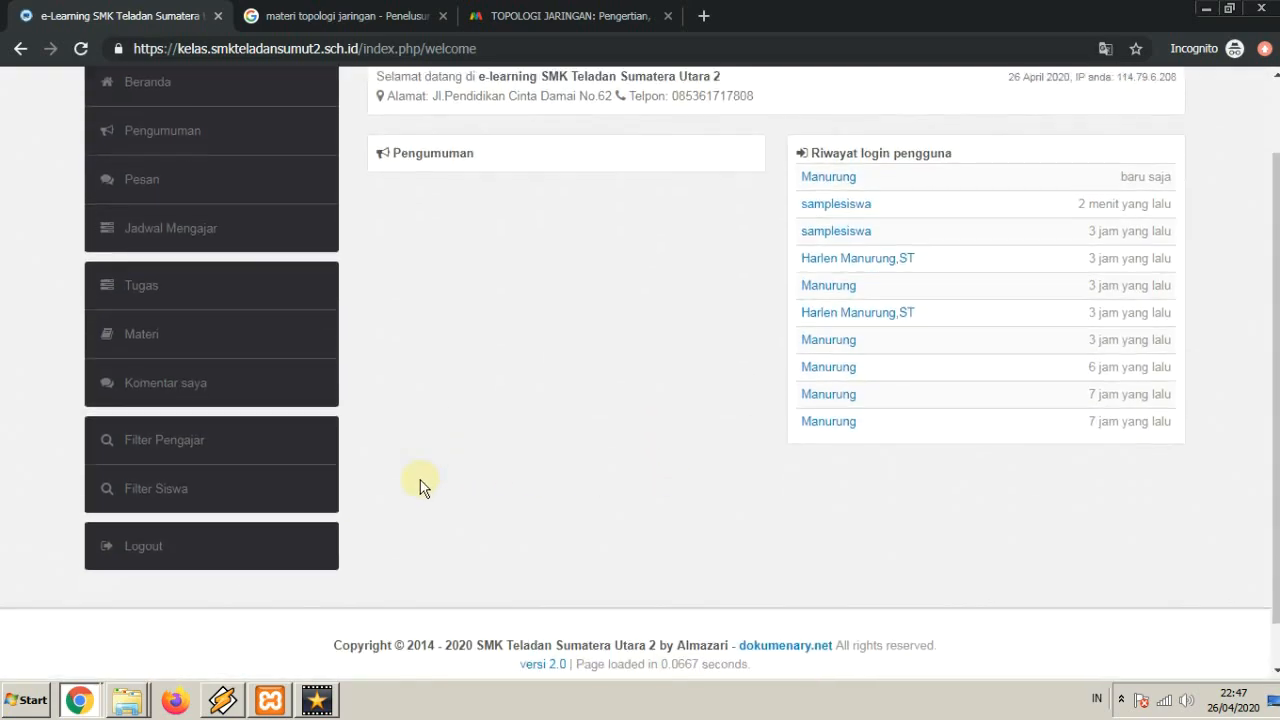
{"action": "left_click", "coordinate": [152, 336]}
{"action": "scroll", "coordinate": [505, 370], "scroll_direction": "down", "scroll_amount": 2}
{"action": "scroll", "coordinate": [510, 440], "scroll_direction": "up", "scroll_amount": 1}
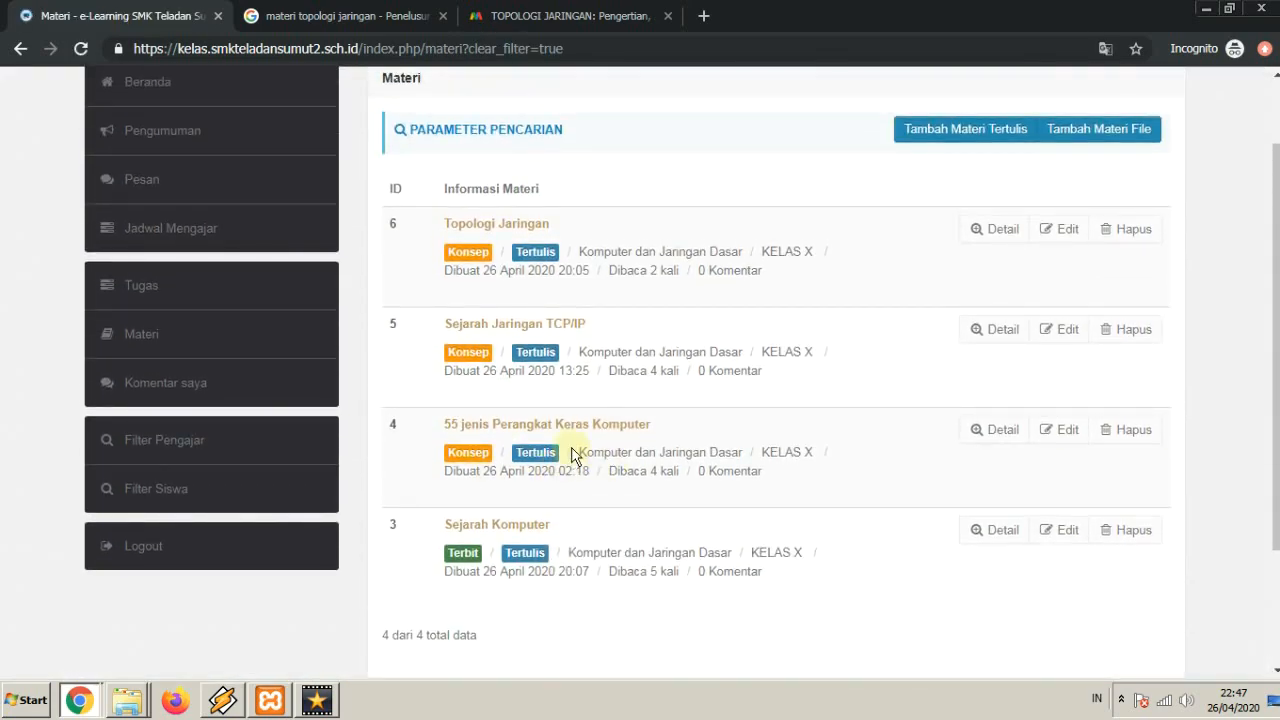
Switch to the student account's browser window to view its Materi list
{"action": "left_click", "coordinate": [78, 700]}
{"action": "left_click", "coordinate": [90, 652]}
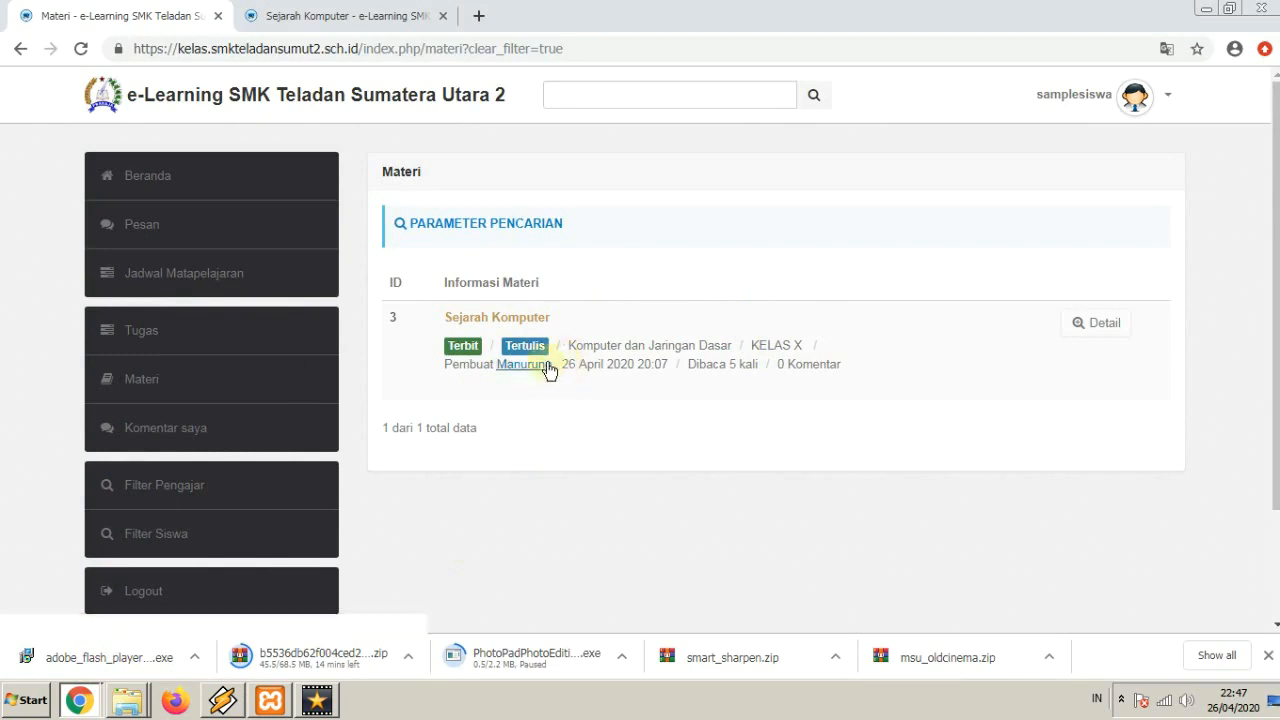
In the teacher account's browser window, edit the 55 jenis Perangkat Keras Komputer material to publish it (Terbit), and save the change
{"action": "left_click", "coordinate": [79, 699]}
{"action": "left_click", "coordinate": [100, 663]}
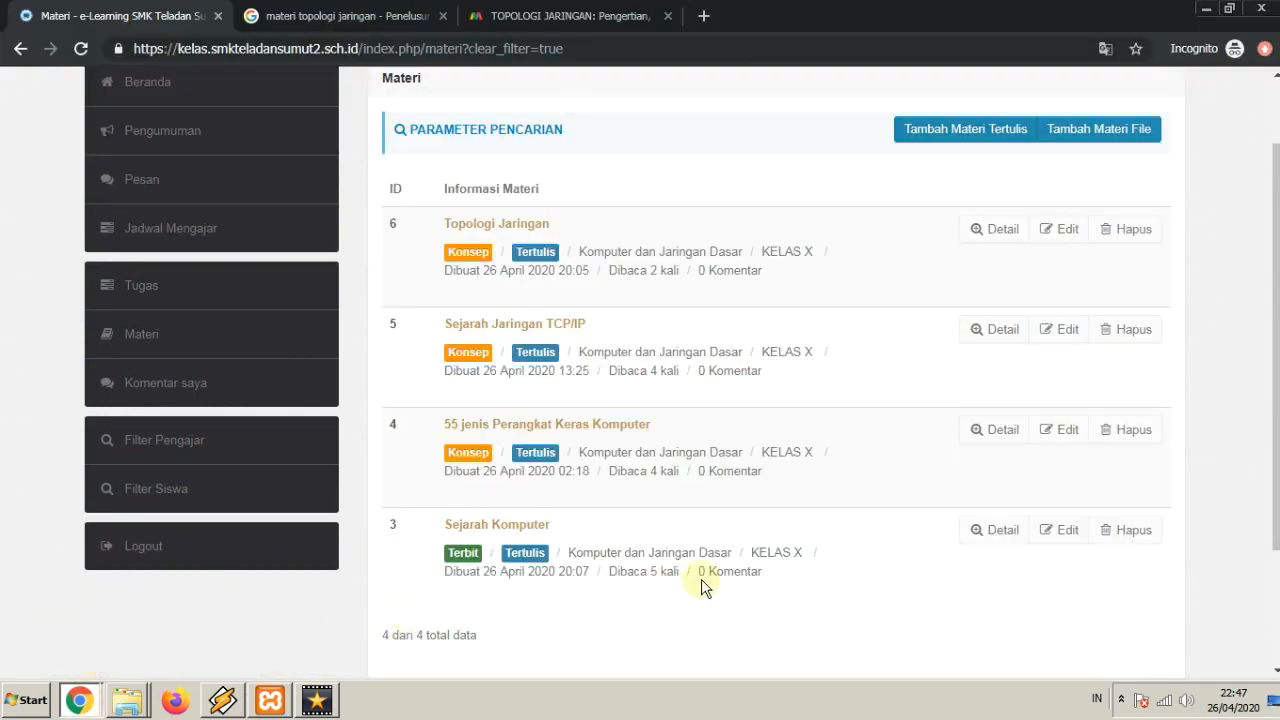
{"action": "left_click", "coordinate": [1073, 440]}
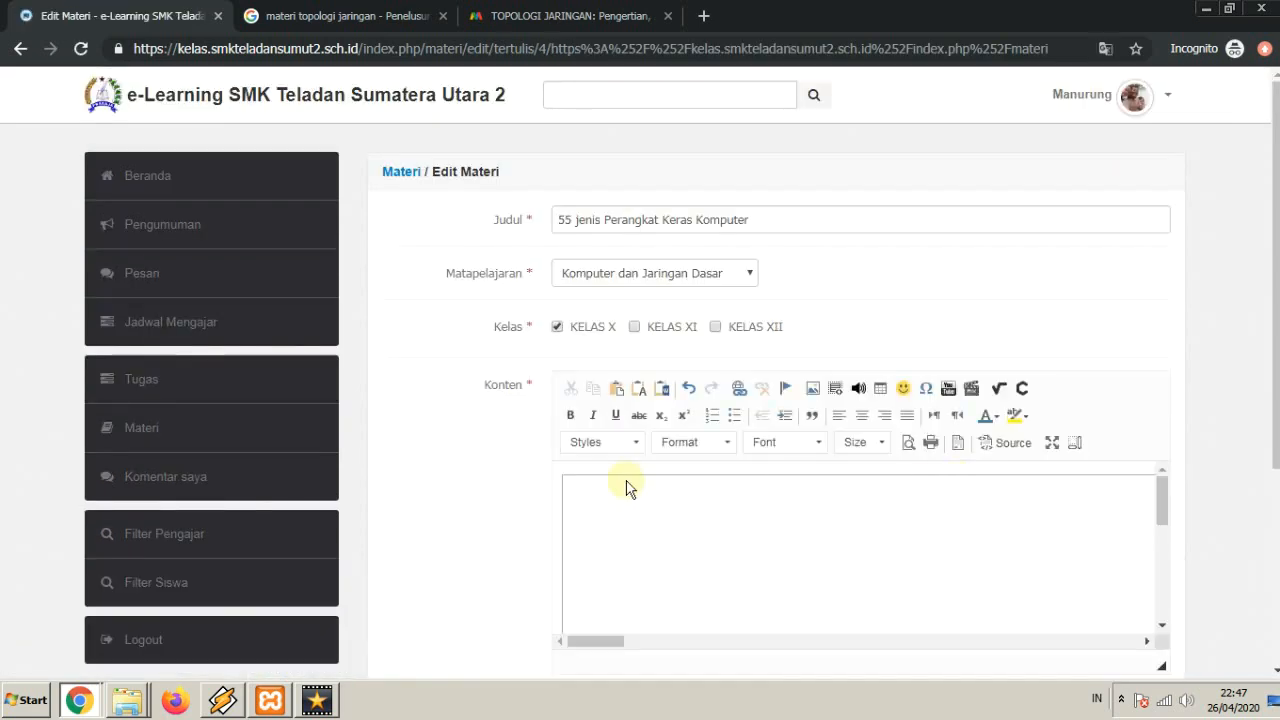
{"action": "scroll", "coordinate": [482, 505], "scroll_direction": "down", "scroll_amount": 3}
{"action": "left_click", "coordinate": [558, 408]}
{"action": "left_click", "coordinate": [583, 485]}
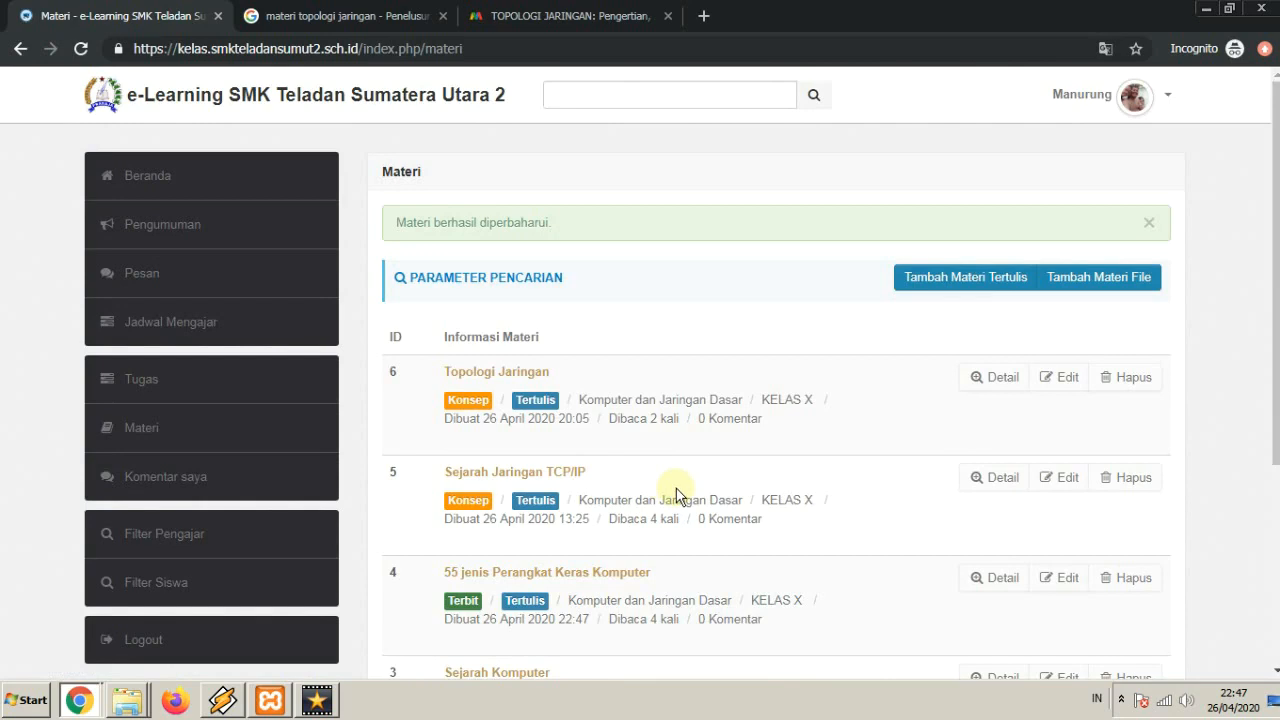
{"action": "scroll", "coordinate": [676, 493], "scroll_direction": "down", "scroll_amount": 2}
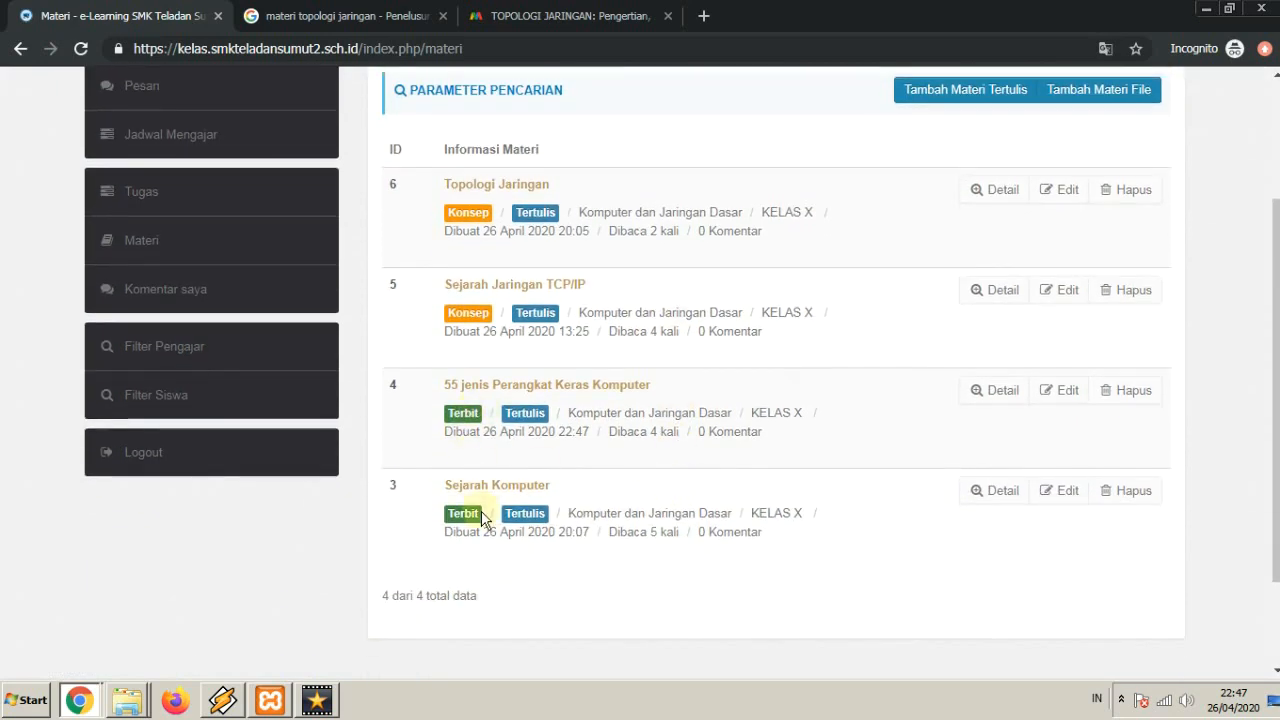
In the student account's browser window, refresh the Materi list and open the details of 55 jenis Perangkat Keras Komputer
{"action": "left_click", "coordinate": [84, 702]}
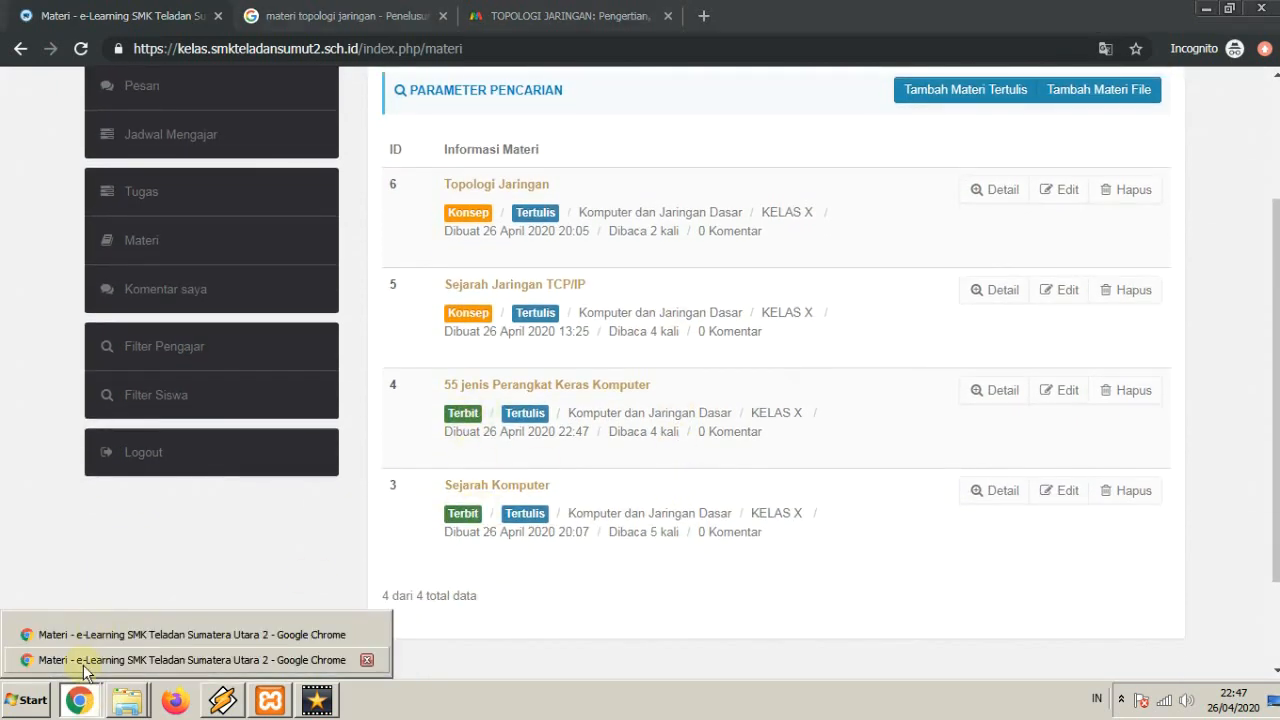
{"action": "left_click", "coordinate": [90, 636]}
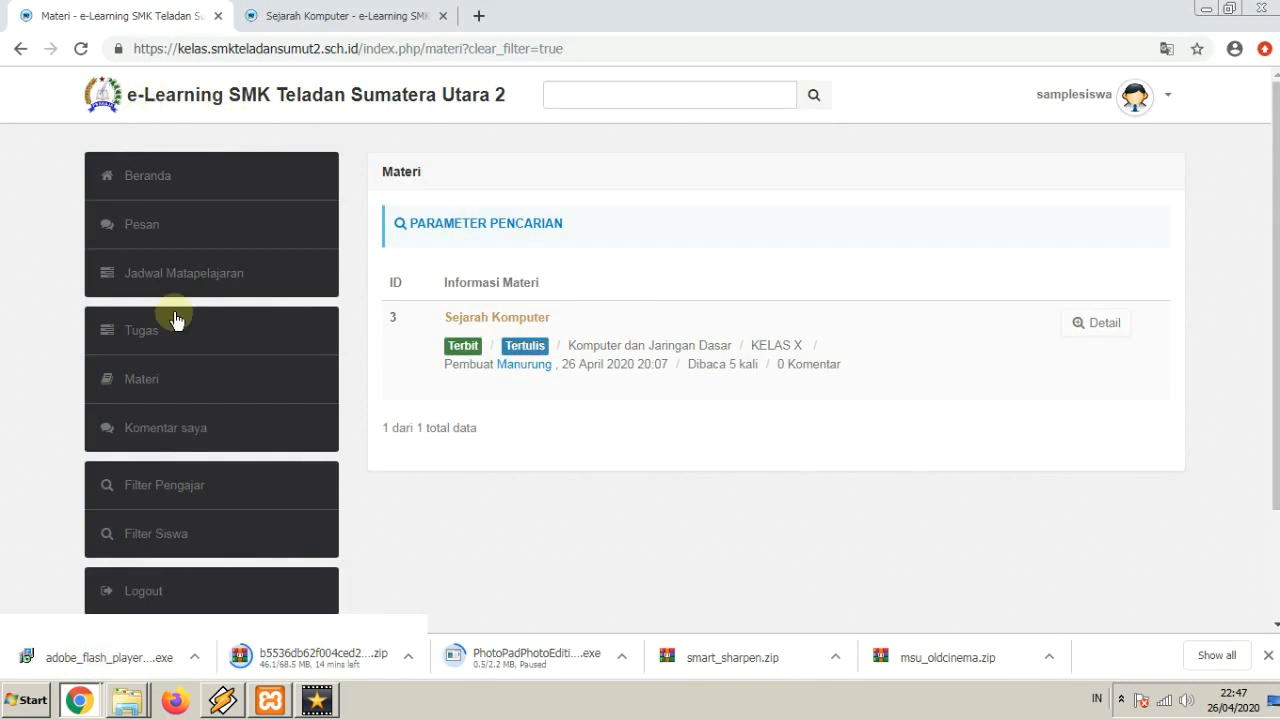
{"action": "left_click", "coordinate": [140, 380]}
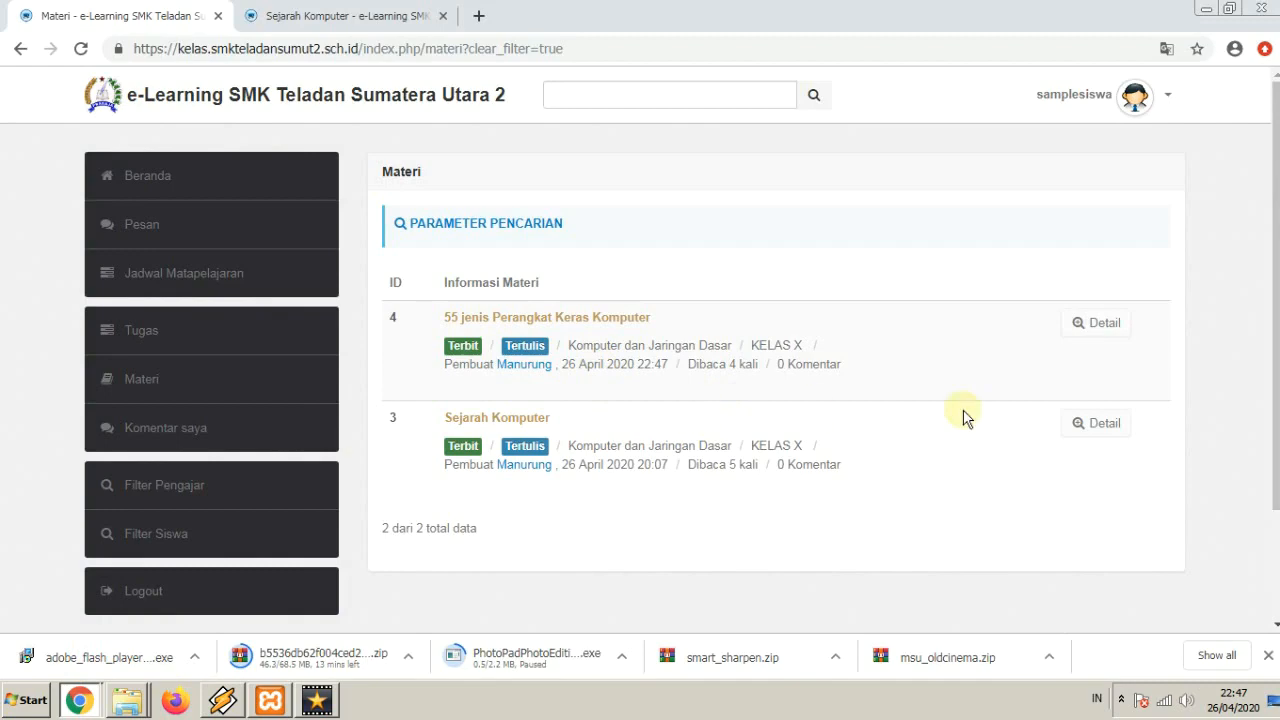
{"action": "left_click", "coordinate": [1100, 335]}
{"action": "scroll", "coordinate": [741, 404], "scroll_direction": "down", "scroll_amount": 2}
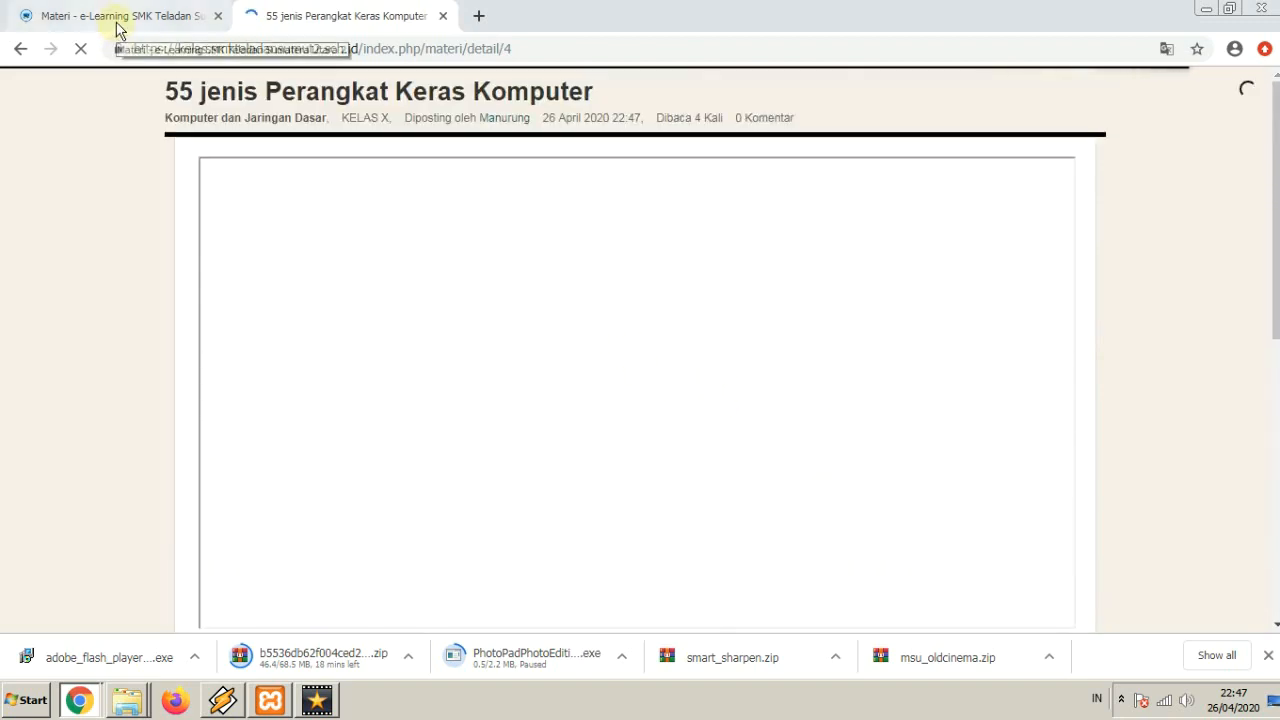
{"action": "mouse_move", "coordinate": [78, 700]}
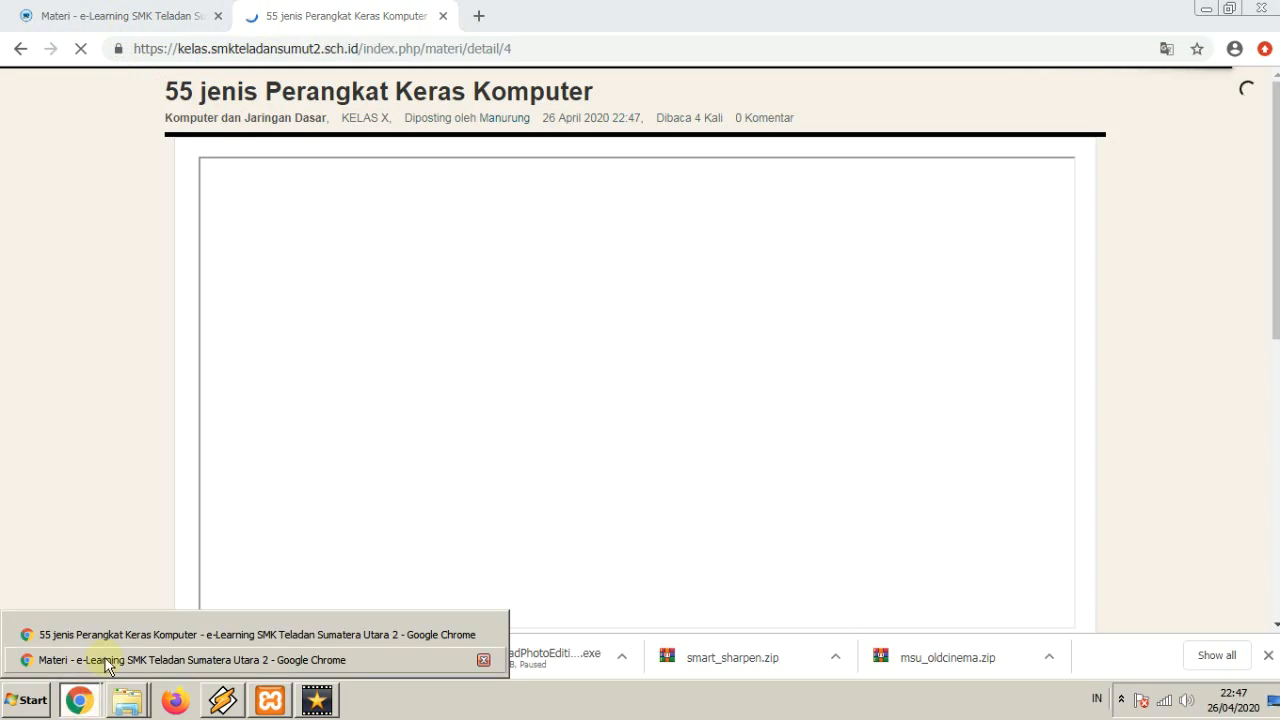
{"action": "left_click", "coordinate": [100, 660]}
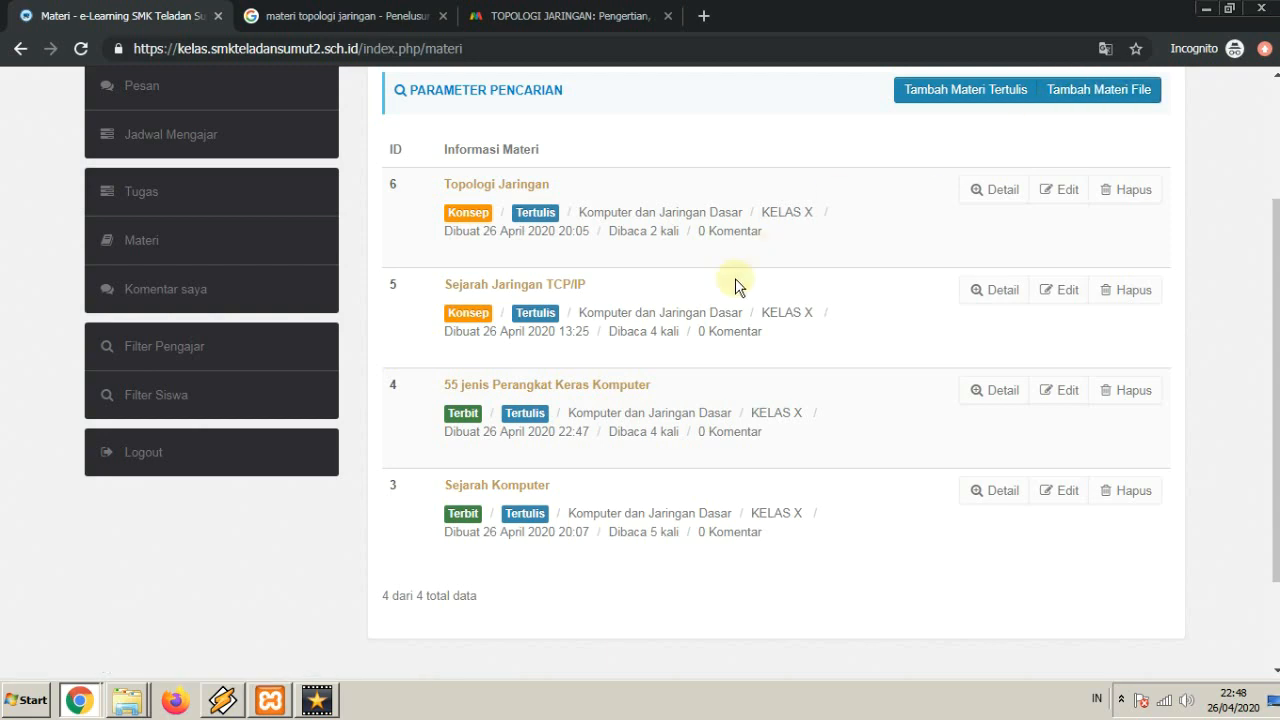
{"action": "left_click", "coordinate": [79, 700]}
{"action": "left_click", "coordinate": [90, 636]}
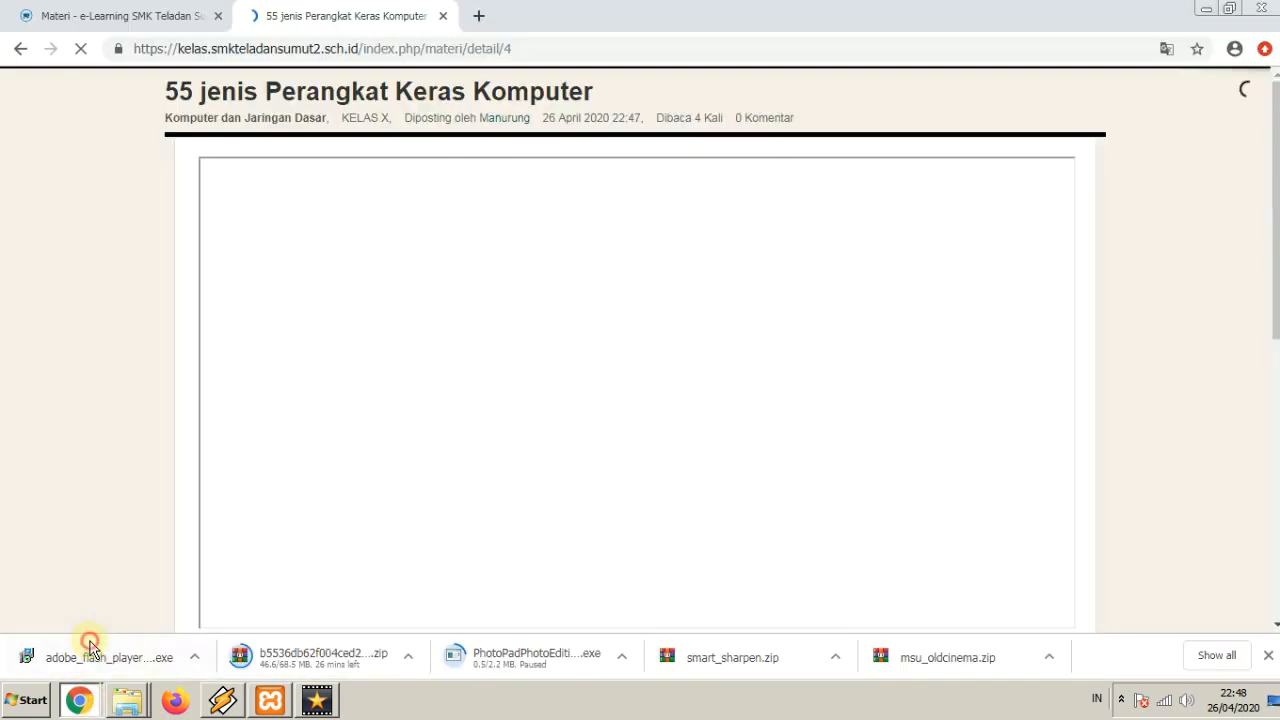
{"action": "scroll", "coordinate": [180, 555], "scroll_direction": "down", "scroll_amount": 3}
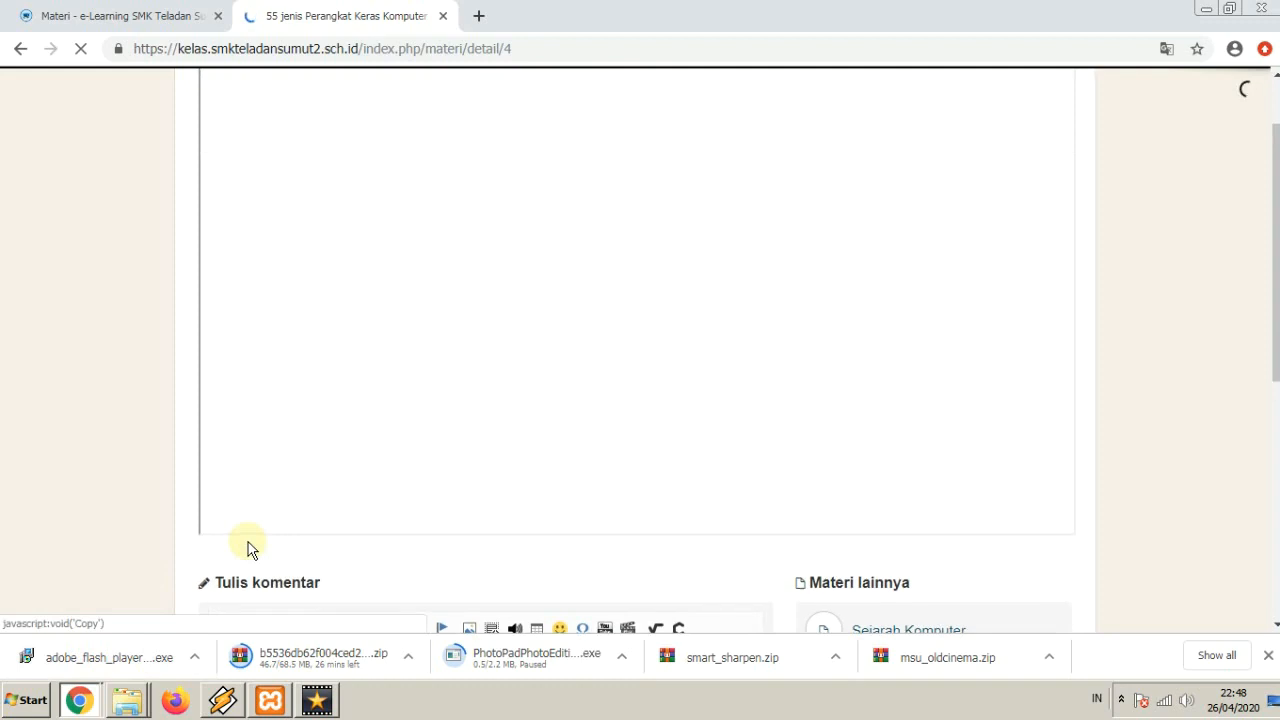
{"action": "scroll", "coordinate": [386, 382], "scroll_direction": "up", "scroll_amount": 1}
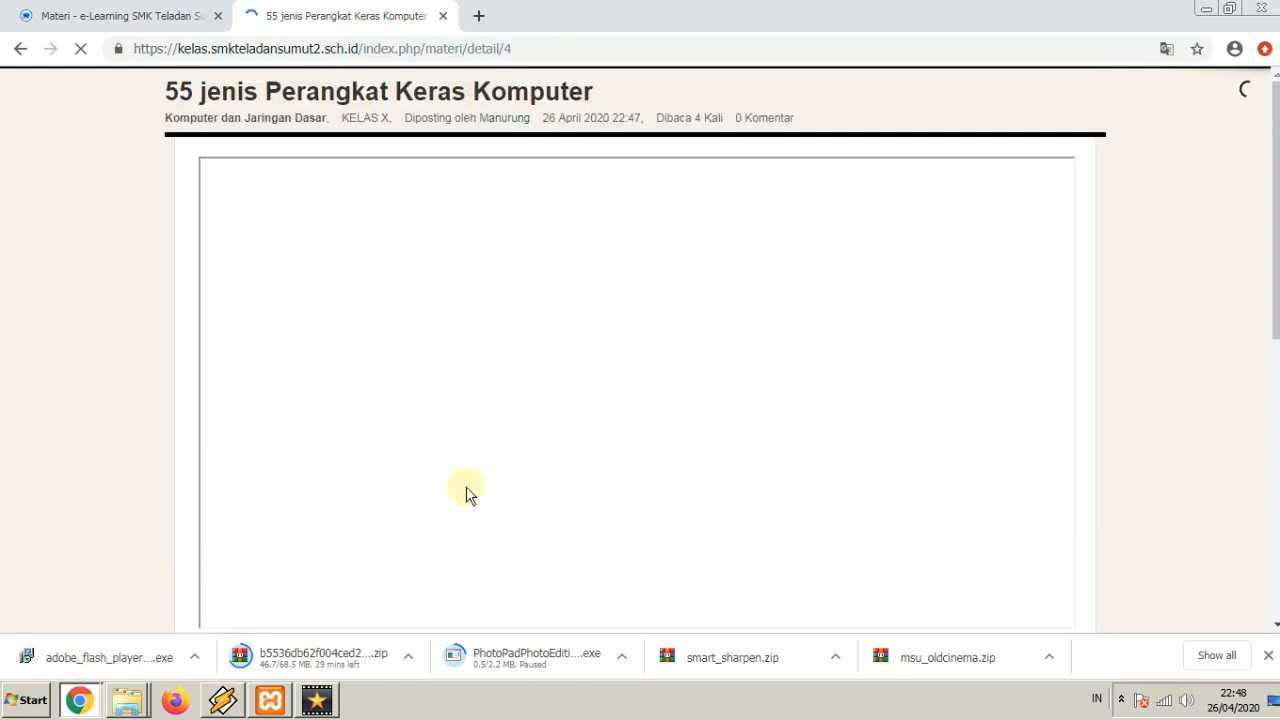
{"action": "scroll", "coordinate": [396, 424], "scroll_direction": "down", "scroll_amount": 2}
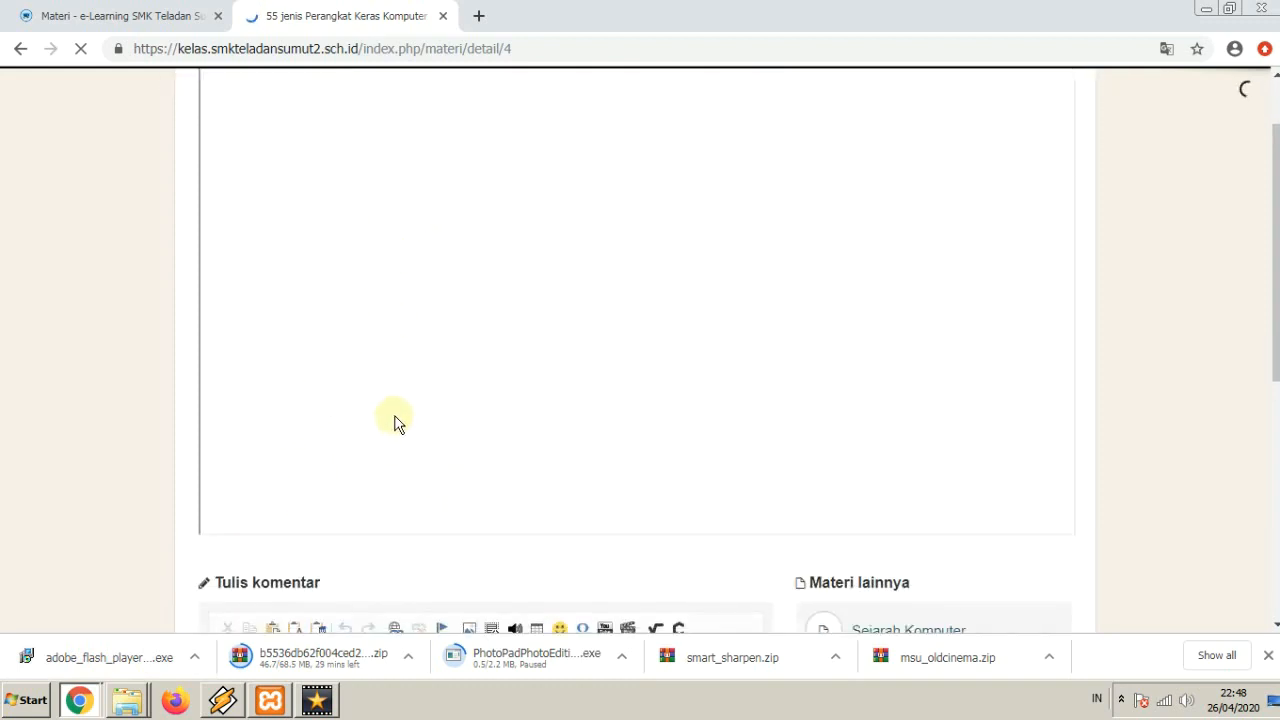
{"action": "scroll", "coordinate": [360, 465], "scroll_direction": "up", "scroll_amount": 2}
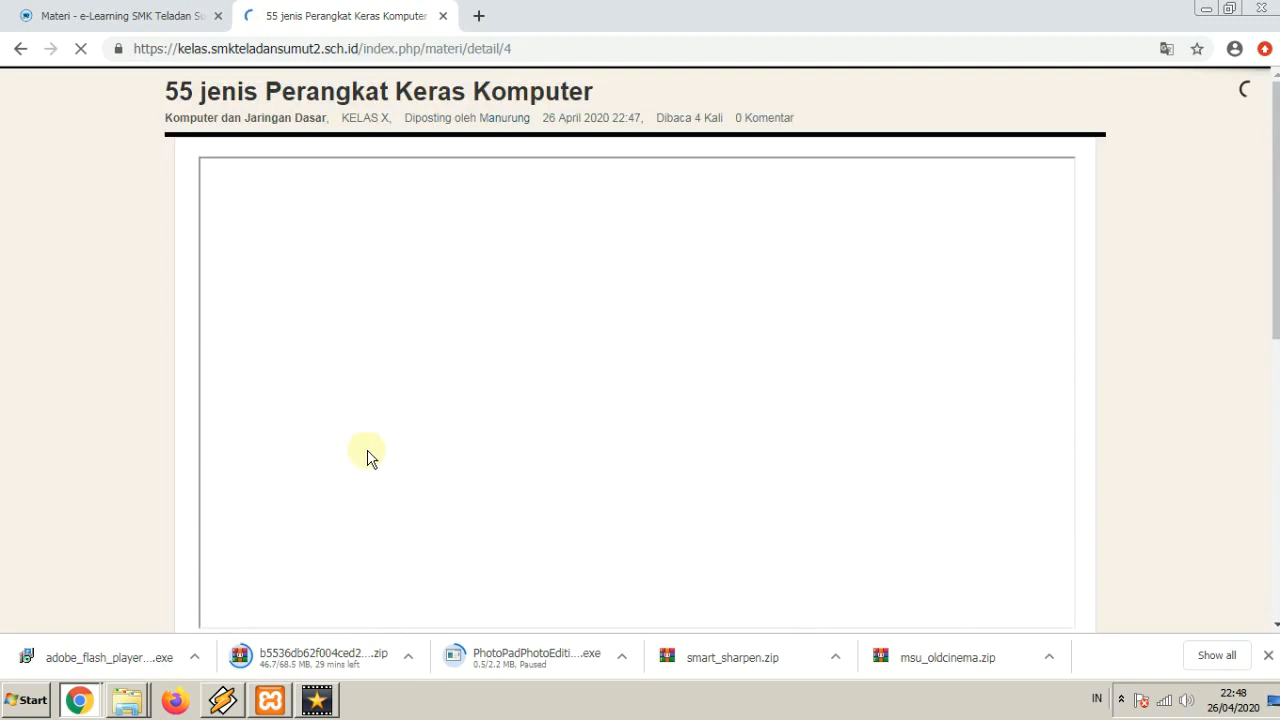
{"action": "left_click", "coordinate": [1228, 9]}
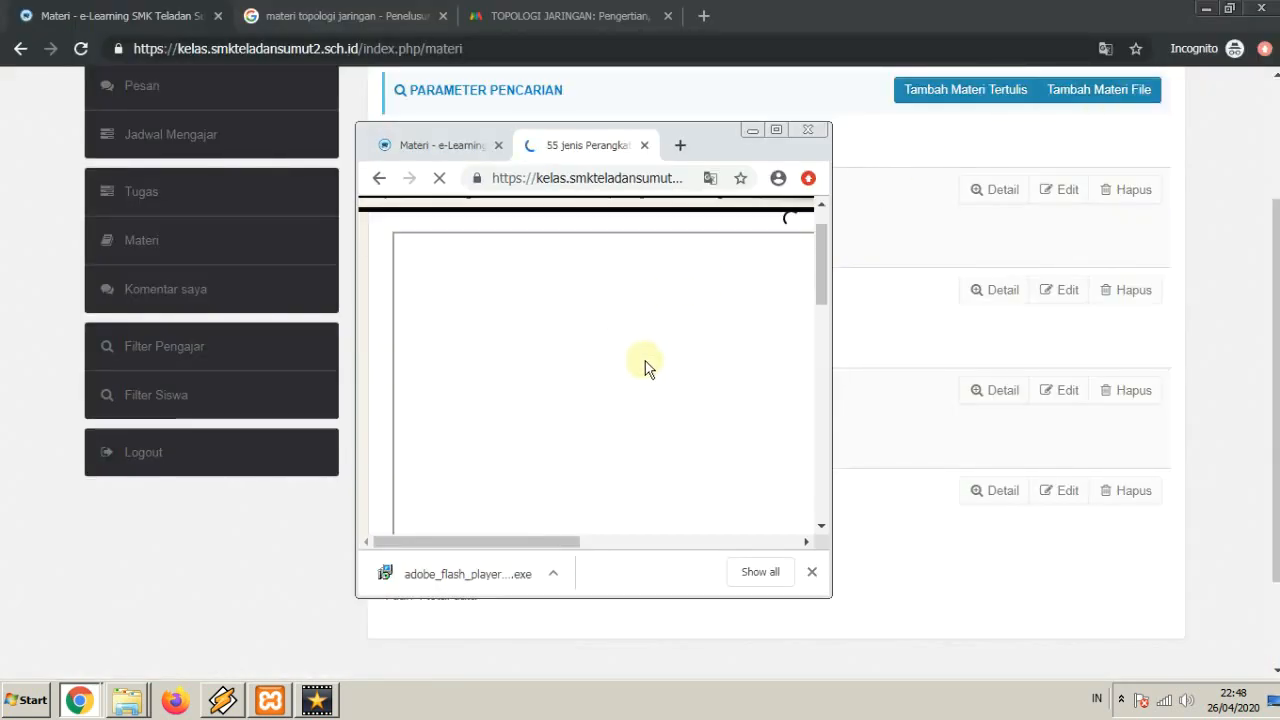
{"action": "double_click", "coordinate": [723, 152]}
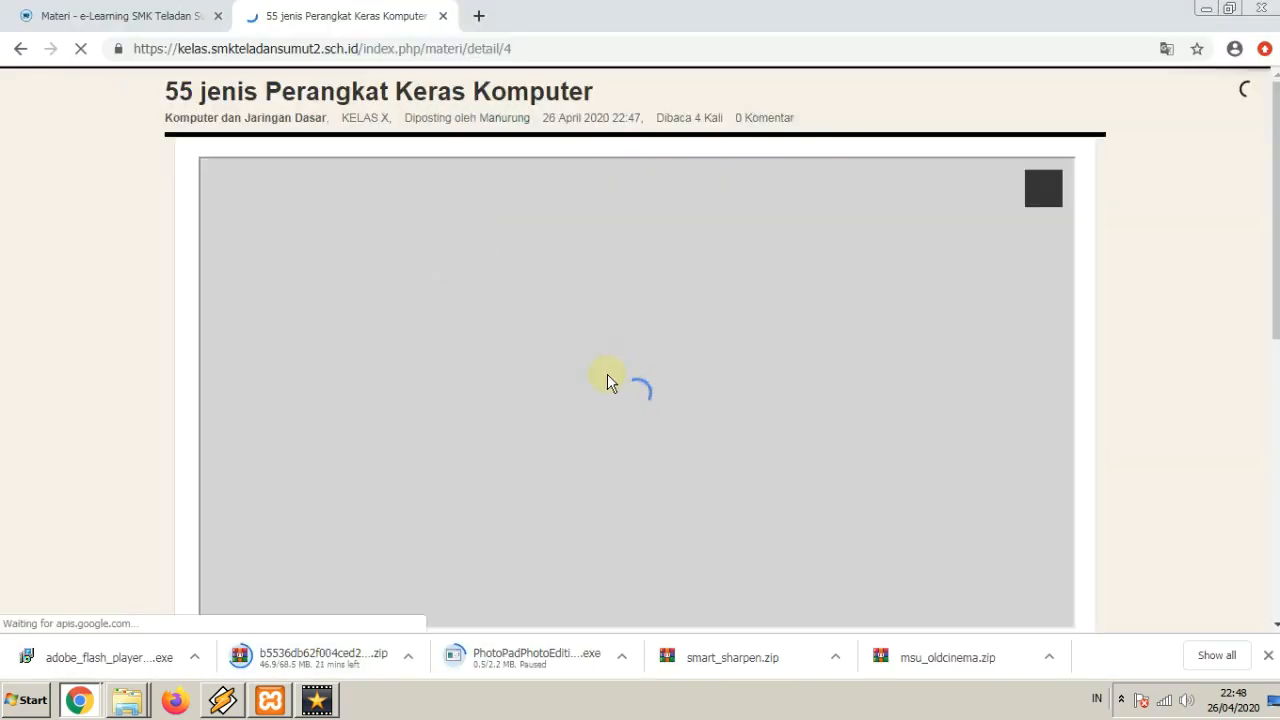
{"action": "scroll", "coordinate": [602, 385], "scroll_direction": "down", "scroll_amount": 1}
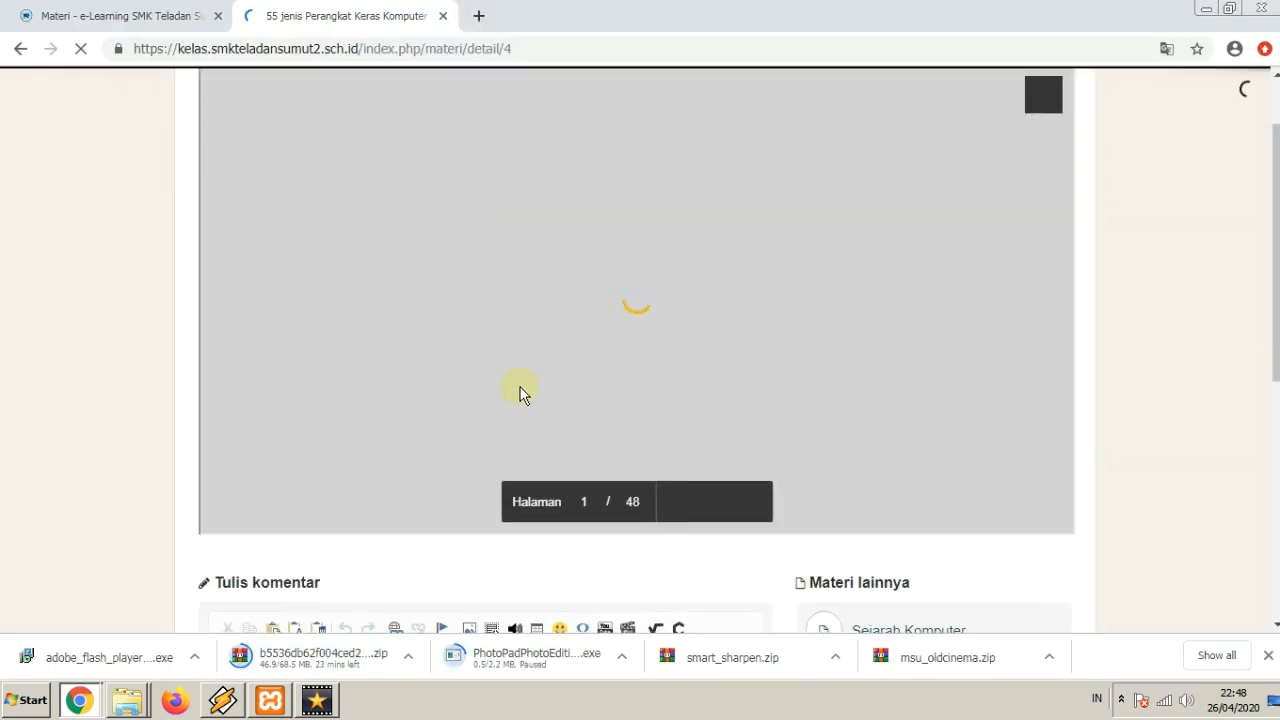
{"action": "scroll", "coordinate": [491, 398], "scroll_direction": "up", "scroll_amount": 1}
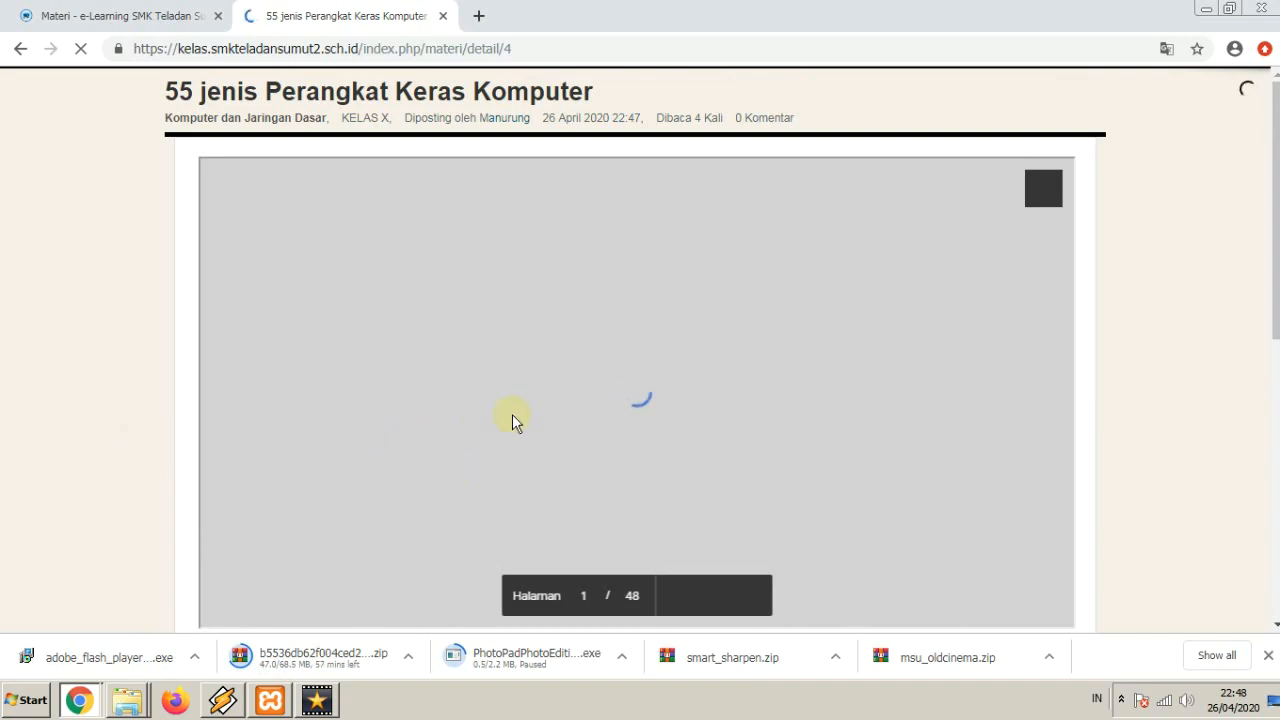
{"action": "scroll", "coordinate": [482, 425], "scroll_direction": "down", "scroll_amount": 1}
{"action": "scroll", "coordinate": [514, 420], "scroll_direction": "up", "scroll_amount": 1}
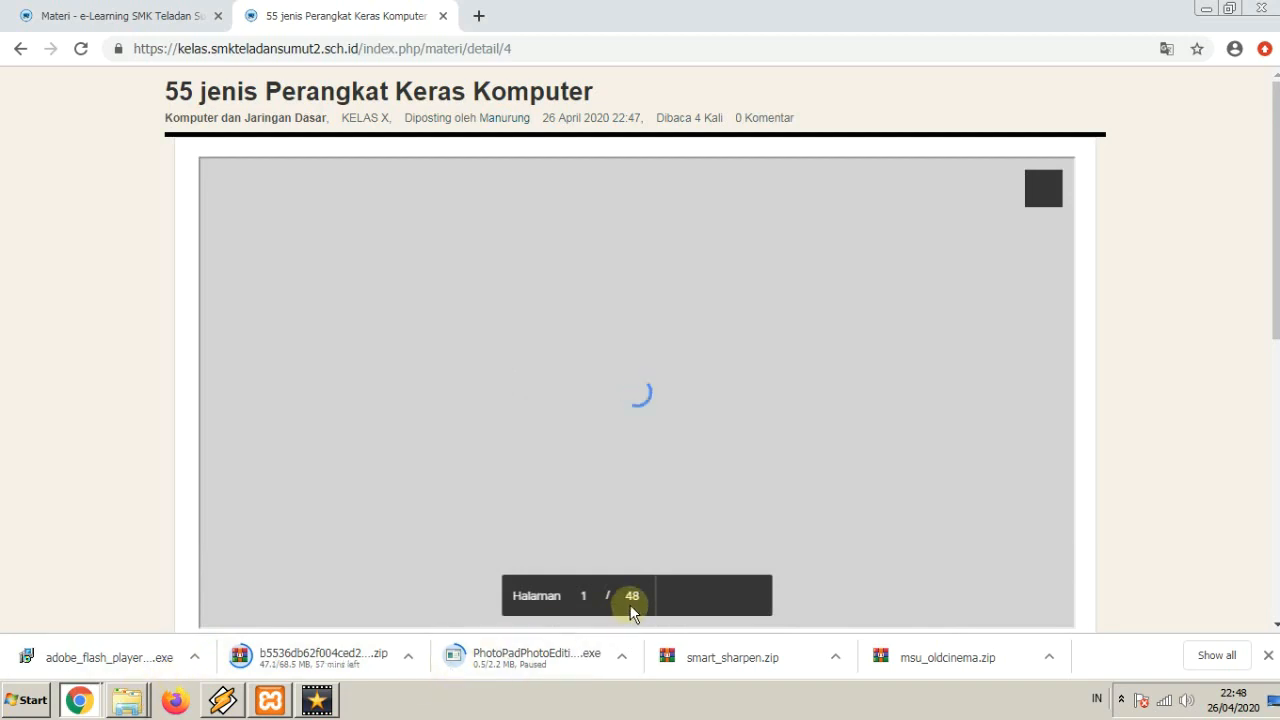
Switch to the teacher account's browser window and open the form for adding file material (Tambah Materi File)
{"action": "left_click", "coordinate": [80, 700]}
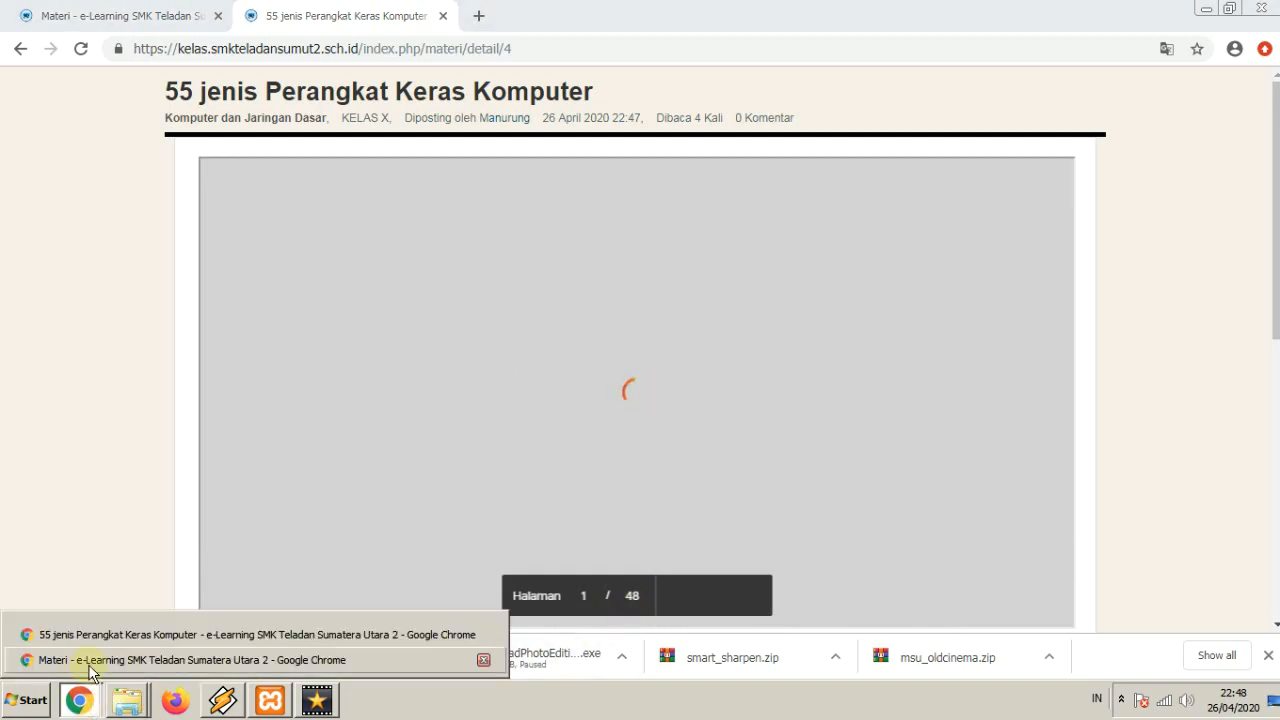
{"action": "left_click", "coordinate": [92, 660]}
{"action": "scroll", "coordinate": [649, 506], "scroll_direction": "up", "scroll_amount": 1}
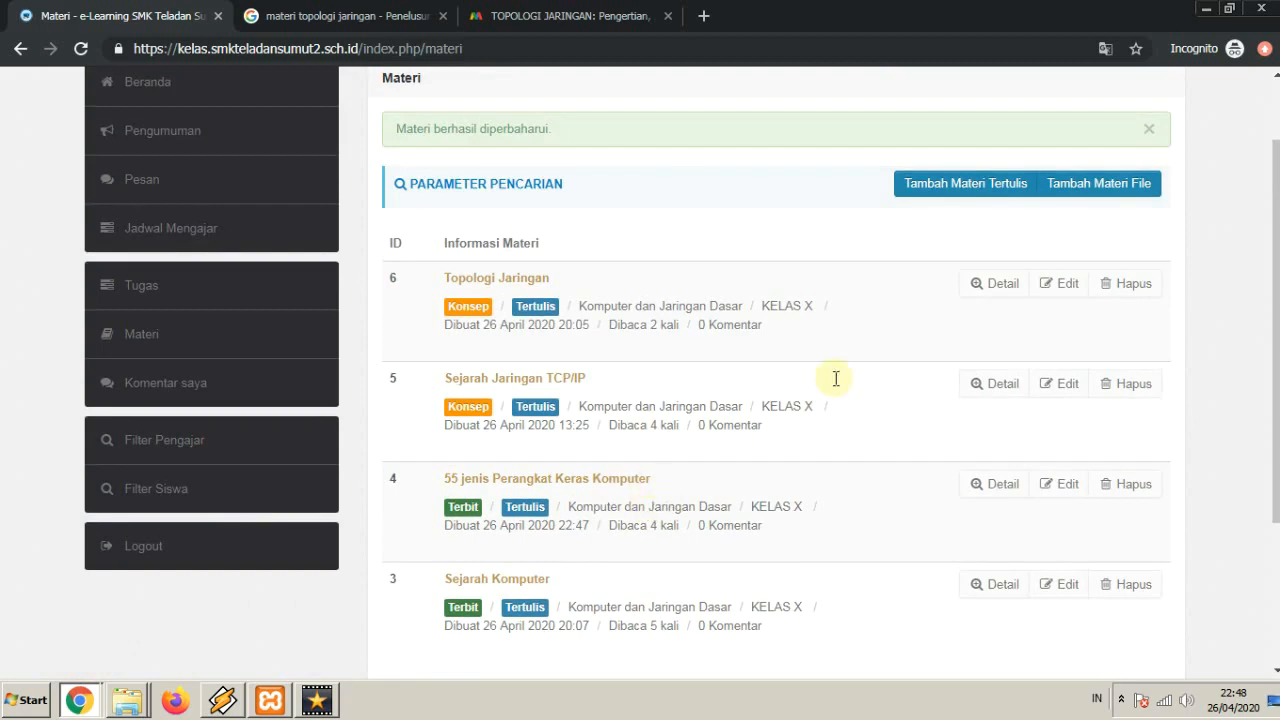
{"action": "scroll", "coordinate": [500, 251], "scroll_direction": "up", "scroll_amount": 1}
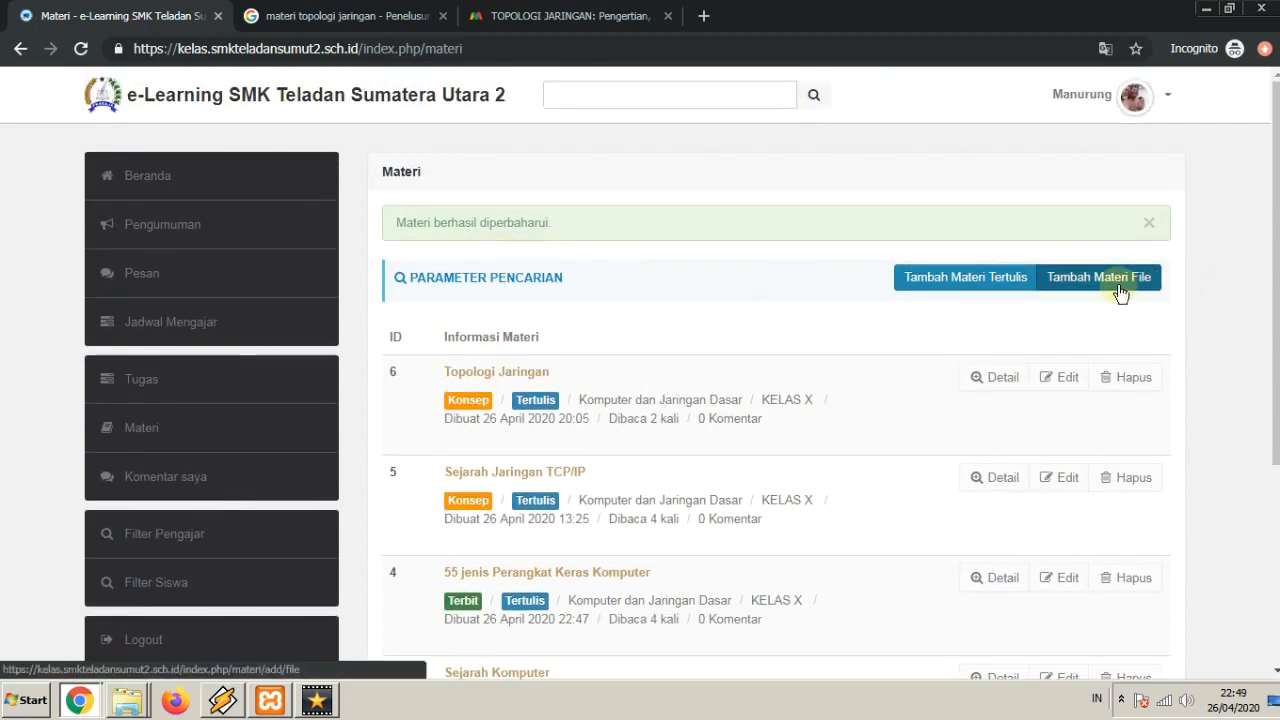
{"action": "left_click", "coordinate": [1120, 288]}
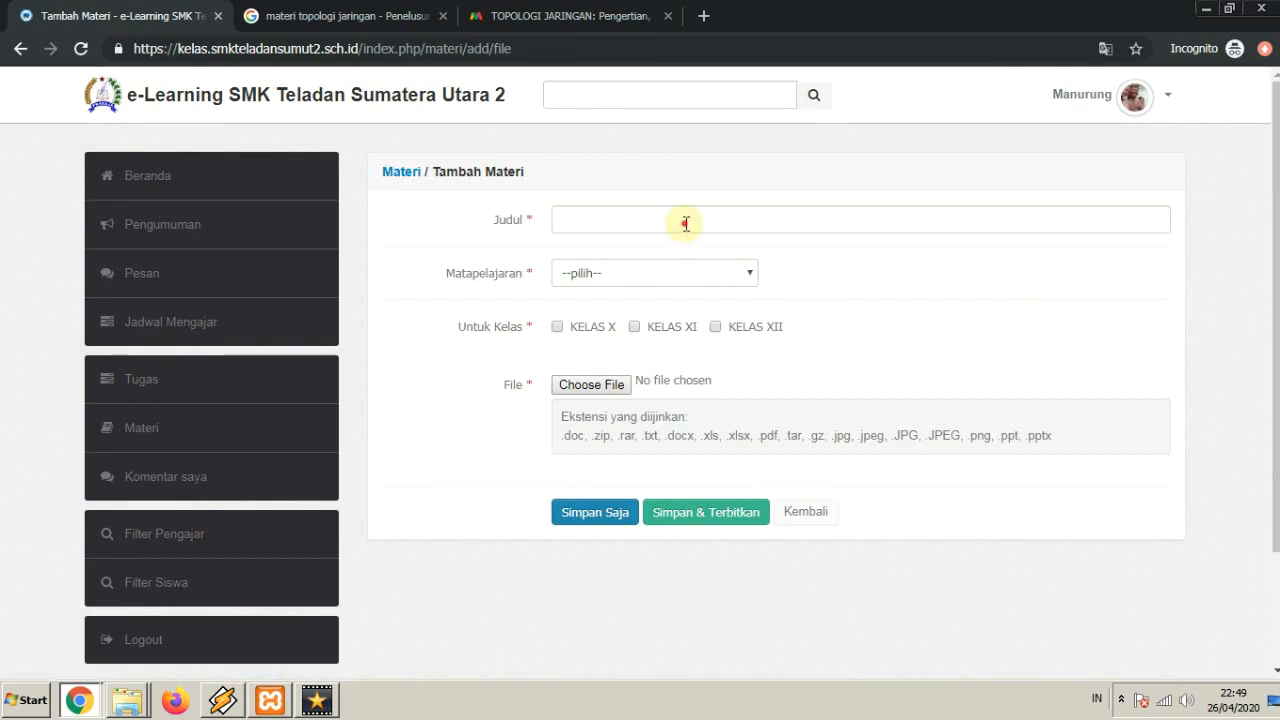
Give the new file material the title Dasar Fiber Optik and the subject Wide Area Network
{"action": "left_click", "coordinate": [686, 223]}
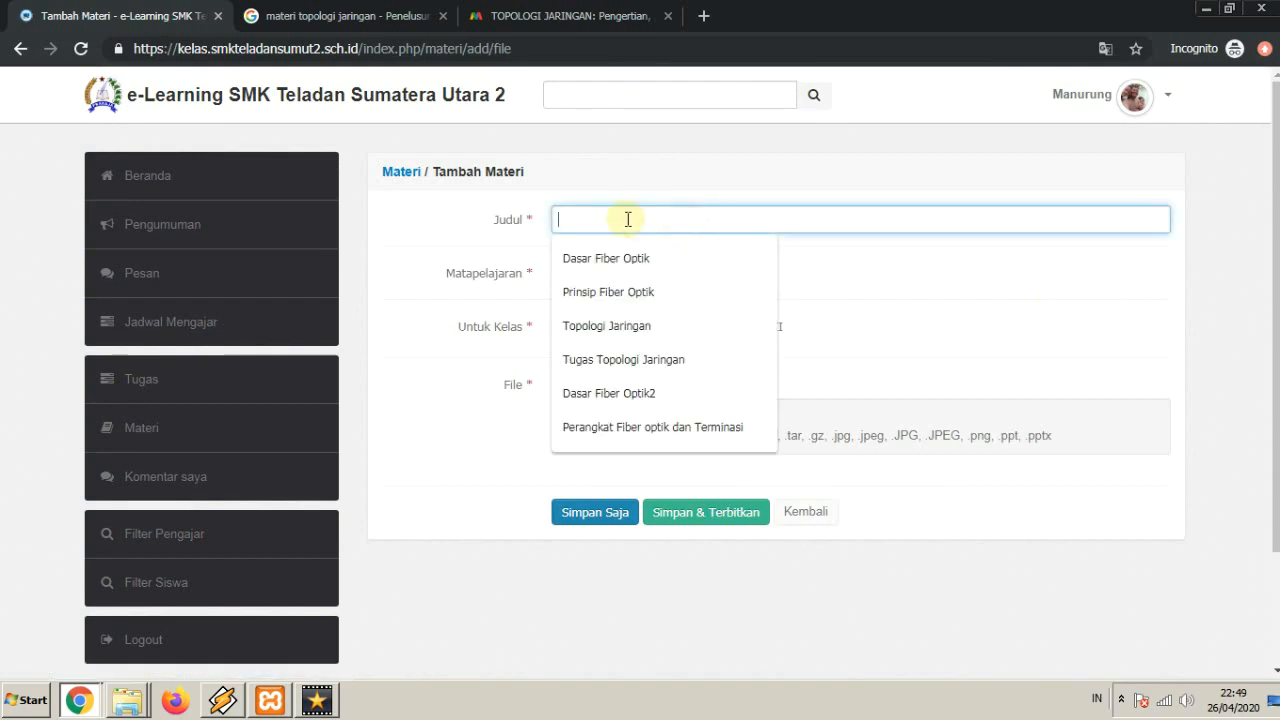
{"action": "left_click", "coordinate": [687, 265]}
{"action": "left_click", "coordinate": [686, 268]}
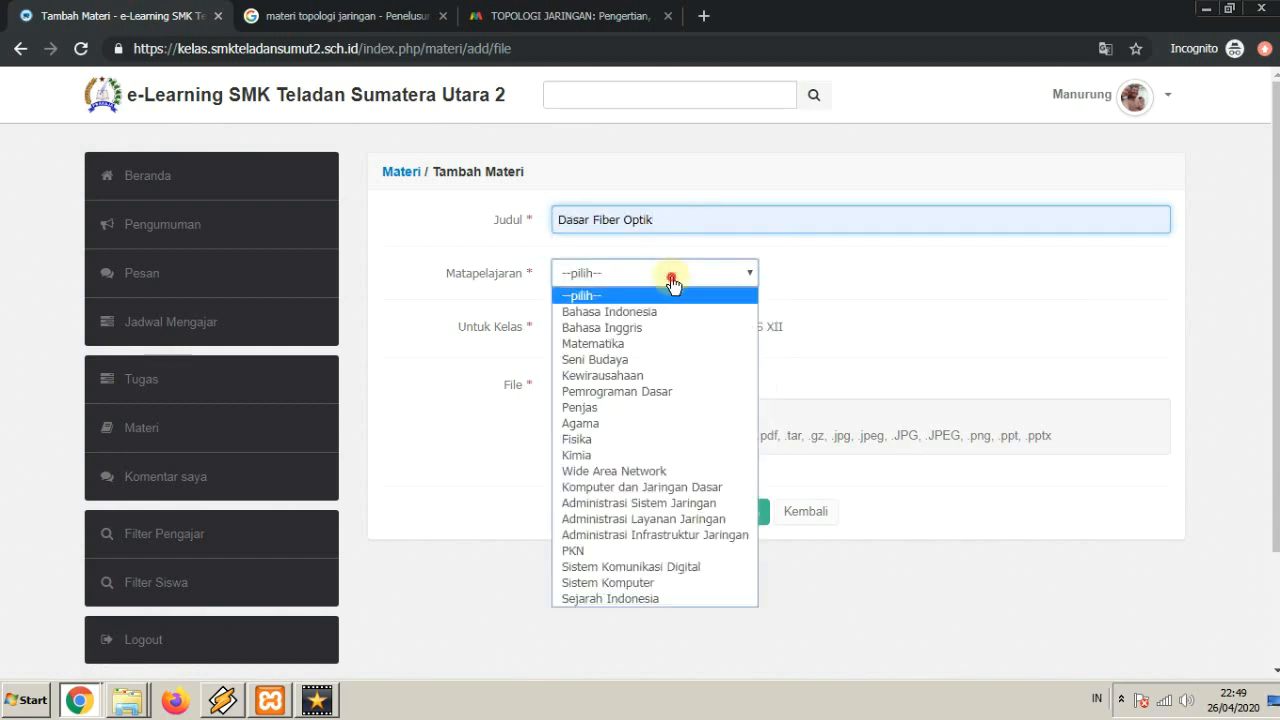
{"action": "left_click", "coordinate": [641, 476]}
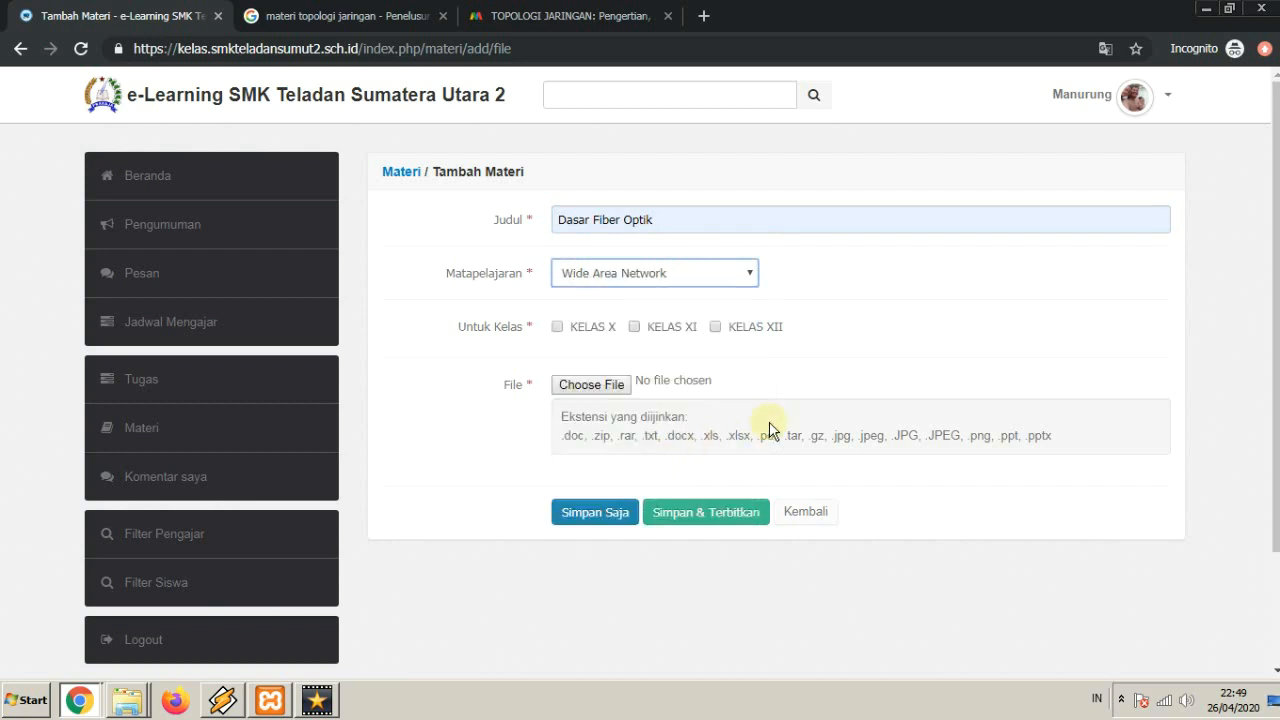
Examine the file chooser and the permitted file extensions, and return to the Materi list without saving the form
{"action": "left_click", "coordinate": [592, 388]}
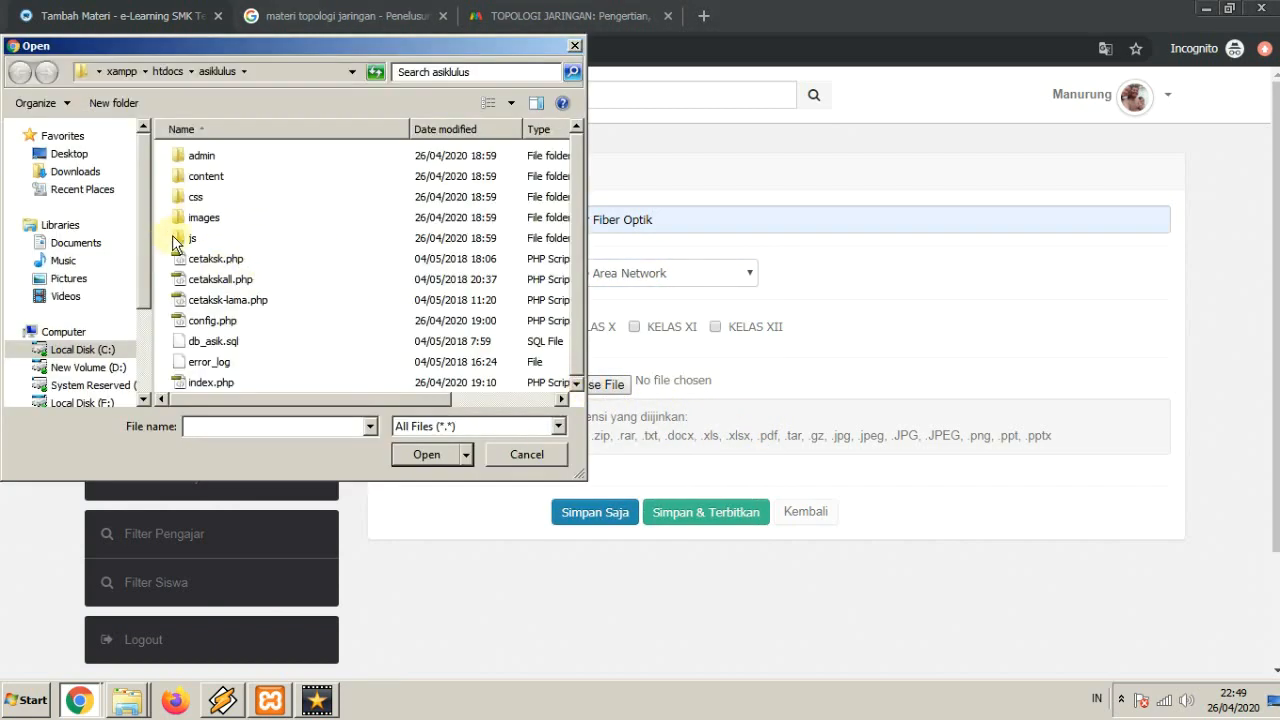
{"action": "left_click", "coordinate": [532, 458]}
{"action": "left_click_drag", "start_coordinate": [566, 436], "coordinate": [1046, 434]}
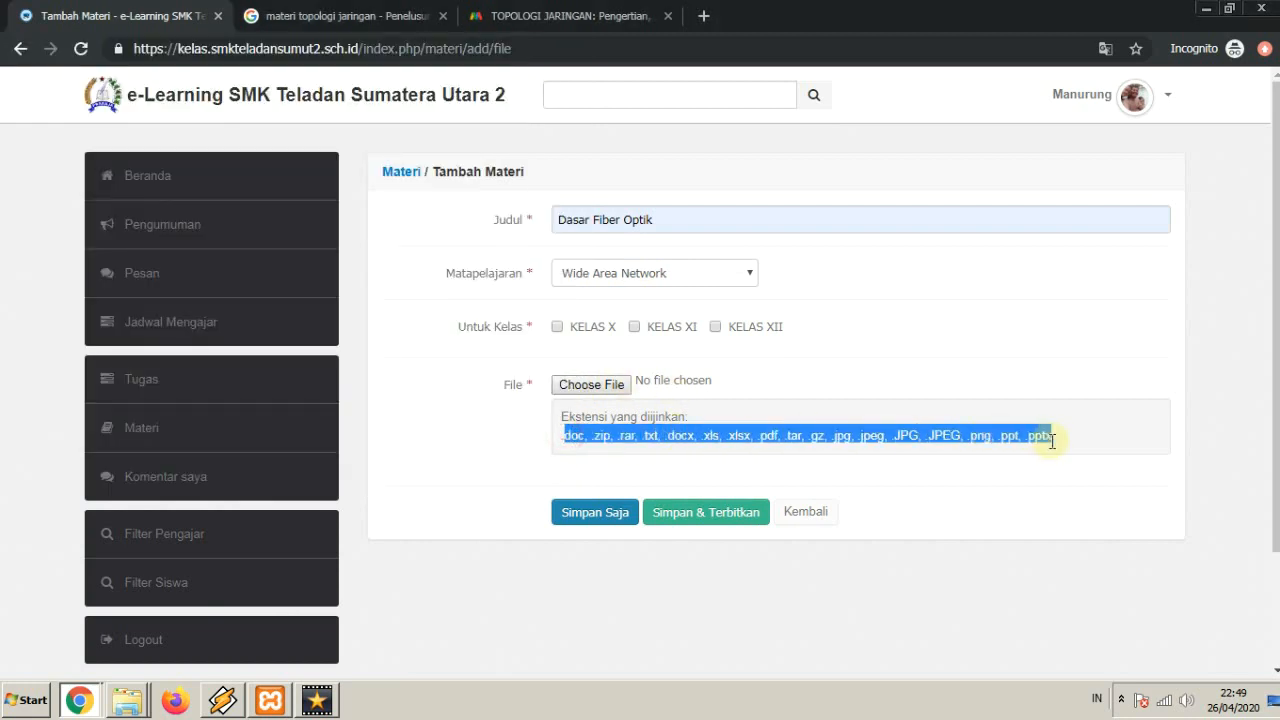
{"action": "left_click", "coordinate": [1052, 501]}
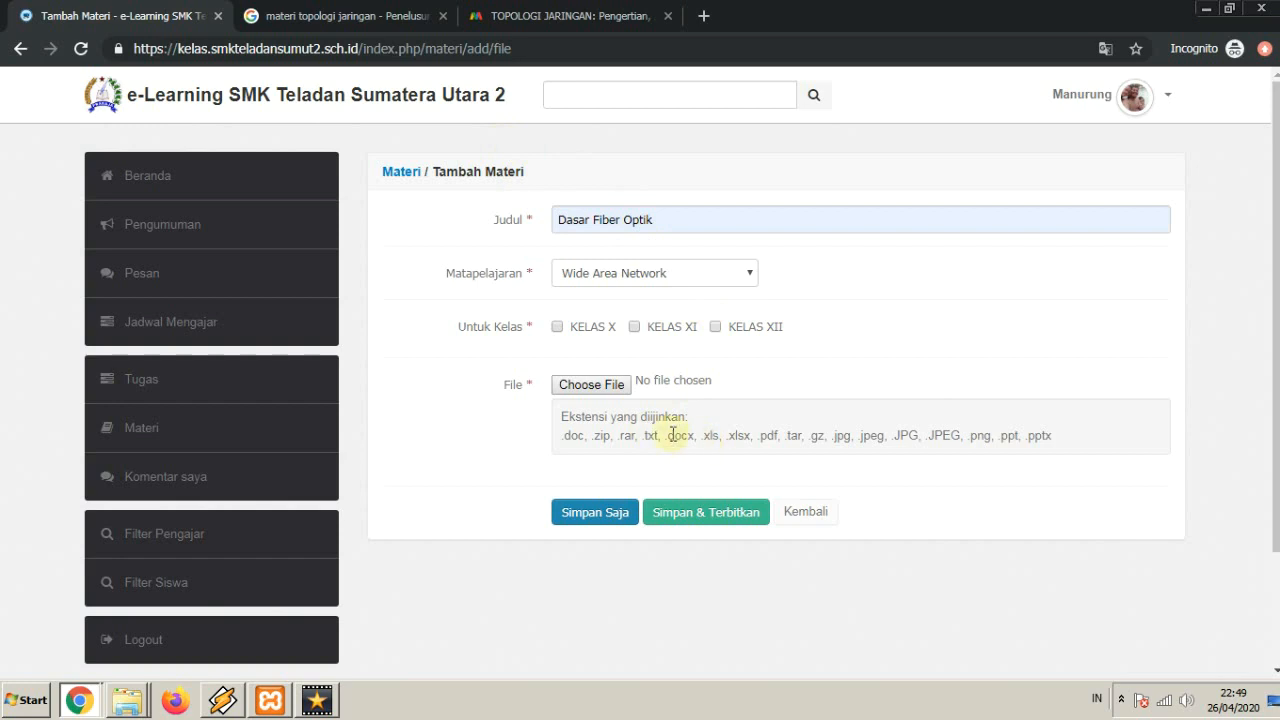
{"action": "left_click", "coordinate": [150, 432]}
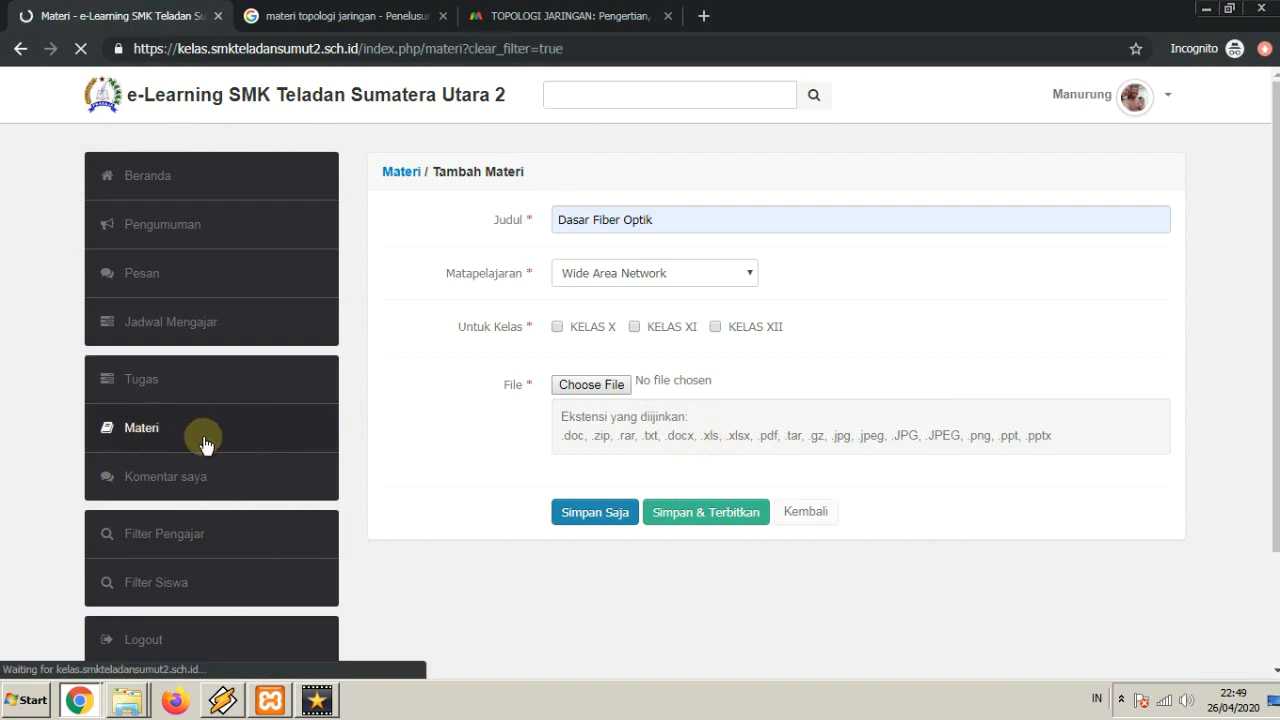
Switch to the student account's browser window and read through the embedded 55 jenis Perangkat Keras Komputer document
{"action": "mouse_move", "coordinate": [79, 700]}
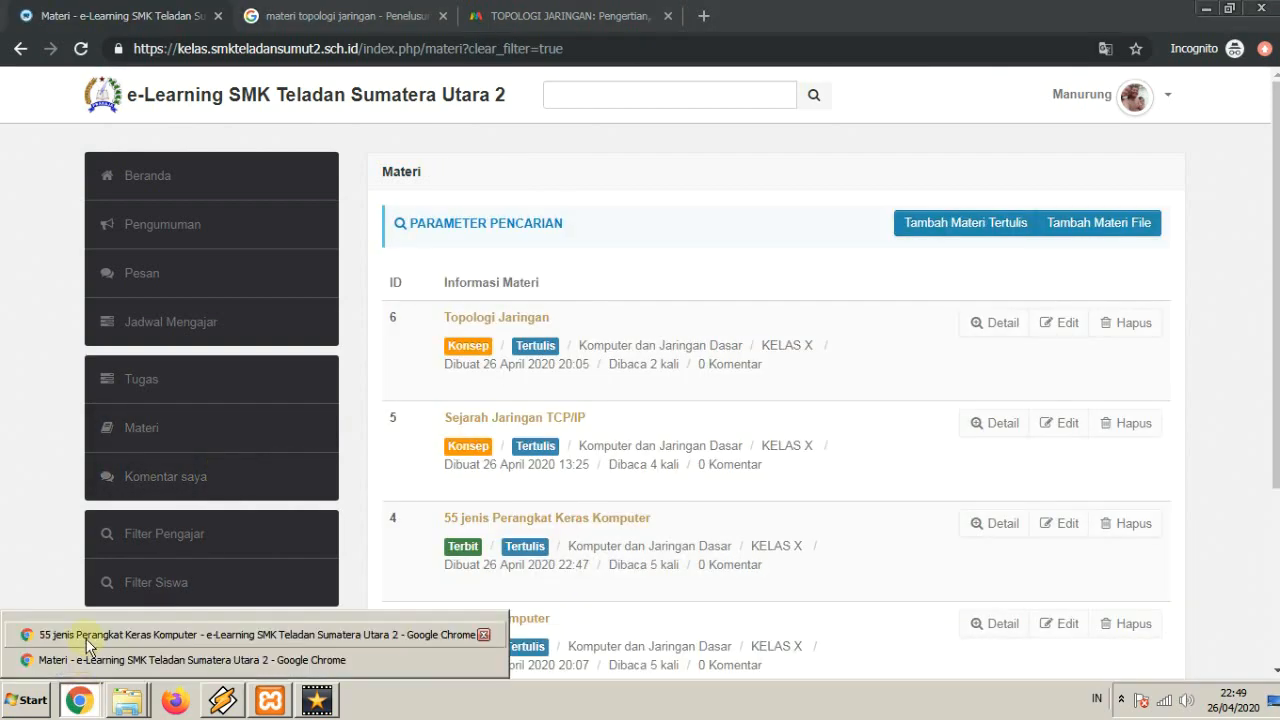
{"action": "left_click", "coordinate": [86, 632]}
{"action": "scroll", "coordinate": [110, 466], "scroll_direction": "down", "scroll_amount": 1}
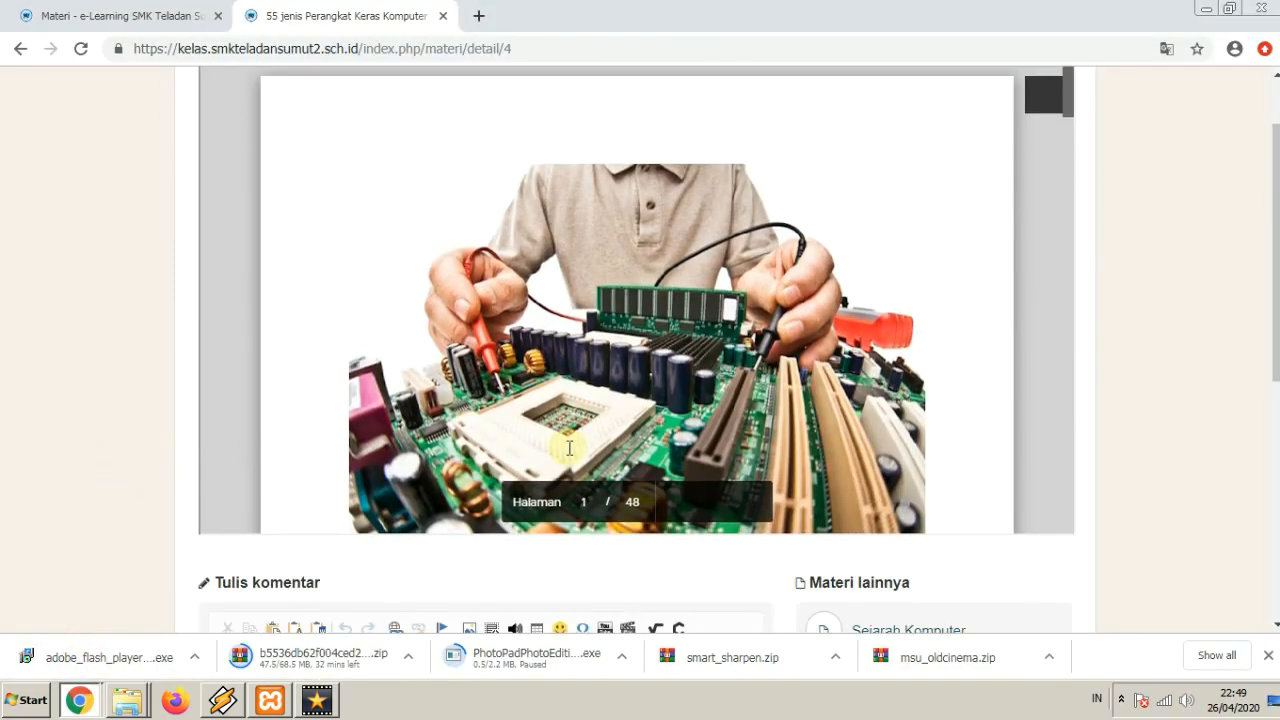
{"action": "scroll", "coordinate": [650, 405], "scroll_direction": "down", "scroll_amount": 6}
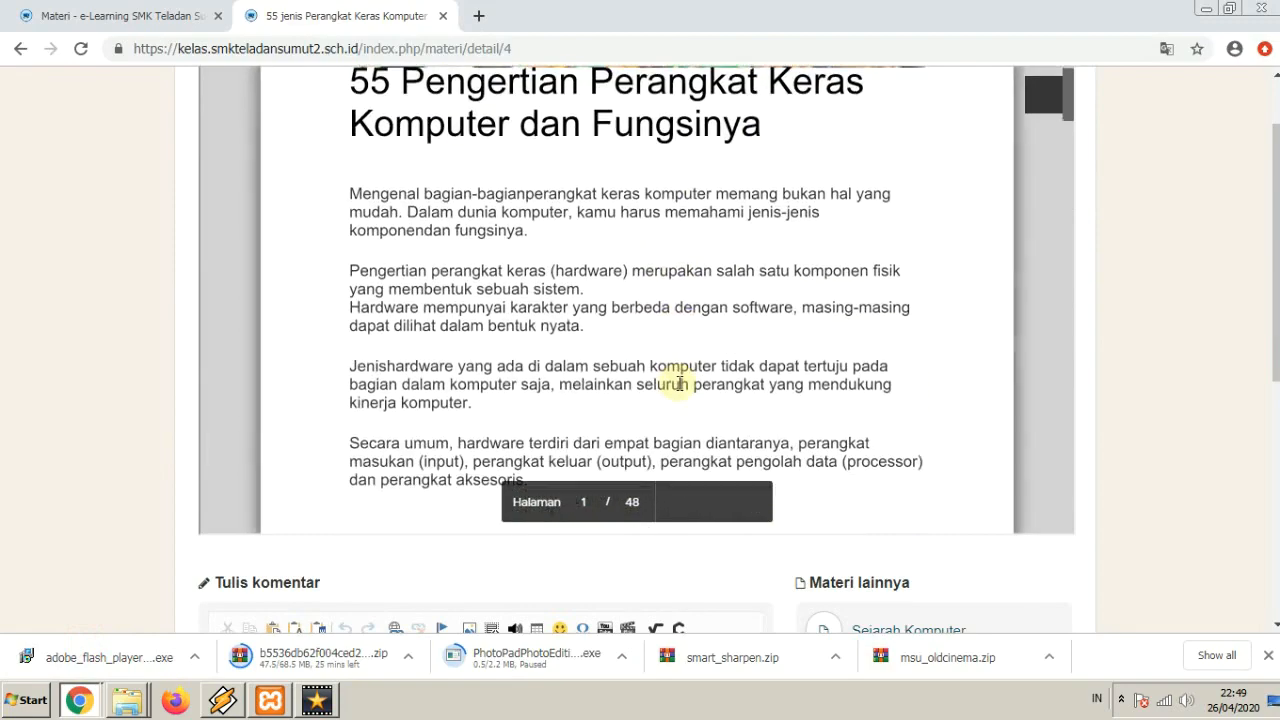
{"action": "scroll", "coordinate": [679, 383], "scroll_direction": "down", "scroll_amount": 5}
{"action": "scroll", "coordinate": [1128, 400], "scroll_direction": "up", "scroll_amount": 2}
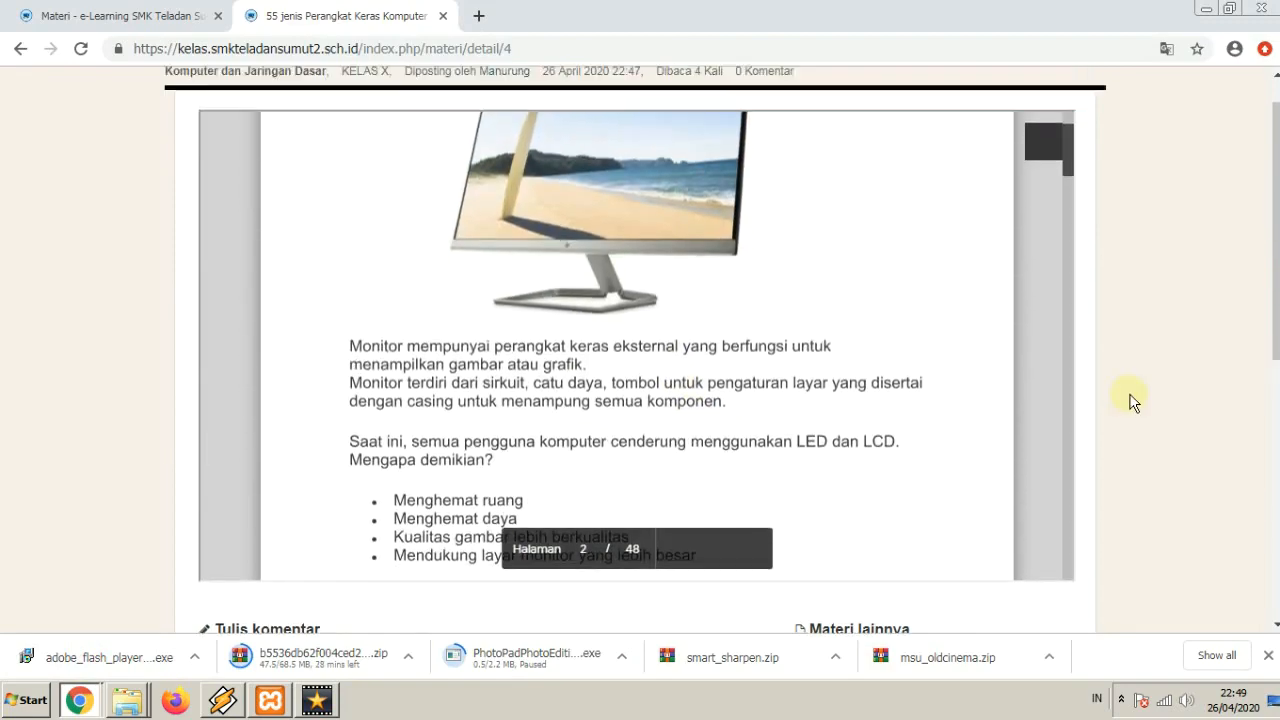
Skim the opening pages of the embedded 55 jenis Perangkat Keras Komputer document and check the teacher account's Materi list in its own browser window
{"action": "scroll", "coordinate": [830, 352], "scroll_direction": "down", "scroll_amount": 5}
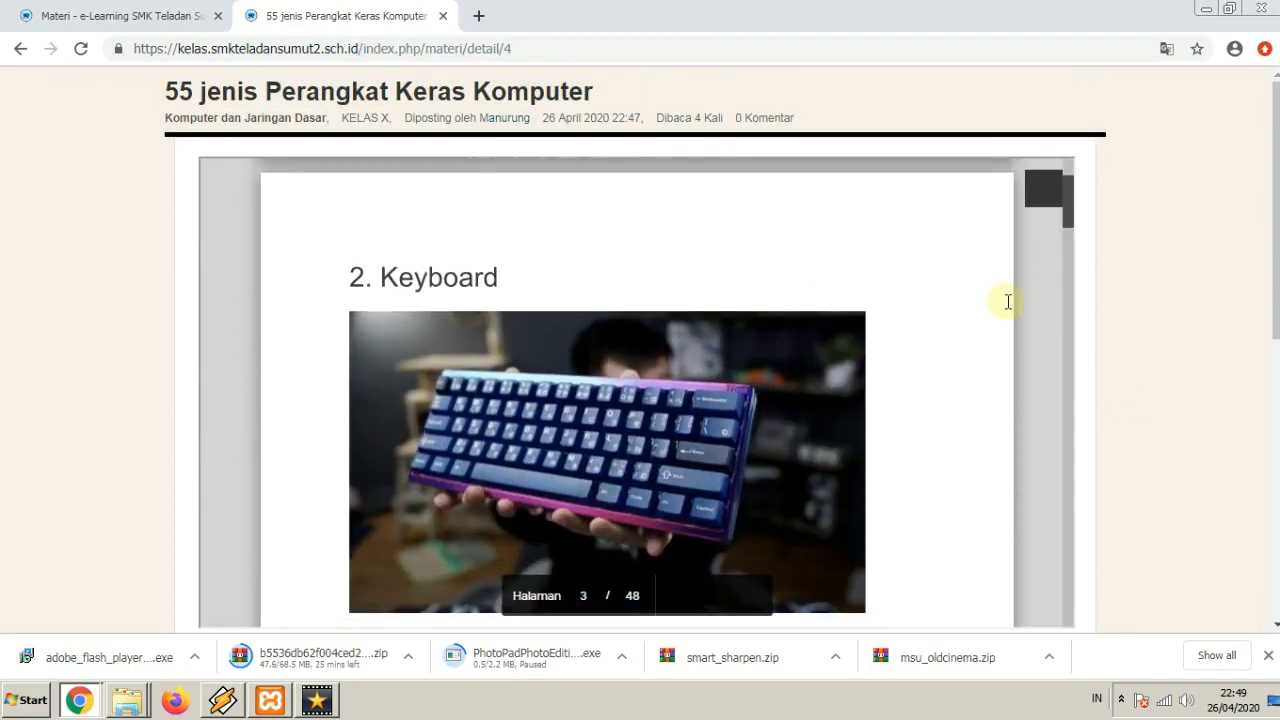
{"action": "mouse_move", "coordinate": [1066, 200]}
{"action": "left_mouse_down"}
{"action": "mouse_move", "coordinate": [1063, 532]}
{"action": "mouse_move", "coordinate": [1070, 196]}
{"action": "left_mouse_up"}
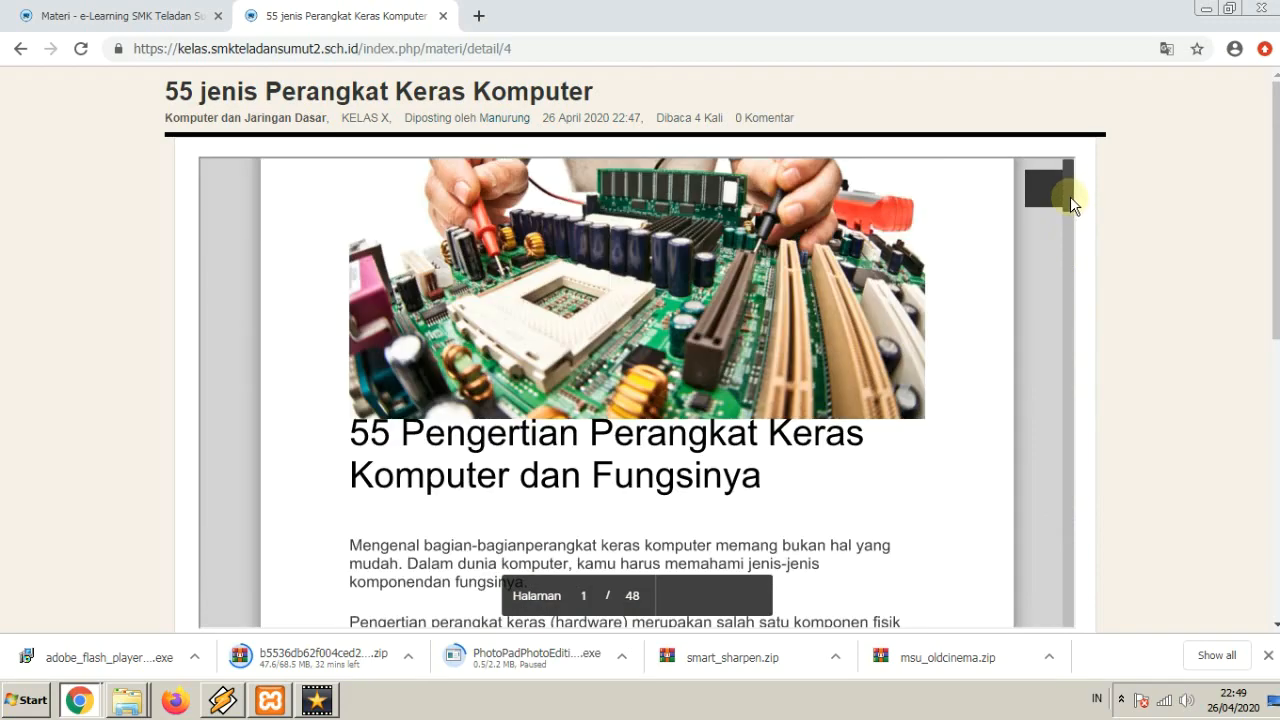
{"action": "left_click", "coordinate": [79, 700]}
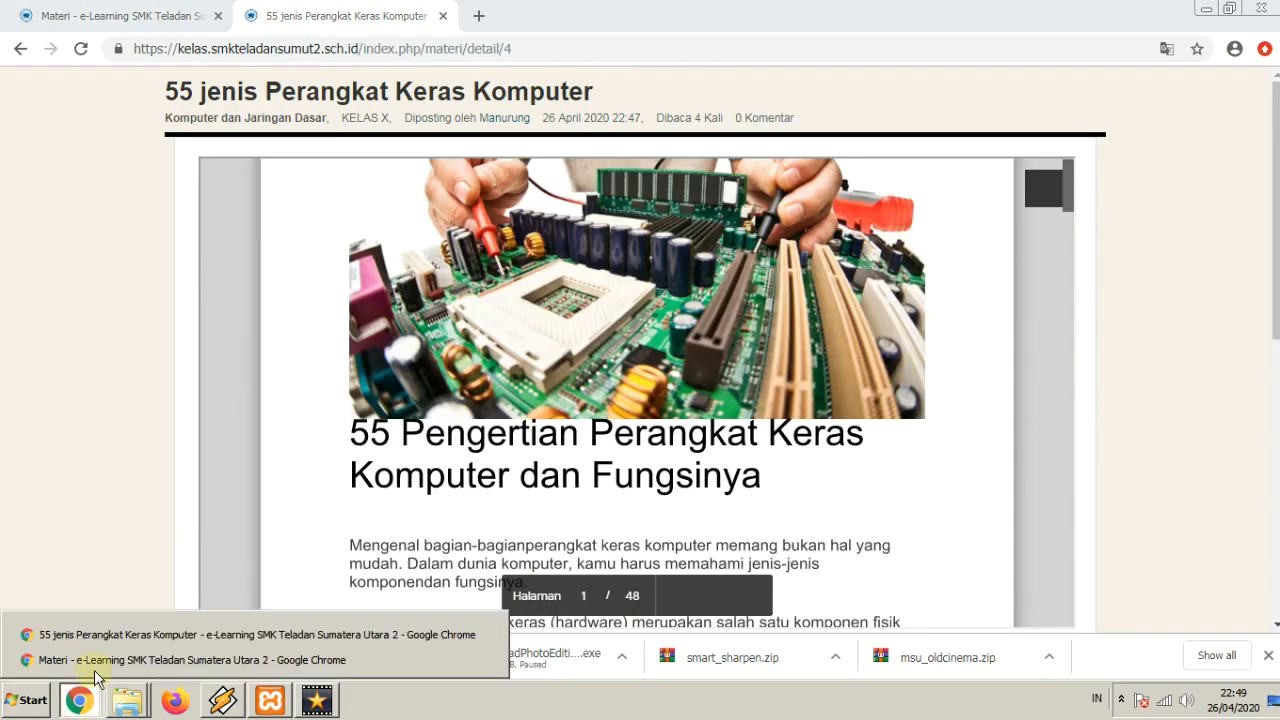
{"action": "left_click", "coordinate": [99, 662]}
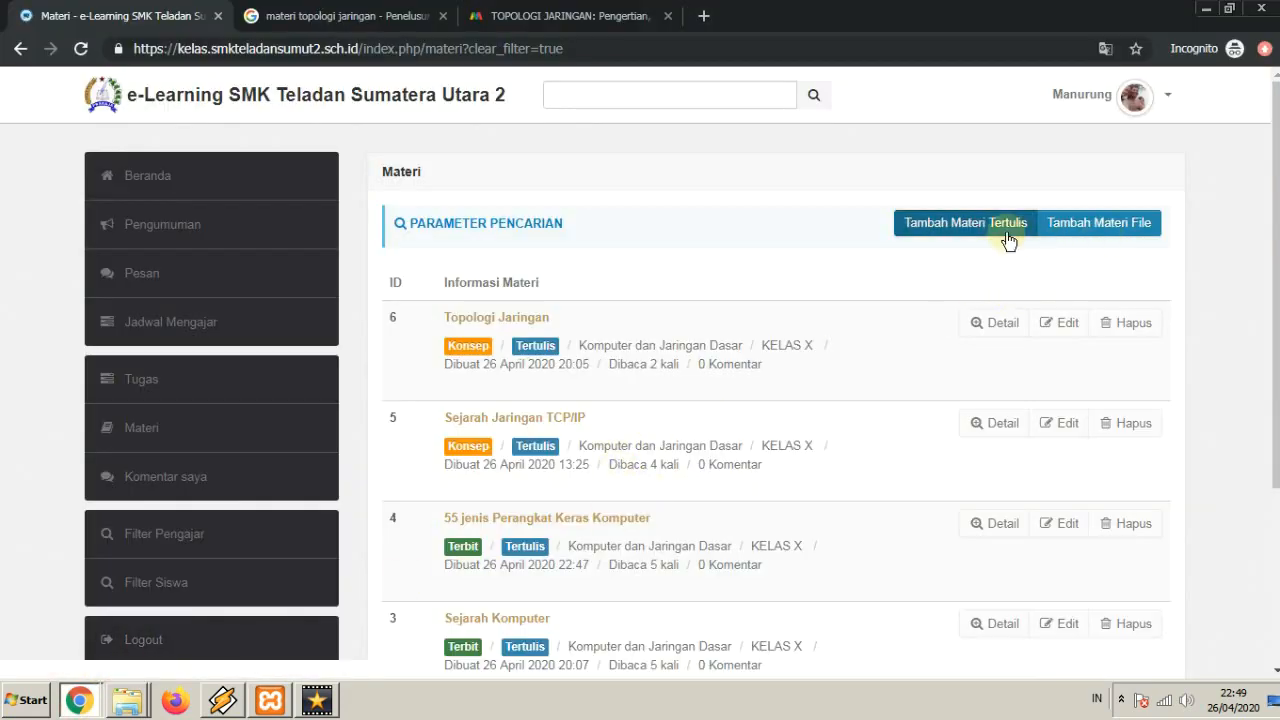
{"action": "left_click", "coordinate": [79, 700]}
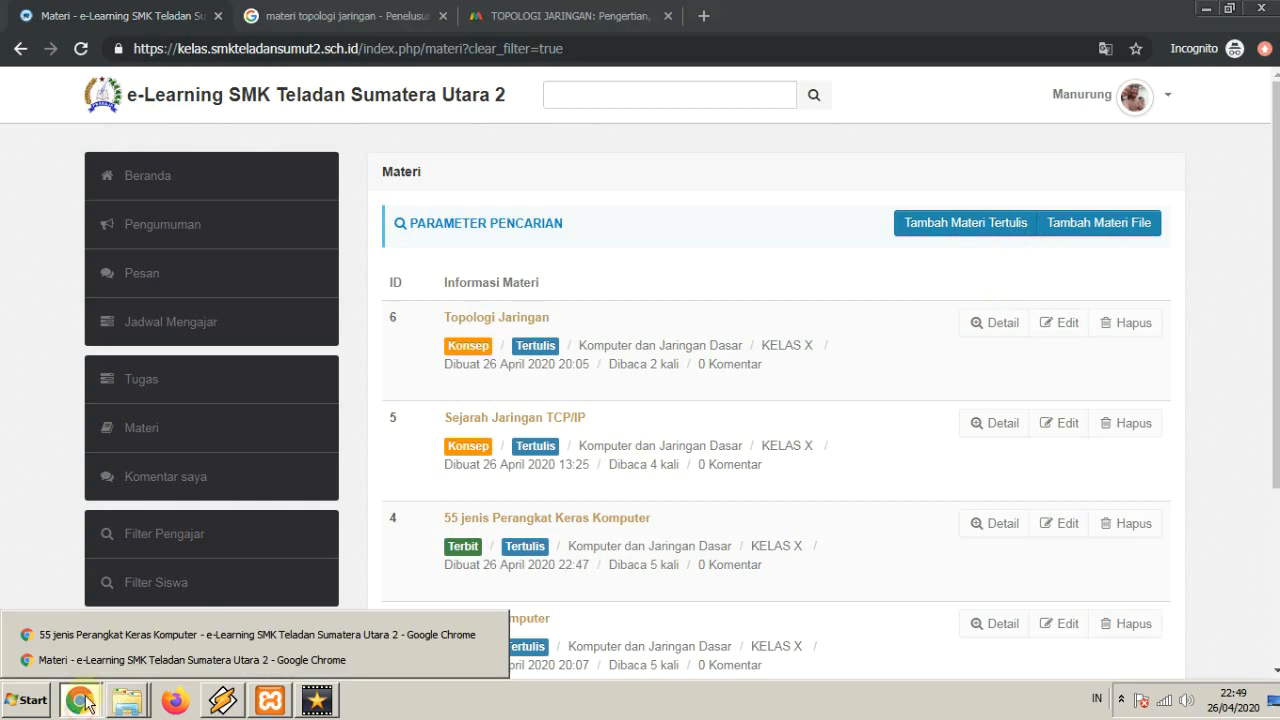
{"action": "left_click", "coordinate": [86, 635]}
{"action": "scroll", "coordinate": [470, 470], "scroll_direction": "down", "scroll_amount": 5}
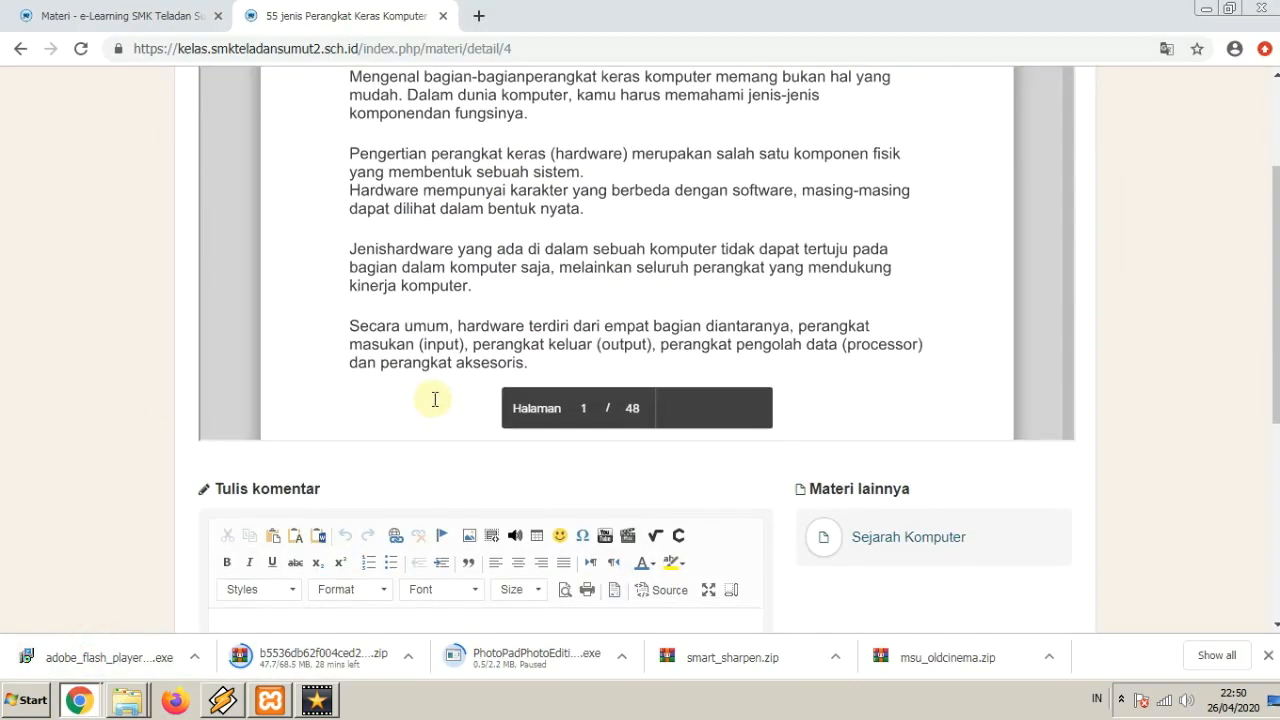
{"action": "scroll", "coordinate": [1094, 360], "scroll_direction": "up", "scroll_amount": 2}
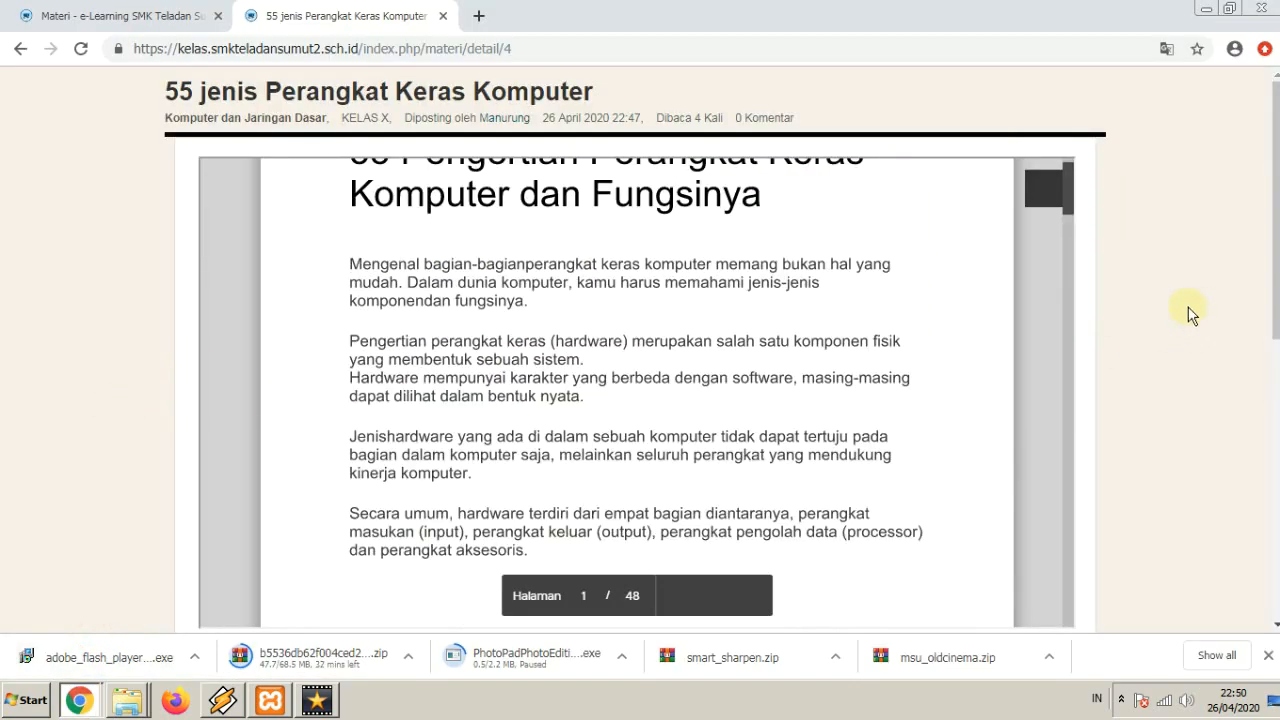
Return to the student account's Materi list, read through the Sejarah Komputer material, and close it again
{"action": "left_click", "coordinate": [134, 24]}
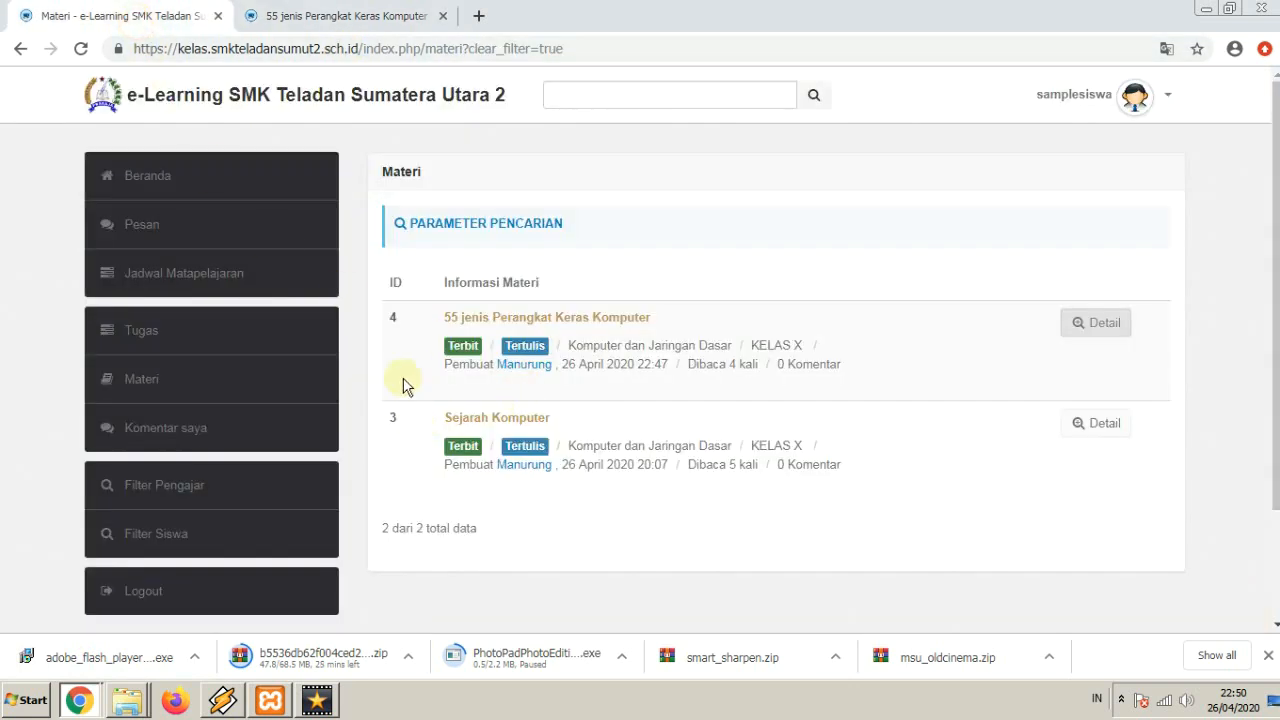
{"action": "left_click", "coordinate": [128, 386]}
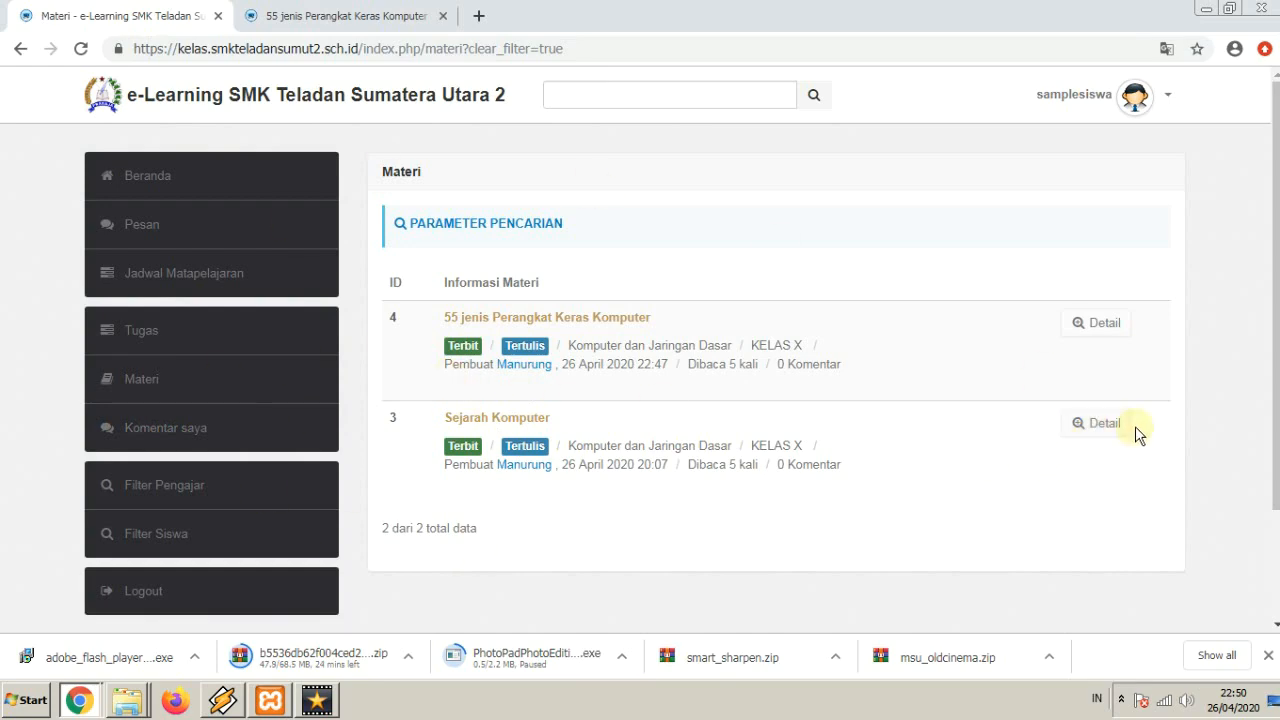
{"action": "left_click", "coordinate": [1103, 424]}
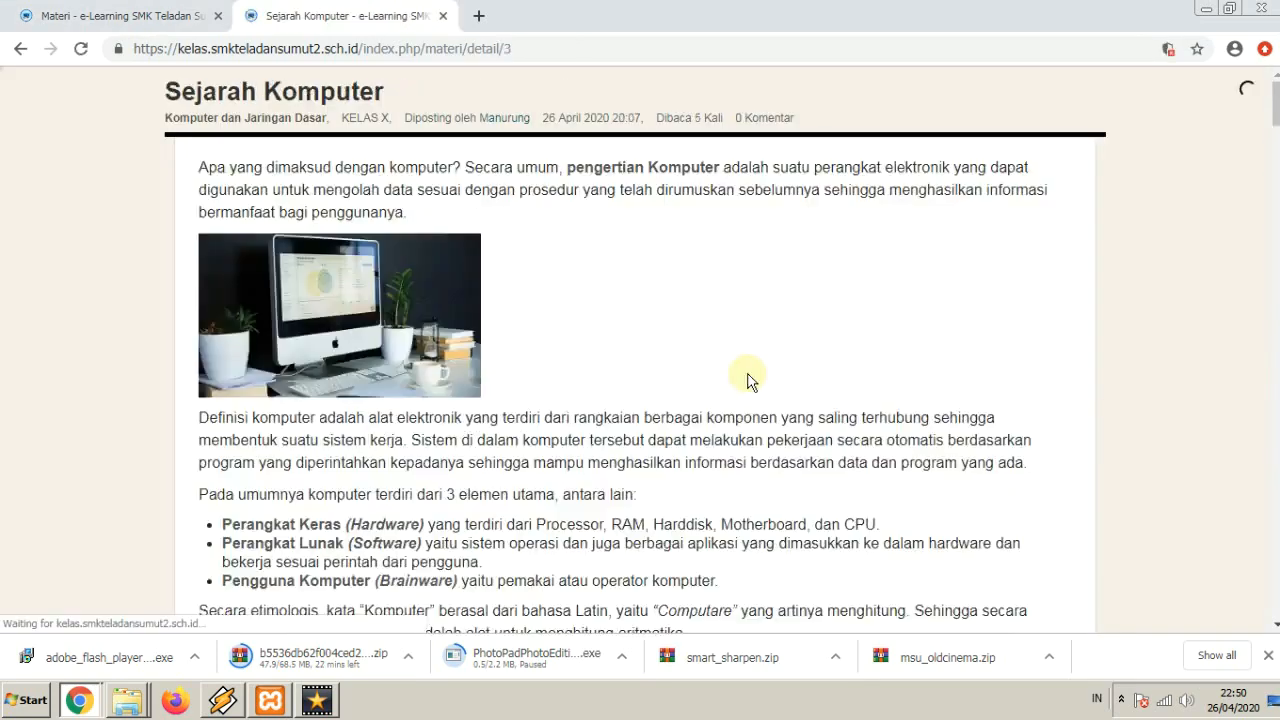
{"action": "scroll", "coordinate": [290, 393], "scroll_direction": "down", "scroll_amount": 2}
{"action": "scroll", "coordinate": [290, 393], "scroll_direction": "down", "scroll_amount": 7}
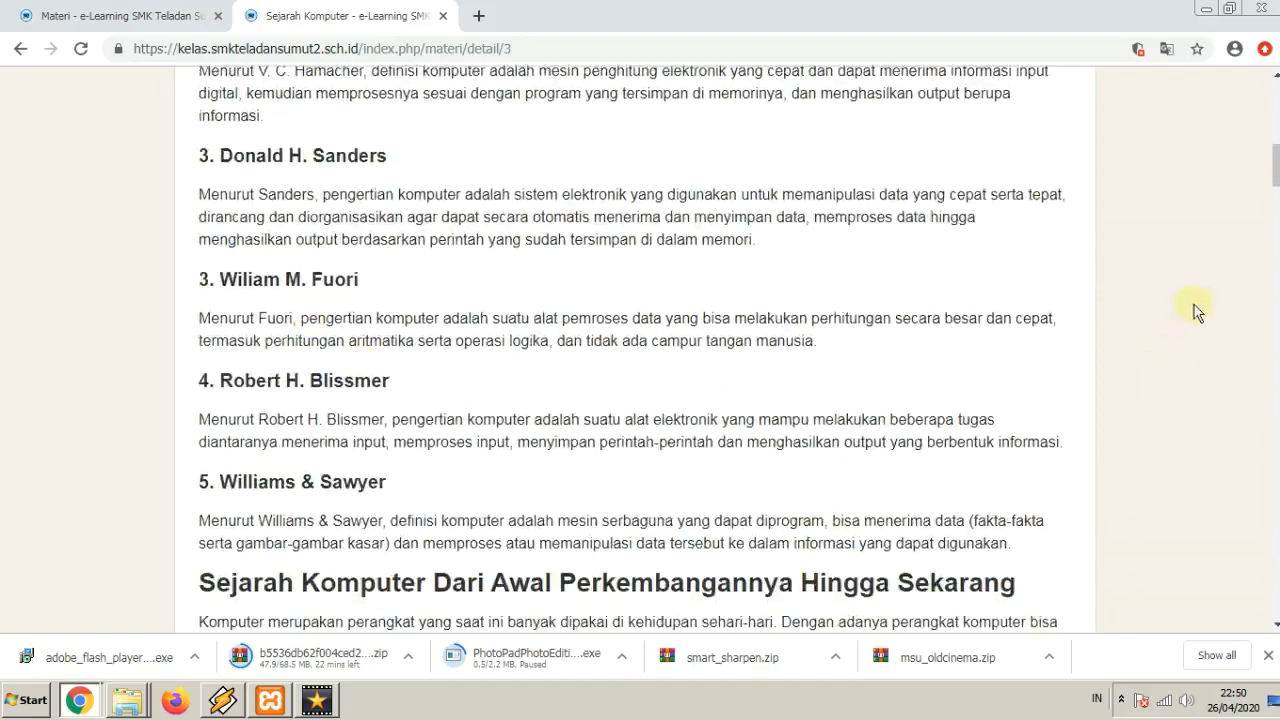
{"action": "left_click_drag", "start_coordinate": [1275, 180], "coordinate": [1260, 500]}
{"action": "scroll", "coordinate": [1260, 500], "scroll_direction": "up", "scroll_amount": 20}
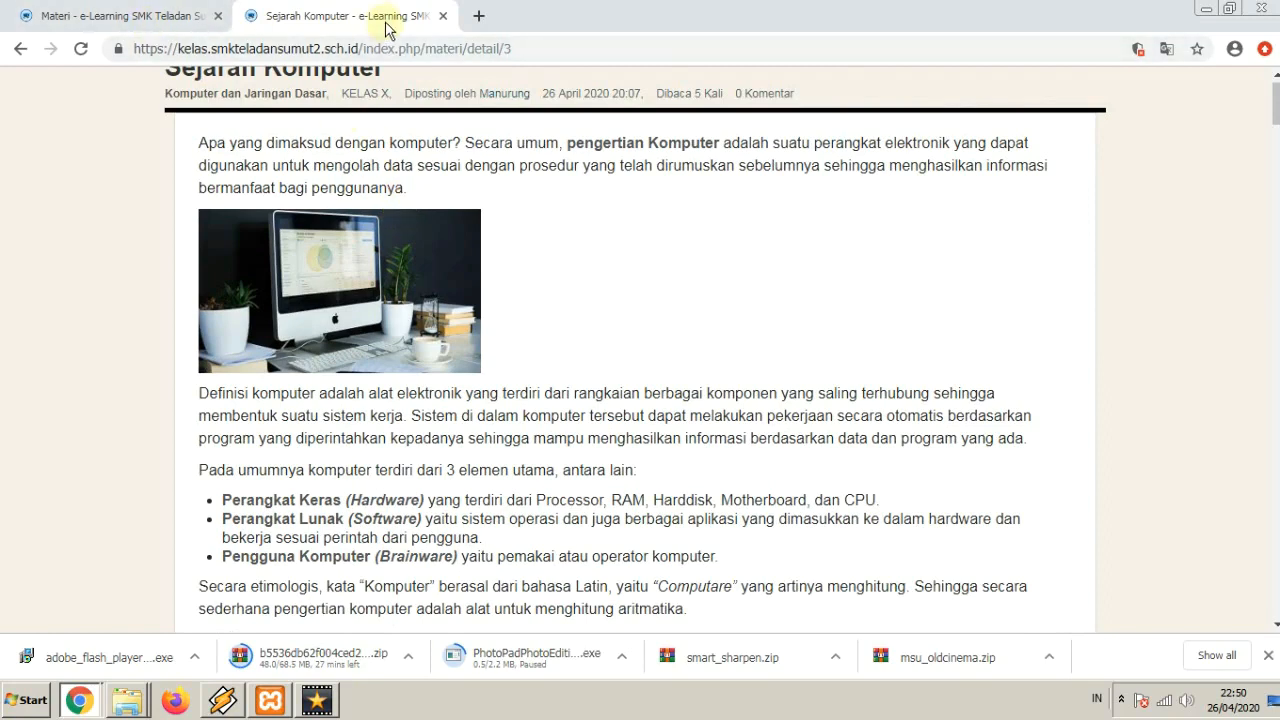
{"action": "left_click", "coordinate": [444, 16]}
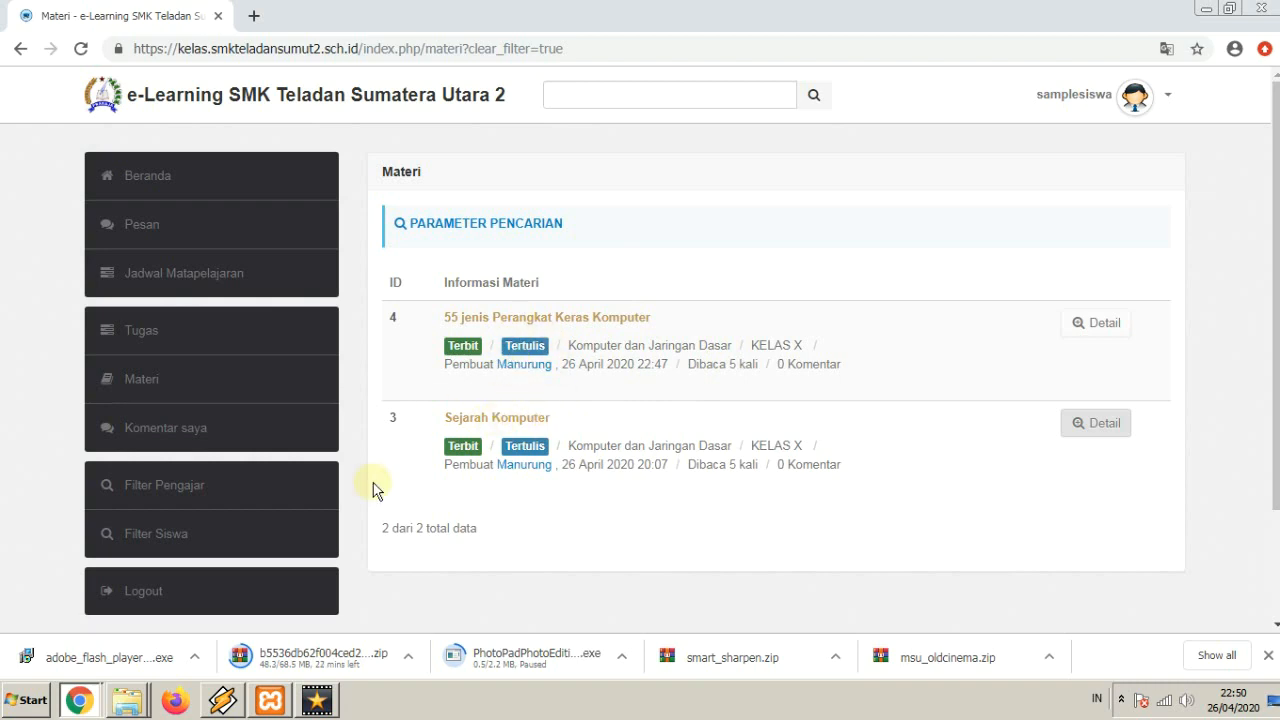
Switch to the teacher account's browser window and open the form for adding an essay assignment (Tambah Tugas Essay)
{"action": "left_click", "coordinate": [80, 700]}
{"action": "left_click", "coordinate": [104, 680]}
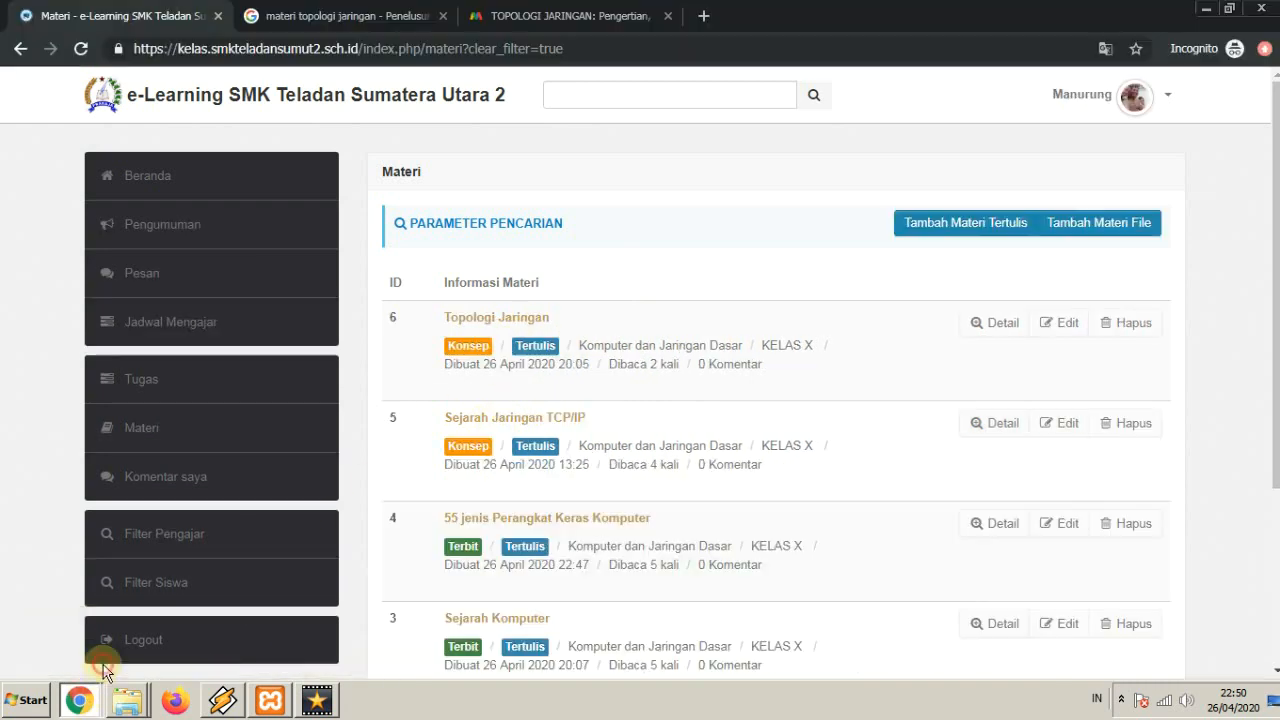
{"action": "scroll", "coordinate": [806, 560], "scroll_direction": "down", "scroll_amount": 1}
{"action": "left_click", "coordinate": [149, 292]}
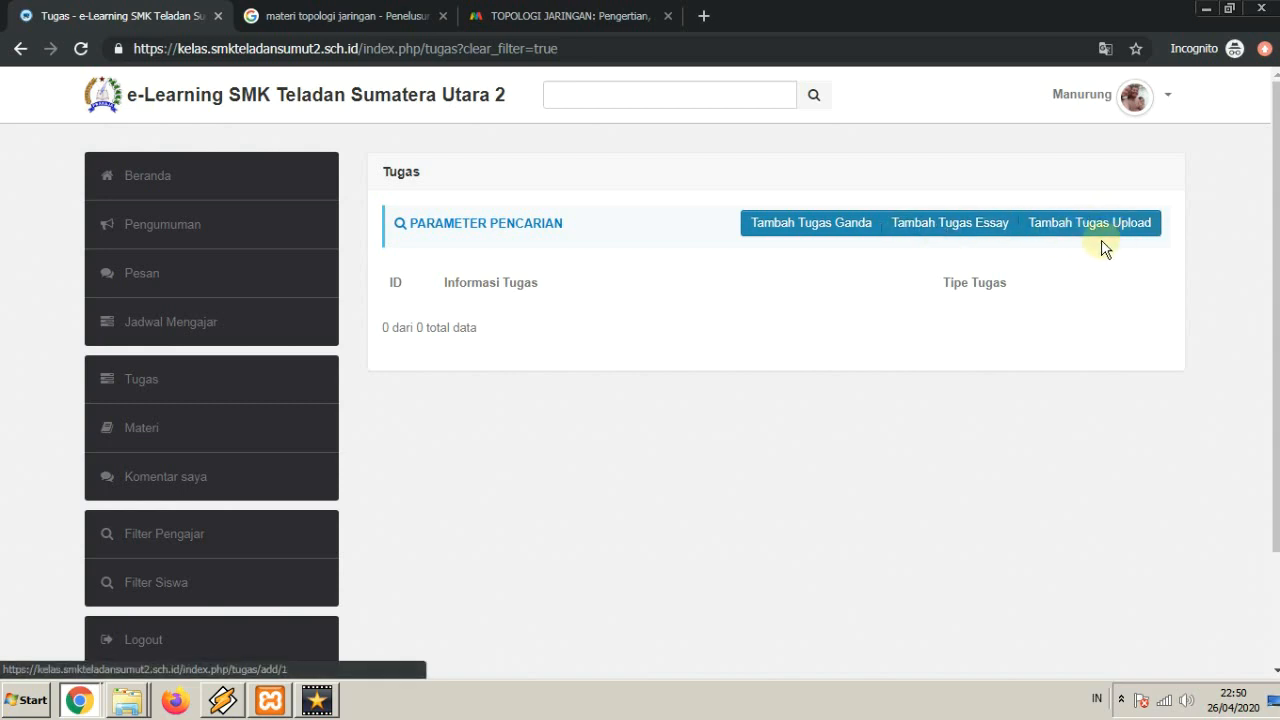
{"action": "left_click", "coordinate": [927, 232]}
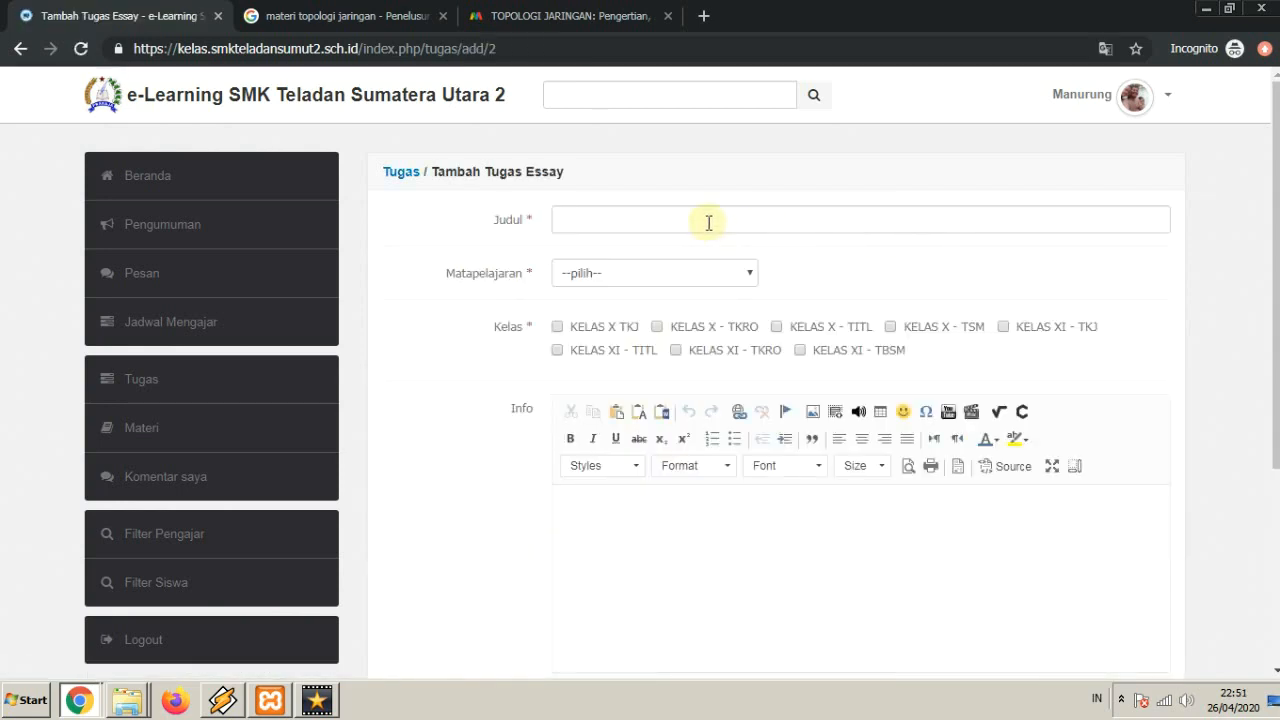
Give the essay assignment the title Tugas Topologi Jaringan, the subject Komputer dan Jaringan Dasar and the class KELAS X TKJ
{"action": "left_click", "coordinate": [581, 226]}
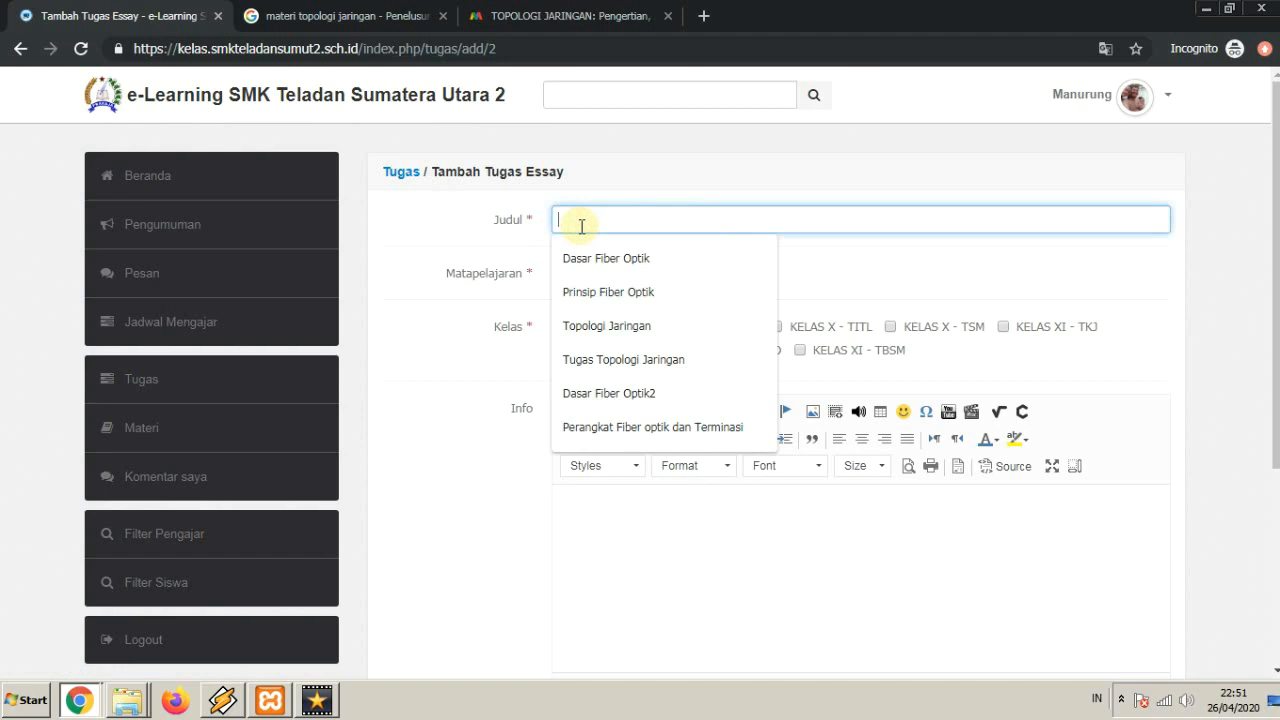
{"action": "type", "text": "Tugas Topologi Jaringan"}
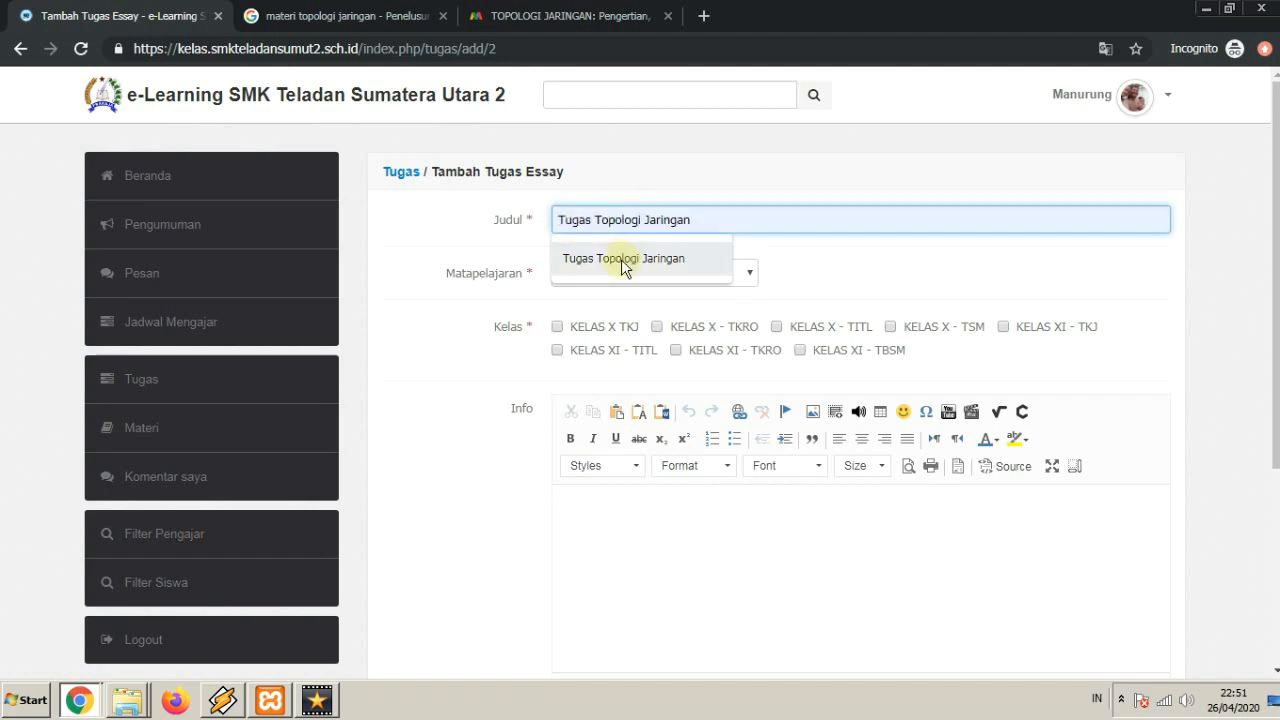
{"action": "left_click", "coordinate": [617, 258]}
{"action": "left_click", "coordinate": [660, 280]}
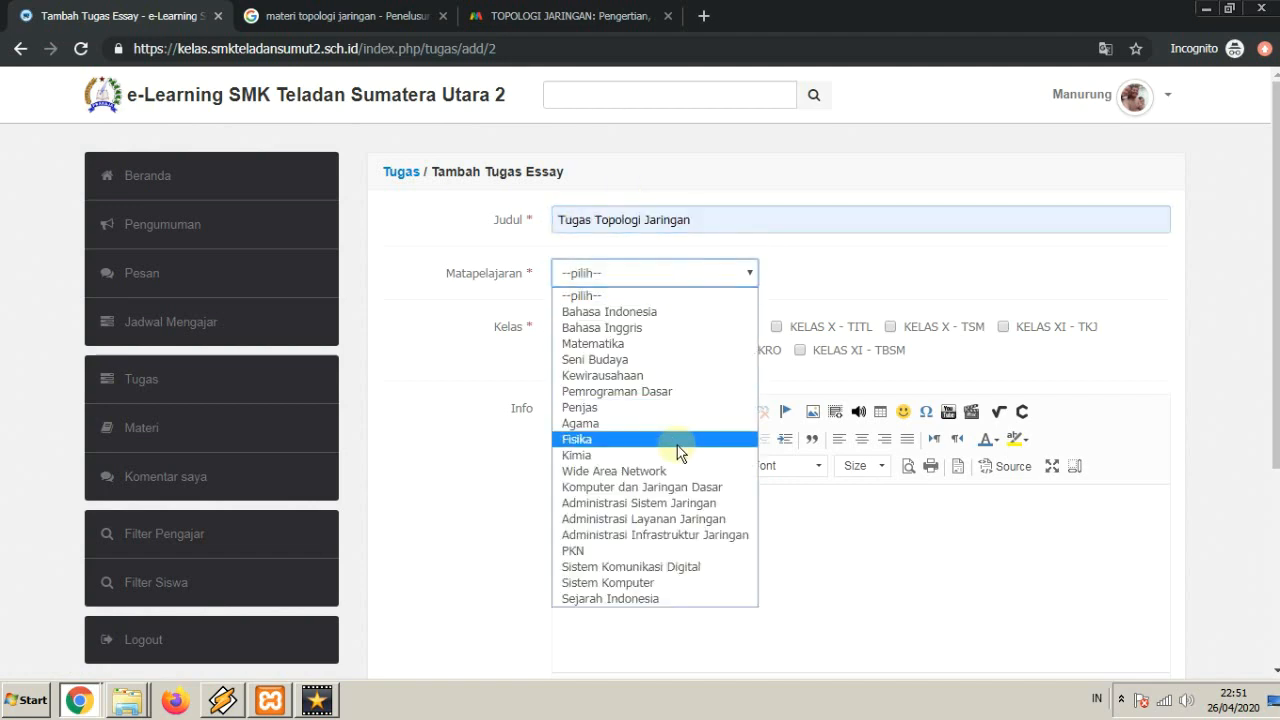
{"action": "left_click", "coordinate": [668, 487]}
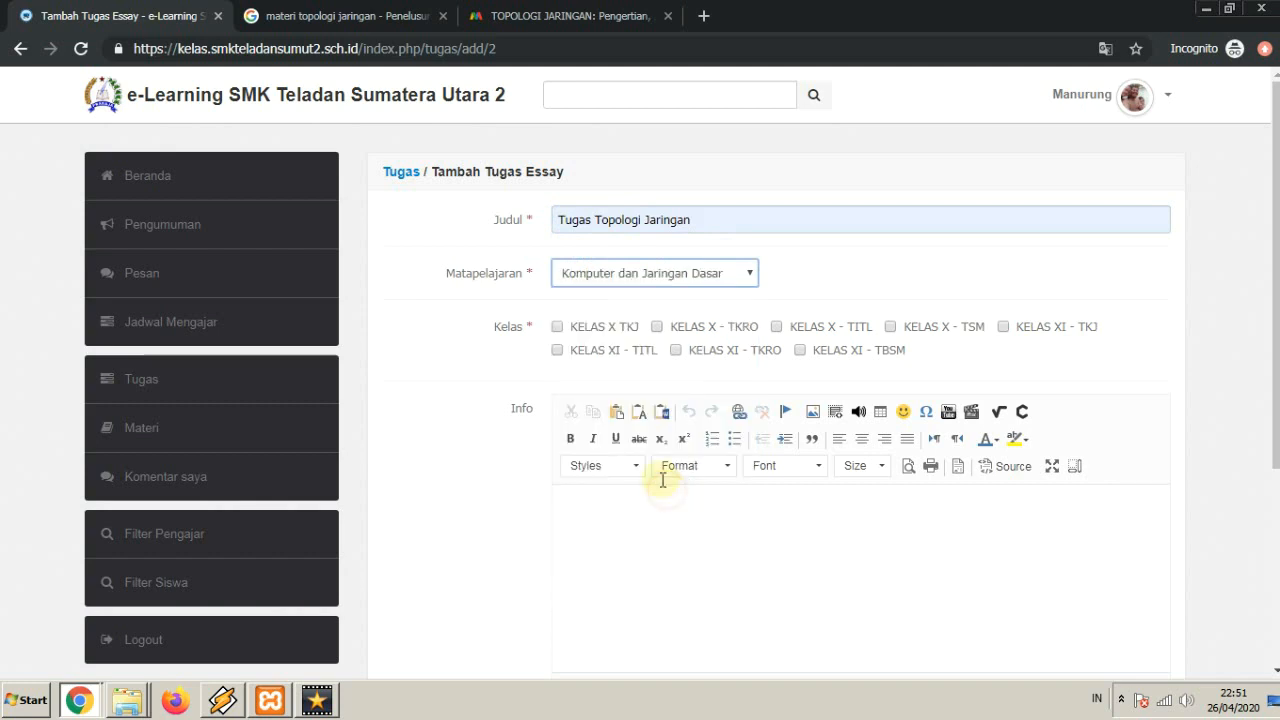
{"action": "left_click", "coordinate": [558, 326]}
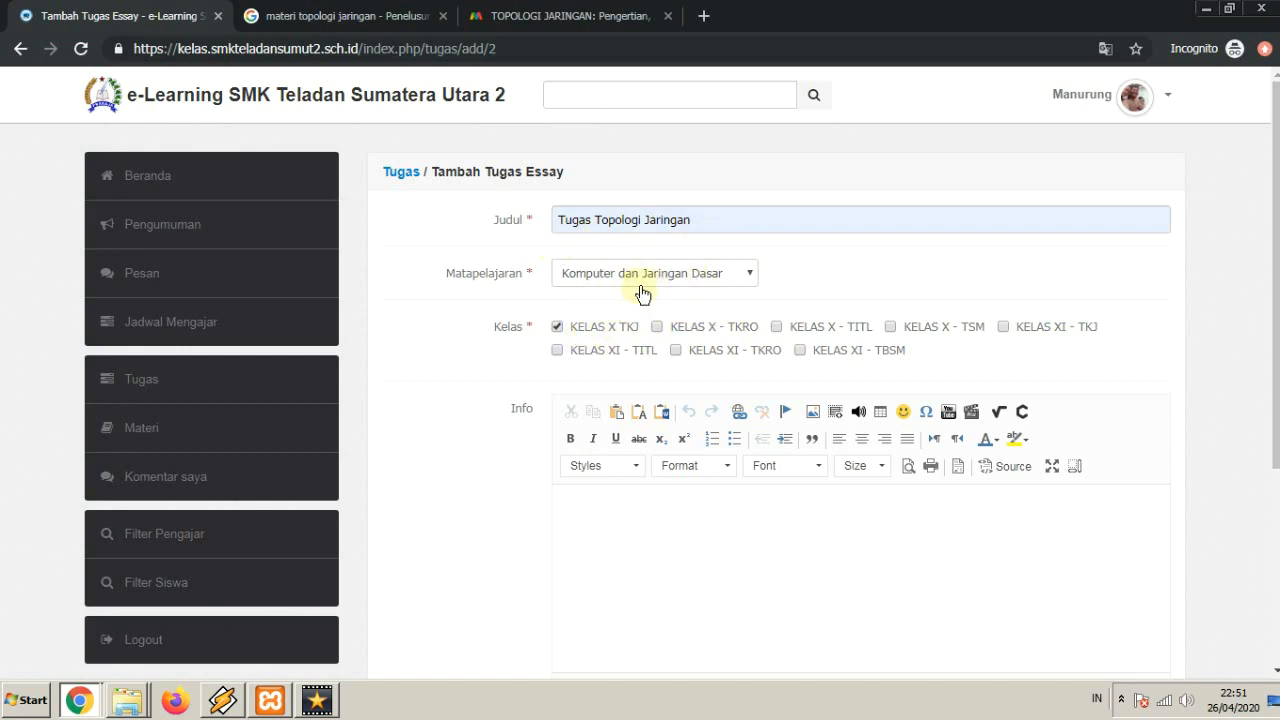
Enter "berisi soal ttg topologi jaringan" as the essay assignment's Info text
{"action": "scroll", "coordinate": [490, 445], "scroll_direction": "down", "scroll_amount": 1}
{"action": "left_click", "coordinate": [666, 437]}
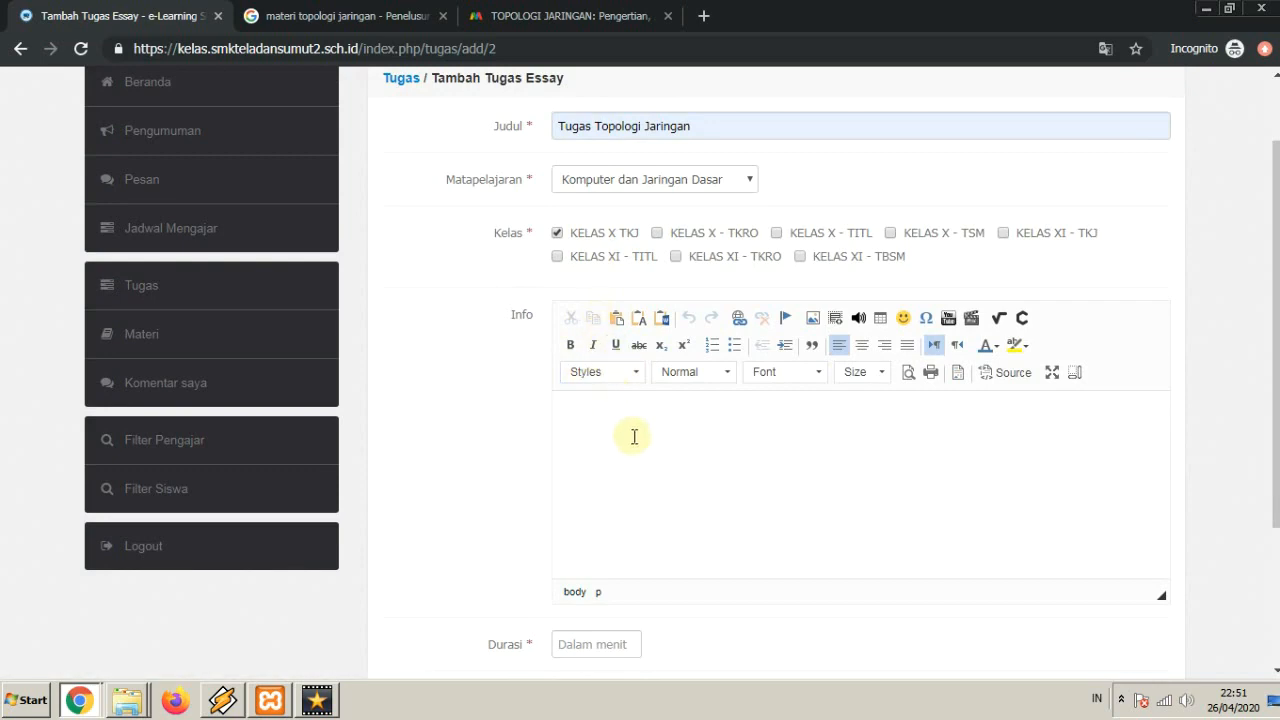
{"action": "type", "text": "berisi soal ttg topologi jaringan"}
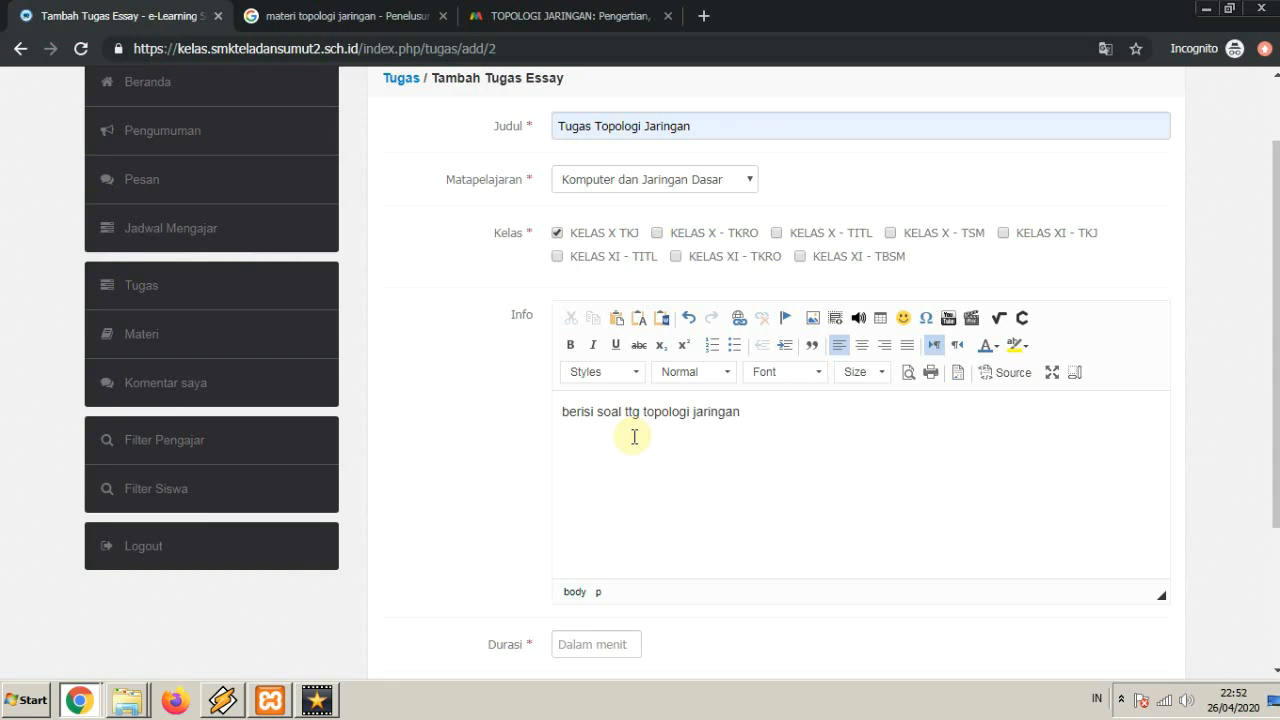
Set the essay assignment's duration to 120 minutes and save the assignment
{"action": "scroll", "coordinate": [634, 436], "scroll_direction": "down", "scroll_amount": 3}
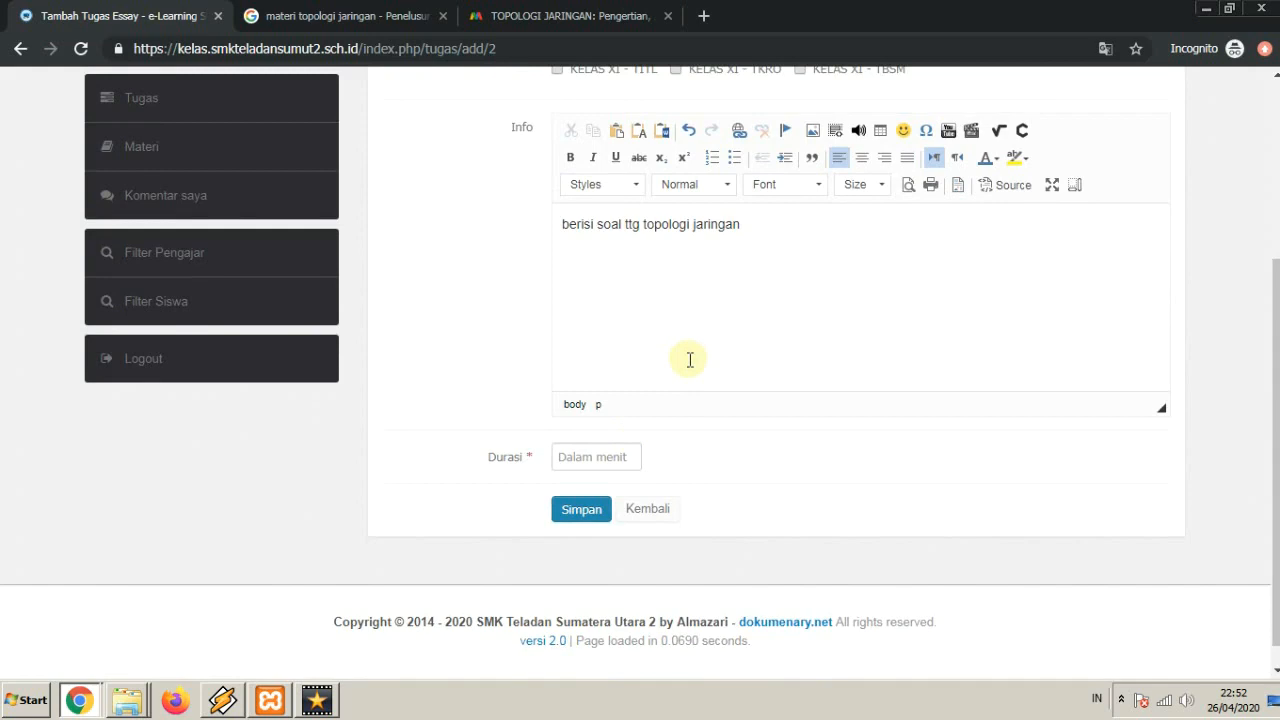
{"action": "scroll", "coordinate": [685, 368], "scroll_direction": "up", "scroll_amount": 3}
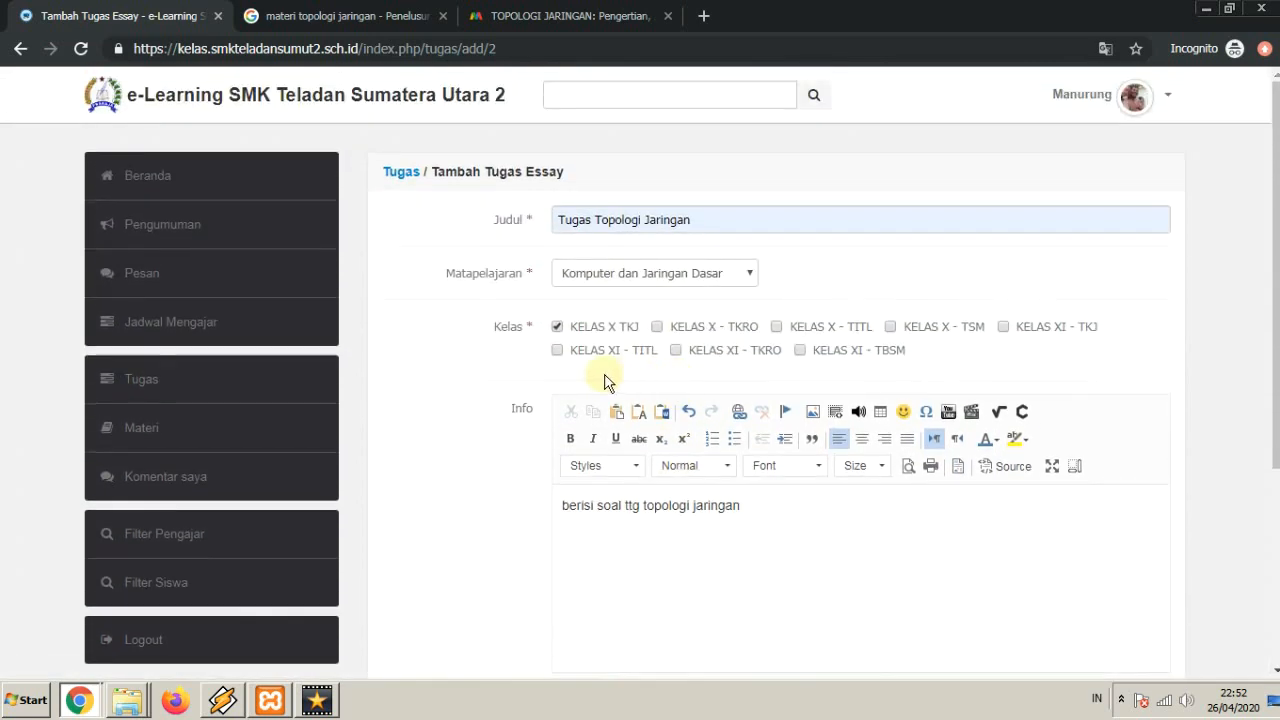
{"action": "scroll", "coordinate": [605, 380], "scroll_direction": "down", "scroll_amount": 3}
{"action": "left_click", "coordinate": [605, 550]}
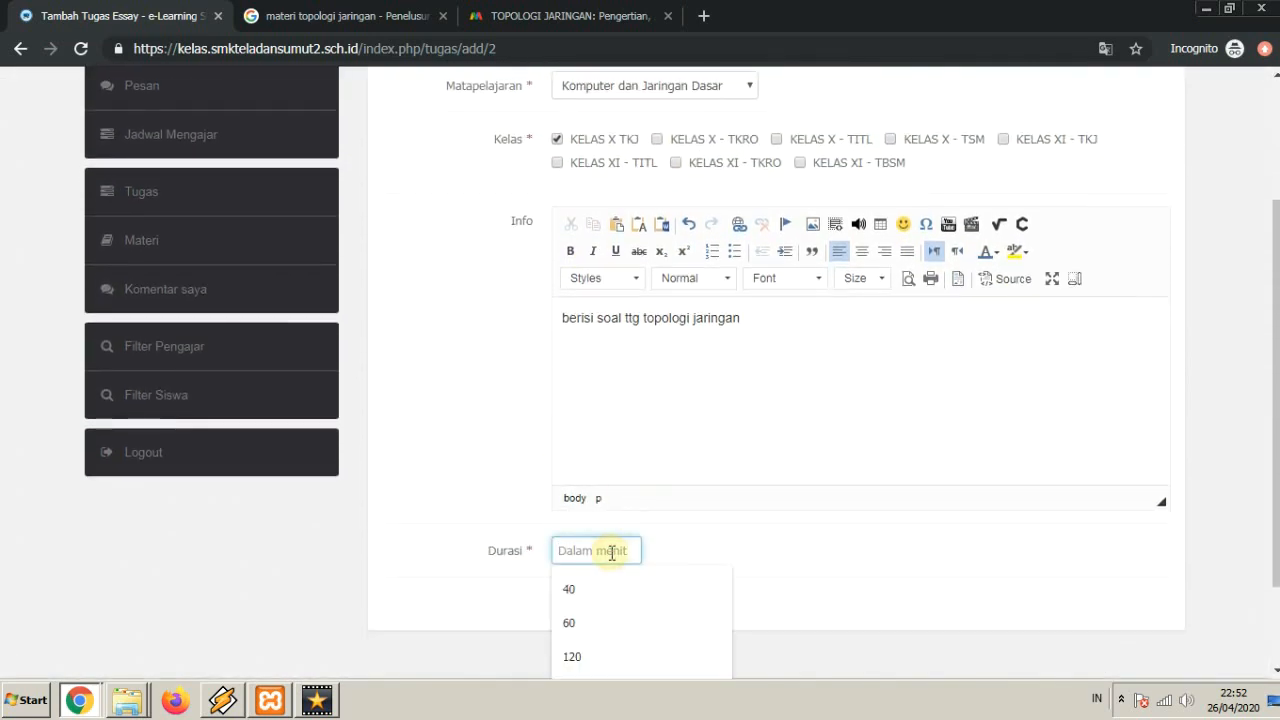
{"action": "left_click", "coordinate": [575, 622]}
{"action": "scroll", "coordinate": [479, 572], "scroll_direction": "down", "scroll_amount": 2}
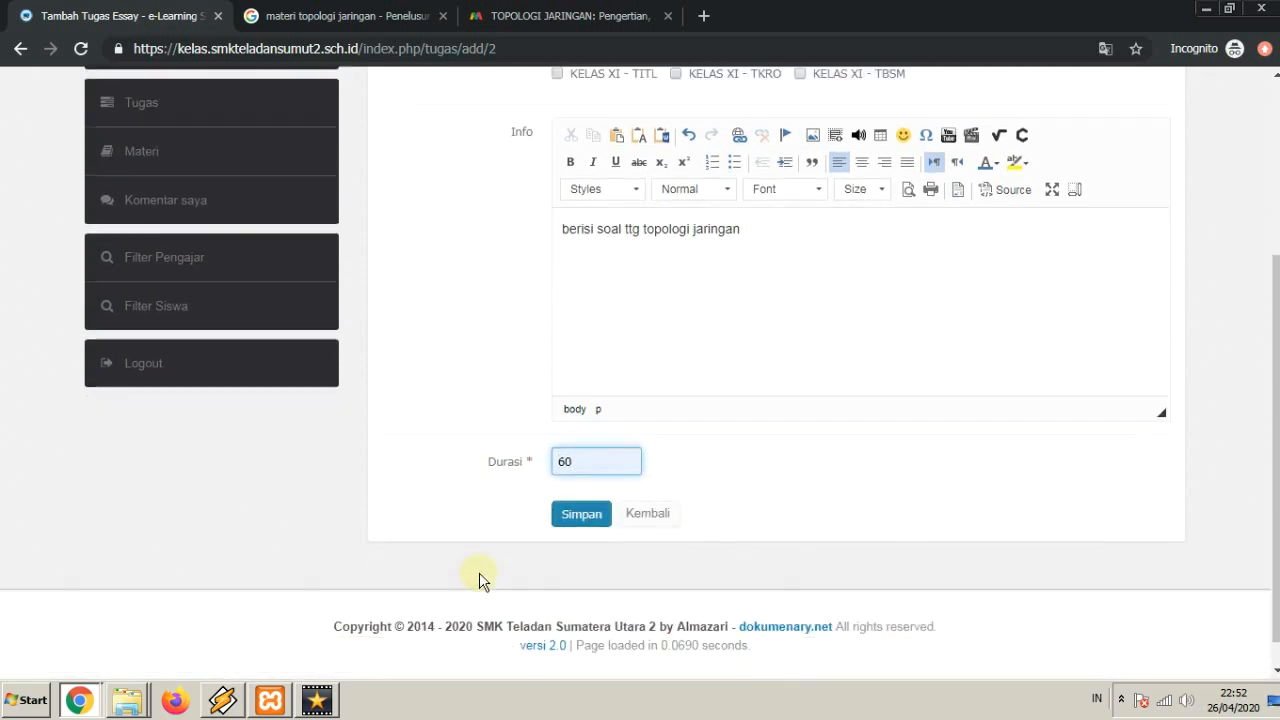
{"action": "double_click", "coordinate": [598, 459]}
{"action": "type", "text": "120"}
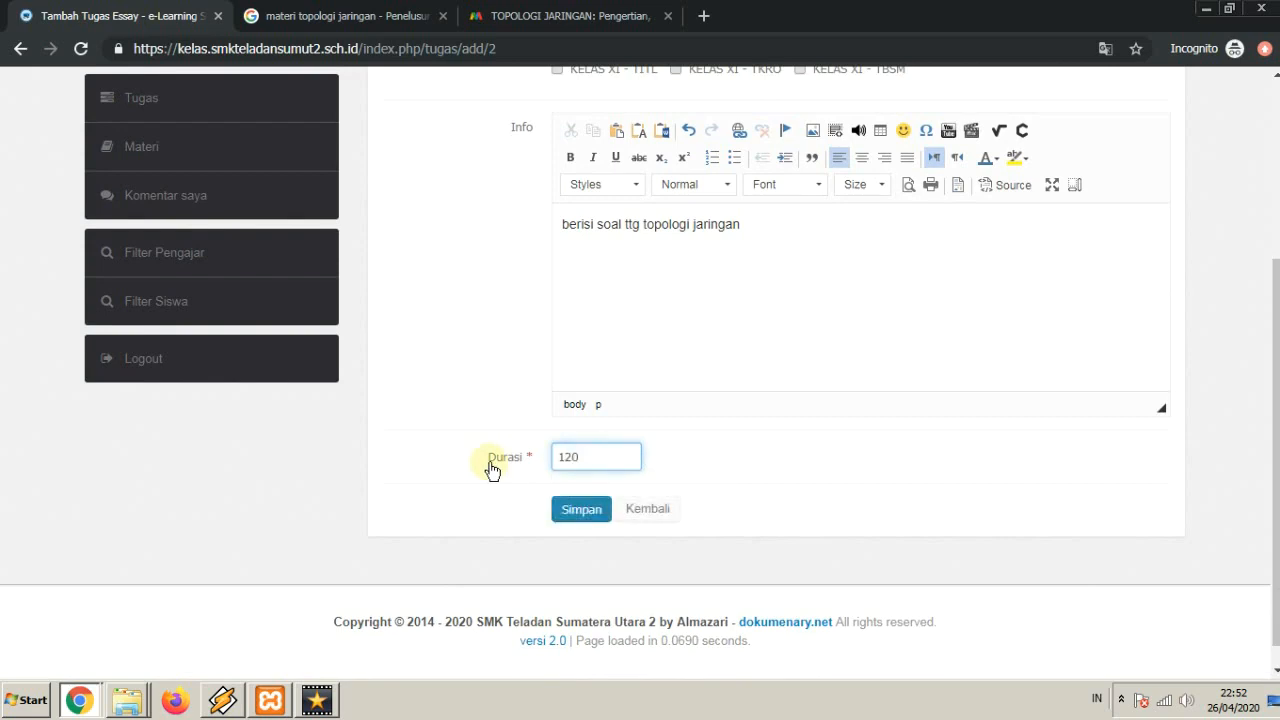
{"action": "left_click", "coordinate": [589, 516]}
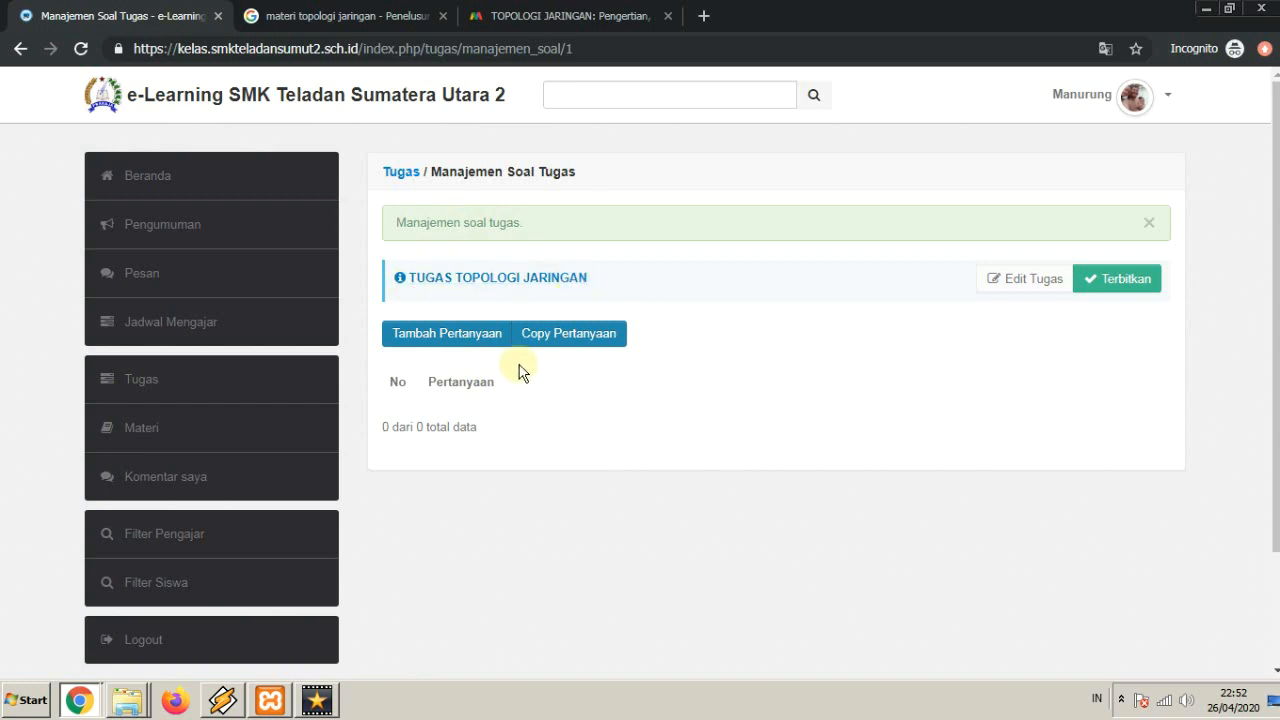
Add the first essay question, "Tuliskan topologi yg paling banyak digunakan dalam dunia jaringan saat ini.", and save it
{"action": "left_click", "coordinate": [476, 343]}
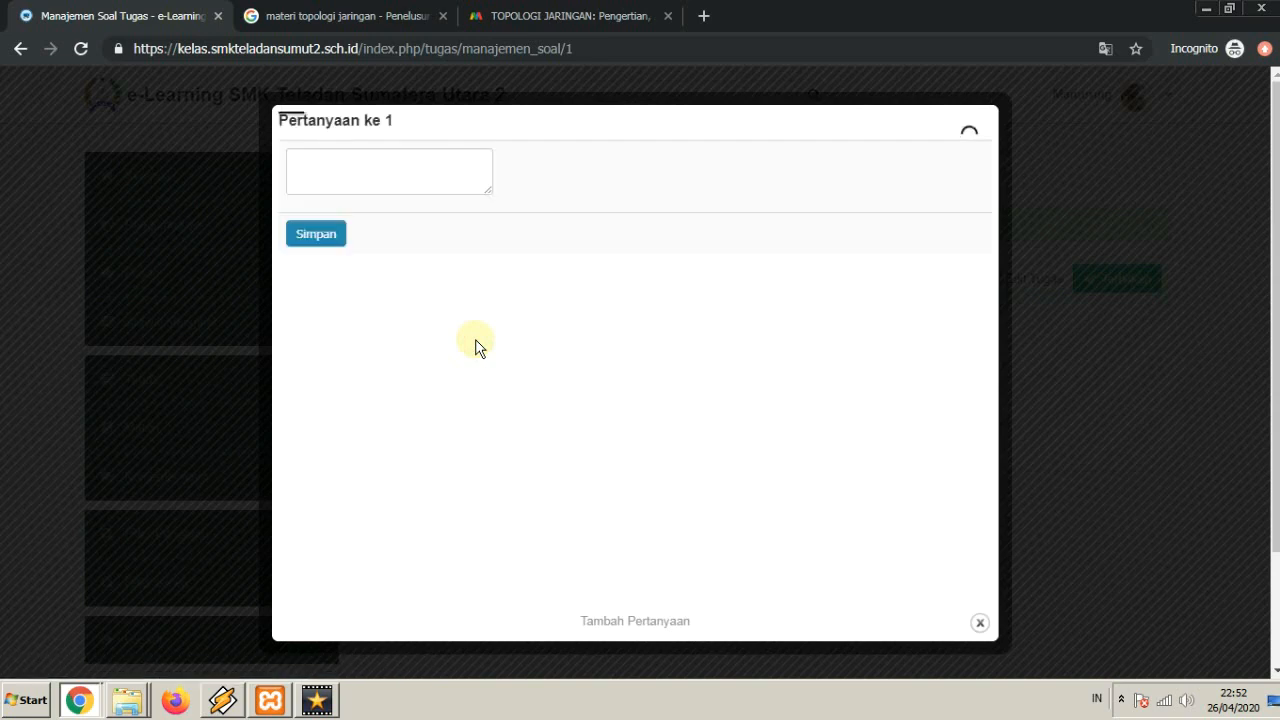
{"action": "left_click", "coordinate": [592, 318]}
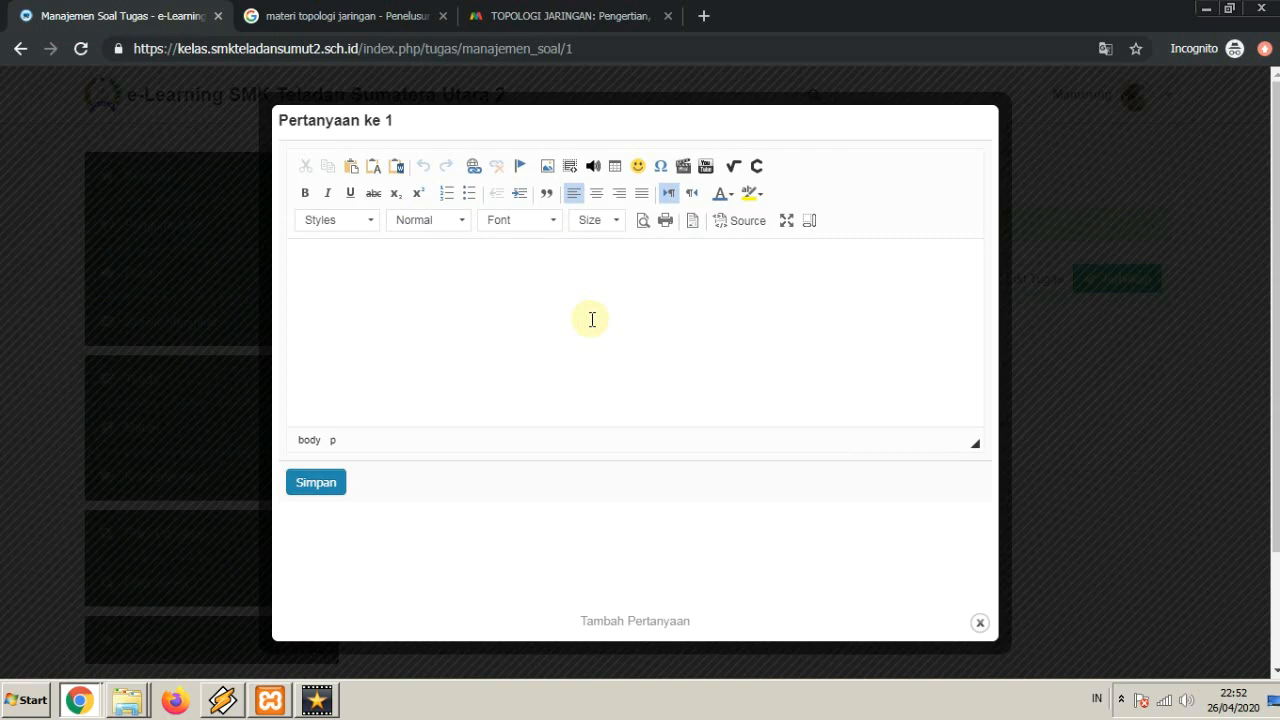
{"action": "type", "text": "Tuliskan 5"}
{"action": "key", "text": "BackSpace"}
{"action": "type", "text": "topologi"}
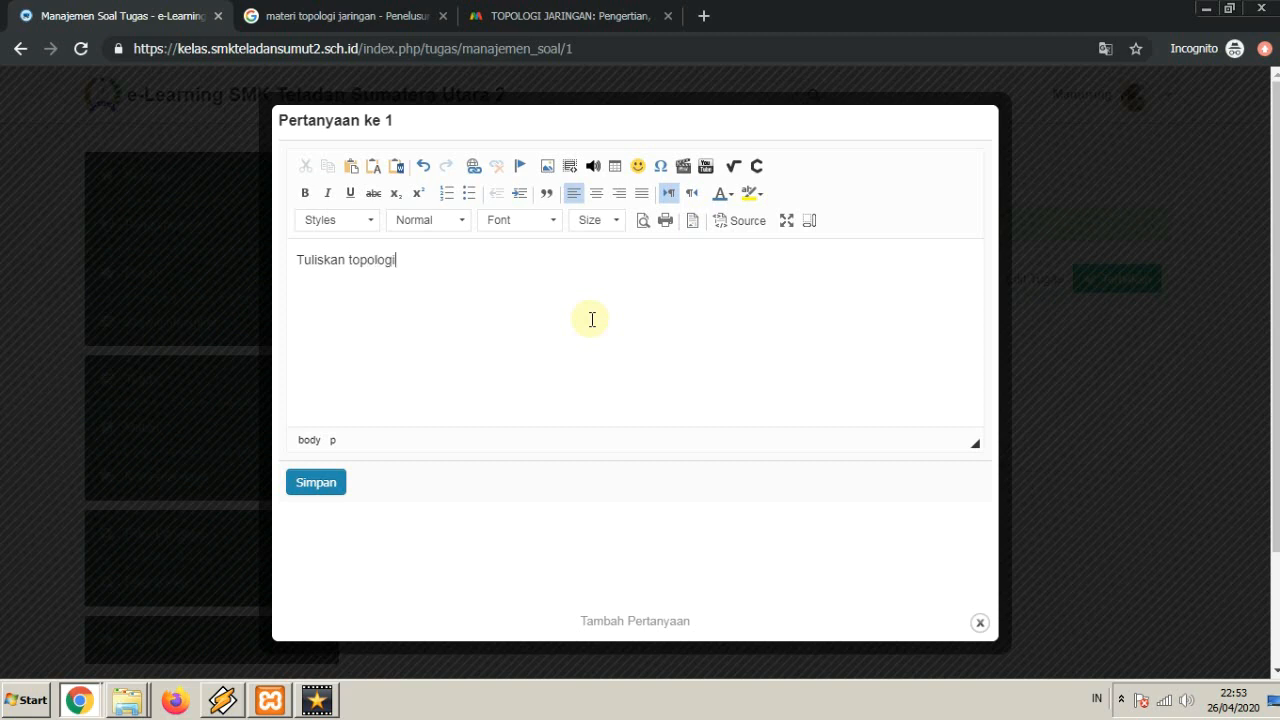
{"action": "type", "text": " yg pli"}
{"action": "key", "text": "BackSpace"}
{"action": "key", "text": "BackSpace"}
{"action": "type", "text": "aling banyak"}
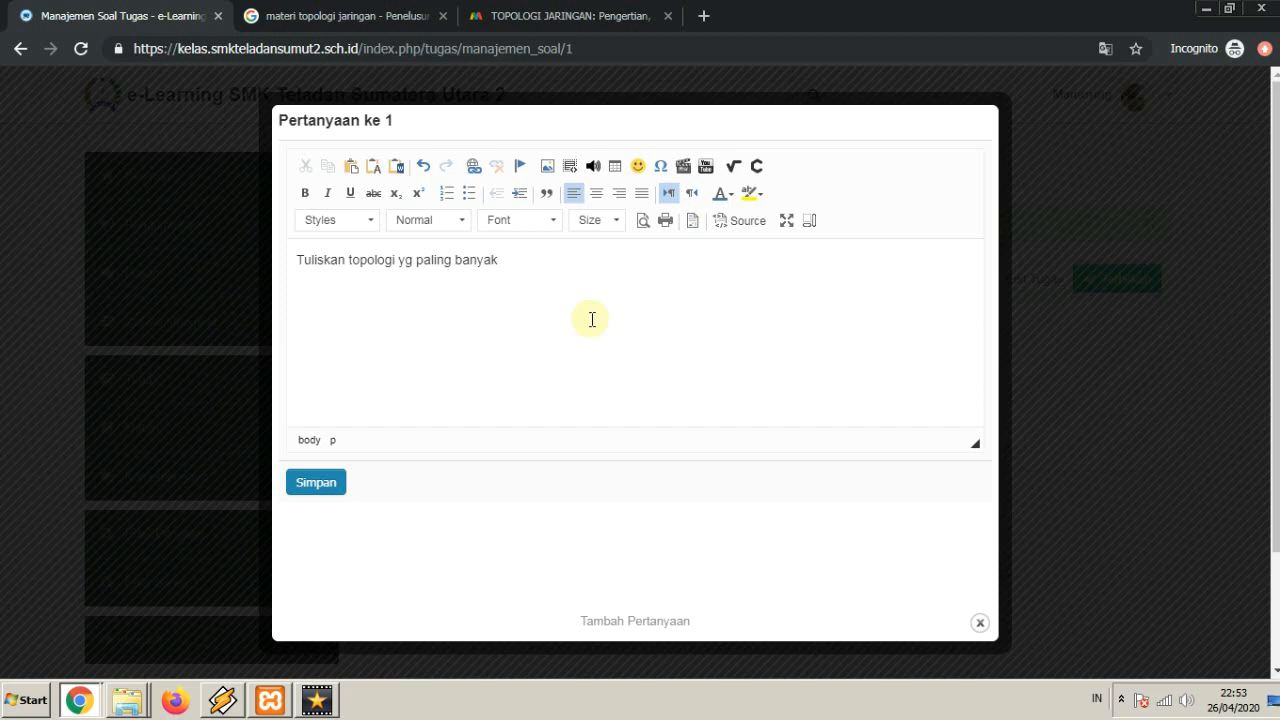
{"action": "type", "text": "digunakan dalam"}
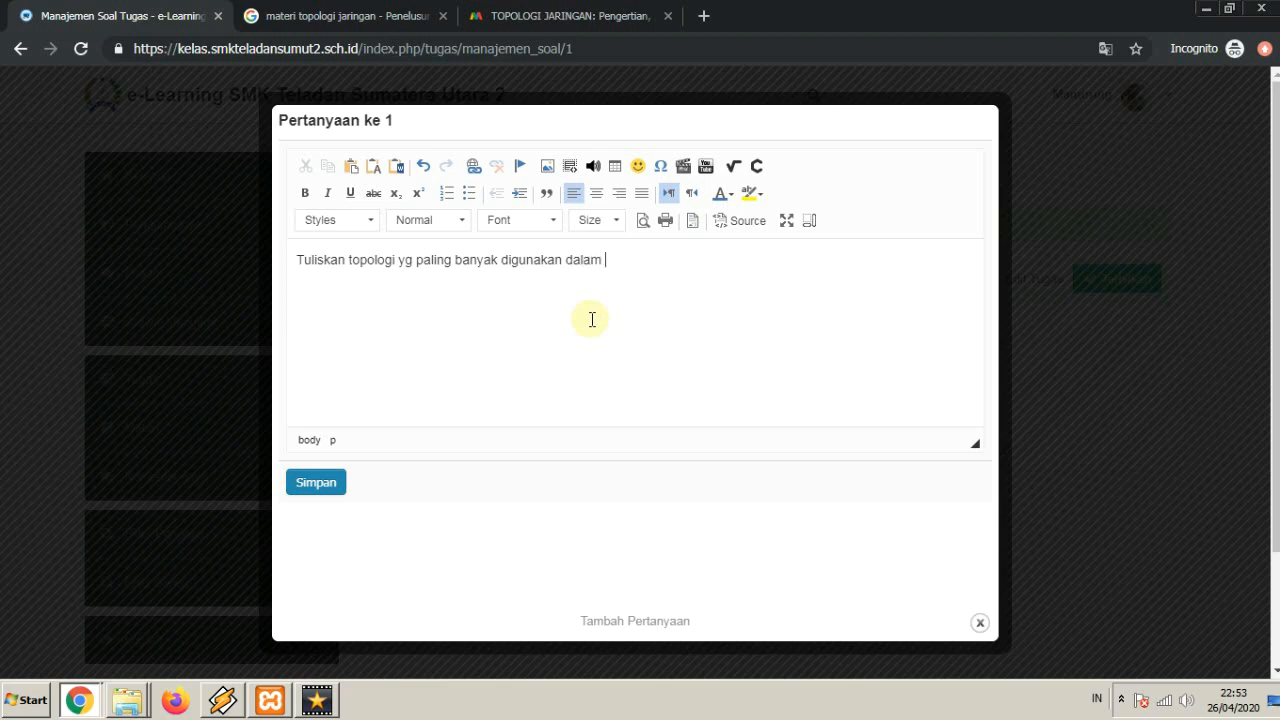
{"action": "type", "text": " dunia jaringan saa"}
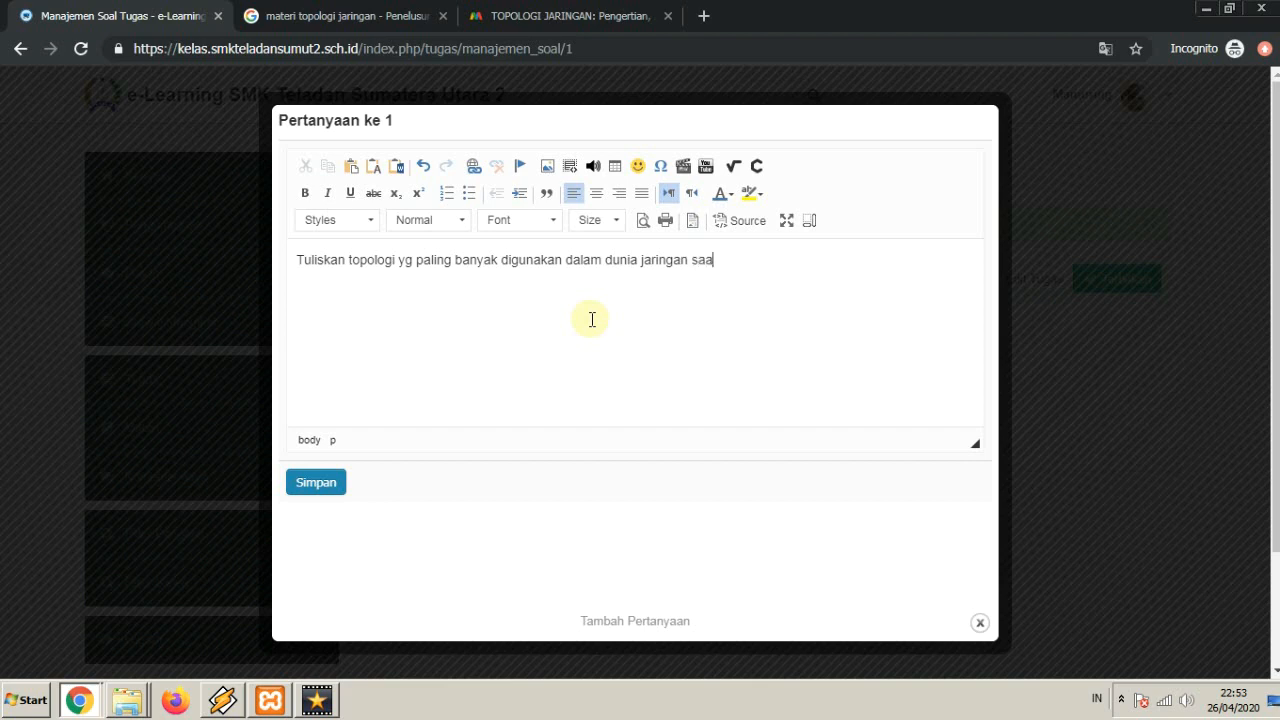
{"action": "type", "text": "t ini."}
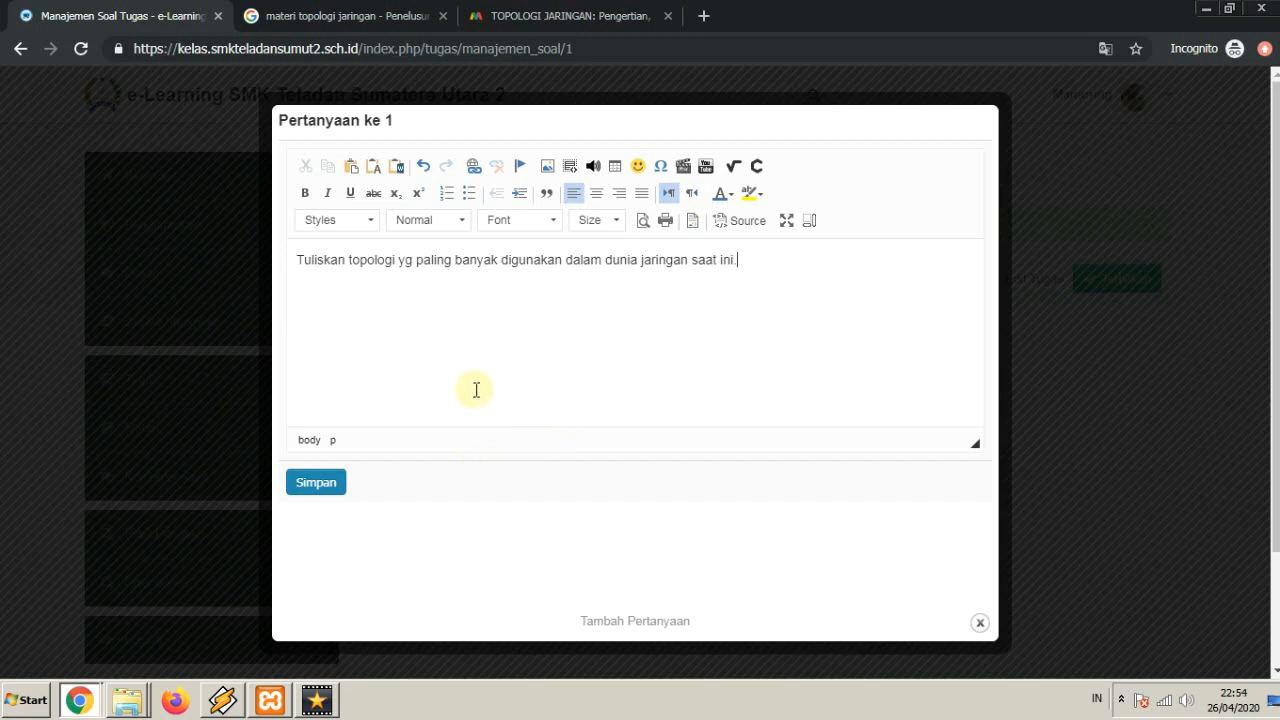
{"action": "left_click", "coordinate": [316, 484]}
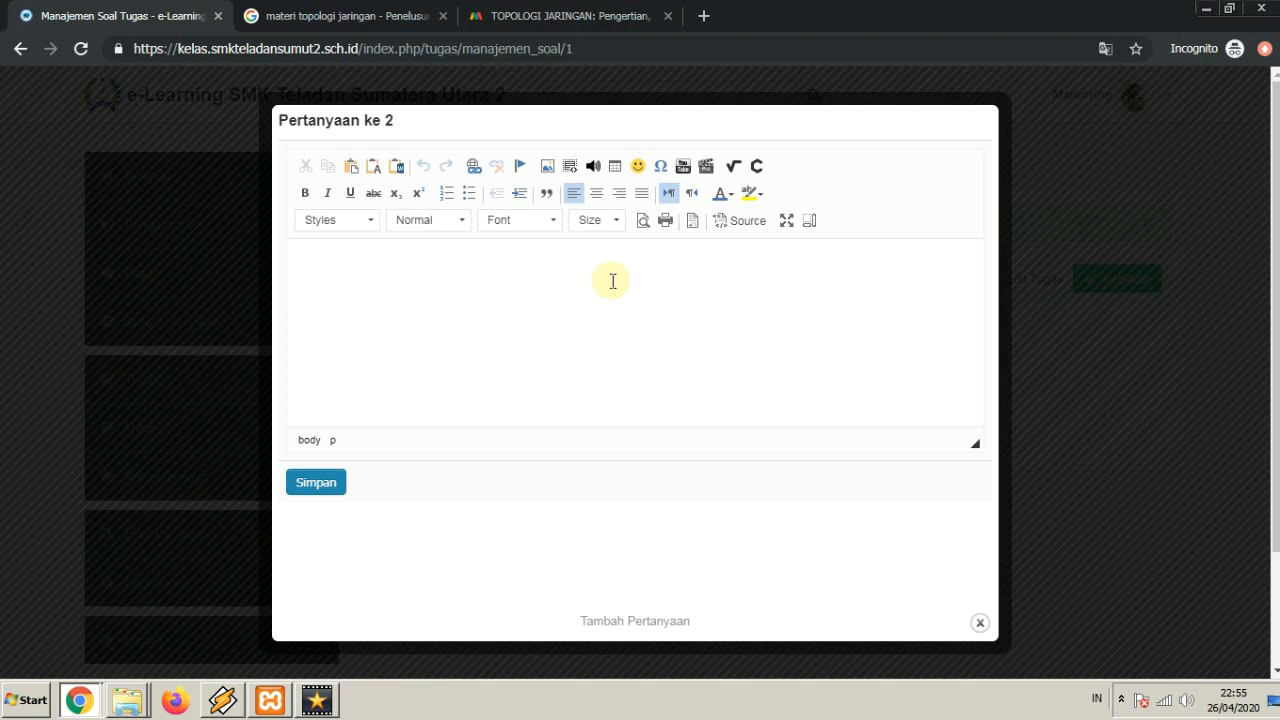
Save a second question, "Tuliskan pemahamanmu tentang pengaruh dunia jaringan (networkin) dalam mengatasi wabah virus corona.", and close the question form
{"action": "type", "text": "Tuliskan pemahaman"}
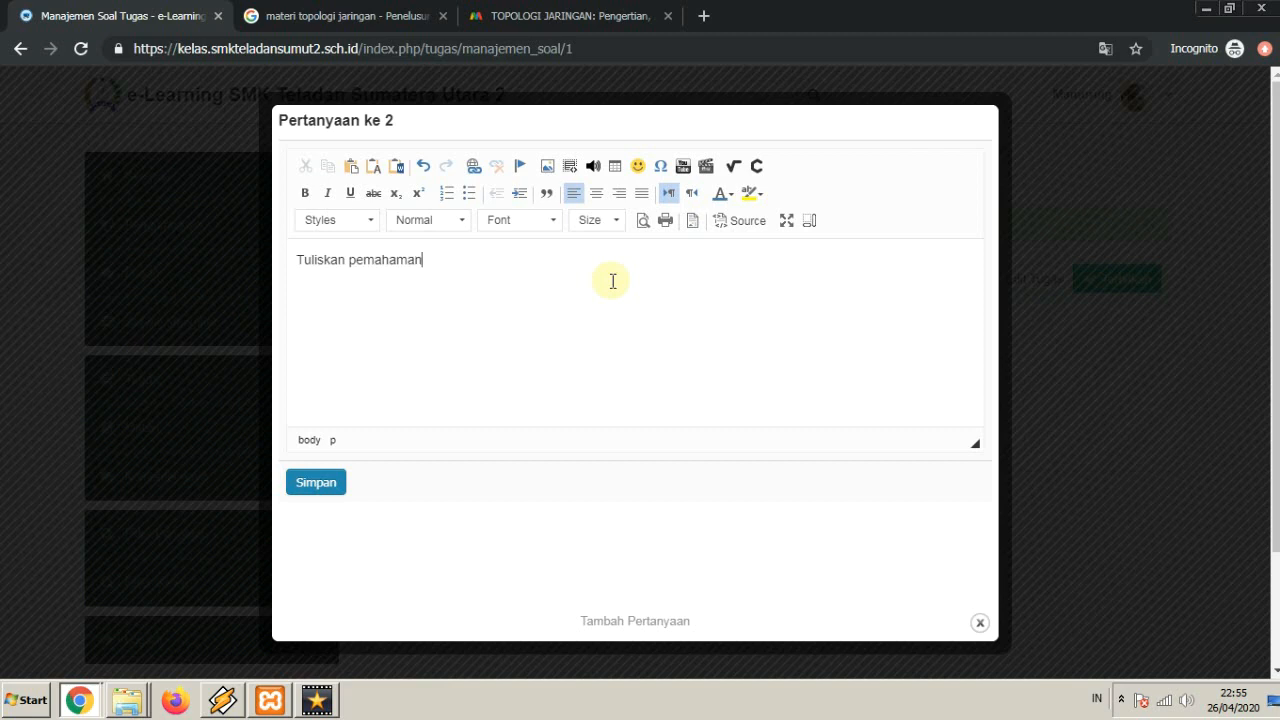
{"action": "type", "text": "mu tentang pengaruh"}
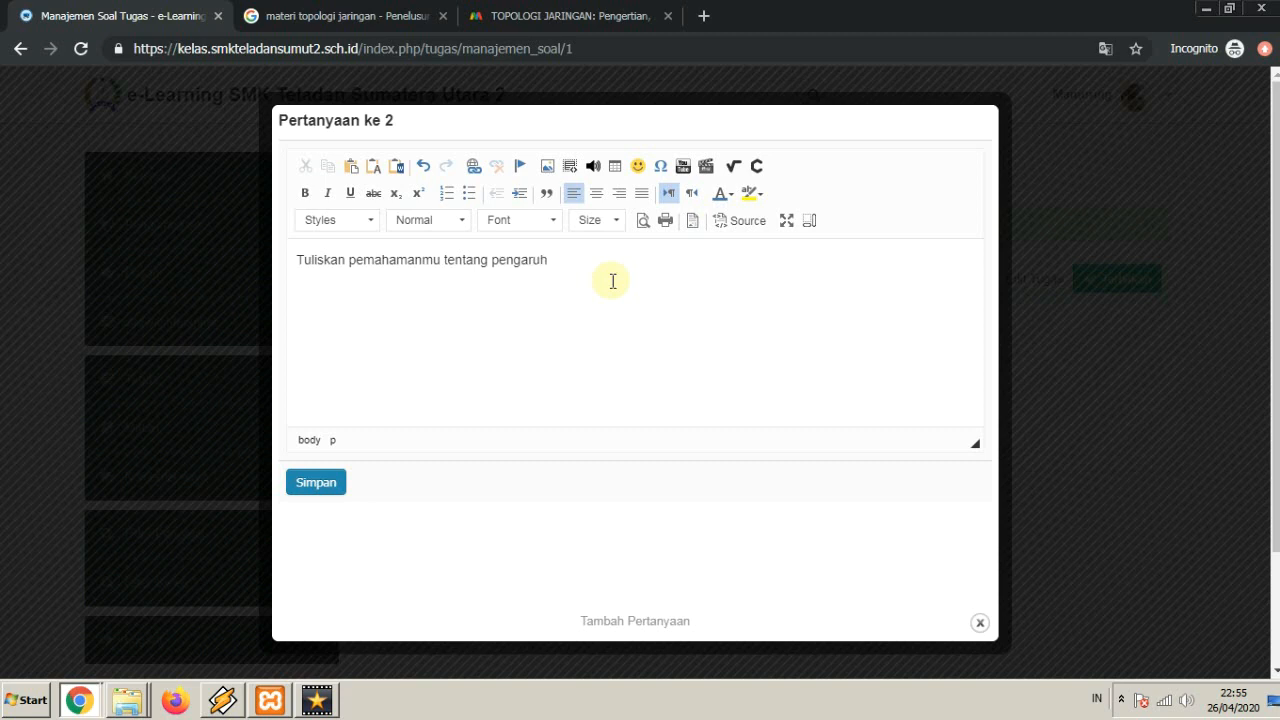
{"action": "type", "text": " dunia jaringan (networkin) dalam"}
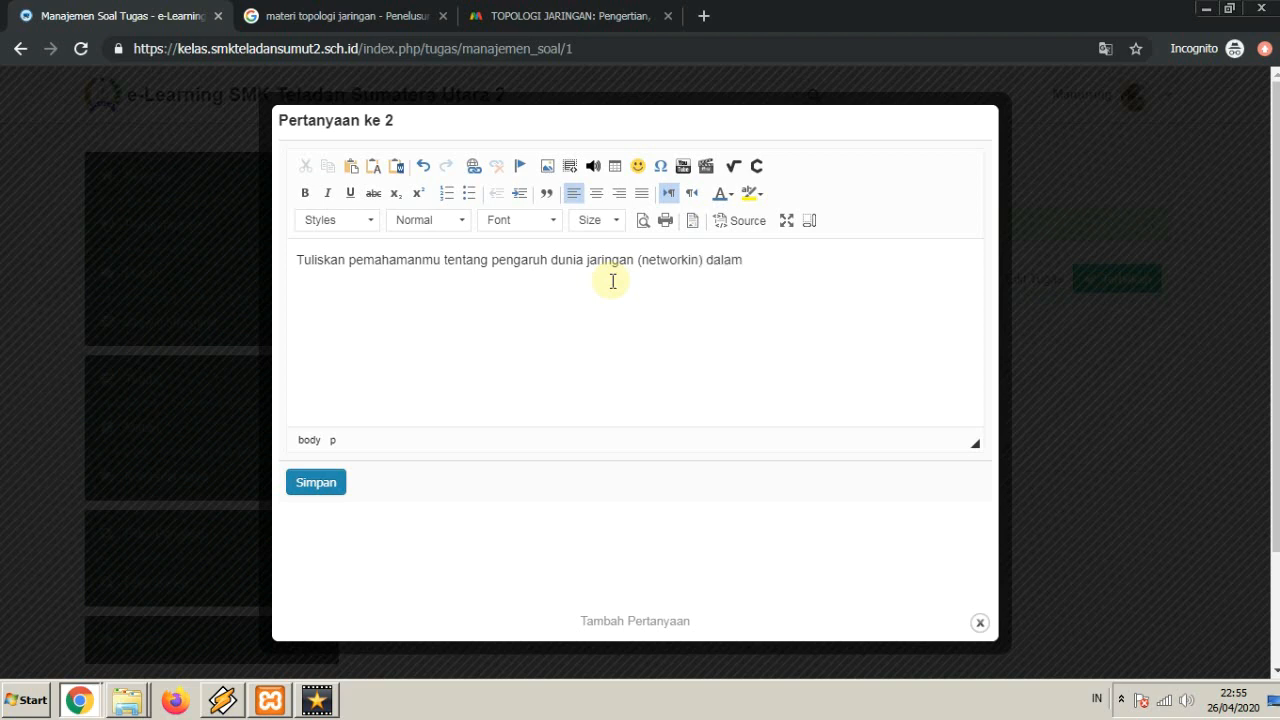
{"action": "type", "text": " mengatasi wabah vi"}
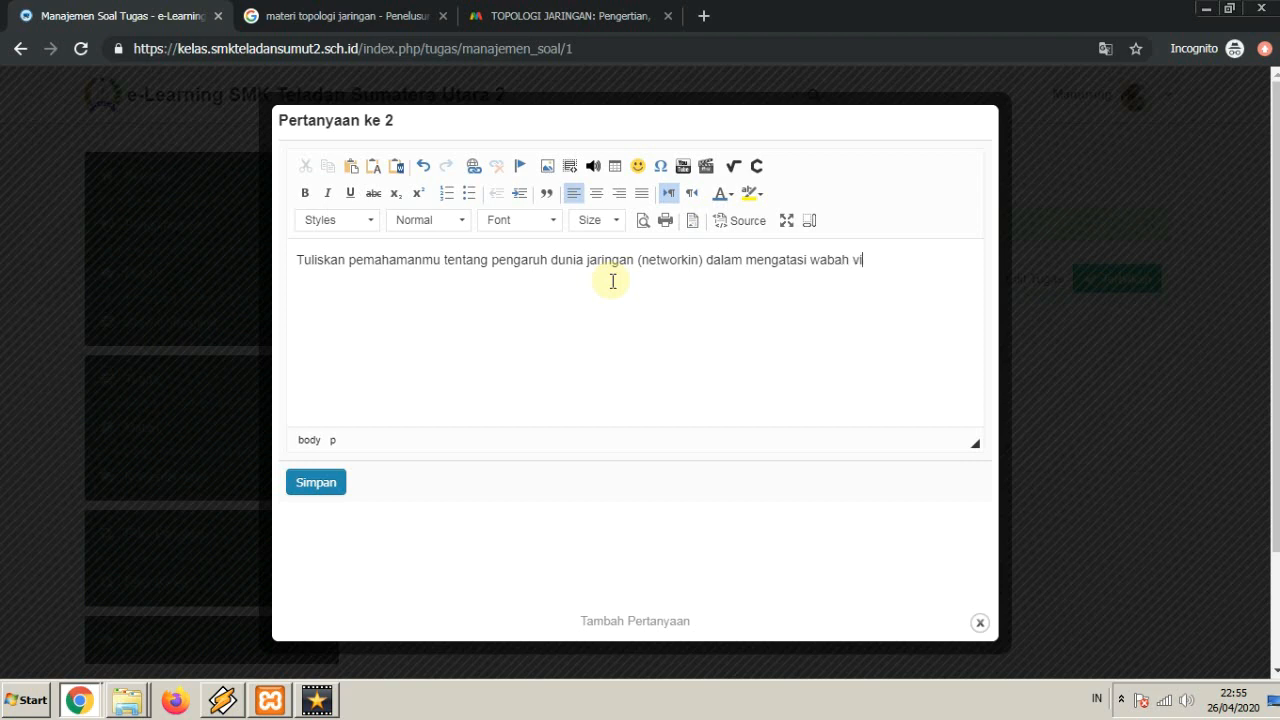
{"action": "type", "text": "rus corona."}
{"action": "left_click", "coordinate": [327, 490]}
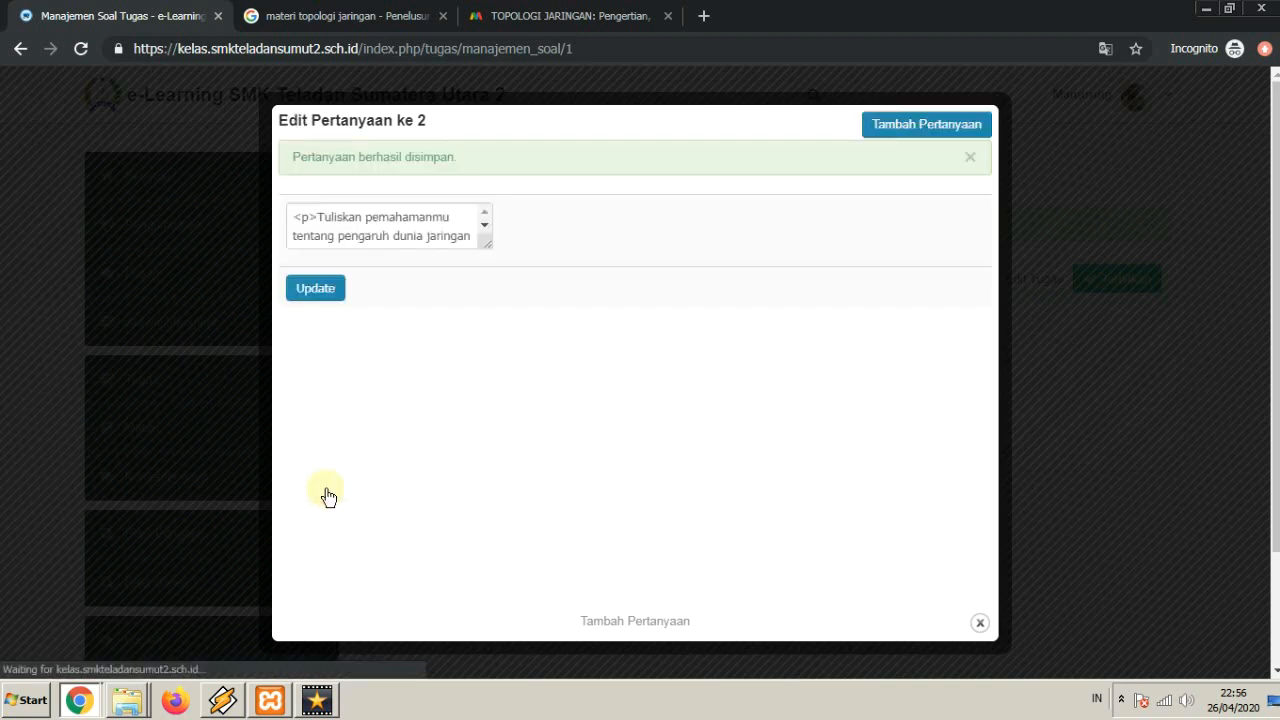
{"action": "left_click", "coordinate": [980, 624]}
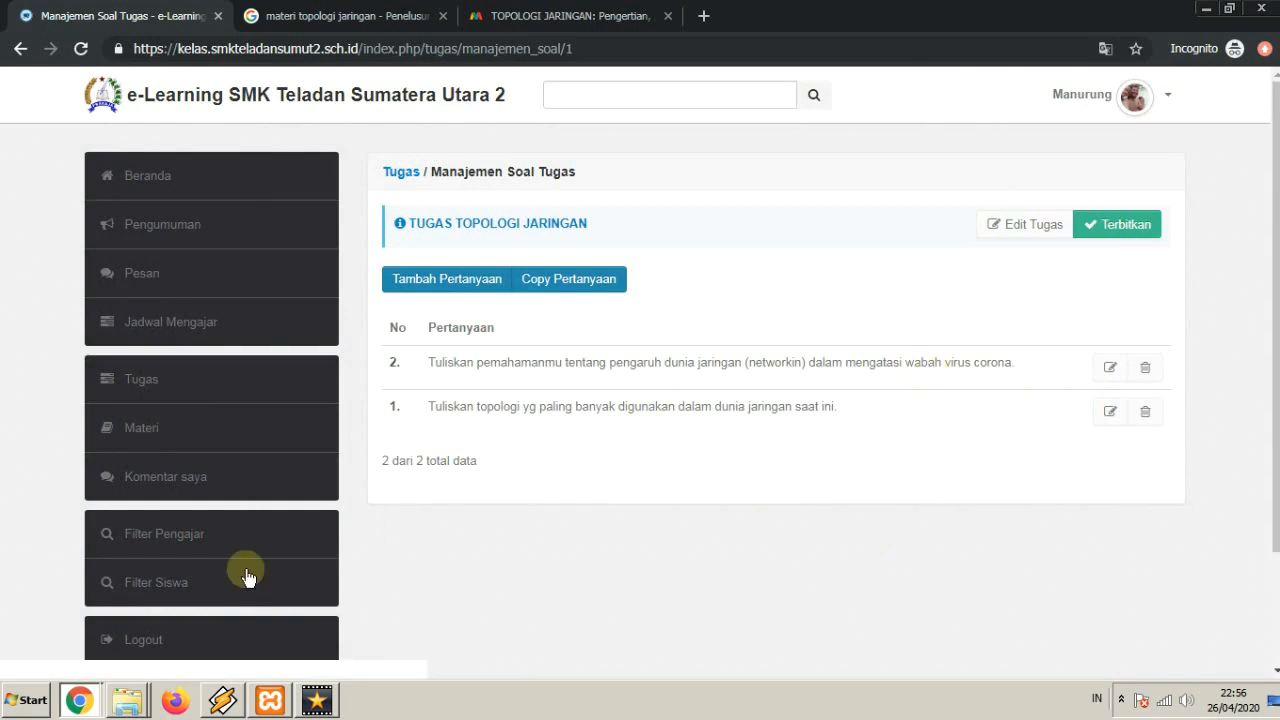
Check the assignment list (Tugas) in the student account's browser window and return to the teacher account's window
{"action": "left_click", "coordinate": [78, 699]}
{"action": "left_click", "coordinate": [80, 640]}
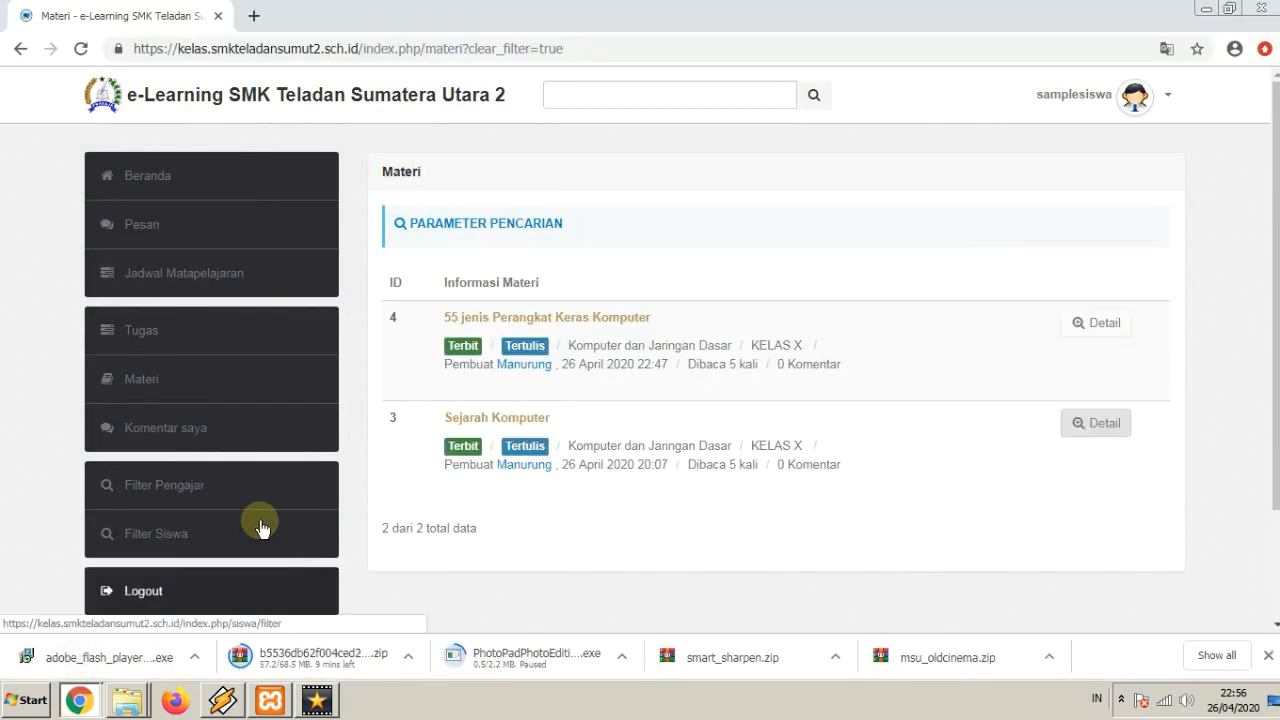
{"action": "left_click", "coordinate": [144, 334]}
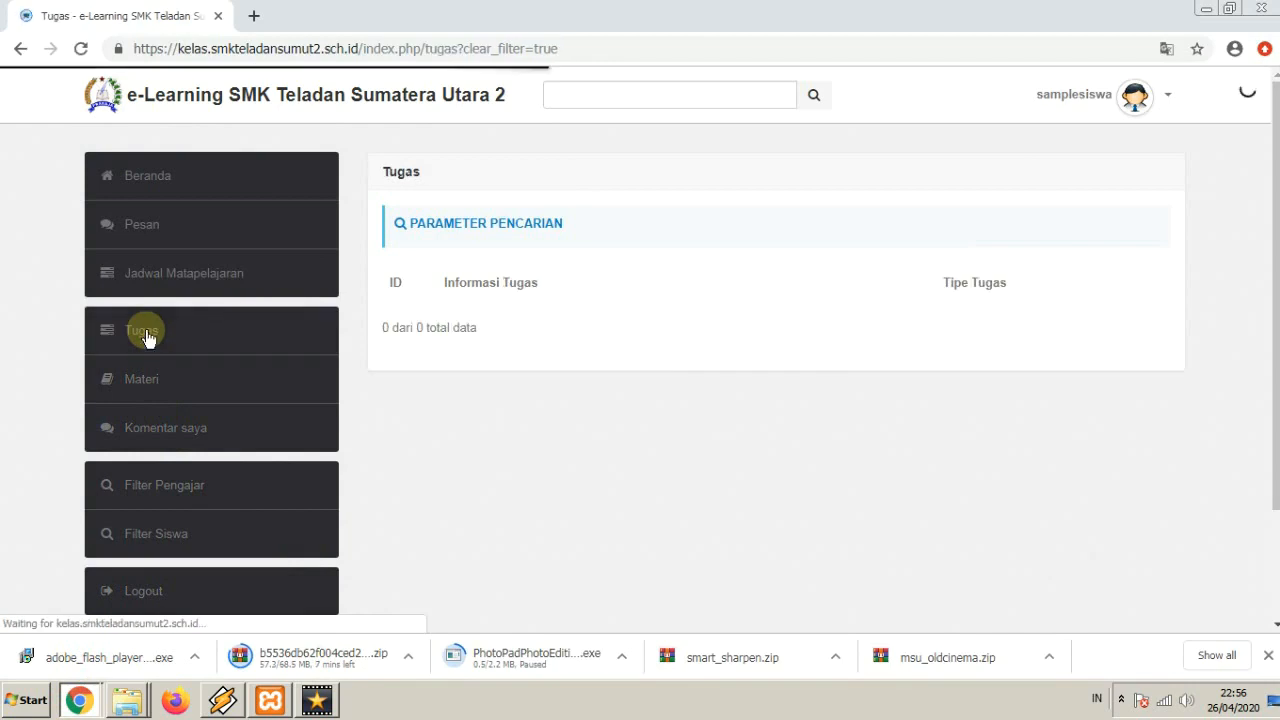
{"action": "left_click", "coordinate": [97, 693]}
{"action": "left_click", "coordinate": [210, 659]}
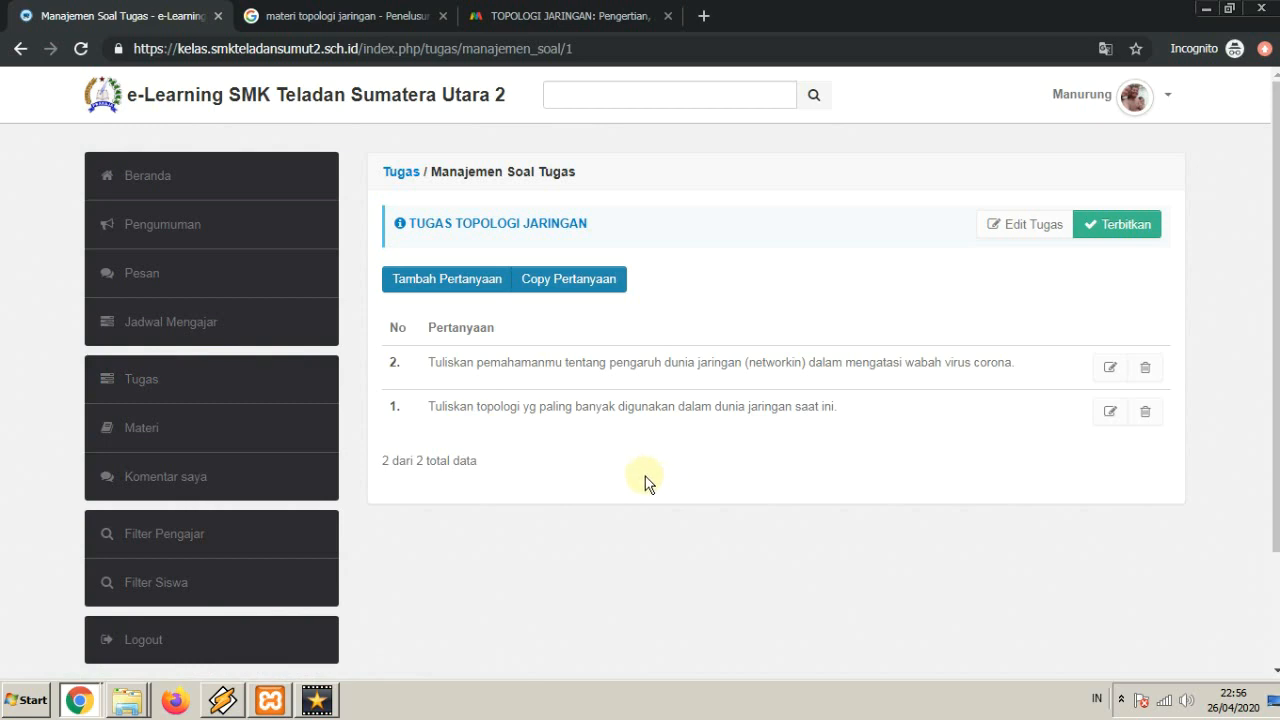
Review the publication status of the materials in the teacher account's Materi list
{"action": "left_click", "coordinate": [155, 440]}
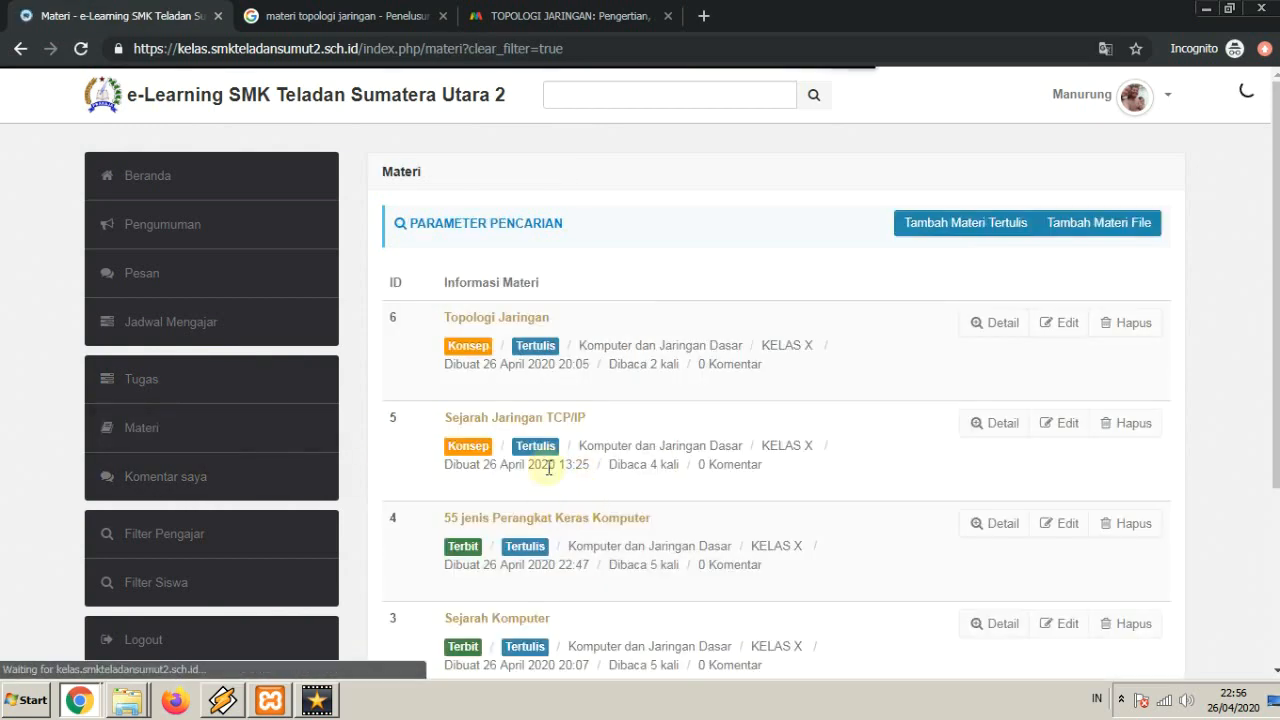
{"action": "scroll", "coordinate": [603, 518], "scroll_direction": "down", "scroll_amount": 2}
{"action": "scroll", "coordinate": [603, 518], "scroll_direction": "down", "scroll_amount": 1}
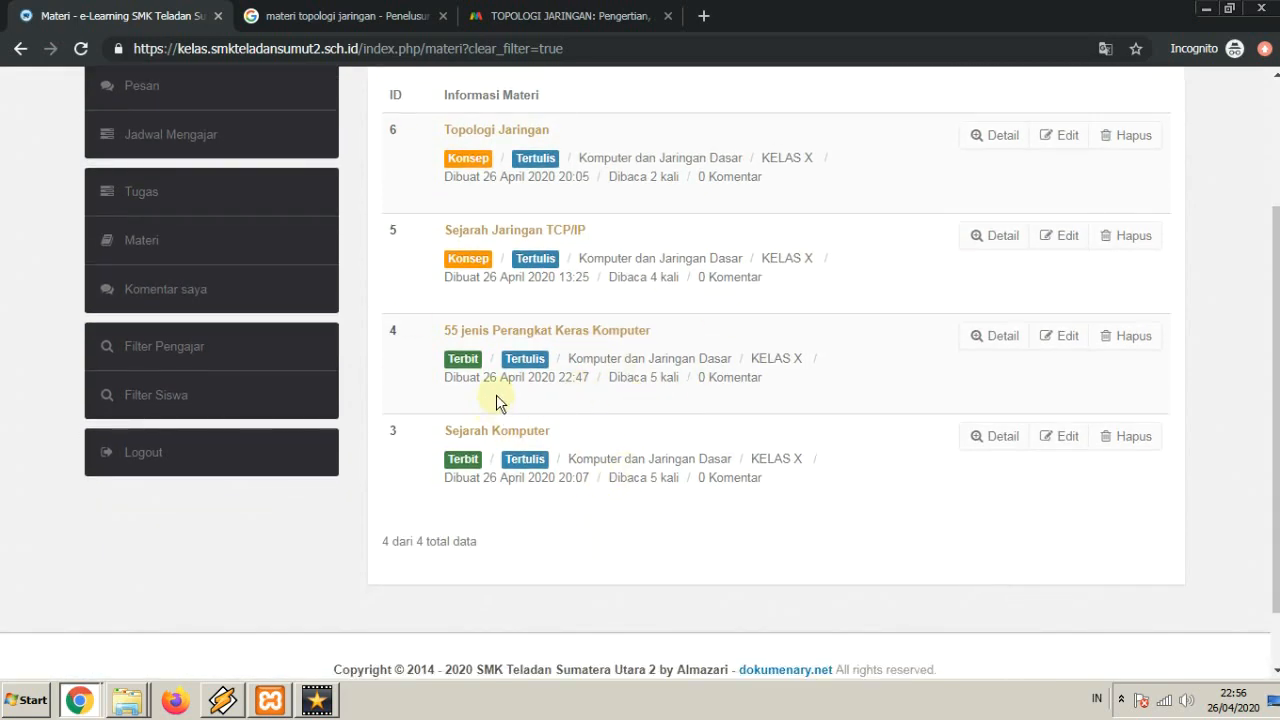
{"action": "scroll", "coordinate": [582, 424], "scroll_direction": "up", "scroll_amount": 1}
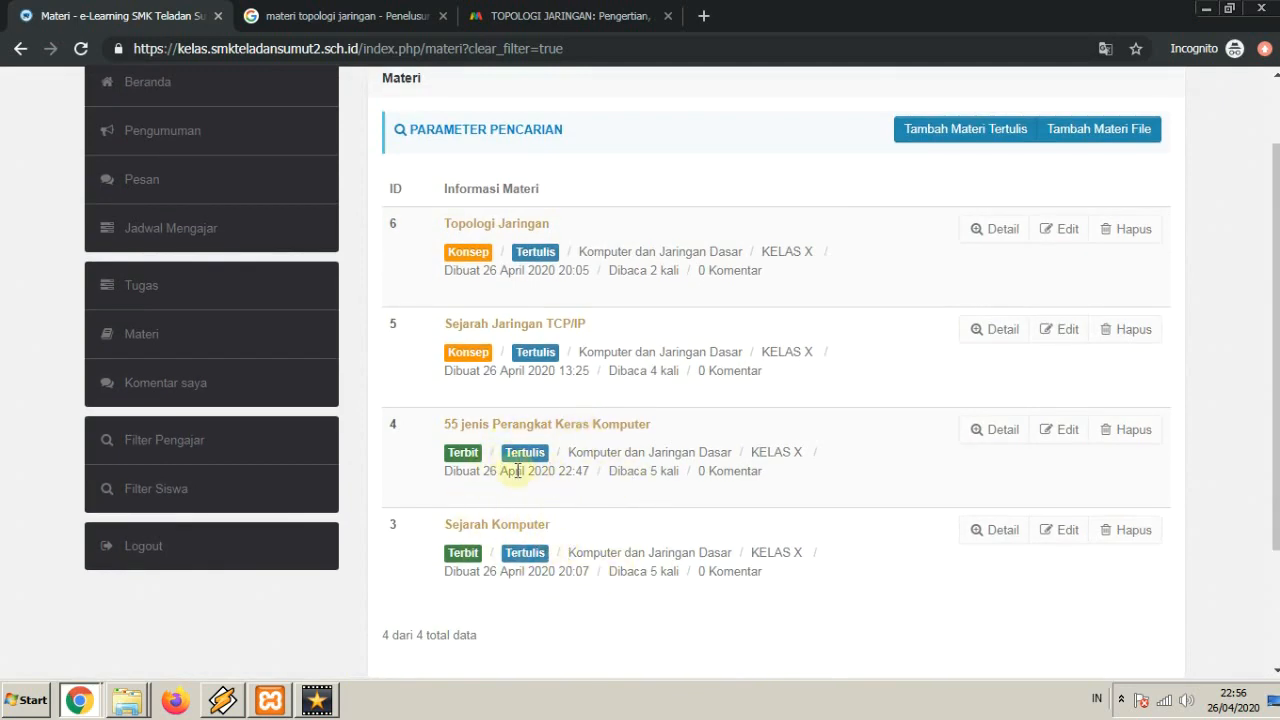
{"action": "scroll", "coordinate": [545, 515], "scroll_direction": "up", "scroll_amount": 1}
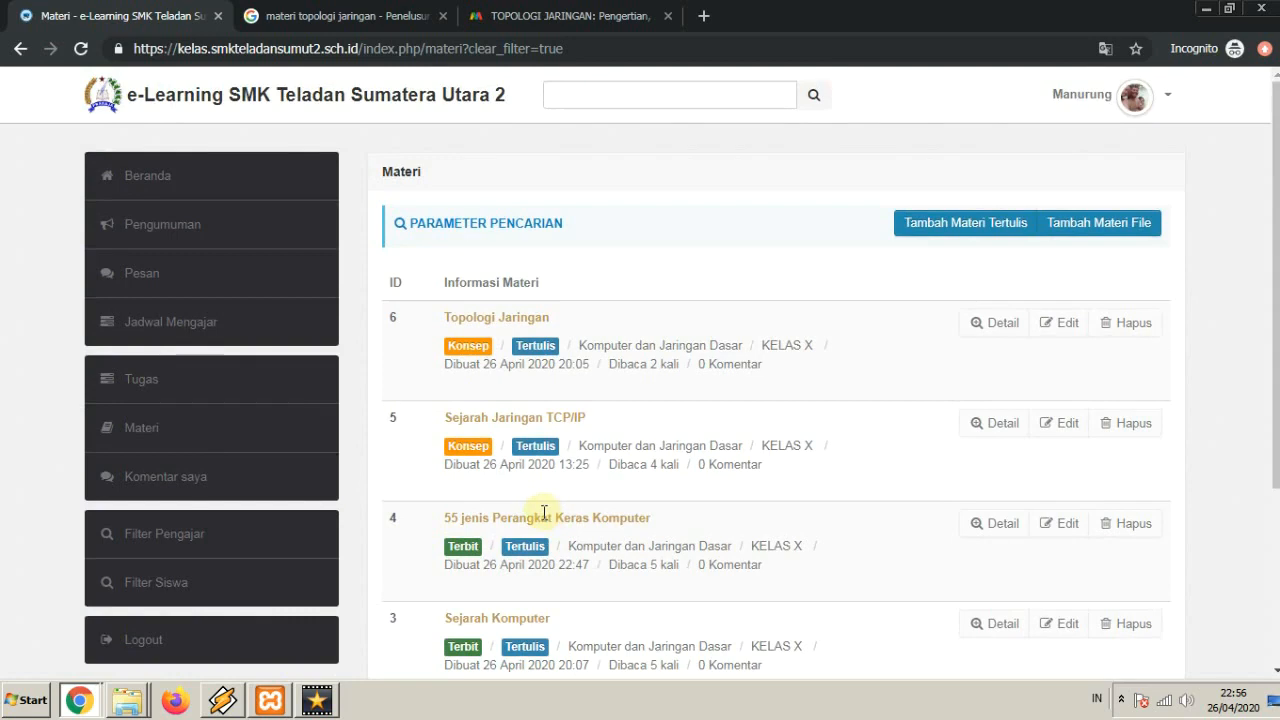
Publish the Tugas Topologi Jaringan assignment and reload the assignment list in the student account's browser window
{"action": "left_click", "coordinate": [149, 381]}
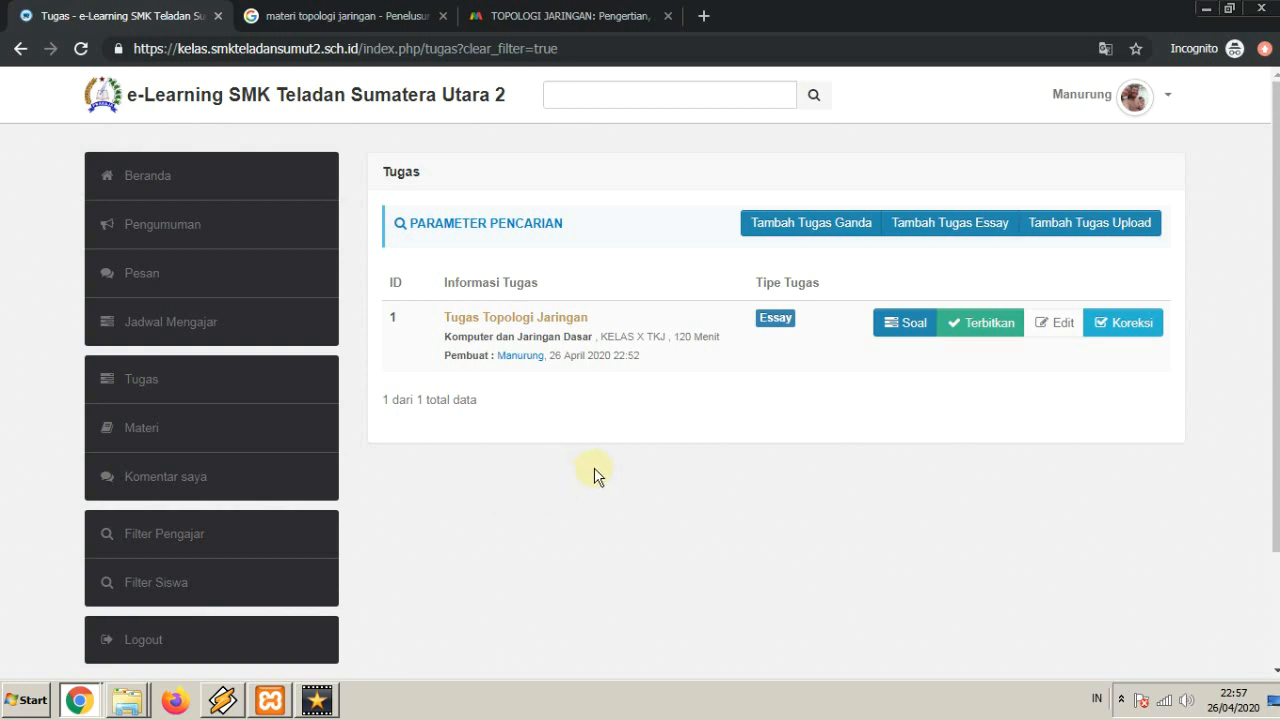
{"action": "left_click", "coordinate": [988, 335]}
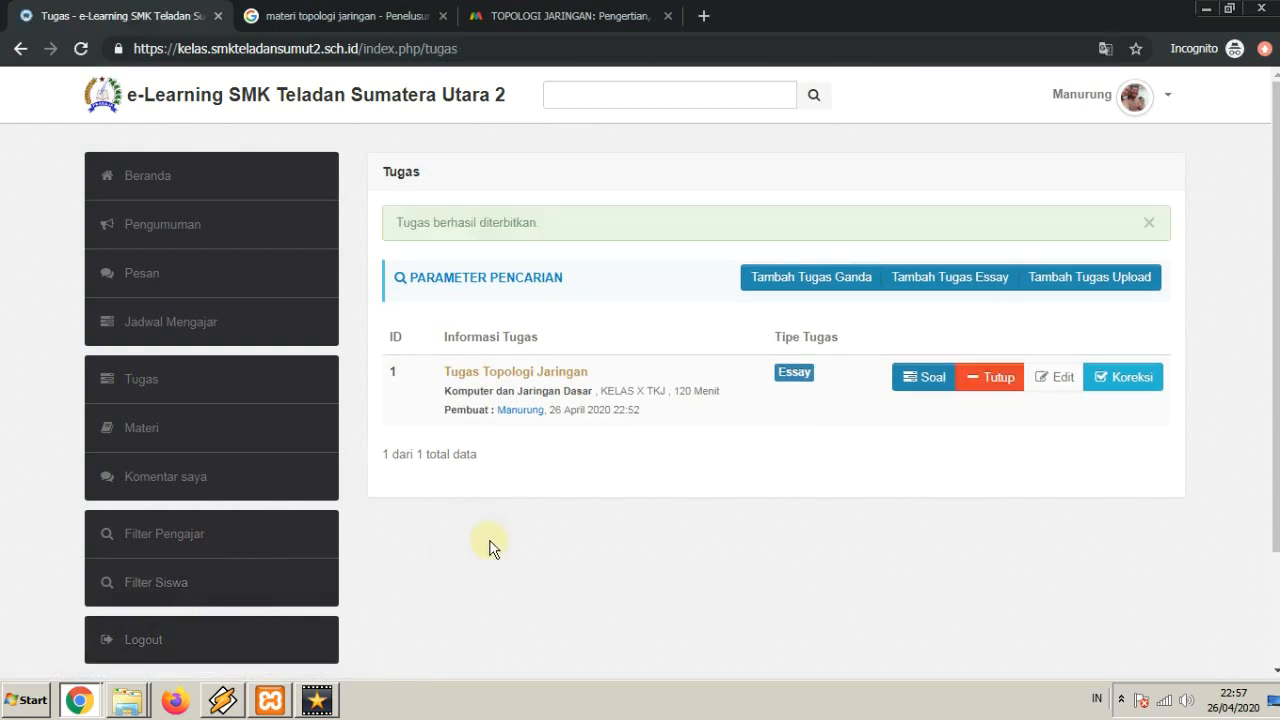
{"action": "left_click", "coordinate": [79, 700]}
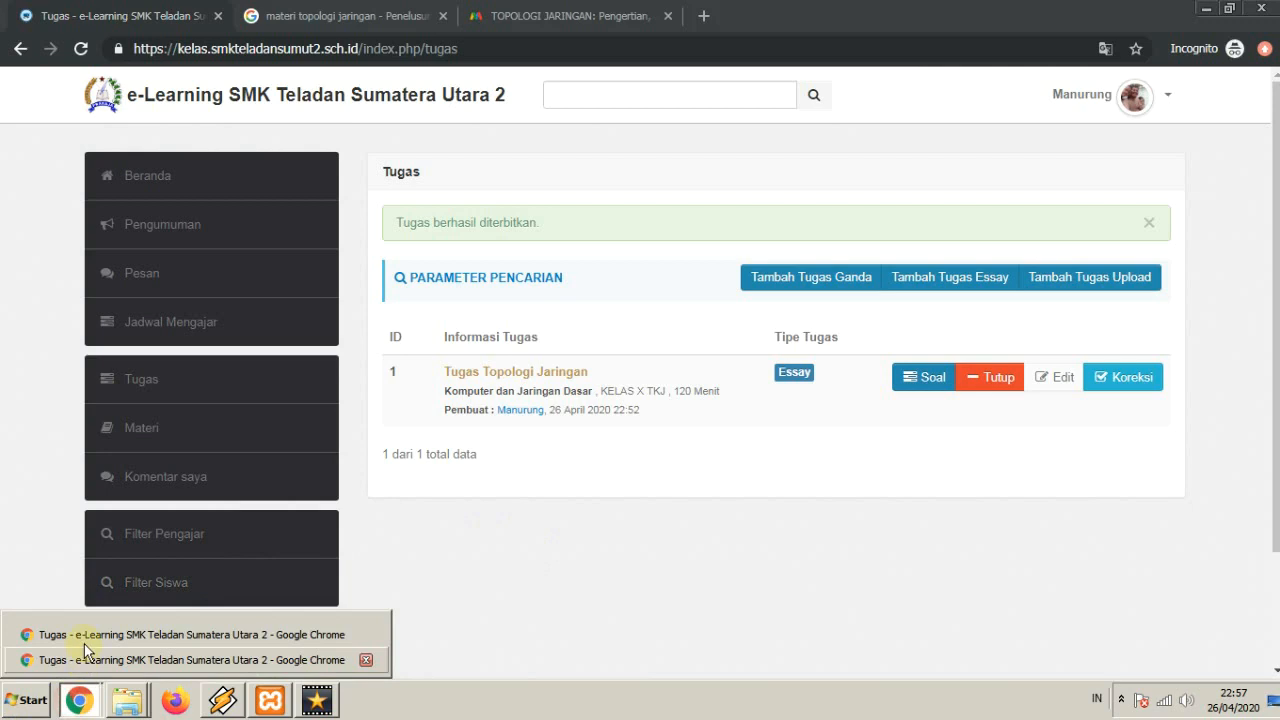
{"action": "left_click", "coordinate": [88, 648]}
{"action": "left_click", "coordinate": [145, 338]}
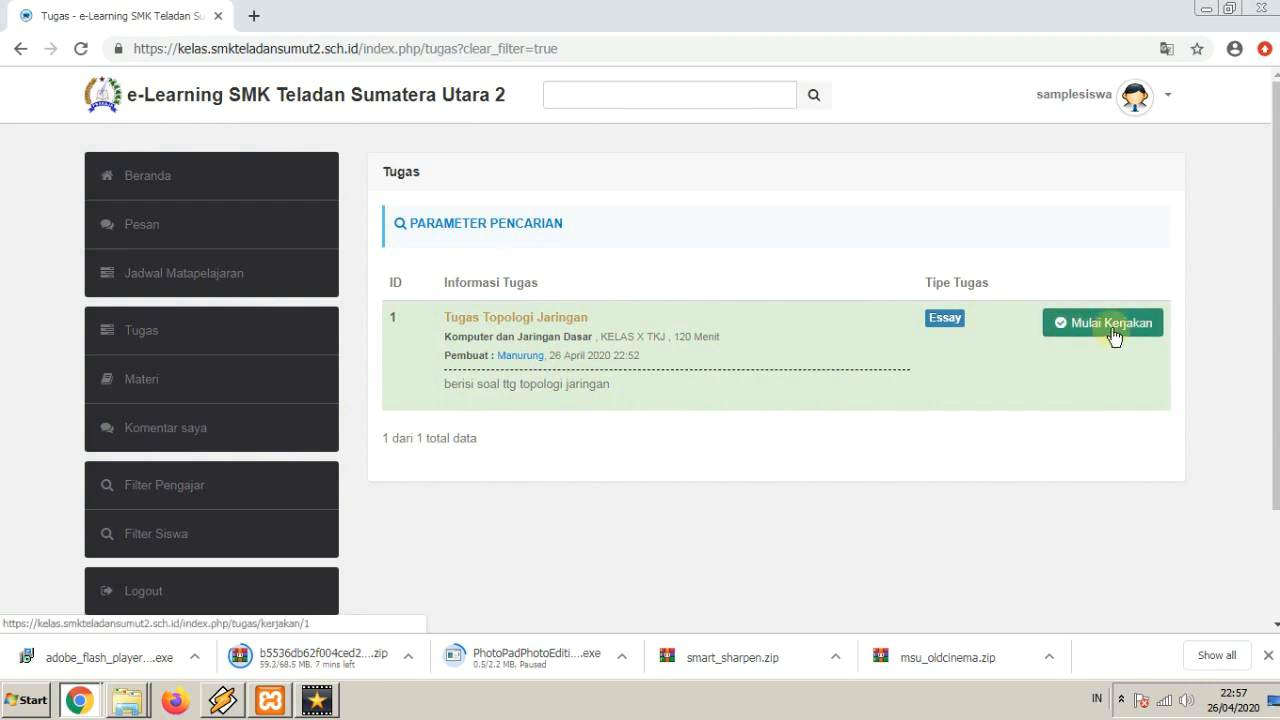
View the student's Materi list, return to the assignments and start working on Tugas Topologi Jaringan
{"action": "left_click", "coordinate": [150, 386]}
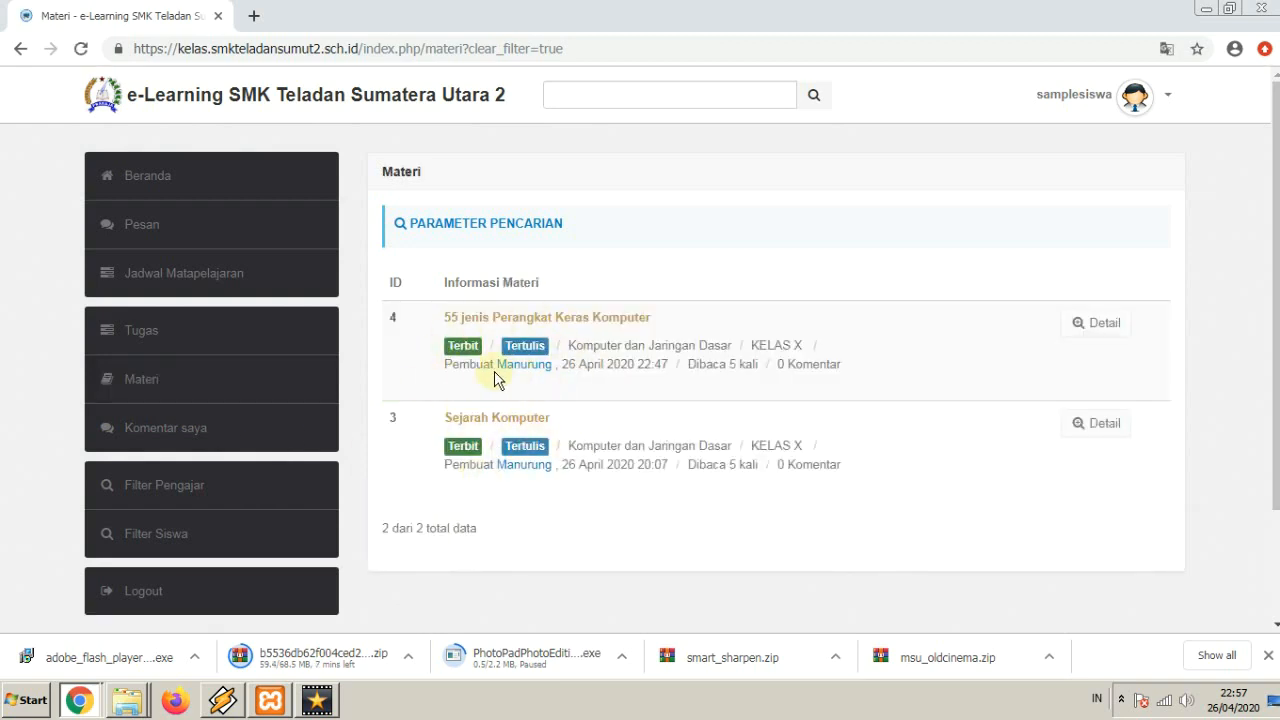
{"action": "left_click", "coordinate": [142, 336]}
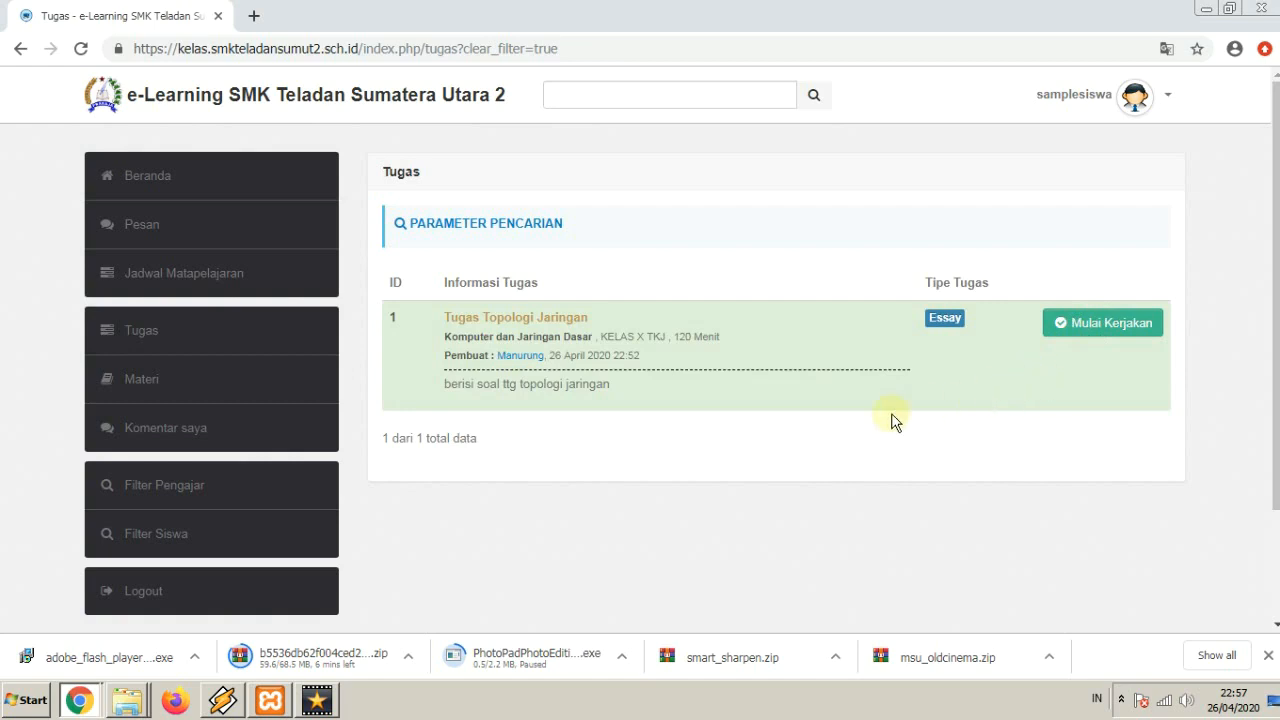
{"action": "left_click", "coordinate": [1110, 330]}
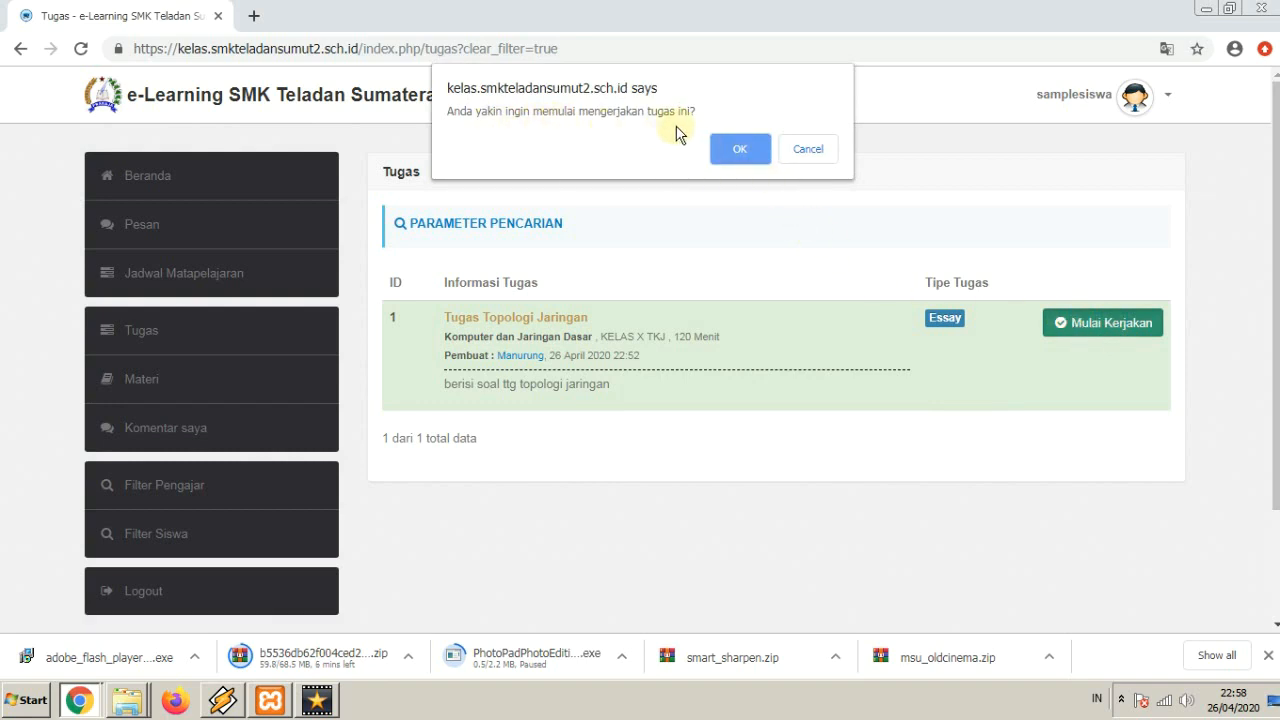
{"action": "left_click", "coordinate": [741, 153]}
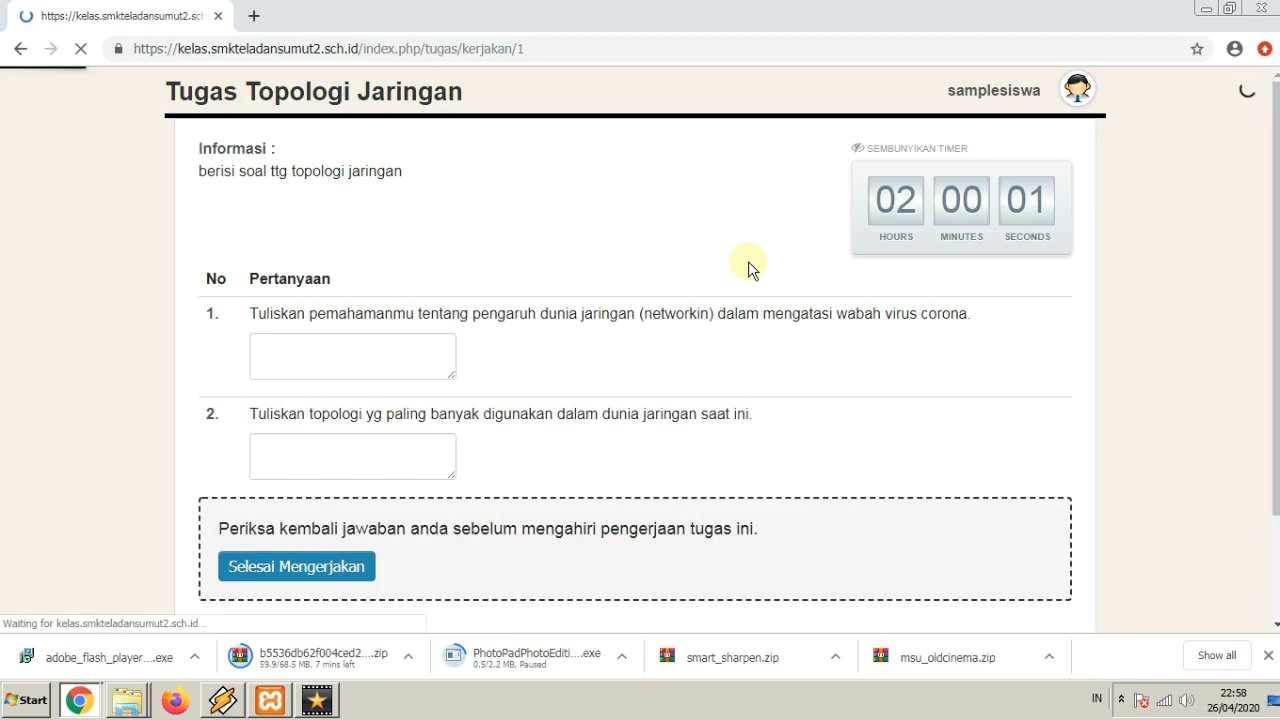
Place the cursor in the first question's answer field and shrink the student's browser window to a small floating window
{"action": "scroll", "coordinate": [722, 396], "scroll_direction": "down", "scroll_amount": 2}
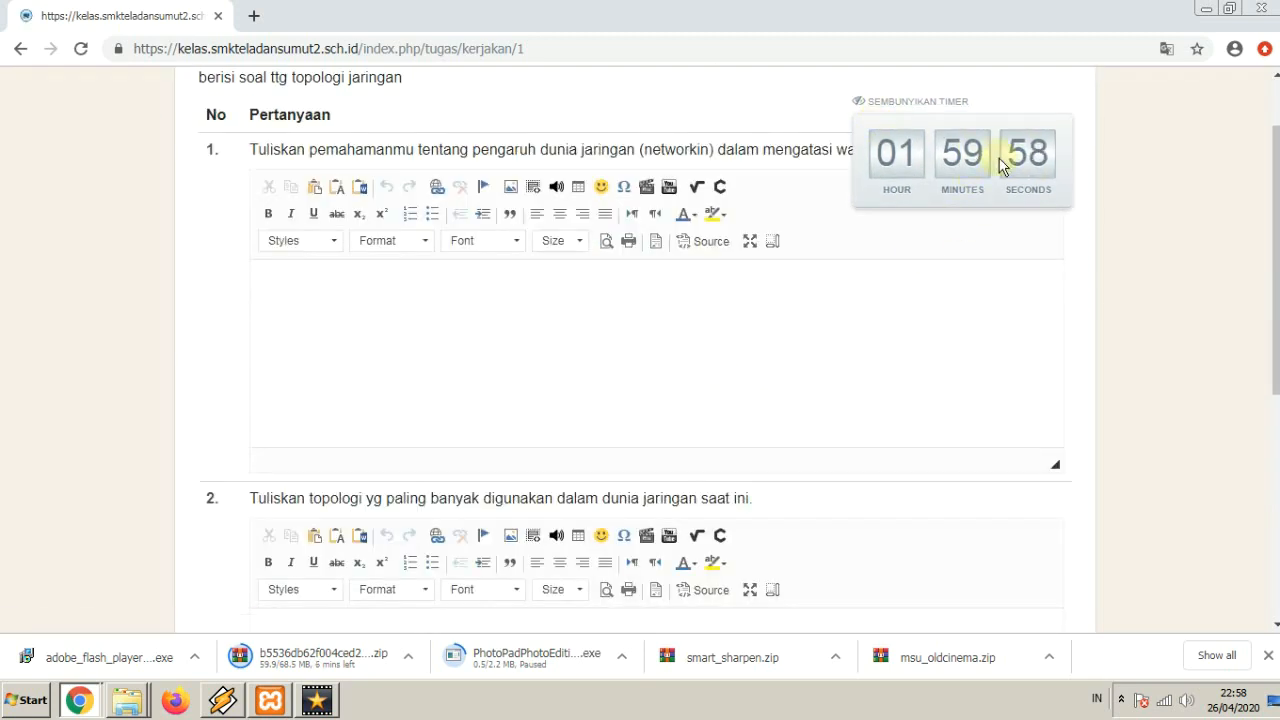
{"action": "left_click", "coordinate": [985, 121]}
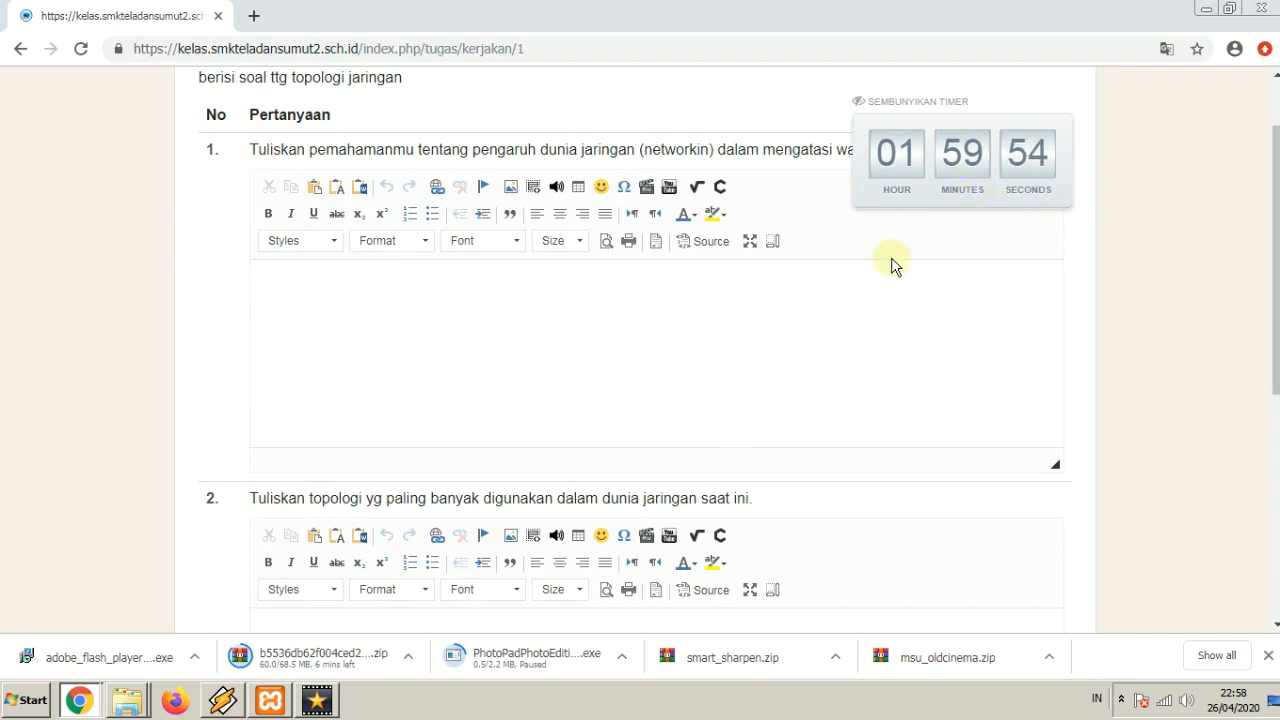
{"action": "left_click", "coordinate": [851, 289]}
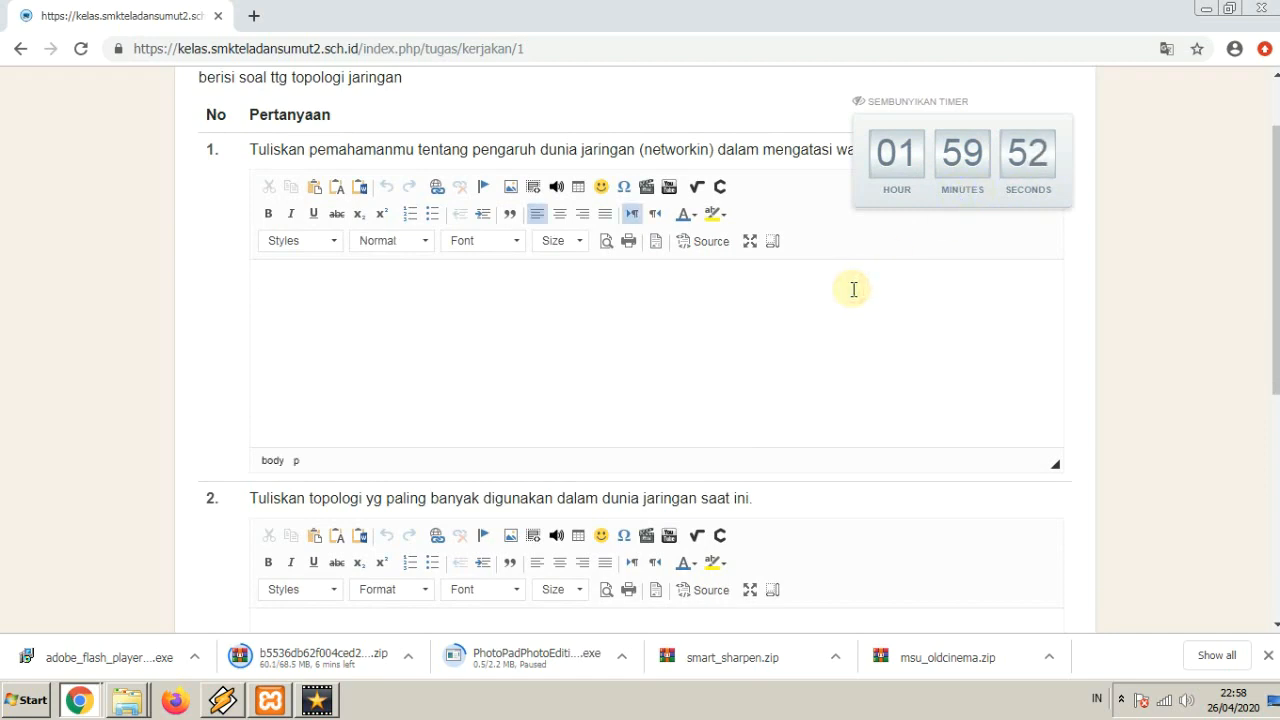
{"action": "left_click", "coordinate": [1230, 8]}
{"action": "left_click_drag", "start_coordinate": [817, 270], "coordinate": [815, 334]}
{"action": "left_click_drag", "start_coordinate": [628, 355], "coordinate": [700, 443]}
{"action": "left_click", "coordinate": [700, 471]}
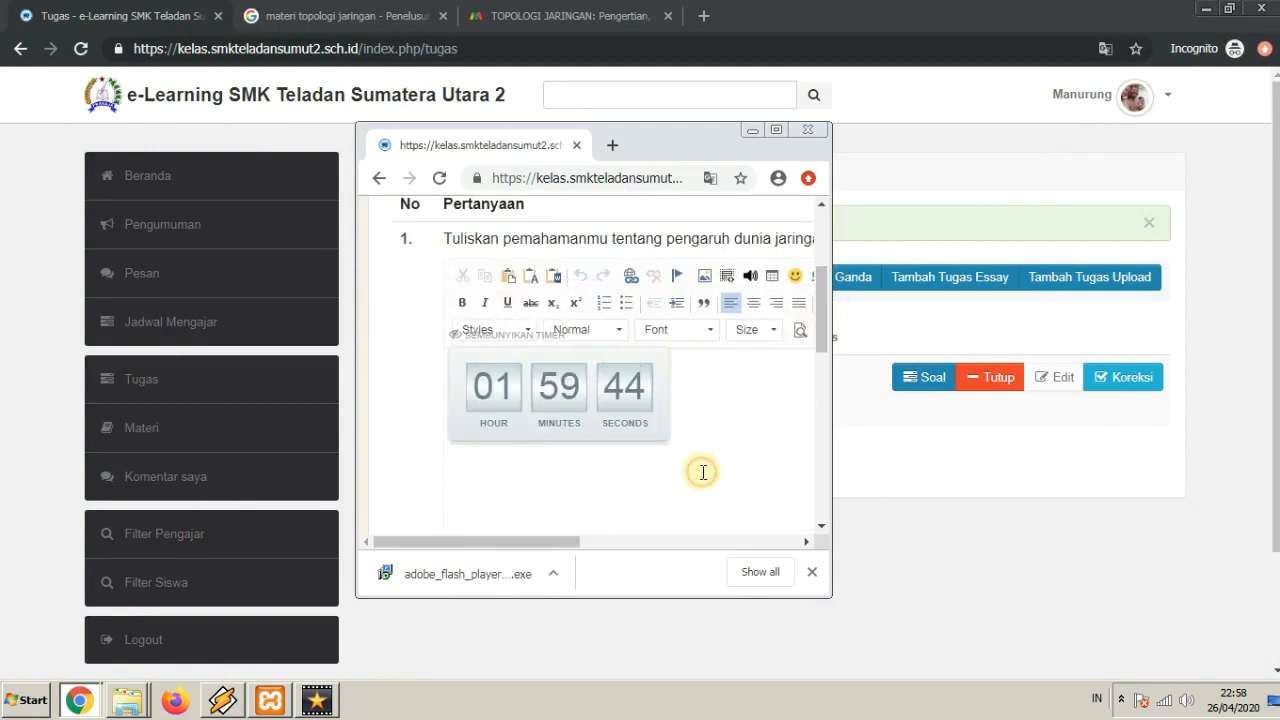
Hide the countdown timer that overlaps the first question's answer field
{"action": "scroll", "coordinate": [729, 451], "scroll_direction": "down", "scroll_amount": 1}
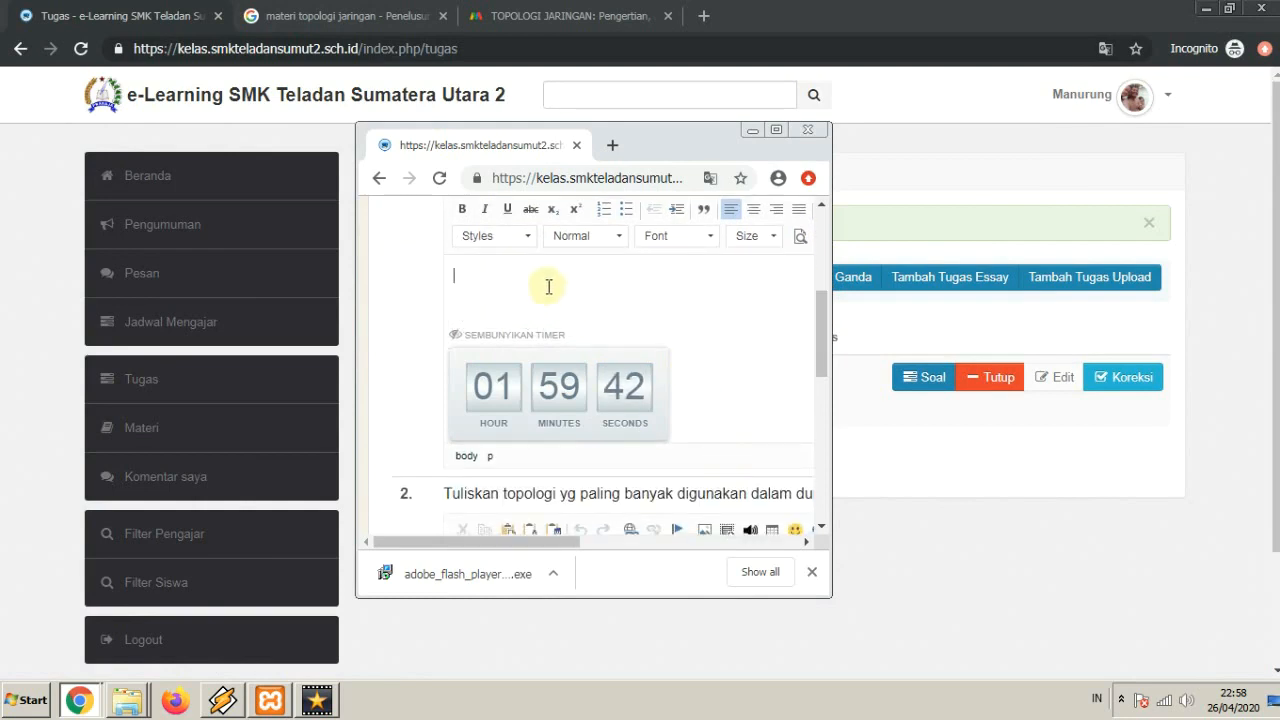
{"action": "left_click", "coordinate": [485, 340]}
{"action": "left_click", "coordinate": [512, 340]}
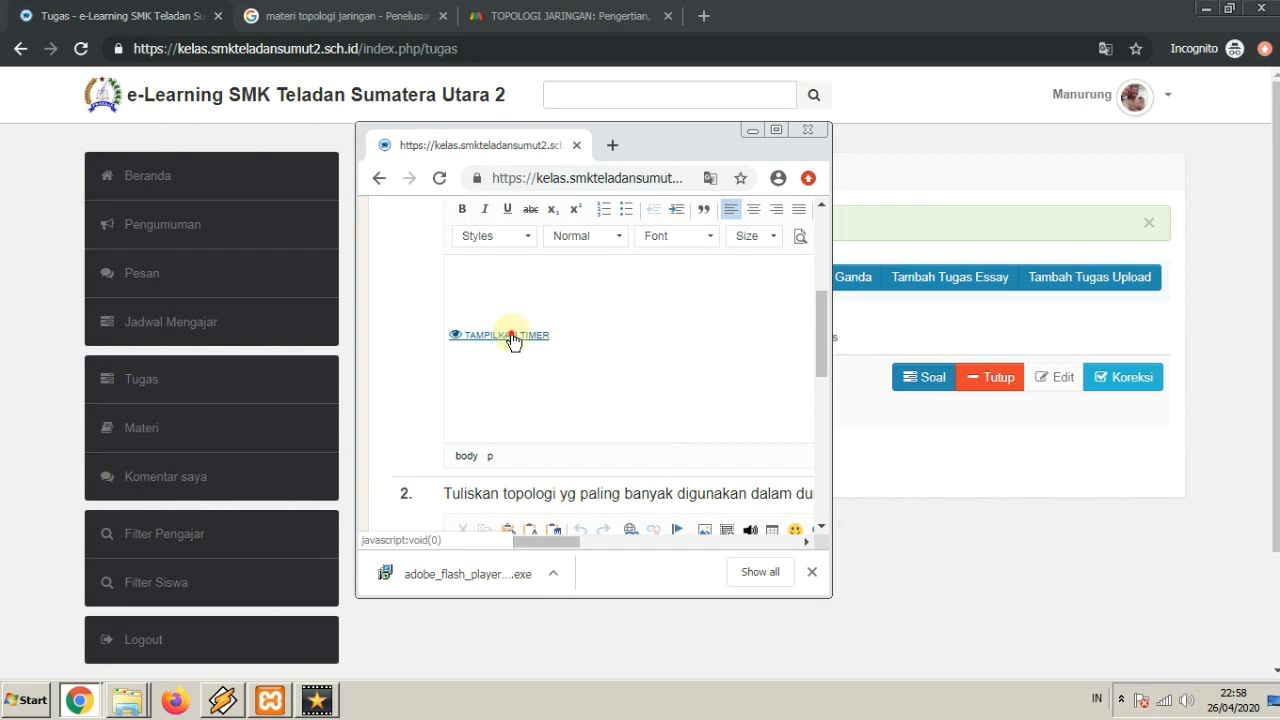
Place the cursor in the second question's answer field and maximize the student's browser window
{"action": "left_click", "coordinate": [539, 265]}
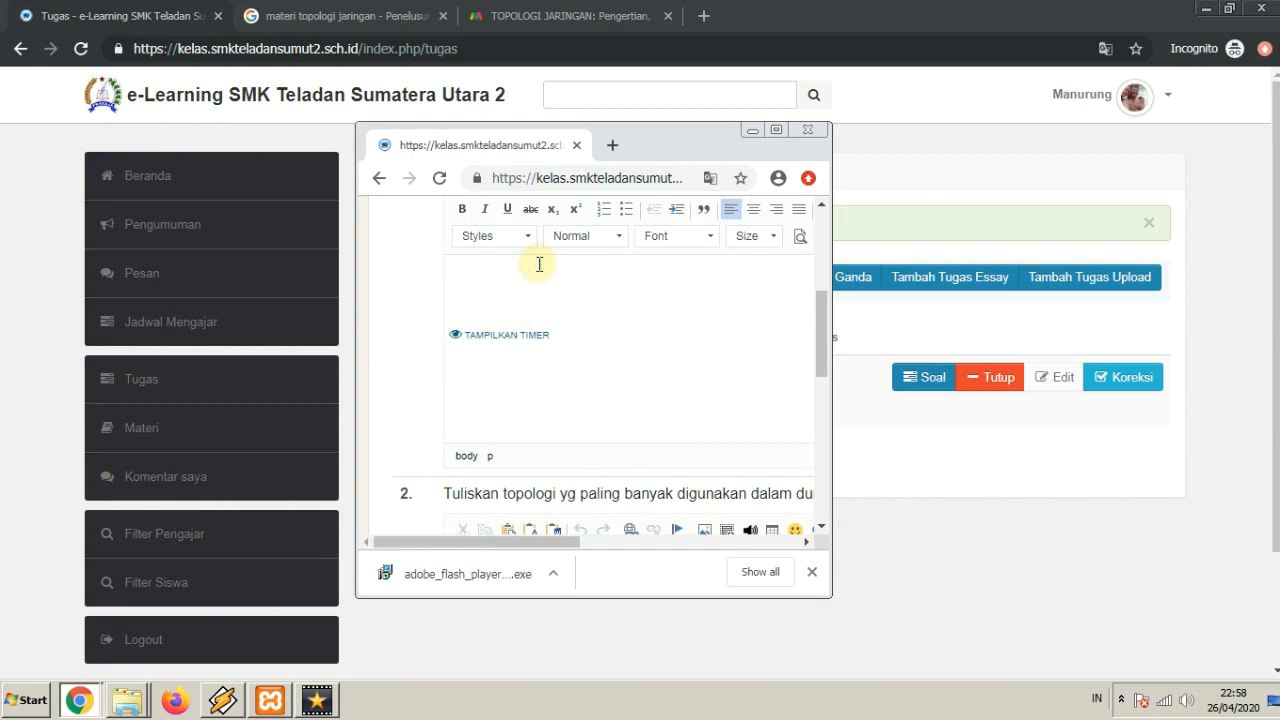
{"action": "scroll", "coordinate": [440, 280], "scroll_direction": "up", "scroll_amount": 3}
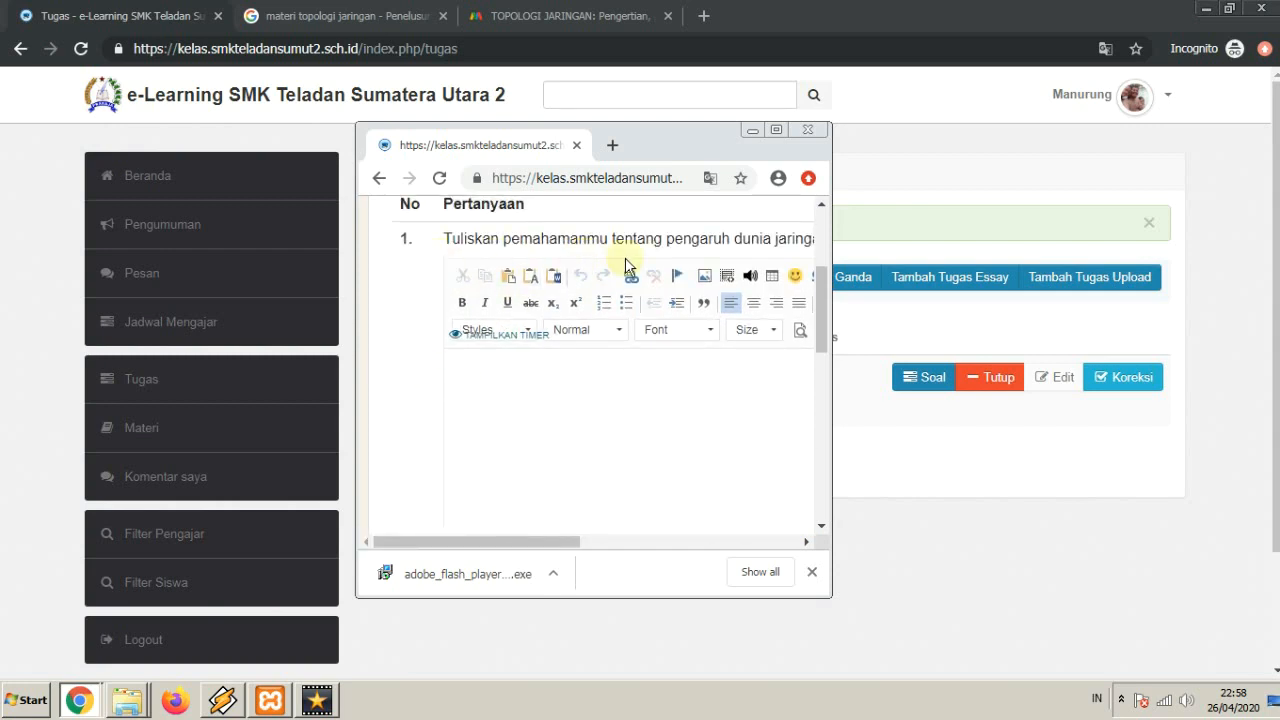
{"action": "scroll", "coordinate": [735, 262], "scroll_direction": "down", "scroll_amount": 1}
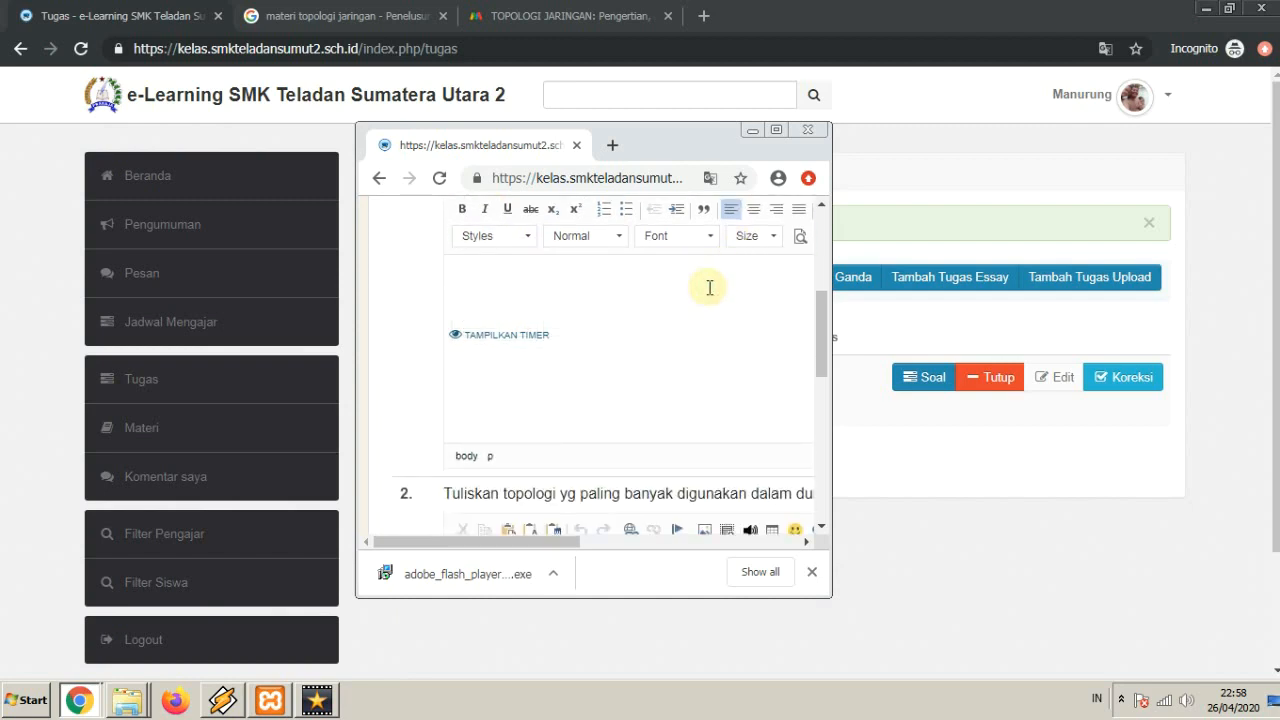
{"action": "scroll", "coordinate": [681, 345], "scroll_direction": "down", "scroll_amount": 1}
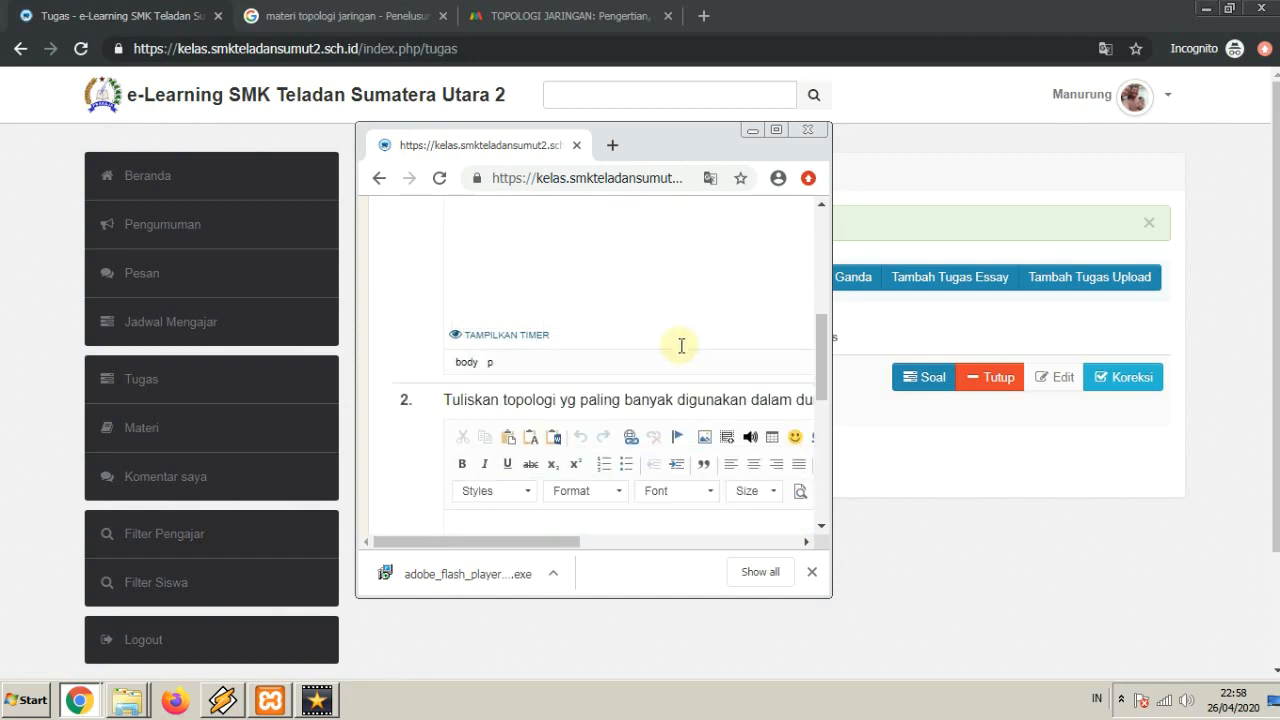
{"action": "scroll", "coordinate": [681, 345], "scroll_direction": "down", "scroll_amount": 1}
{"action": "left_click", "coordinate": [625, 447]}
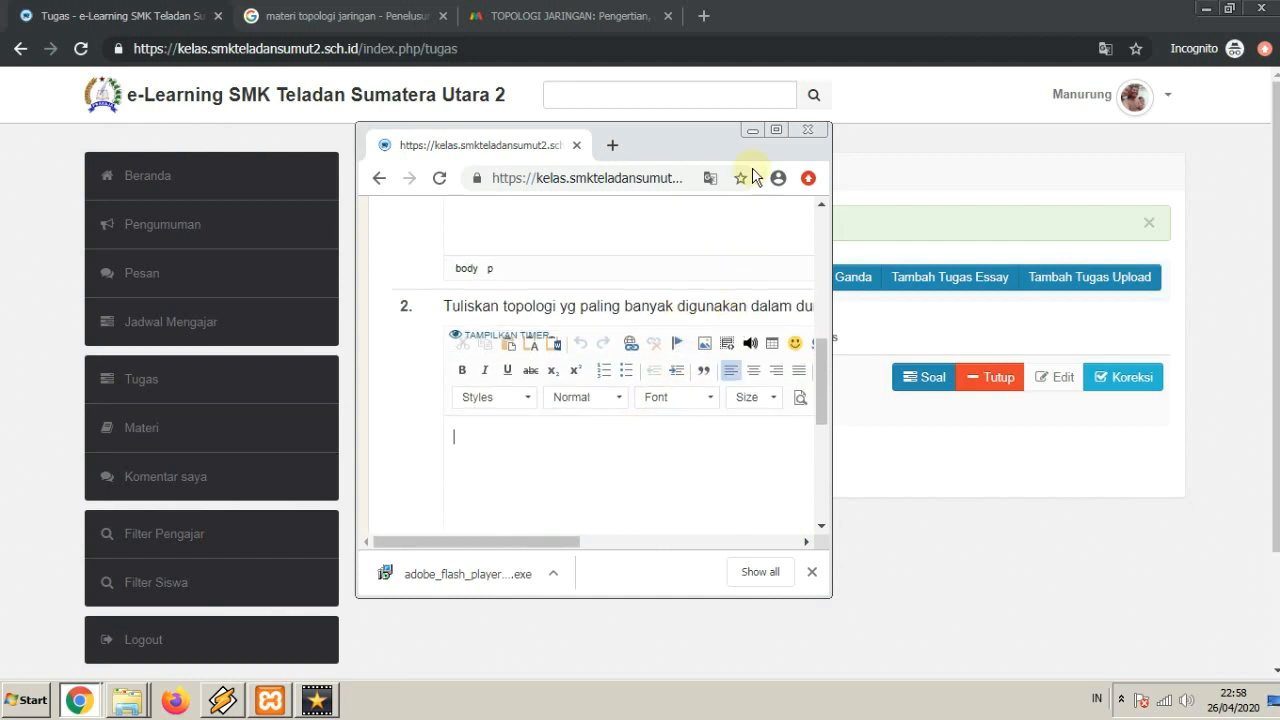
{"action": "left_click", "coordinate": [775, 129]}
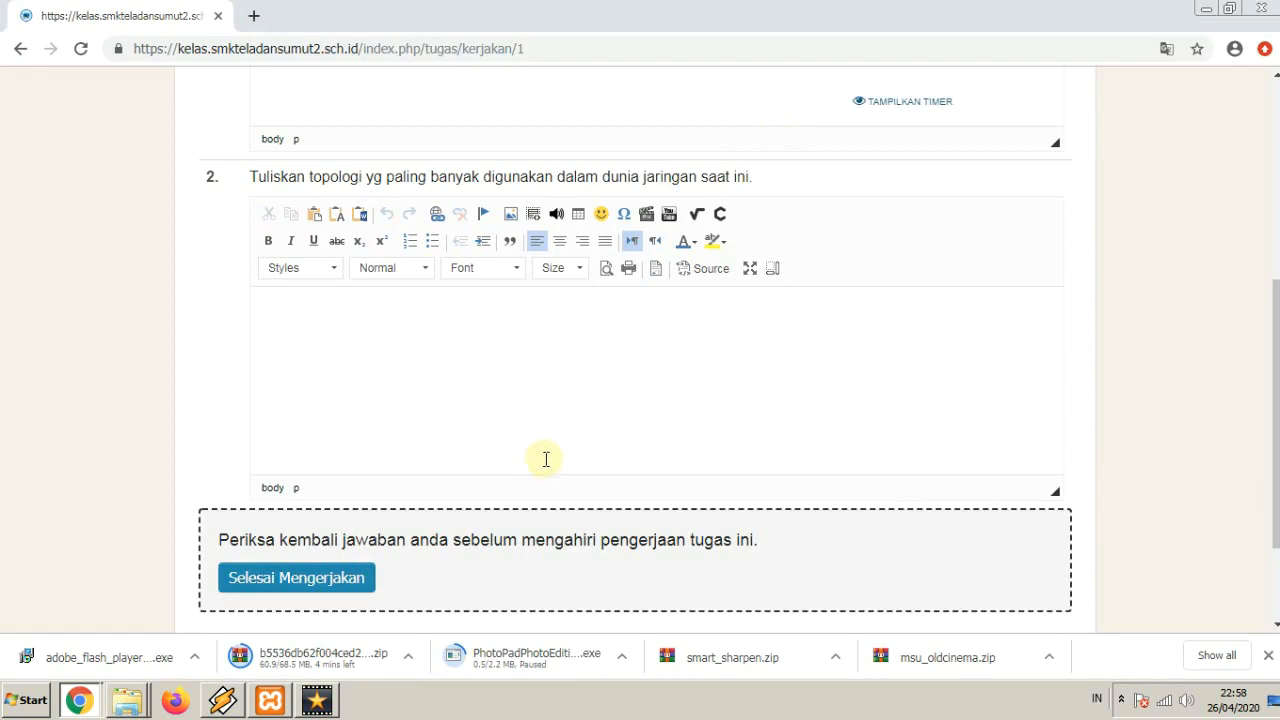
Answer the first question with "dgfd" and the second question with "gjhgj"
{"action": "scroll", "coordinate": [545, 458], "scroll_direction": "up", "scroll_amount": 2}
{"action": "left_click", "coordinate": [508, 236]}
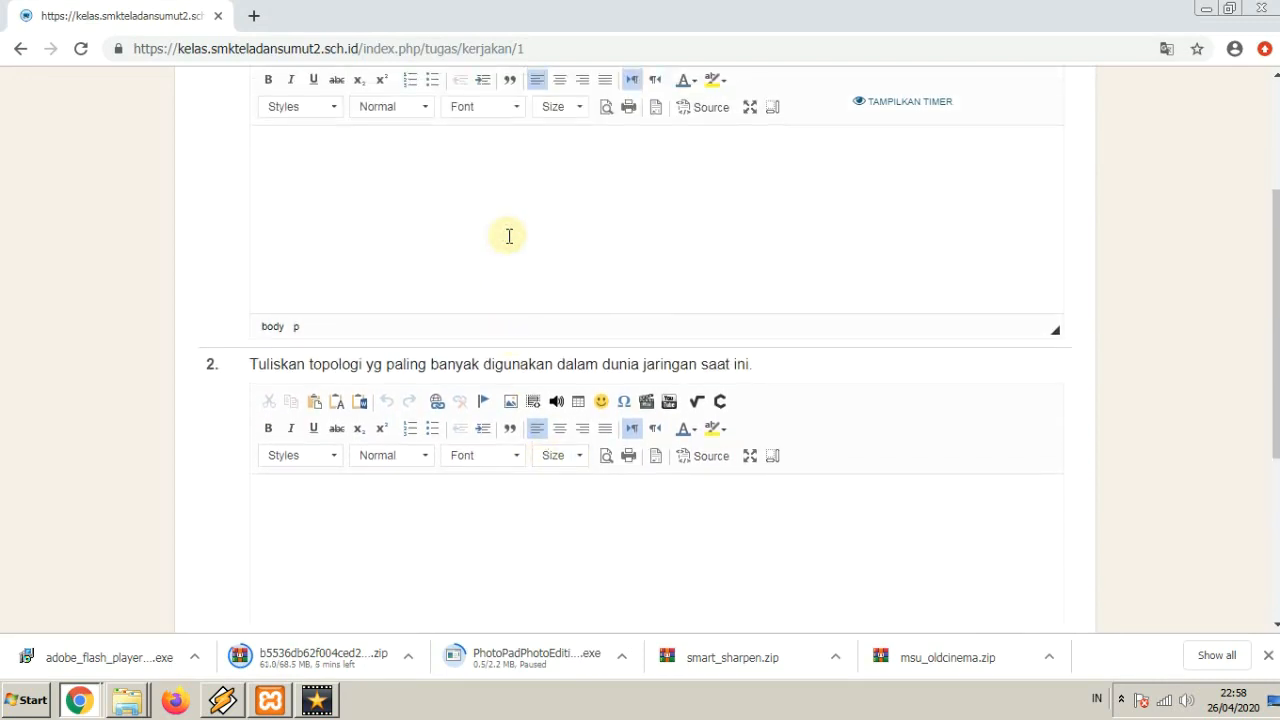
{"action": "left_click", "coordinate": [466, 514]}
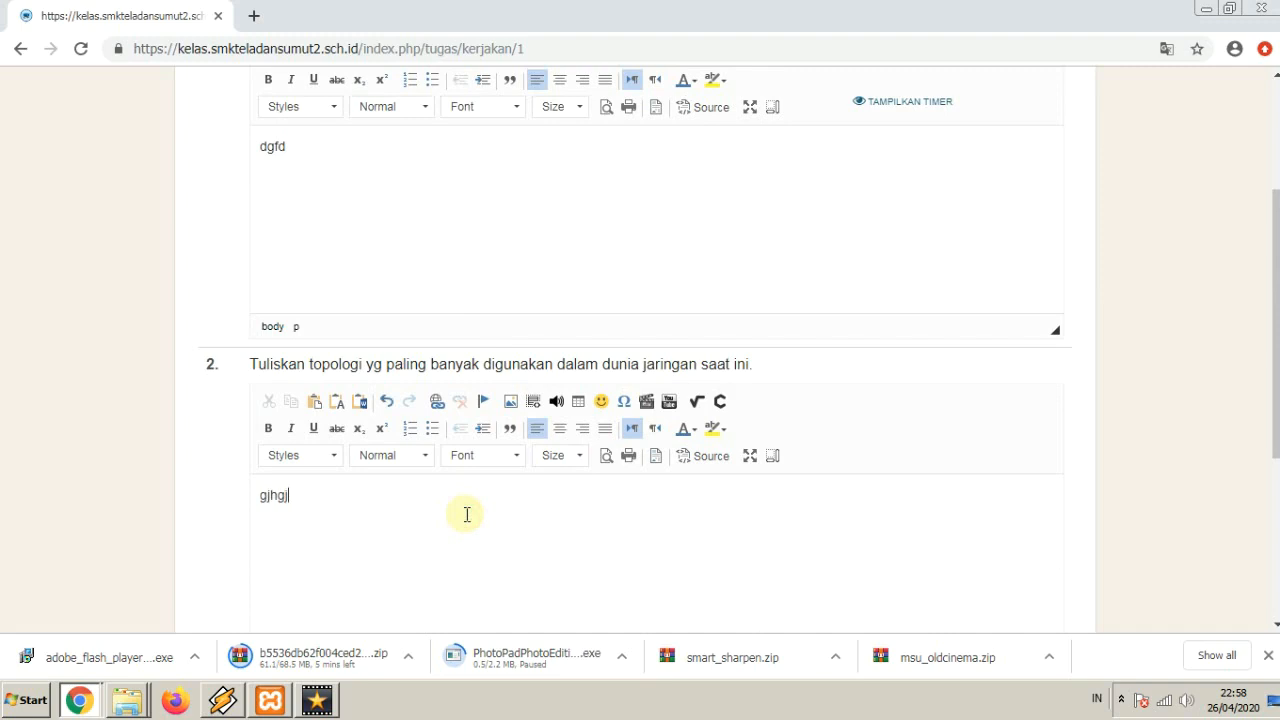
Review both answers, then finish the assignment and confirm that the work is complete
{"action": "scroll", "coordinate": [466, 514], "scroll_direction": "up", "scroll_amount": 2}
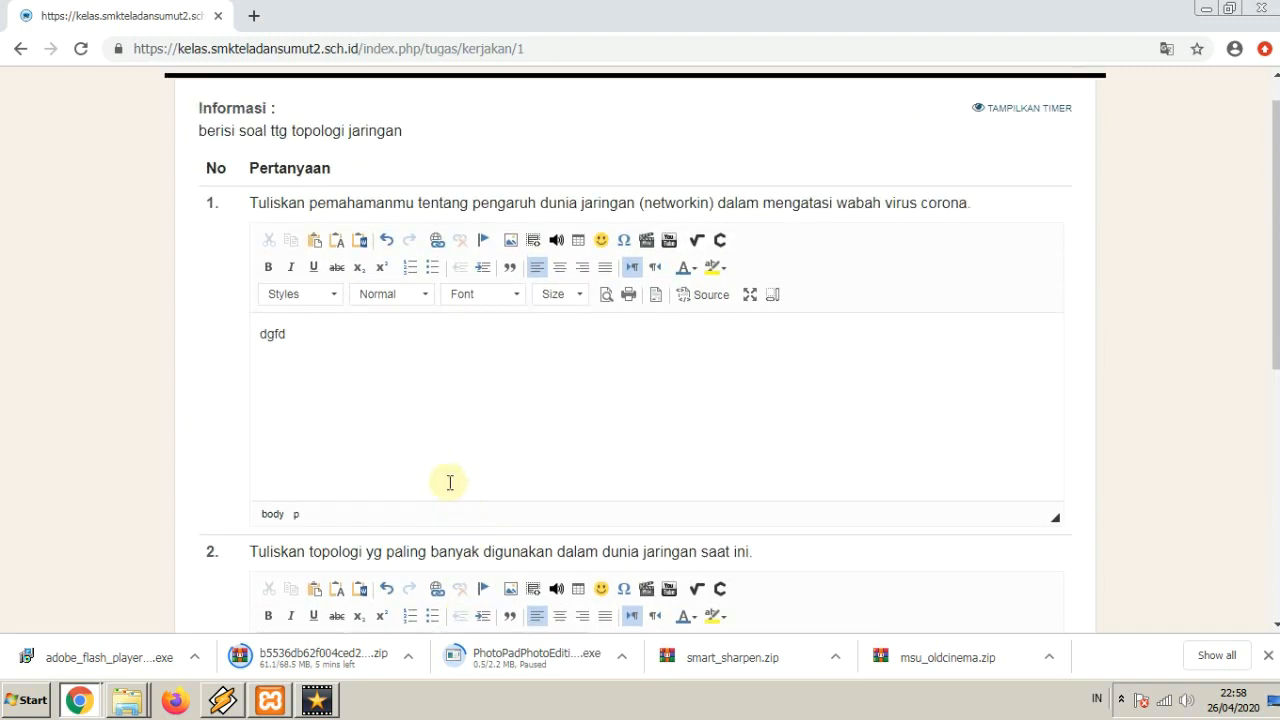
{"action": "scroll", "coordinate": [449, 480], "scroll_direction": "down", "scroll_amount": 3}
{"action": "scroll", "coordinate": [450, 483], "scroll_direction": "down", "scroll_amount": 3}
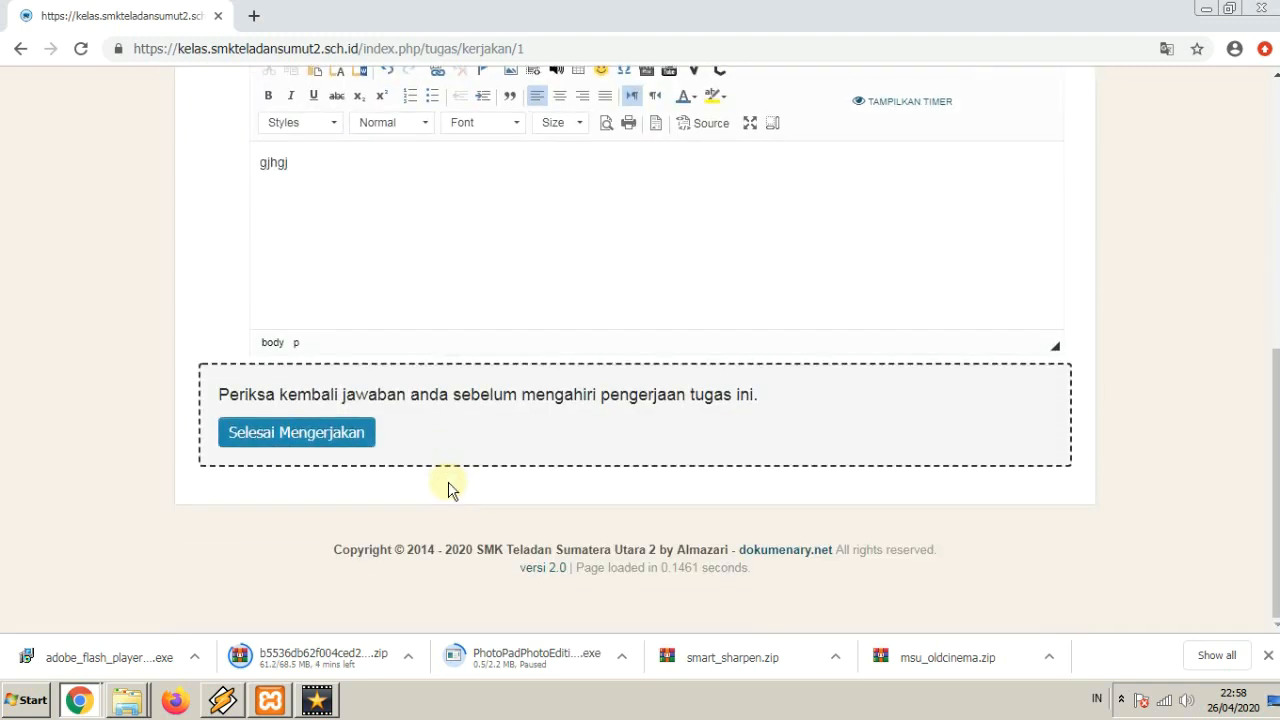
{"action": "left_click", "coordinate": [303, 440]}
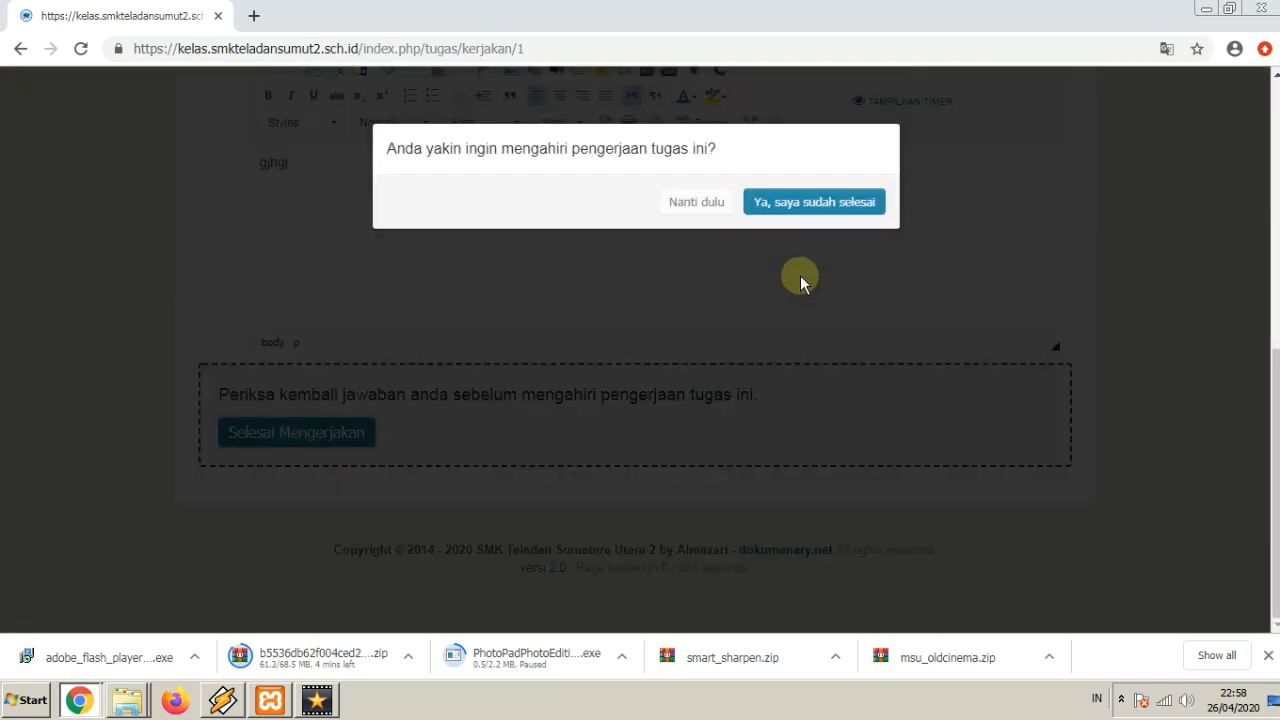
{"action": "left_click", "coordinate": [814, 204]}
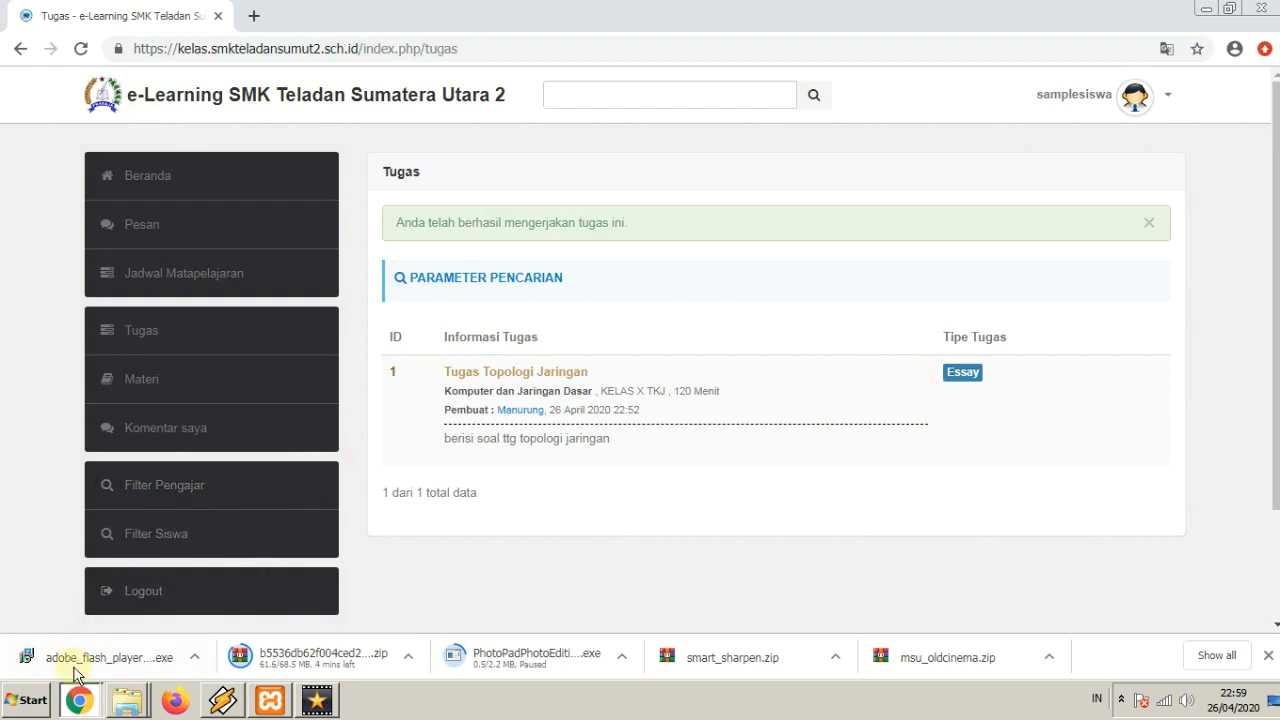
Switch to the teacher's browser window, reload the assignment list and open the correction page for Tugas Topologi Jaringan
{"action": "left_click", "coordinate": [80, 703]}
{"action": "left_click", "coordinate": [366, 660]}
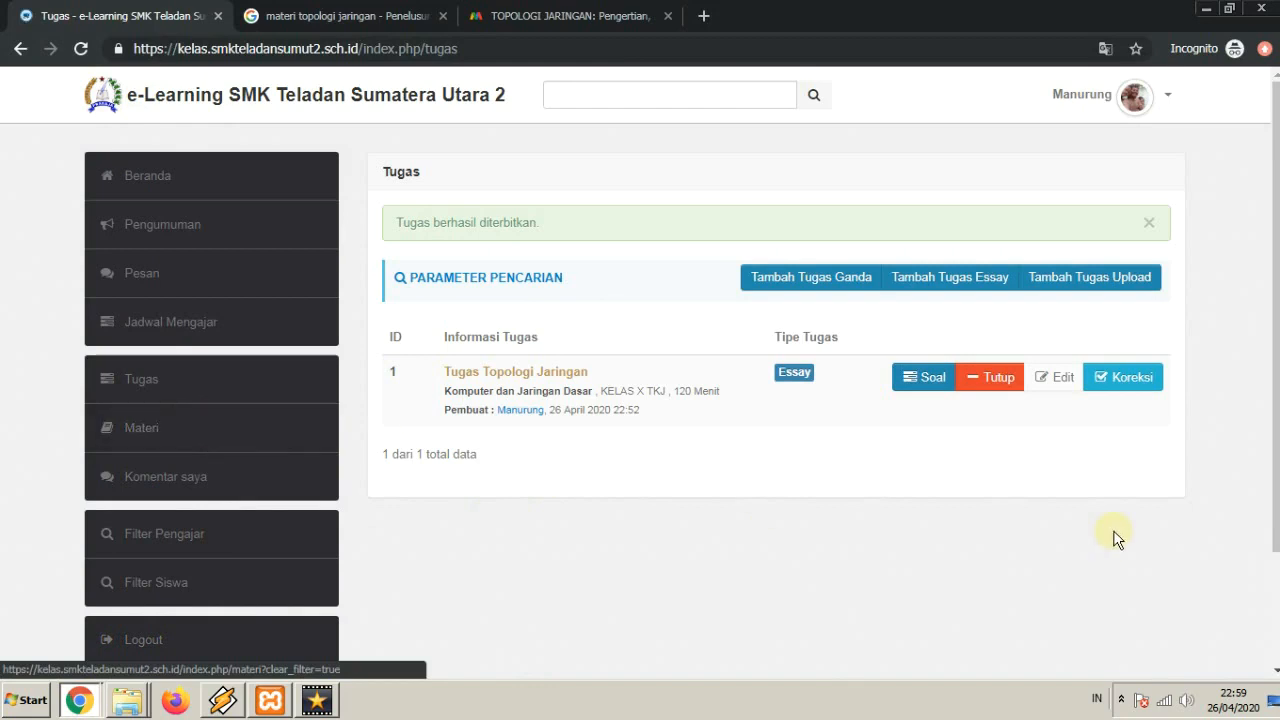
{"action": "left_click", "coordinate": [140, 382]}
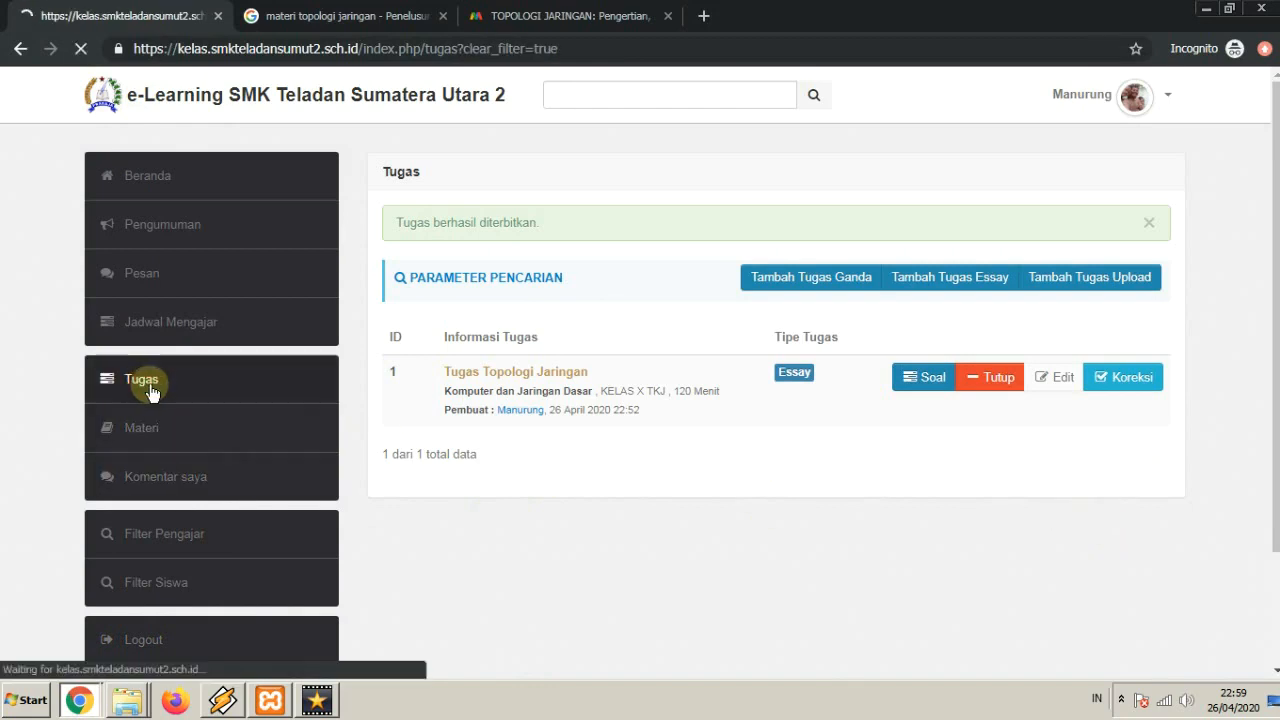
{"action": "scroll", "coordinate": [472, 485], "scroll_direction": "down", "scroll_amount": 2}
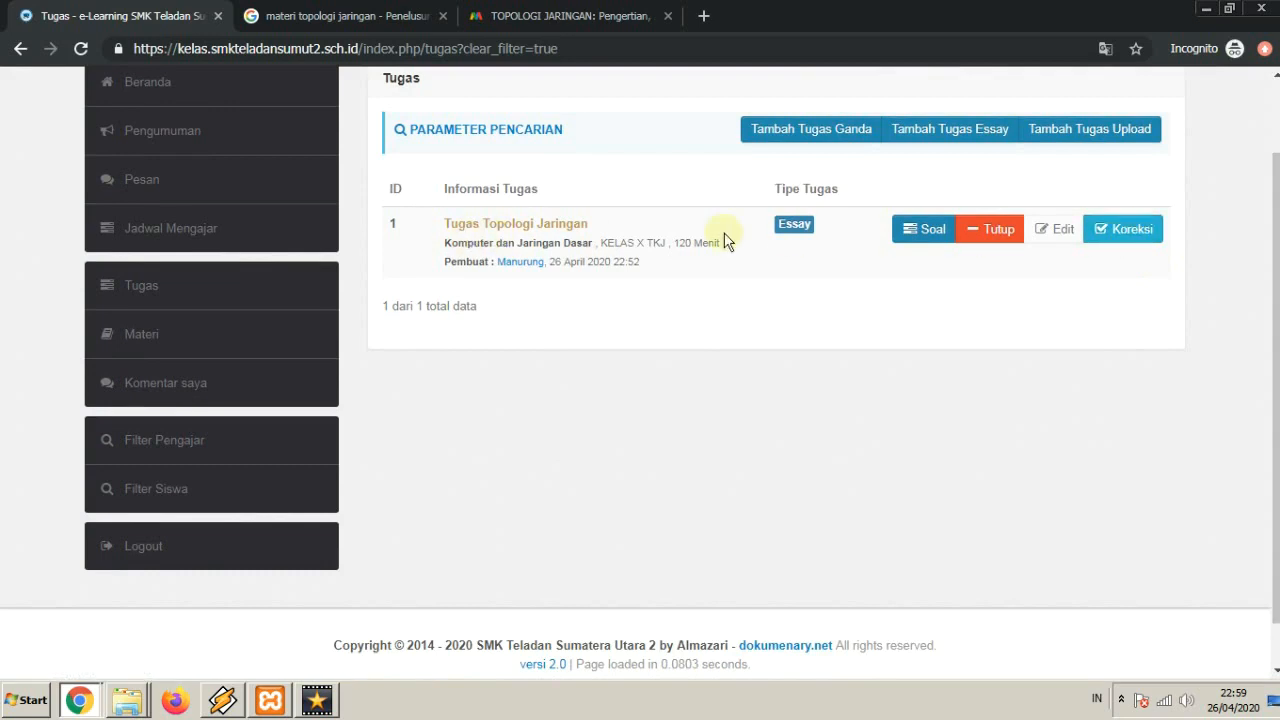
{"action": "left_click", "coordinate": [1155, 233]}
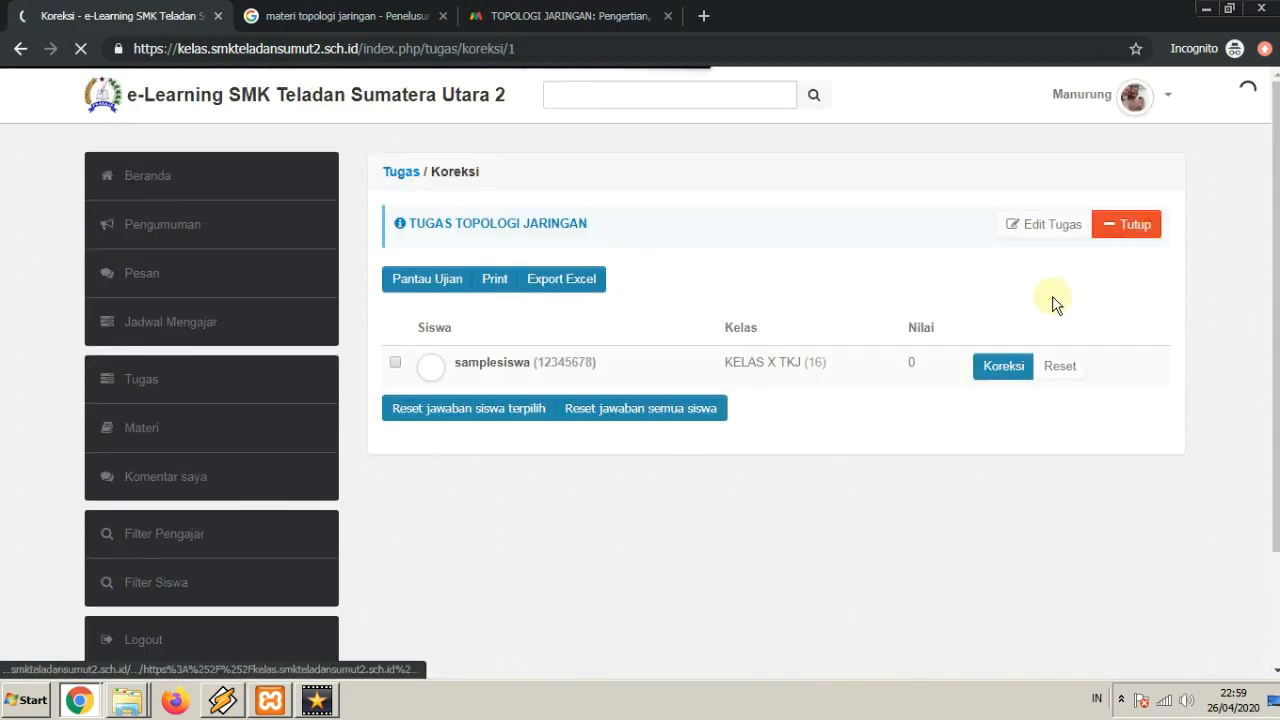
{"action": "scroll", "coordinate": [851, 423], "scroll_direction": "down", "scroll_amount": 2}
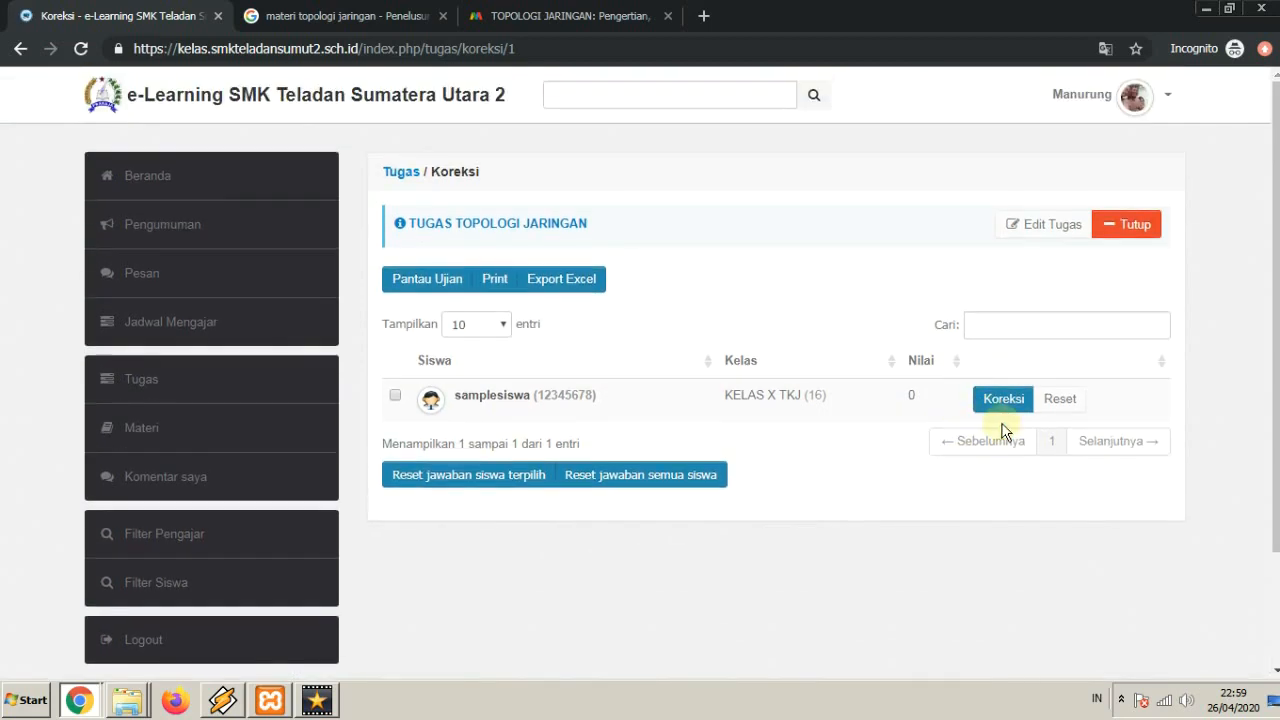
Open the sample student's submitted answers for correction and look through both questions
{"action": "left_click", "coordinate": [1005, 412]}
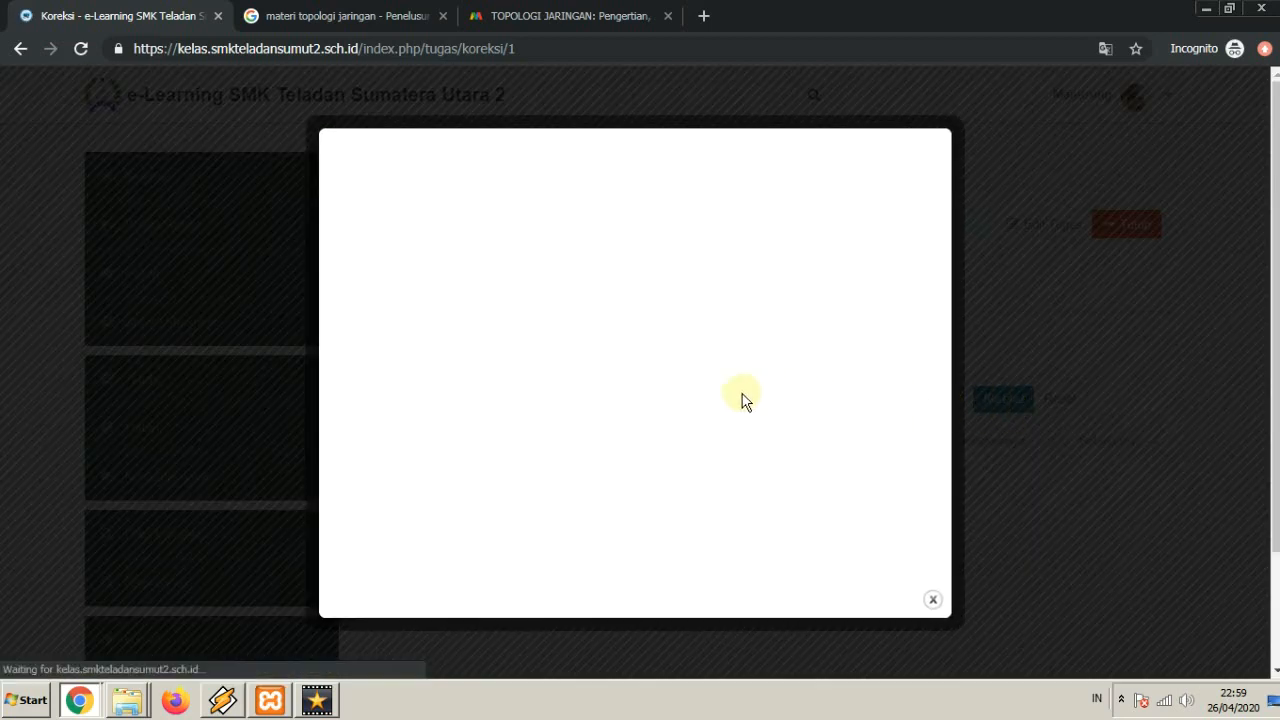
{"action": "scroll", "coordinate": [494, 362], "scroll_direction": "down", "scroll_amount": 1}
{"action": "scroll", "coordinate": [494, 362], "scroll_direction": "up", "scroll_amount": 1}
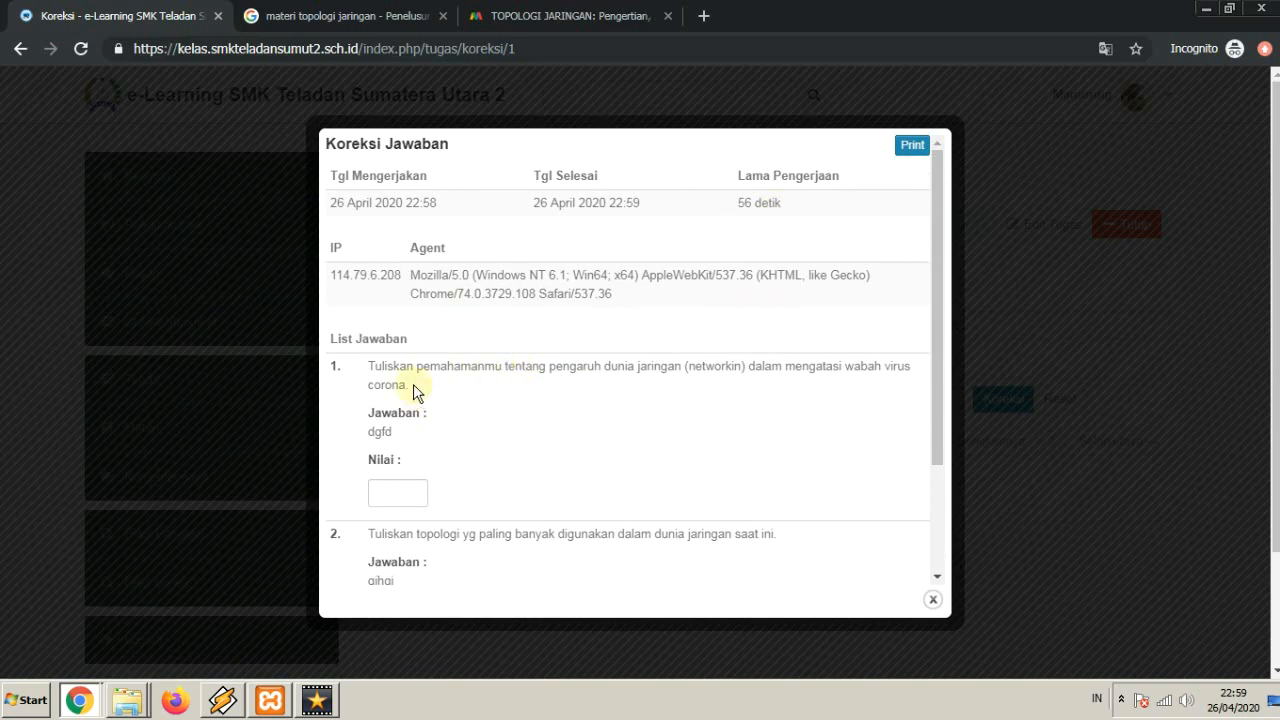
{"action": "scroll", "coordinate": [447, 398], "scroll_direction": "down", "scroll_amount": 1}
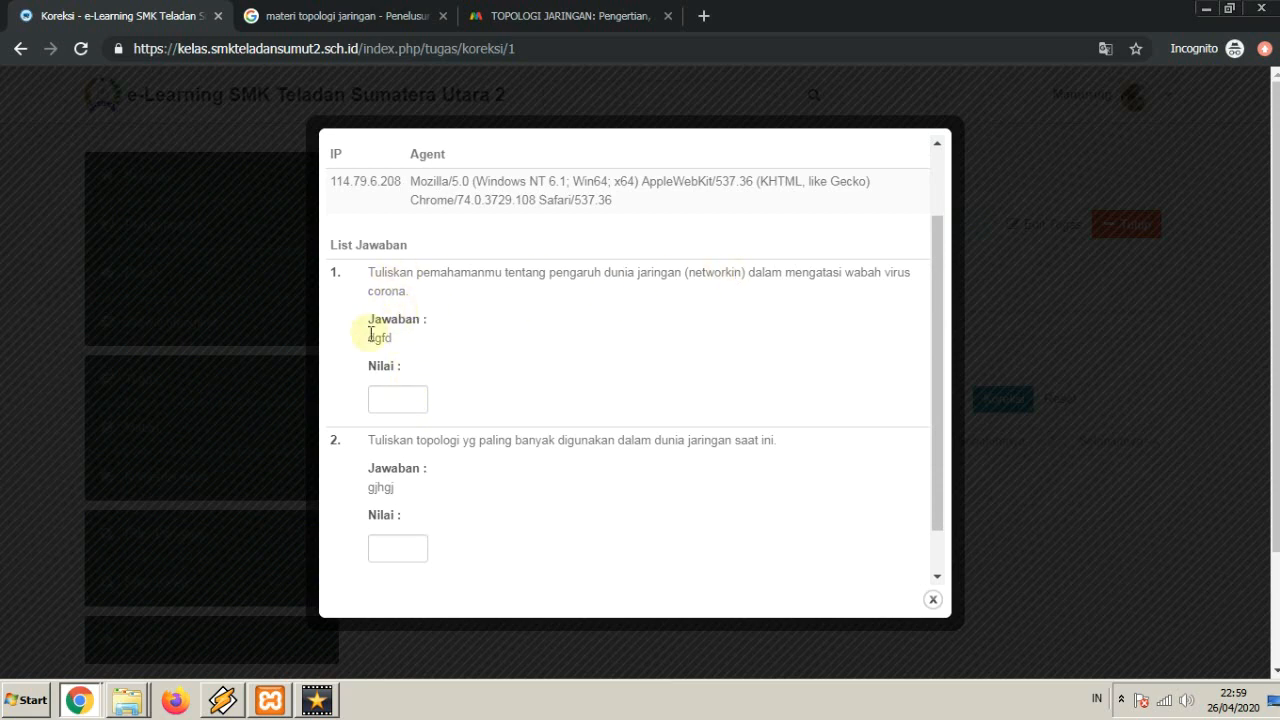
Score the first answer 25 and the second answer 15, and save the scores
{"action": "left_click", "coordinate": [405, 398]}
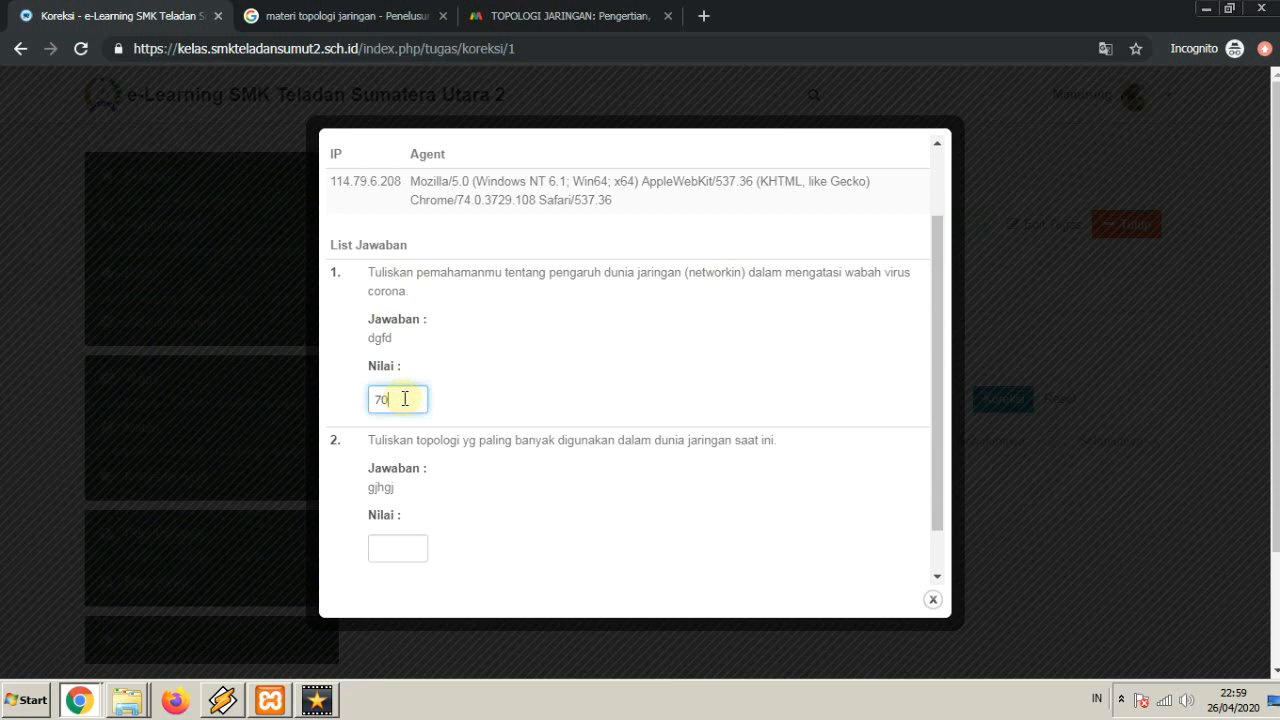
{"action": "left_click_drag", "start_coordinate": [405, 398], "coordinate": [373, 400]}
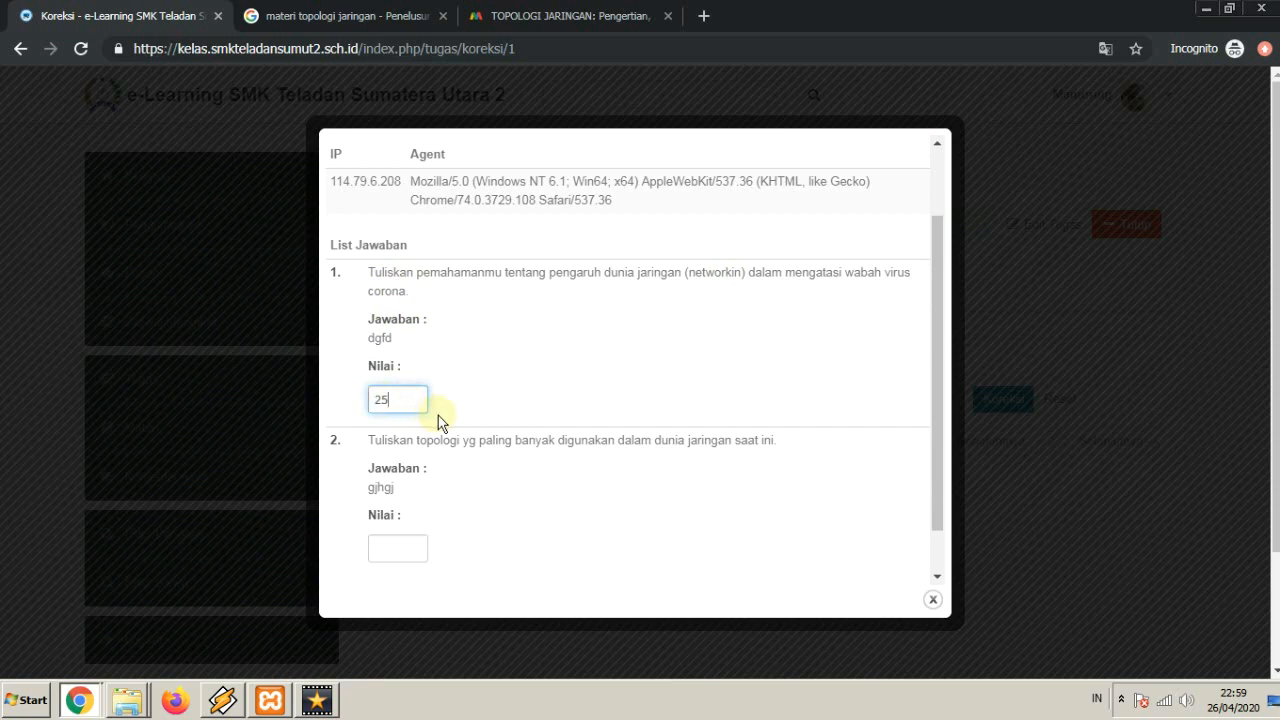
{"action": "scroll", "coordinate": [437, 420], "scroll_direction": "down", "scroll_amount": 1}
{"action": "left_click", "coordinate": [415, 495]}
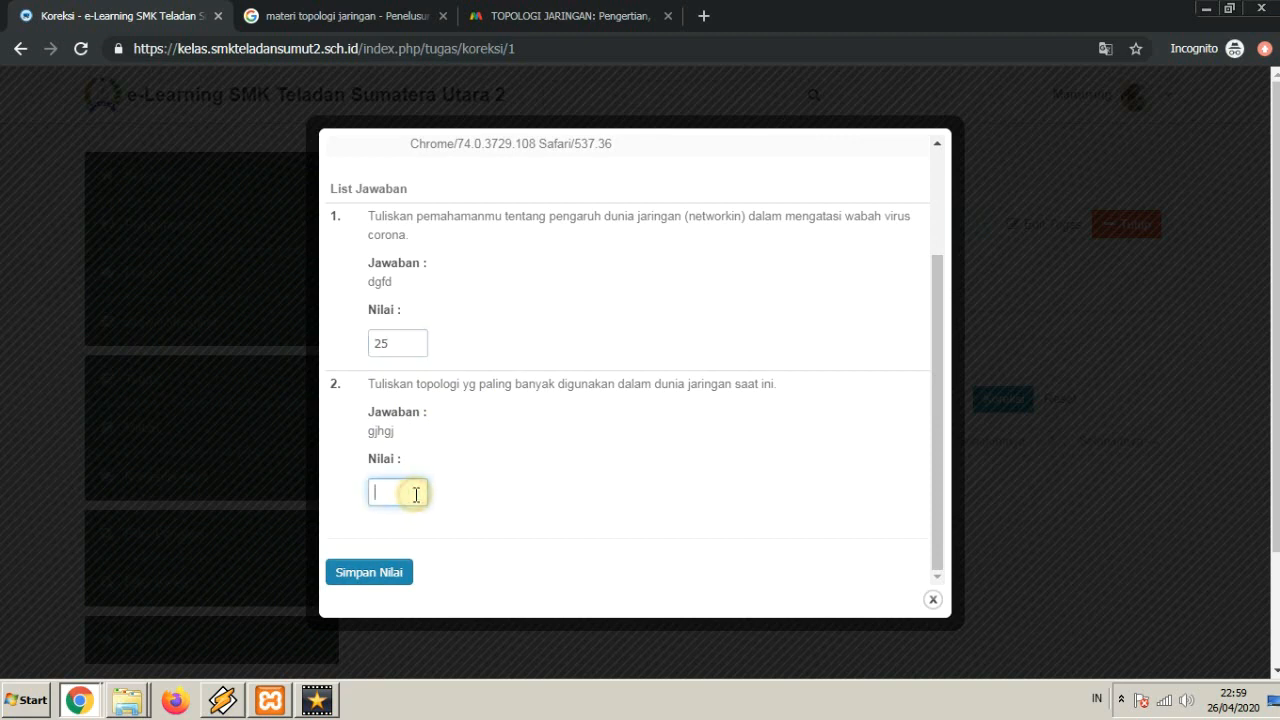
{"action": "type", "text": "15"}
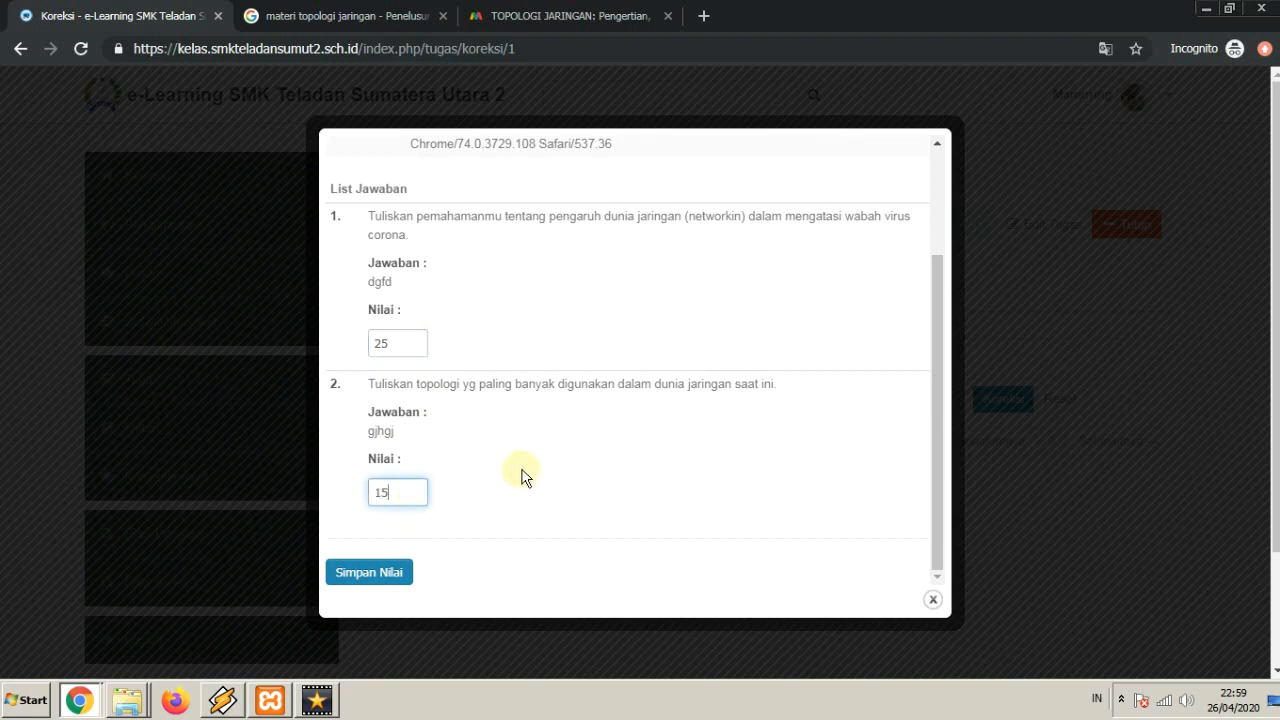
{"action": "left_click", "coordinate": [393, 580]}
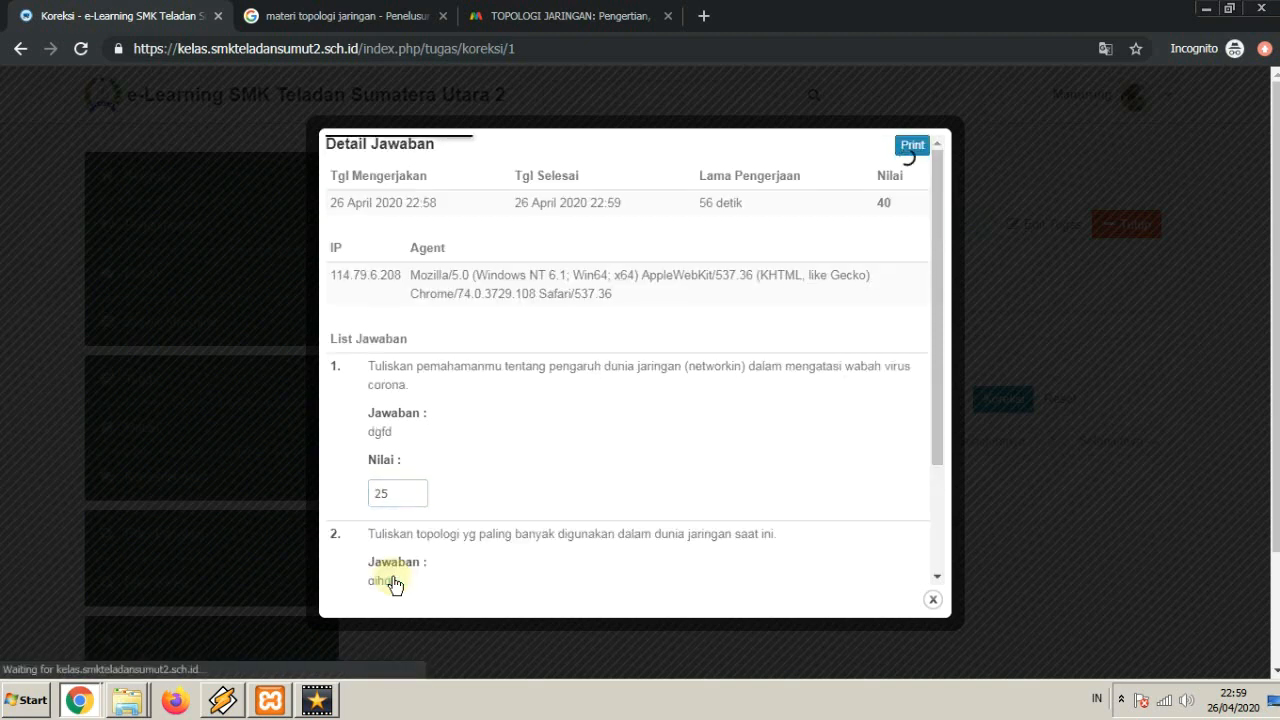
Check the graded answer details, open their printable version and look through the page
{"action": "scroll", "coordinate": [612, 471], "scroll_direction": "down", "scroll_amount": 2}
{"action": "scroll", "coordinate": [612, 471], "scroll_direction": "up", "scroll_amount": 2}
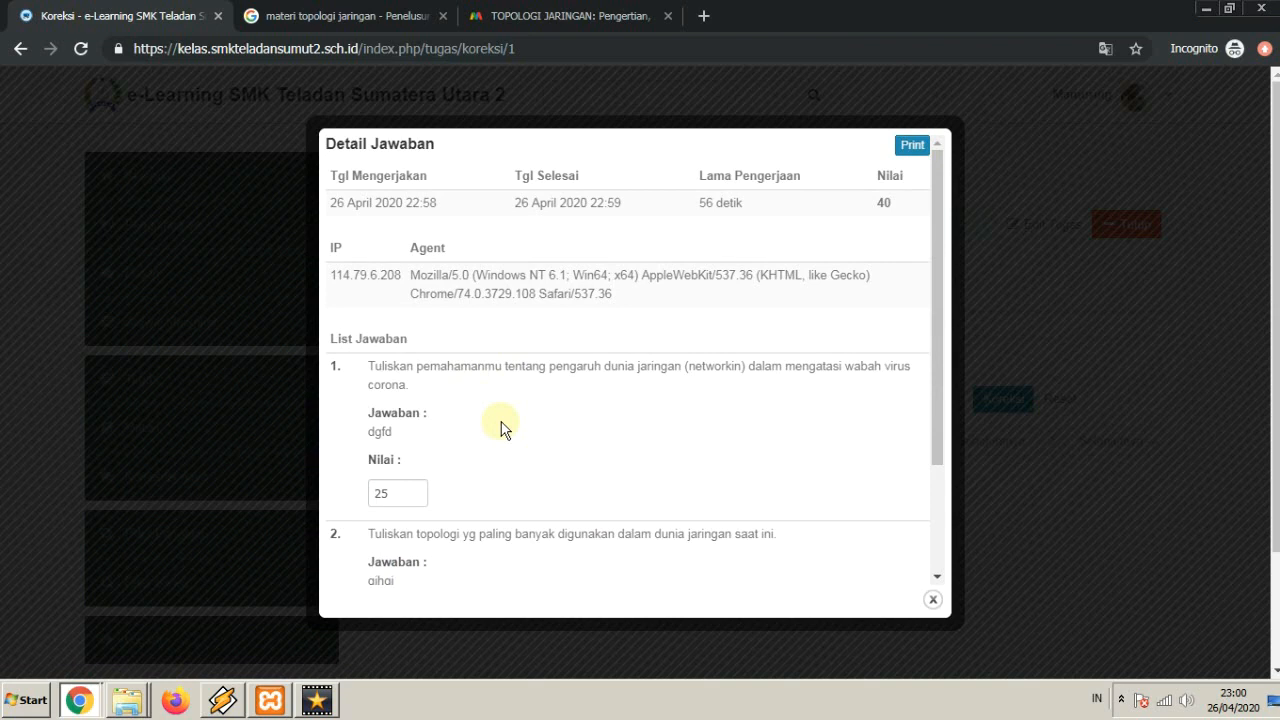
{"action": "left_click", "coordinate": [907, 150]}
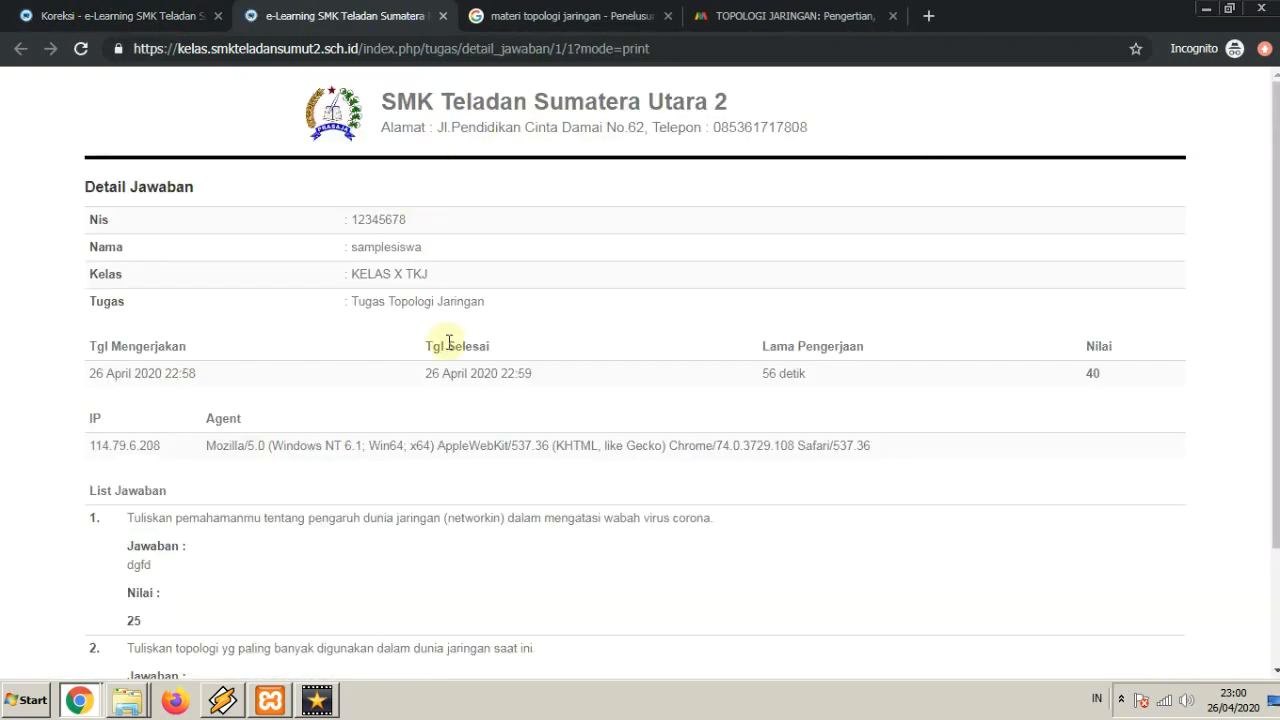
{"action": "scroll", "coordinate": [449, 342], "scroll_direction": "down", "scroll_amount": 2}
{"action": "scroll", "coordinate": [449, 342], "scroll_direction": "up", "scroll_amount": 2}
{"action": "scroll", "coordinate": [449, 342], "scroll_direction": "down", "scroll_amount": 2}
{"action": "scroll", "coordinate": [447, 341], "scroll_direction": "up", "scroll_amount": 2}
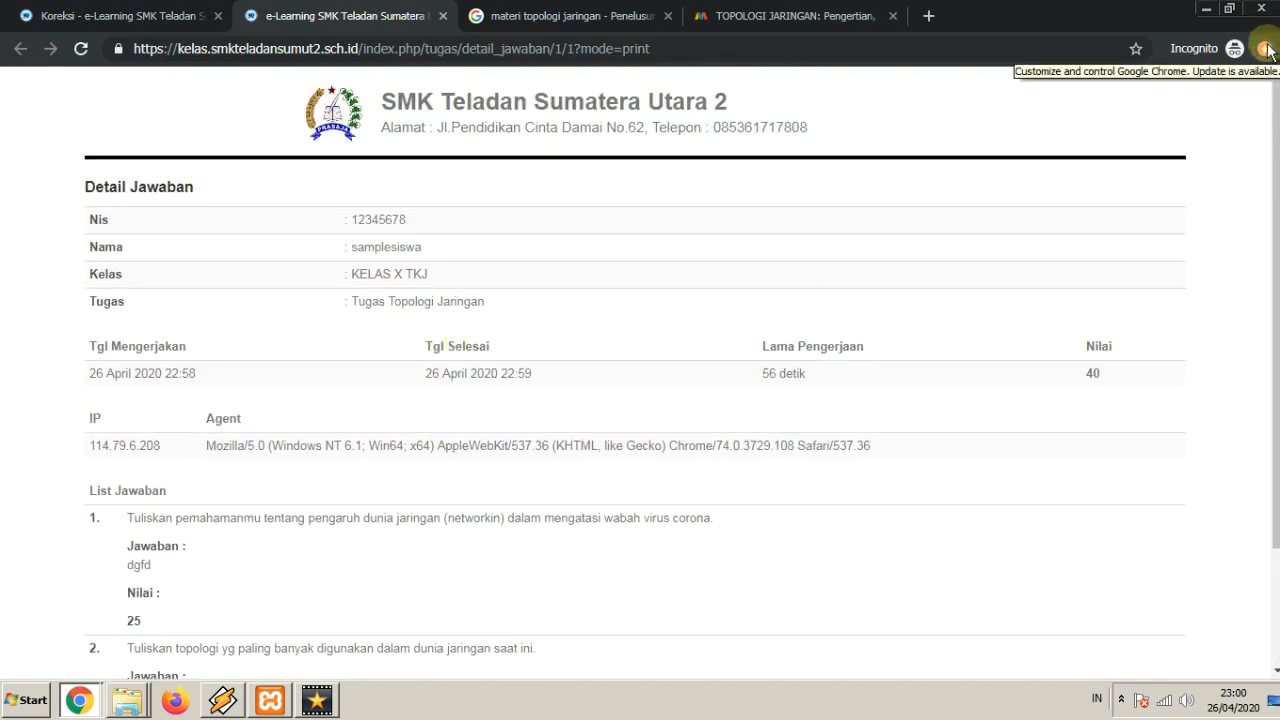
Preview the printout of the answer details at an enlarged size, cancel printing and recheck the page
{"action": "left_click", "coordinate": [1264, 48]}
{"action": "left_click", "coordinate": [1072, 269]}
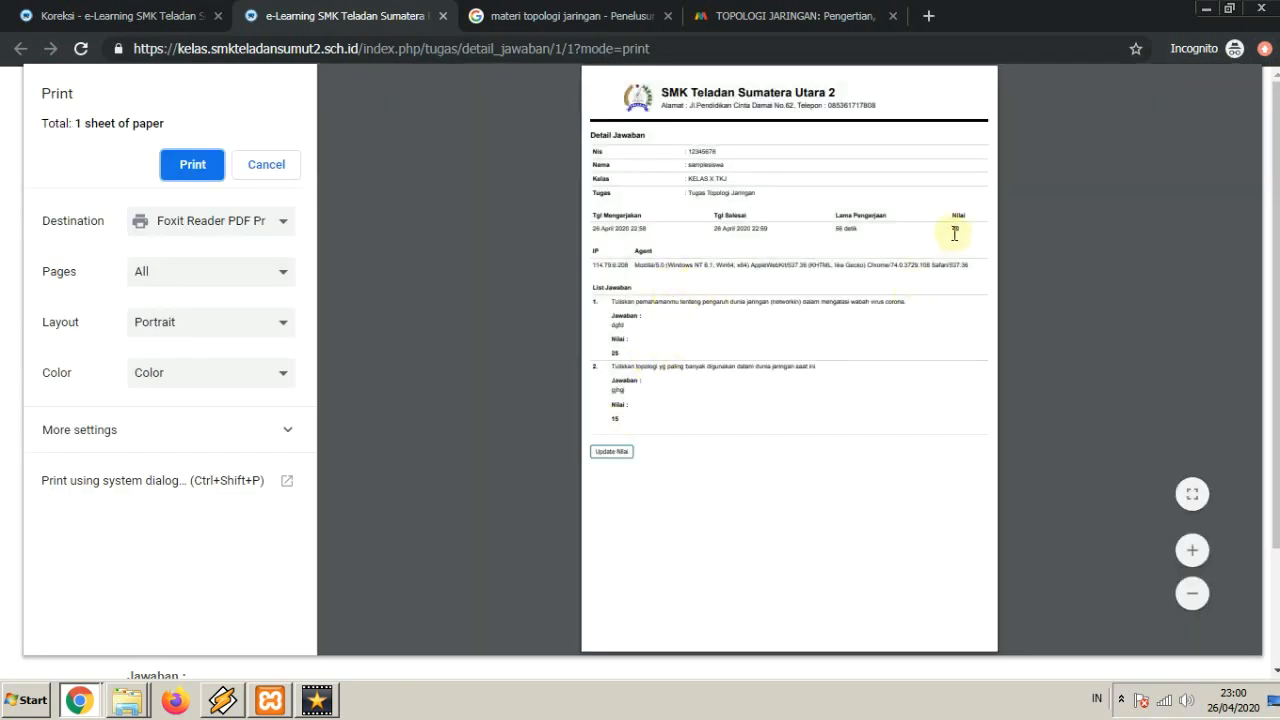
{"action": "left_click", "coordinate": [1191, 550]}
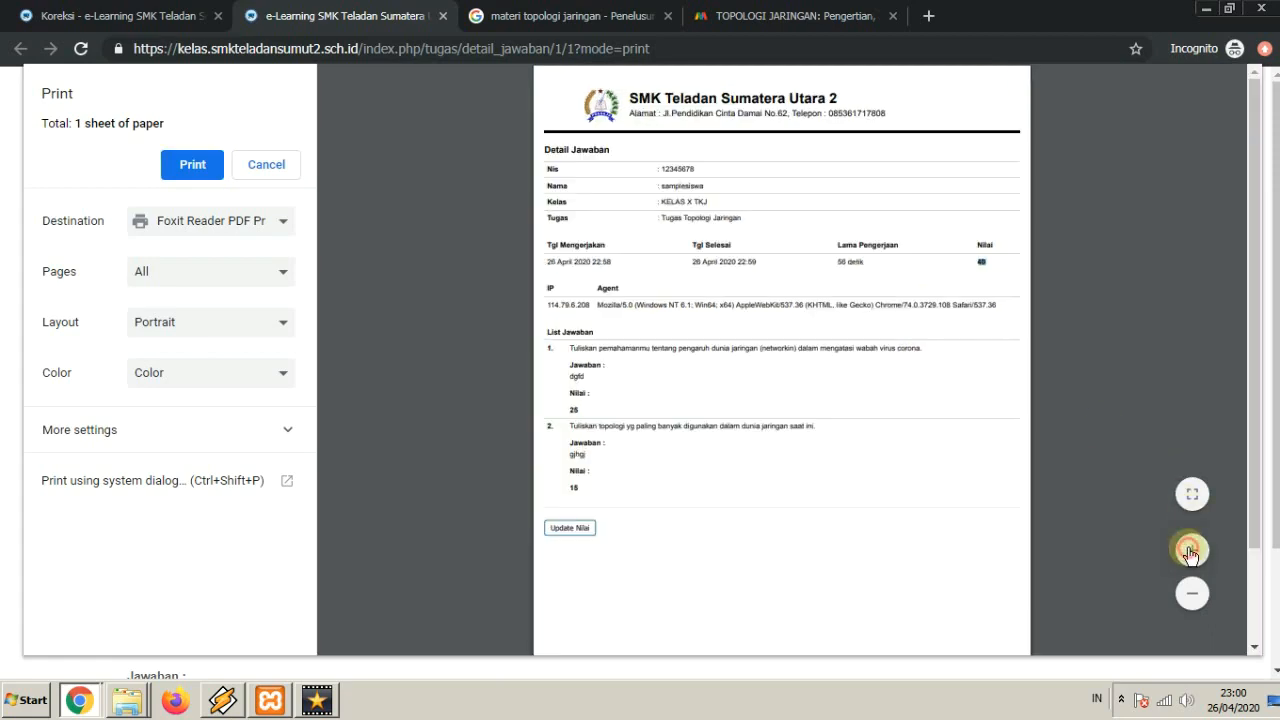
{"action": "left_click", "coordinate": [1190, 552]}
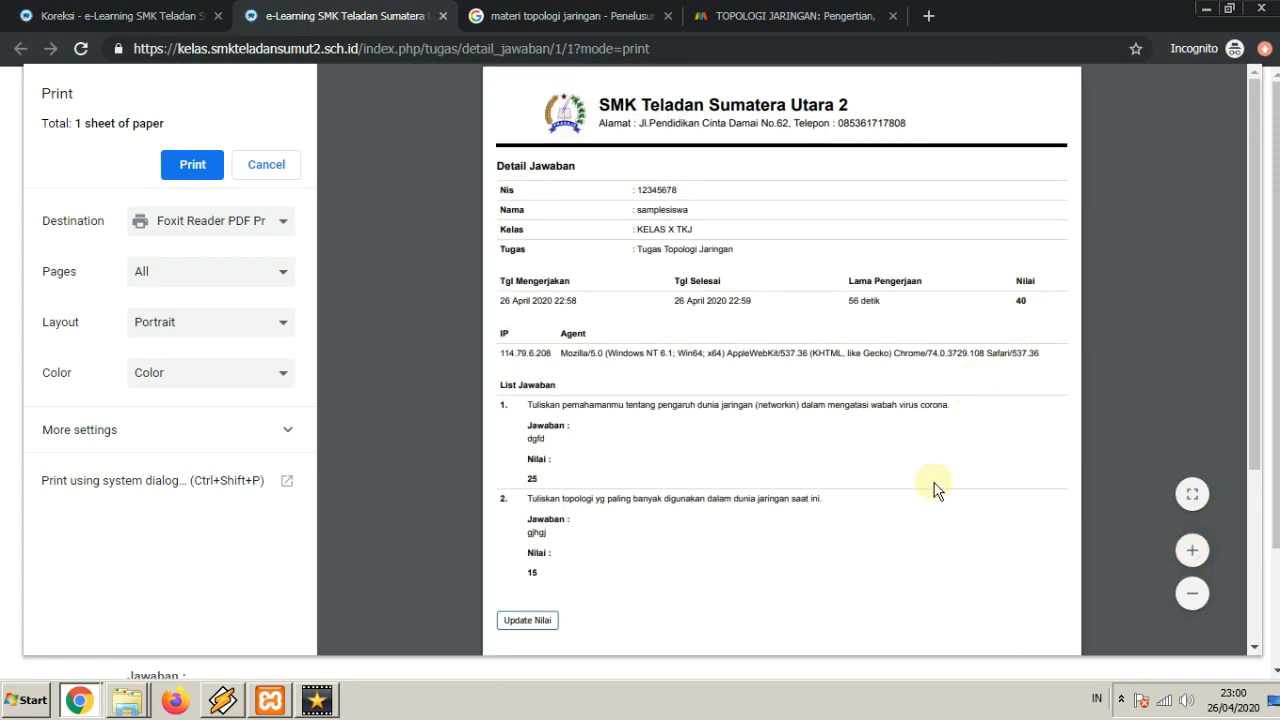
{"action": "scroll", "coordinate": [611, 331], "scroll_direction": "down", "scroll_amount": 3}
{"action": "scroll", "coordinate": [611, 331], "scroll_direction": "up", "scroll_amount": 3}
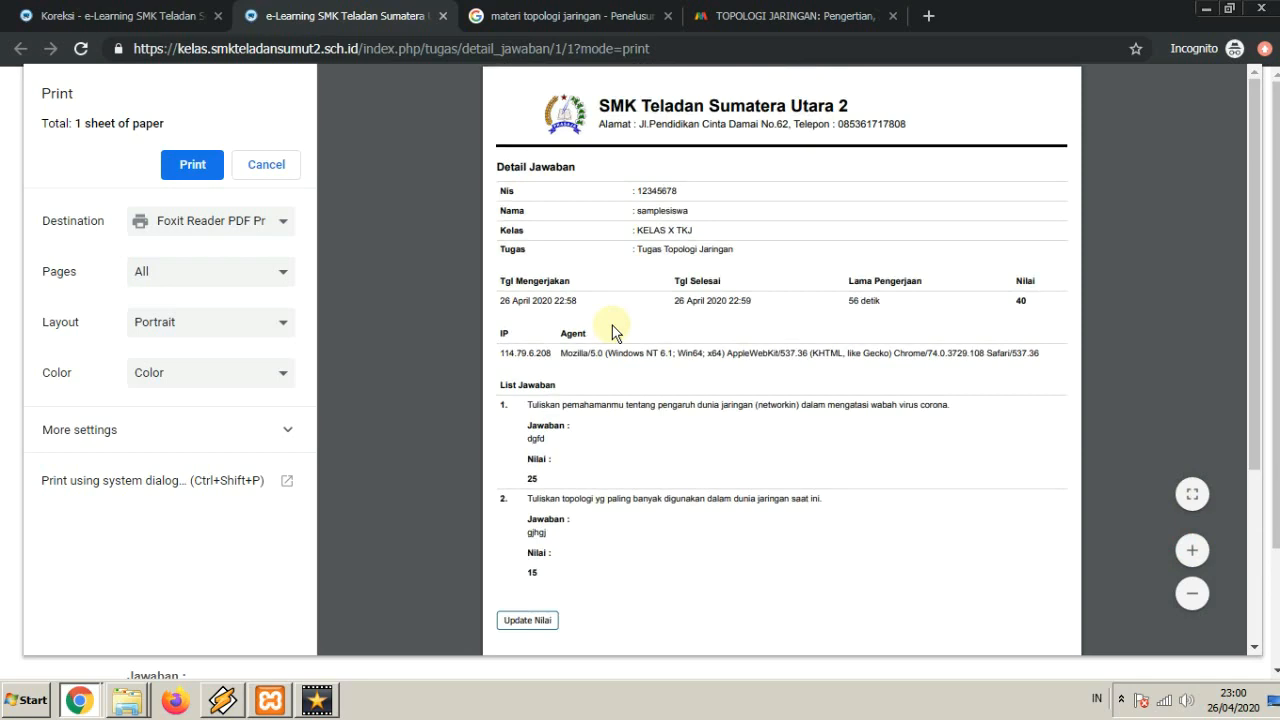
{"action": "left_click", "coordinate": [268, 166]}
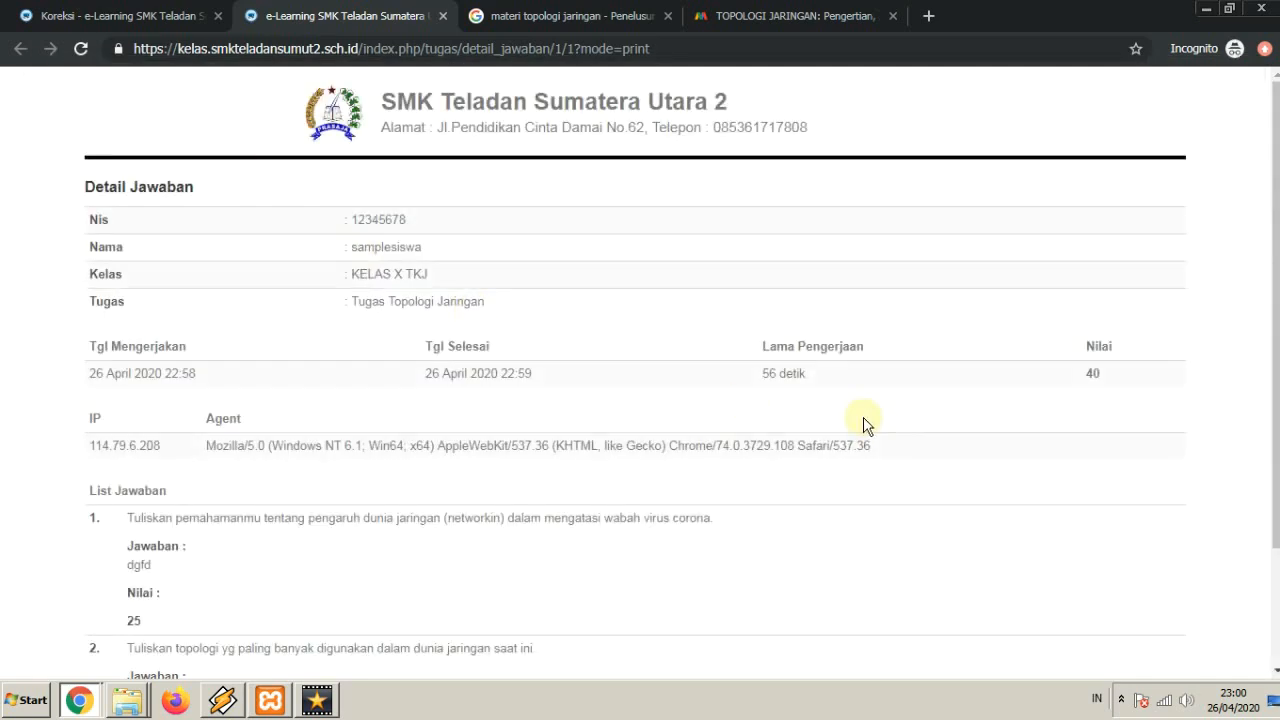
{"action": "scroll", "coordinate": [797, 446], "scroll_direction": "down", "scroll_amount": 3}
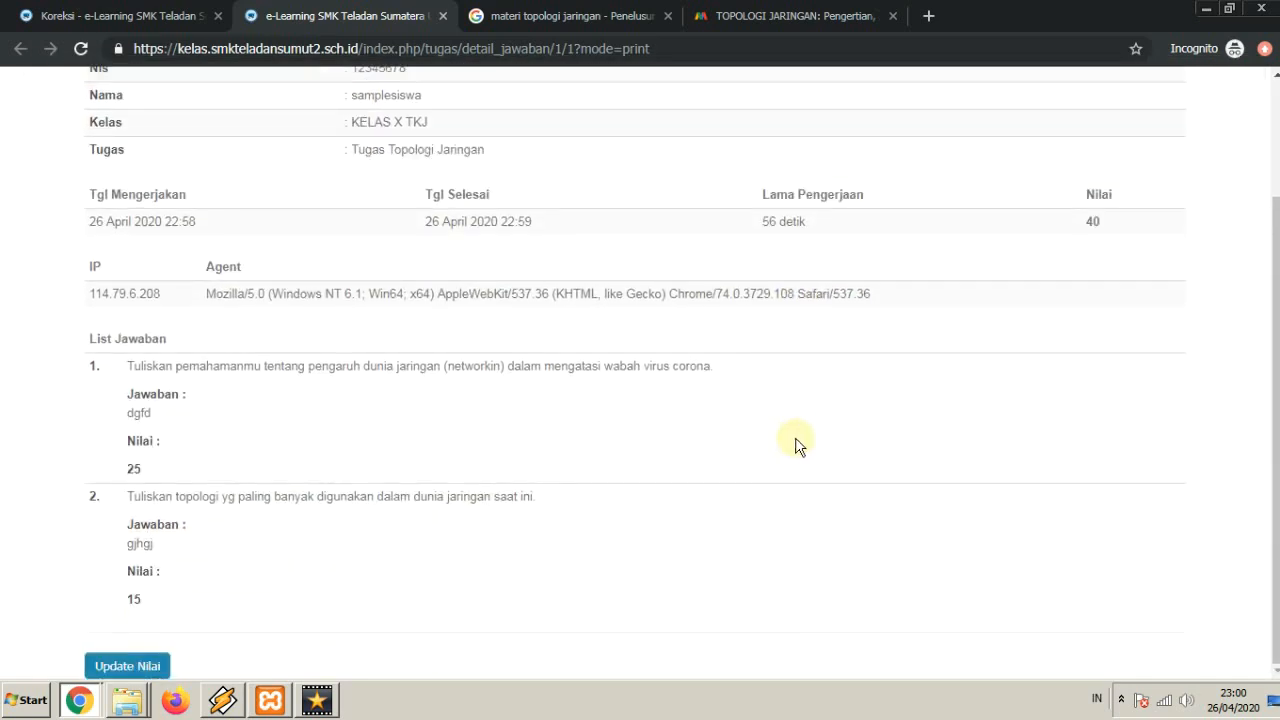
{"action": "scroll", "coordinate": [797, 446], "scroll_direction": "up", "scroll_amount": 3}
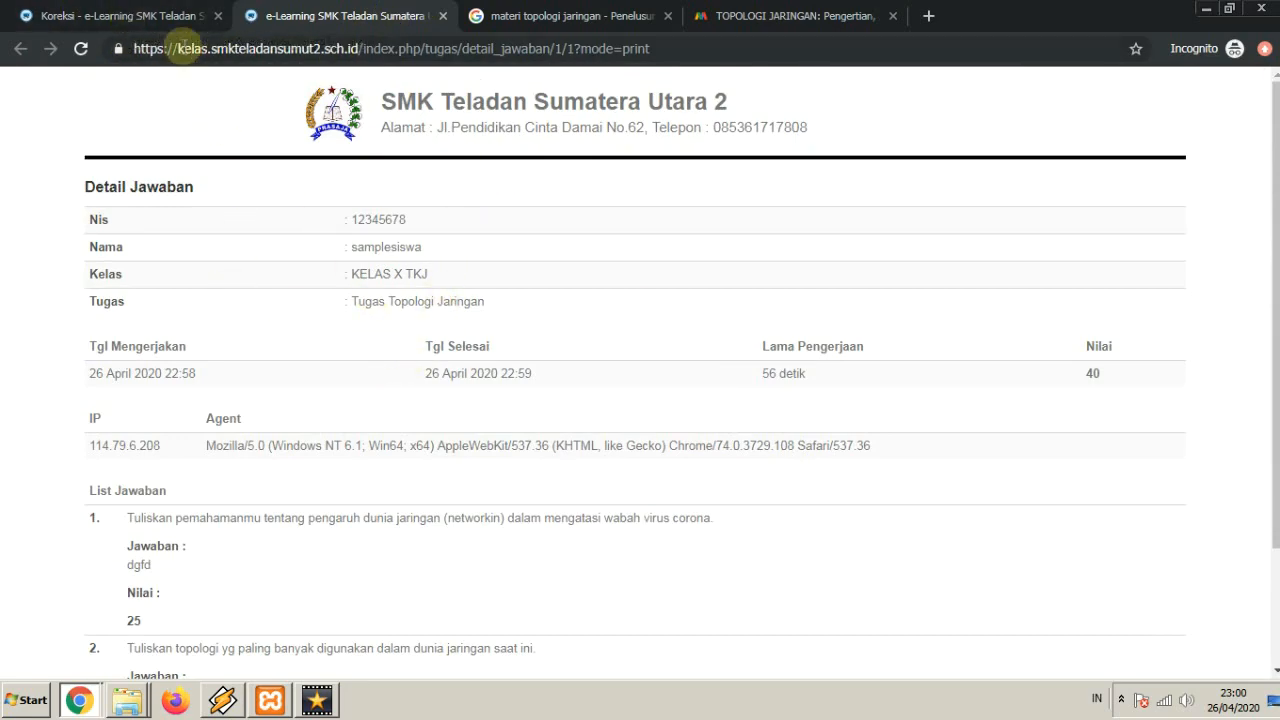
Close the student's graded answer details and return to the teacher's assignment list
{"action": "left_click", "coordinate": [195, 16]}
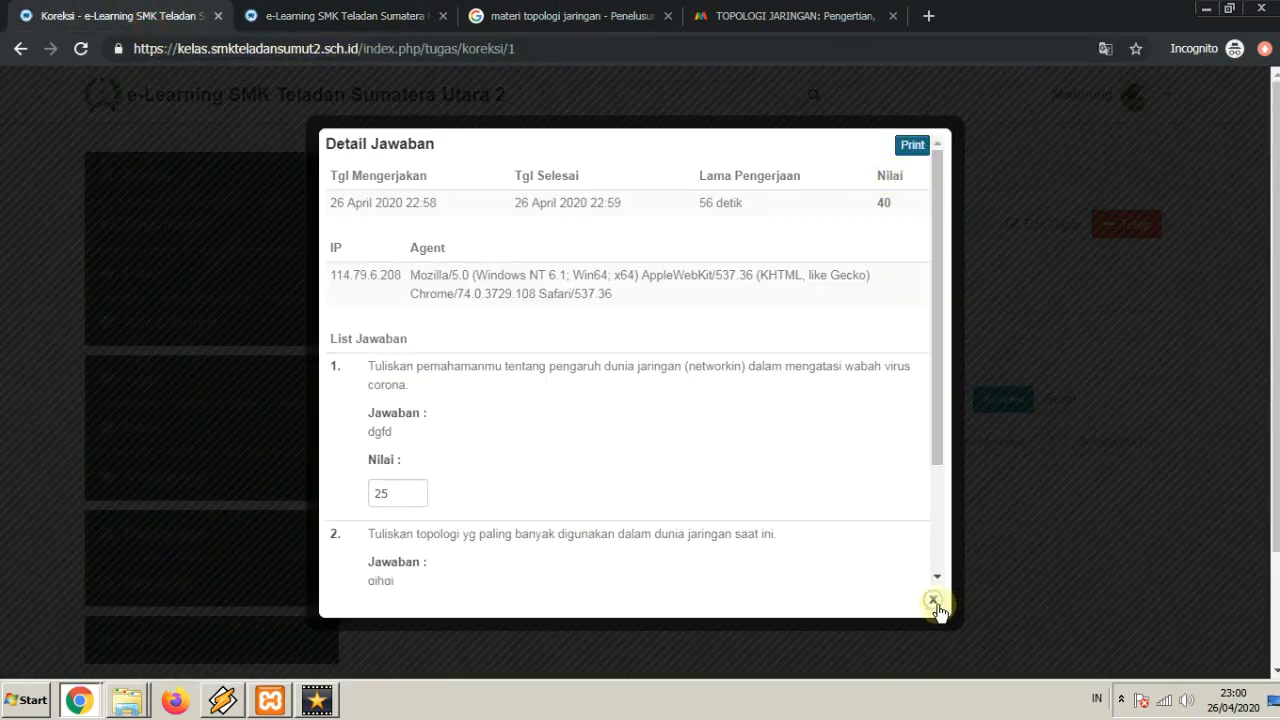
{"action": "left_click", "coordinate": [933, 601]}
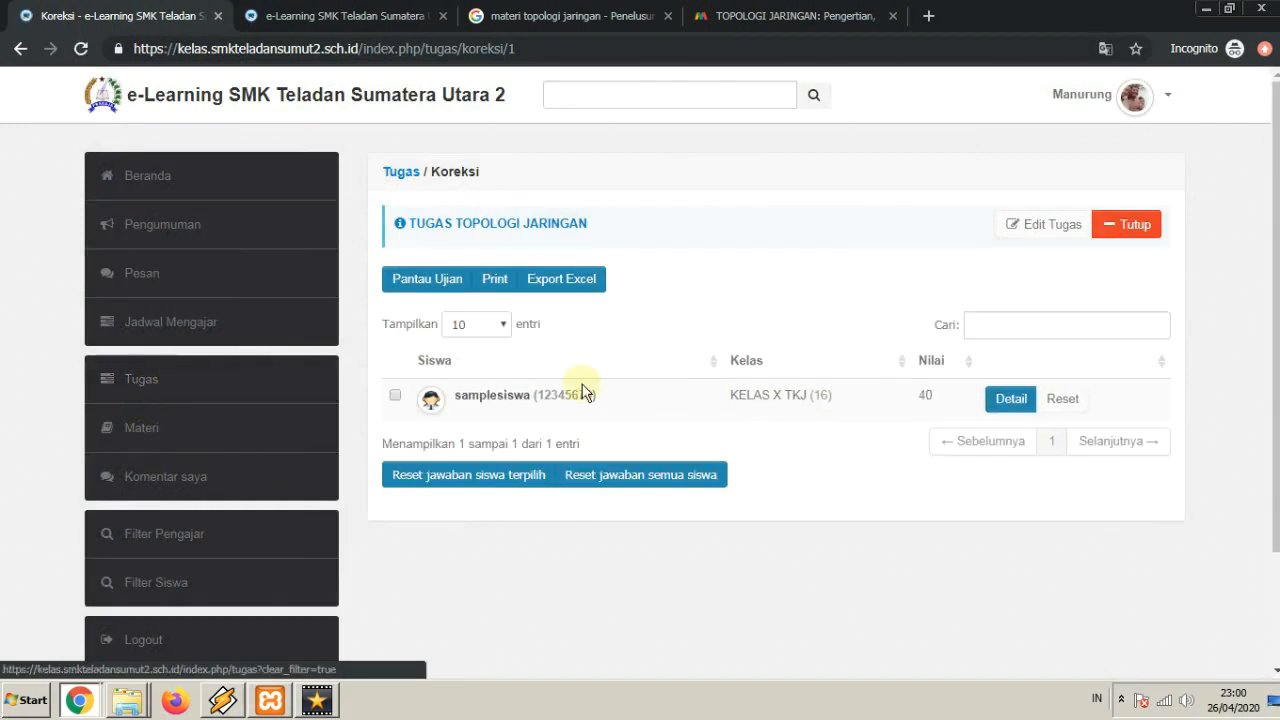
{"action": "left_click", "coordinate": [147, 380]}
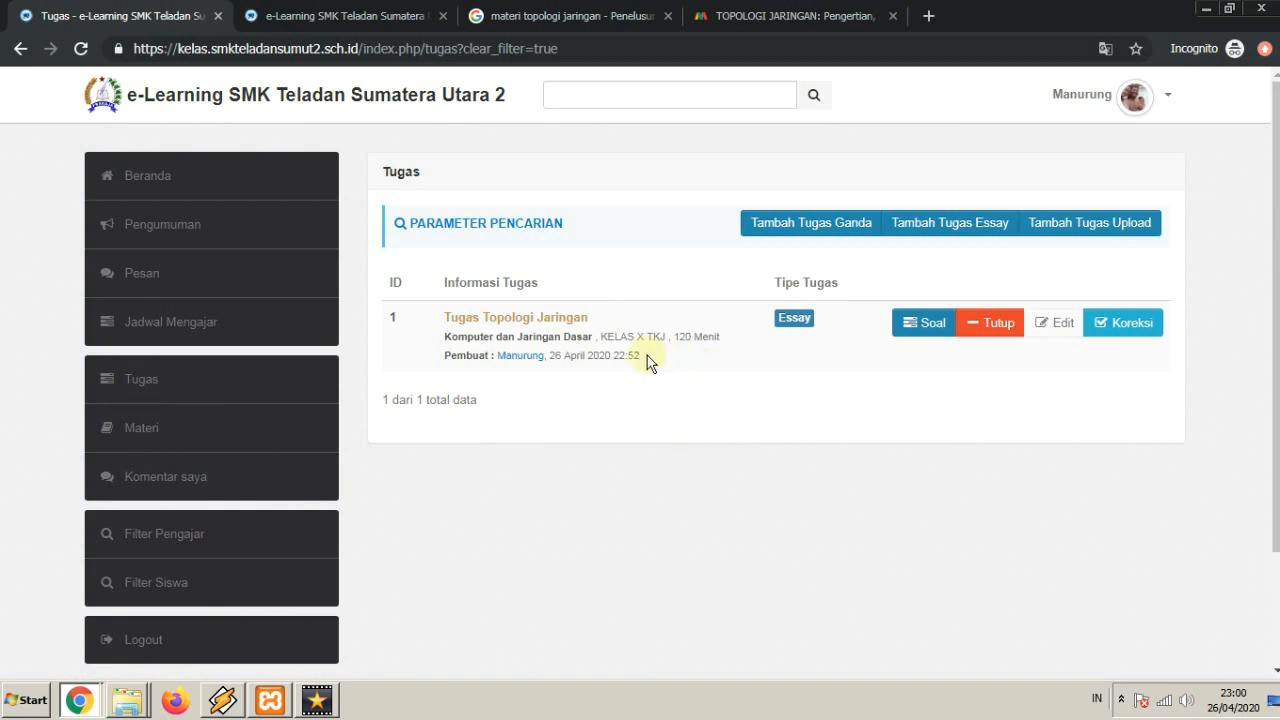
Open the question management page of Tugas Topologi Jaringan and look through its assignment information and question list
{"action": "left_click", "coordinate": [90, 682]}
{"action": "left_click", "coordinate": [98, 661]}
{"action": "left_click", "coordinate": [147, 383]}
{"action": "left_click", "coordinate": [930, 335]}
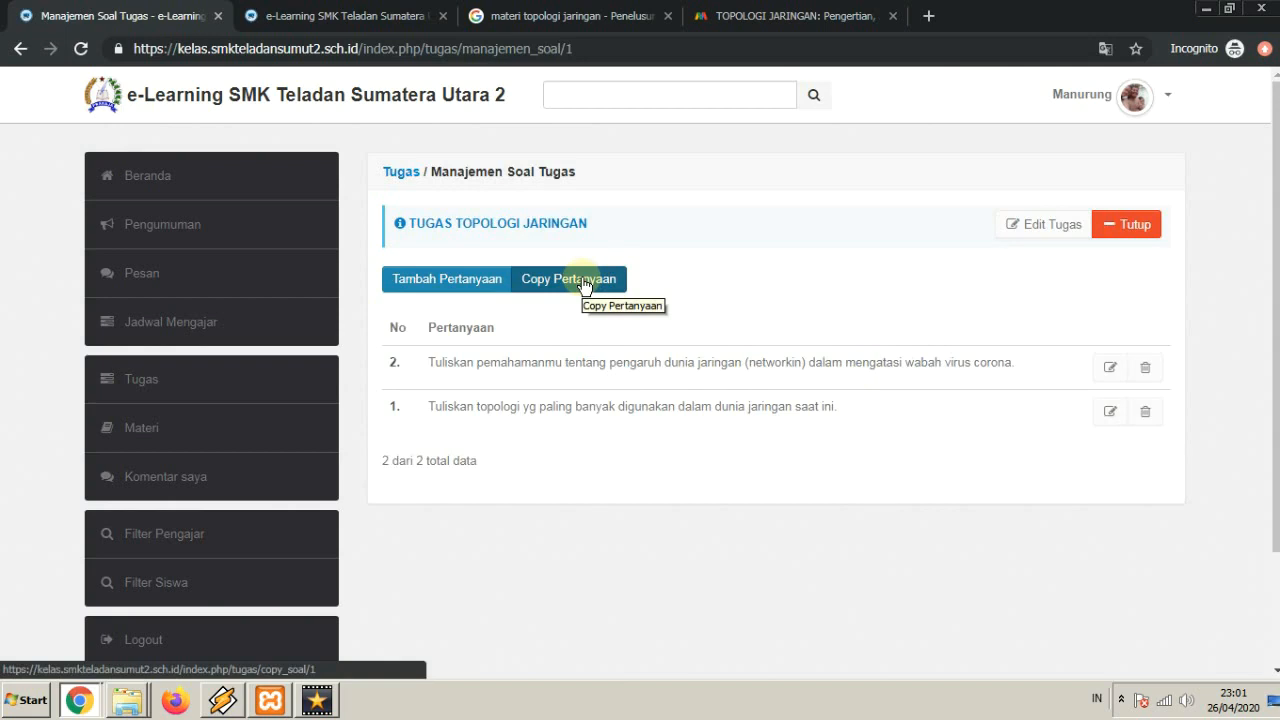
{"action": "left_click", "coordinate": [503, 226]}
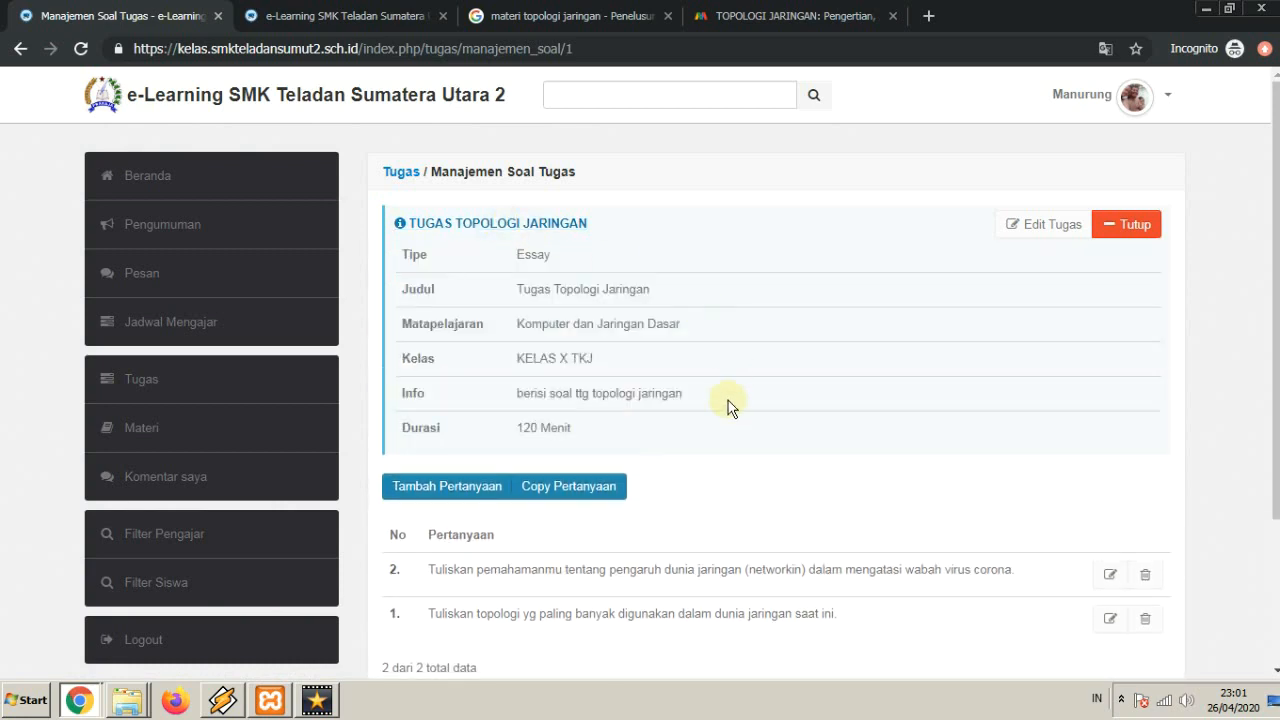
{"action": "scroll", "coordinate": [710, 400], "scroll_direction": "down", "scroll_amount": 1}
{"action": "scroll", "coordinate": [715, 385], "scroll_direction": "up", "scroll_amount": 1}
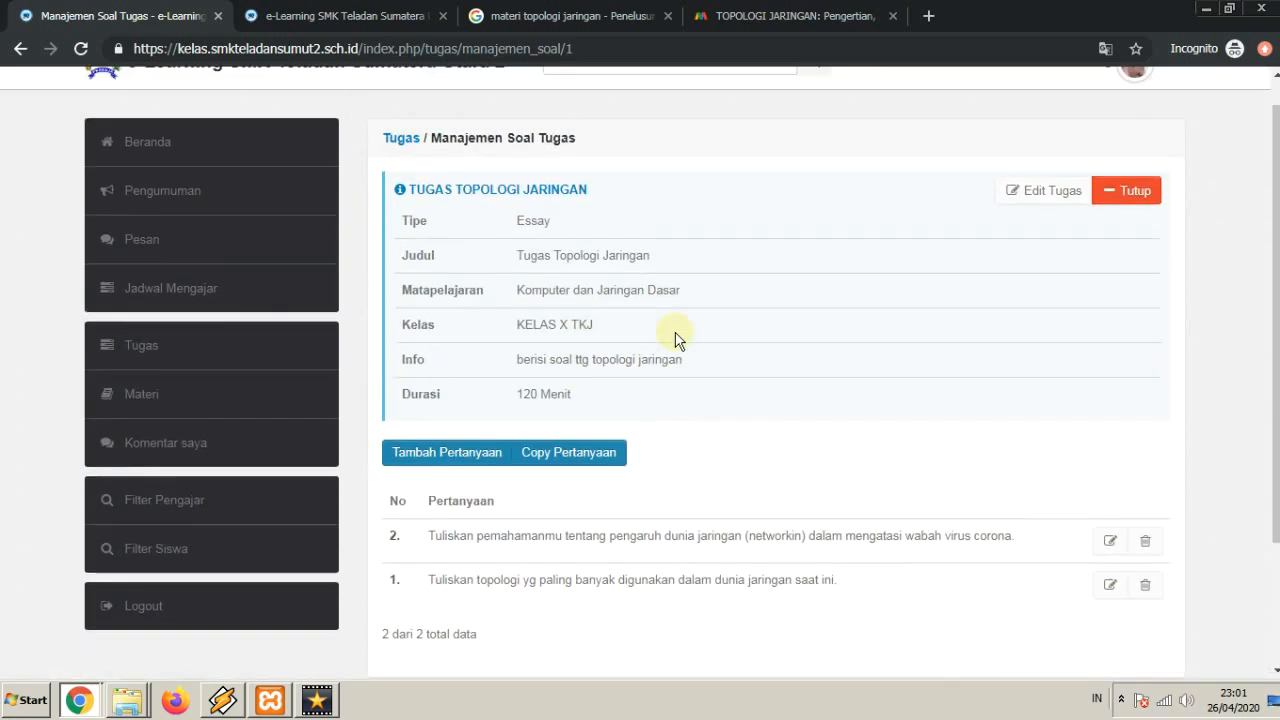
Start a new upload assignment from the assignment list and title it "tugas mengarang puisi"
{"action": "left_click", "coordinate": [176, 380]}
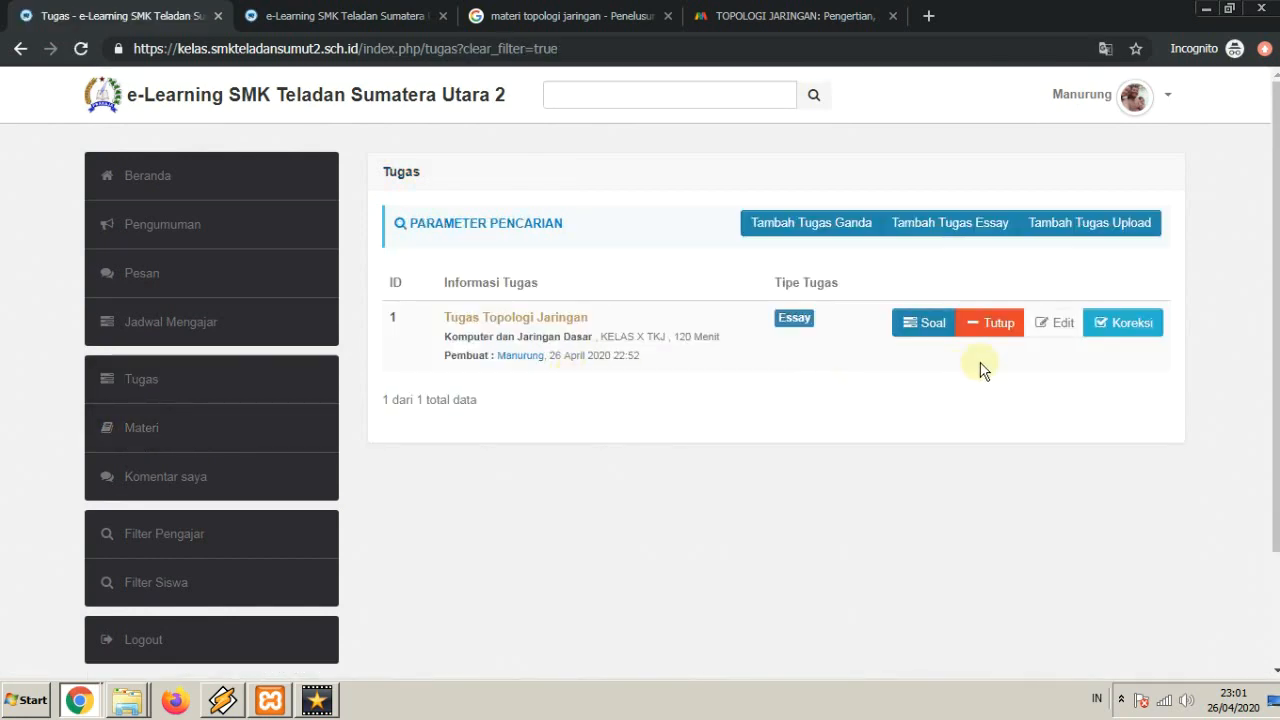
{"action": "left_click", "coordinate": [1116, 230]}
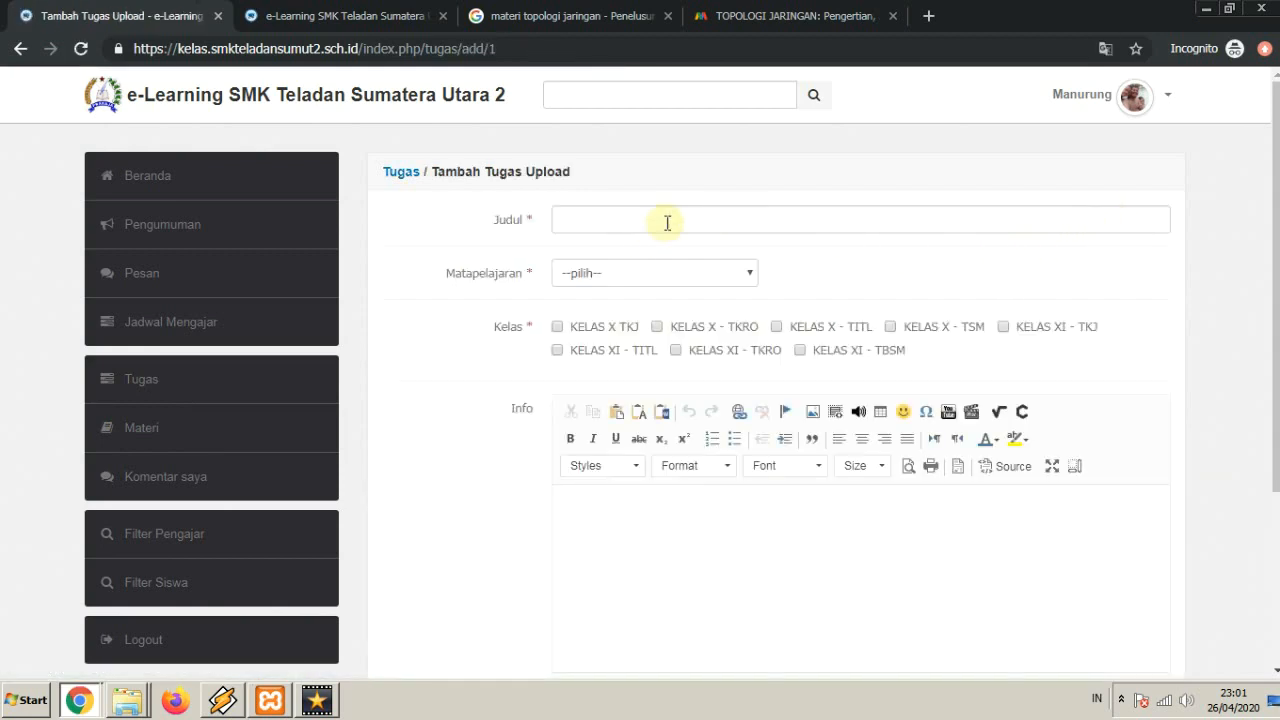
{"action": "scroll", "coordinate": [694, 419], "scroll_direction": "down", "scroll_amount": 2}
{"action": "scroll", "coordinate": [694, 419], "scroll_direction": "up", "scroll_amount": 2}
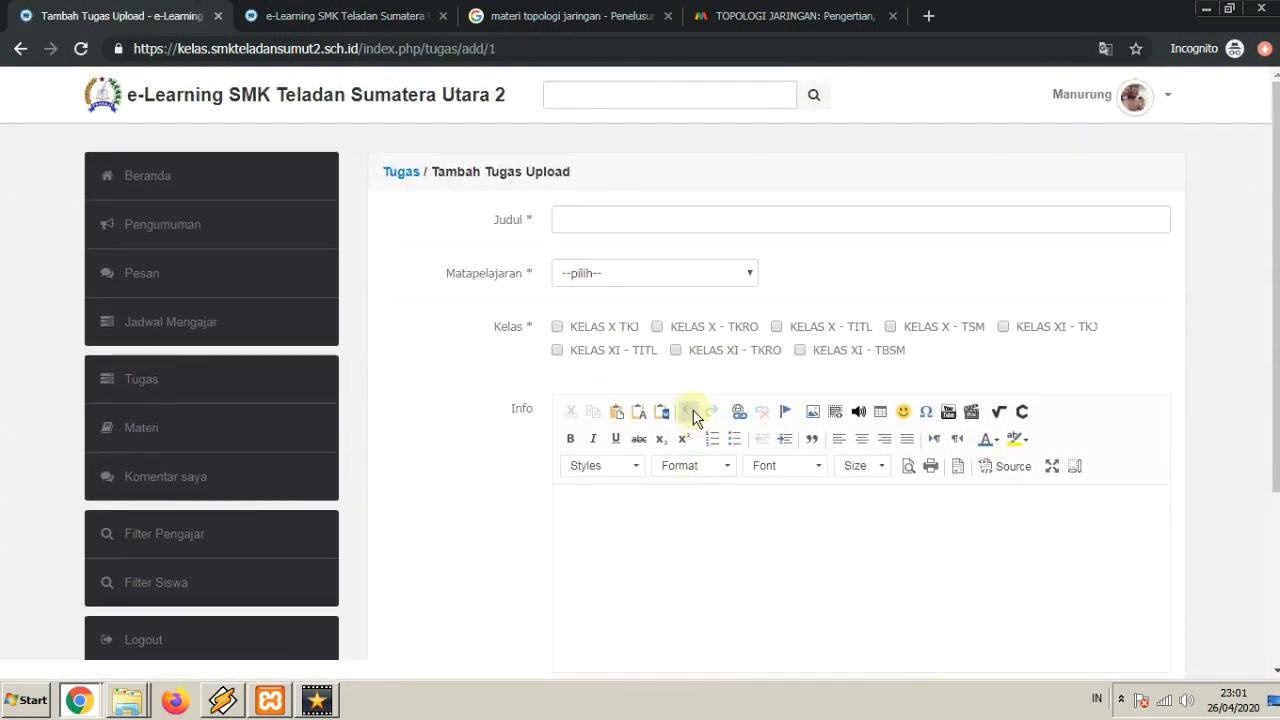
{"action": "left_click", "coordinate": [642, 222]}
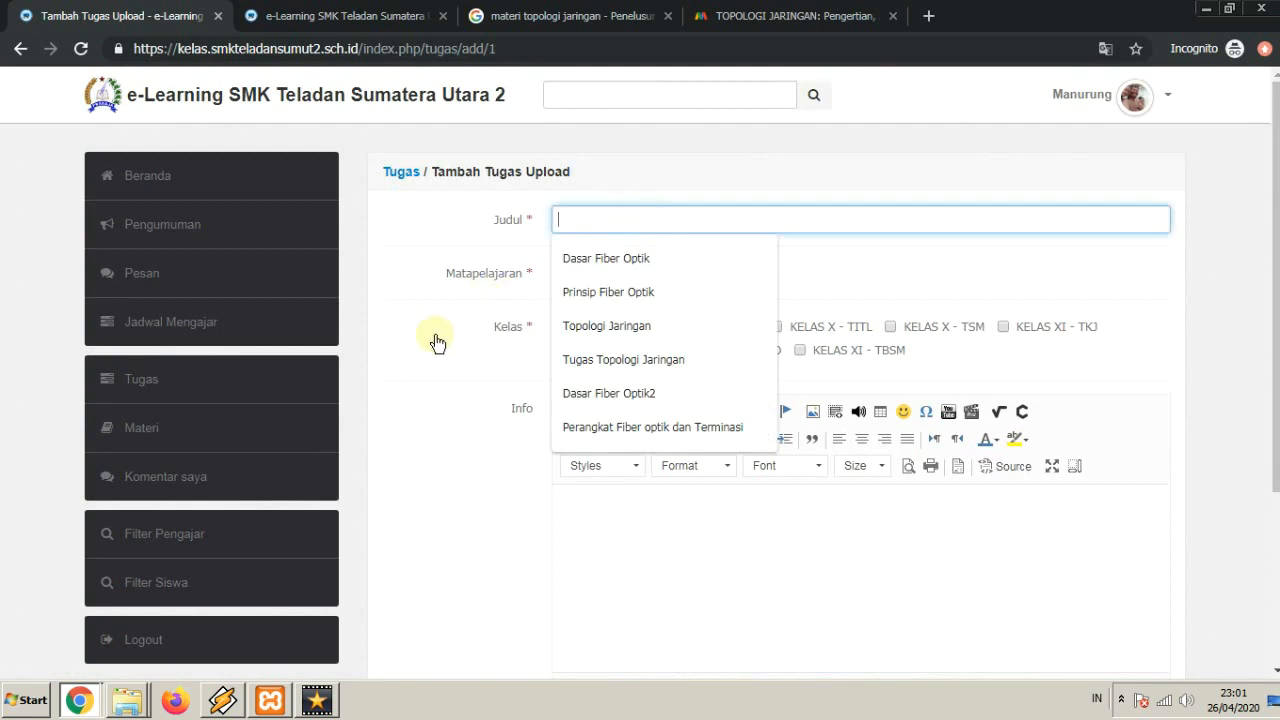
{"action": "type", "text": "t"}
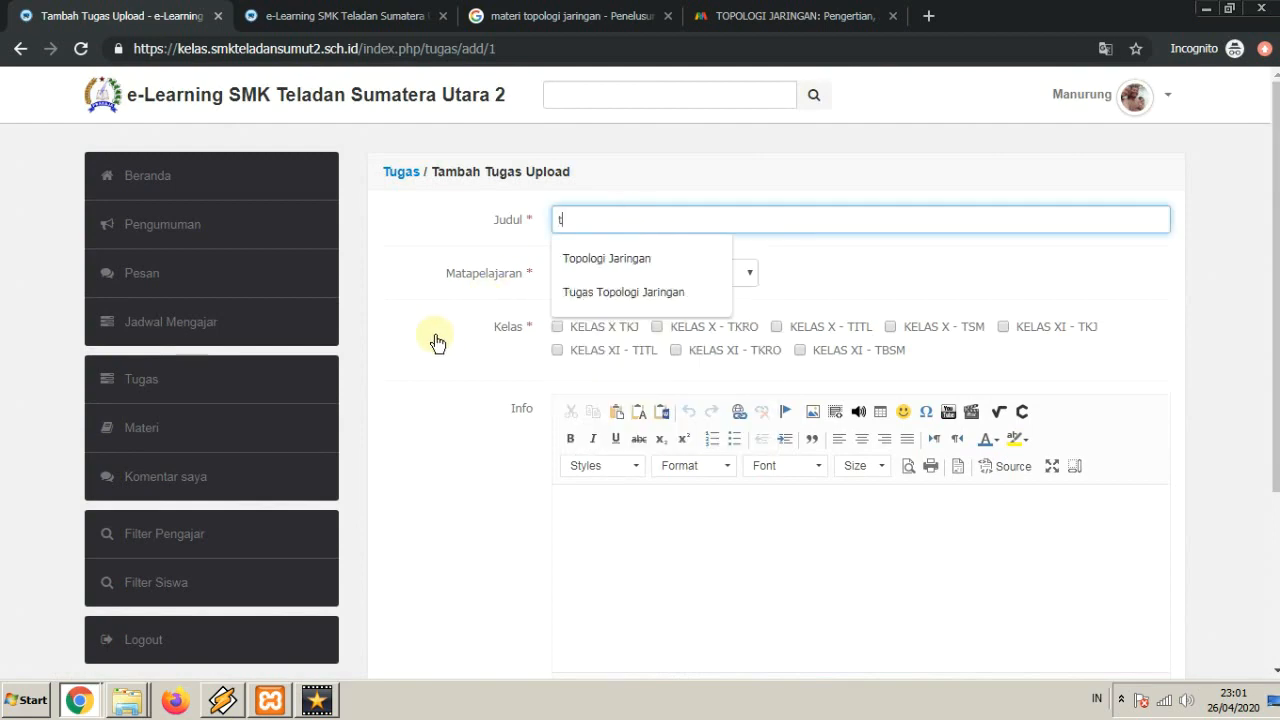
{"action": "type", "text": "ugas mengarang puisi"}
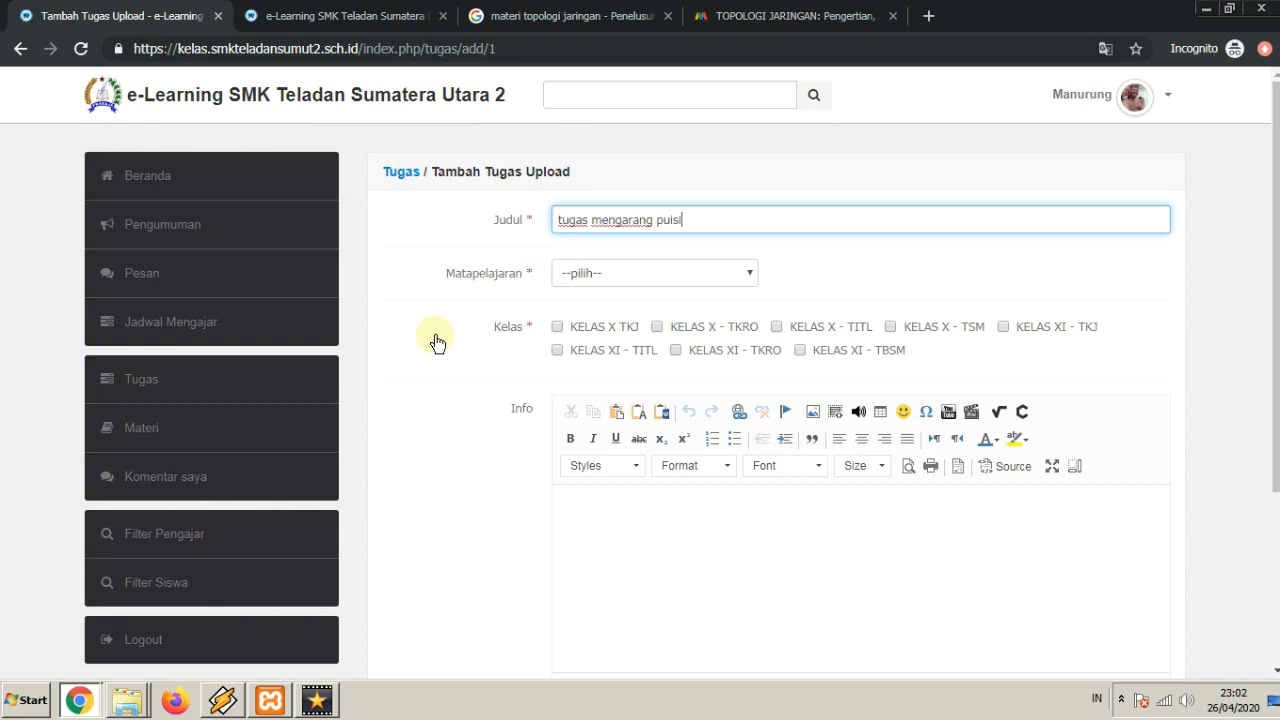
Set the subject to Komputer dan Jaringan Dasar and the class to KELAS X TKJ, saving and publishing the upload assignment
{"action": "left_click", "coordinate": [596, 278]}
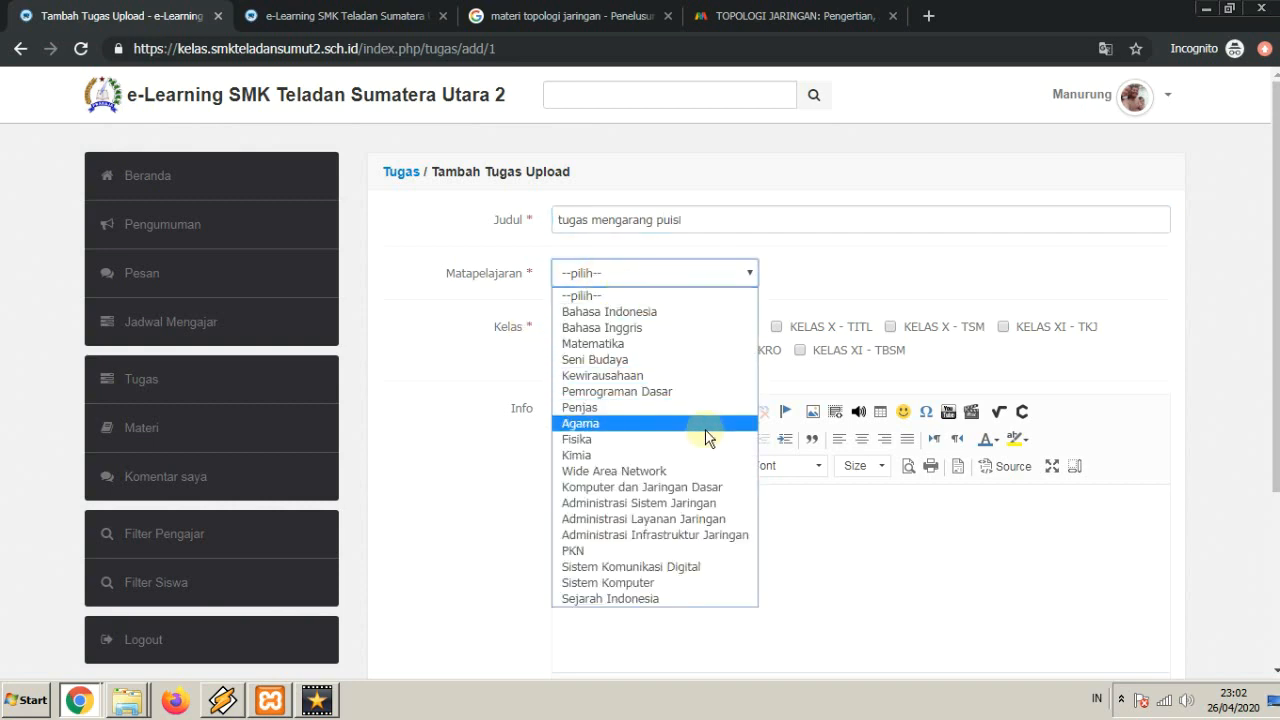
{"action": "left_click", "coordinate": [697, 487]}
{"action": "left_click", "coordinate": [562, 330]}
{"action": "scroll", "coordinate": [757, 466], "scroll_direction": "down", "scroll_amount": 3}
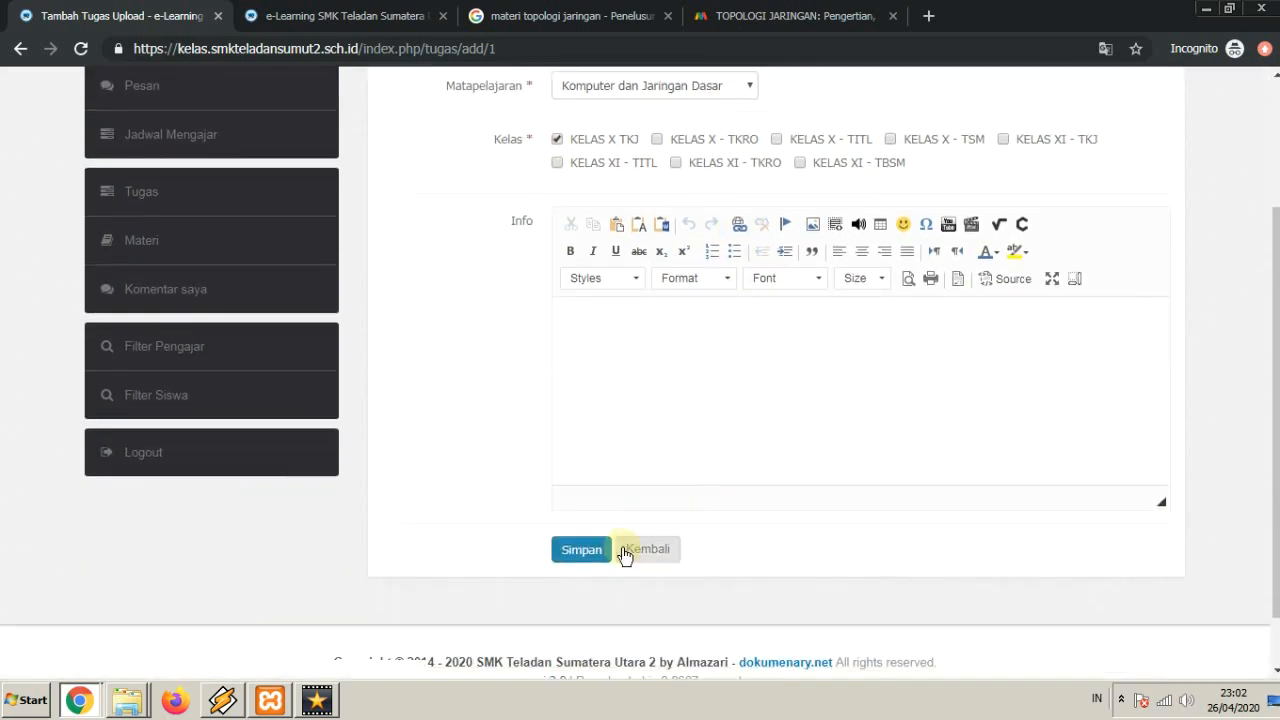
{"action": "left_click", "coordinate": [581, 551]}
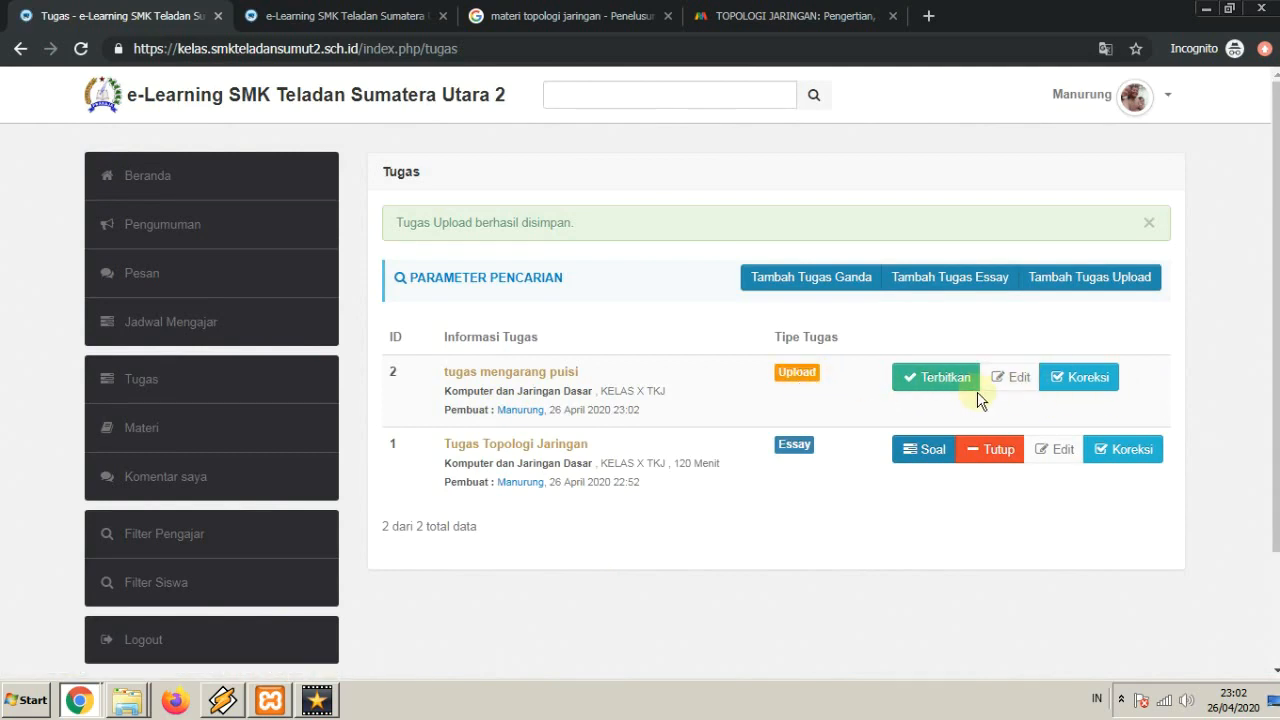
{"action": "left_click", "coordinate": [925, 390]}
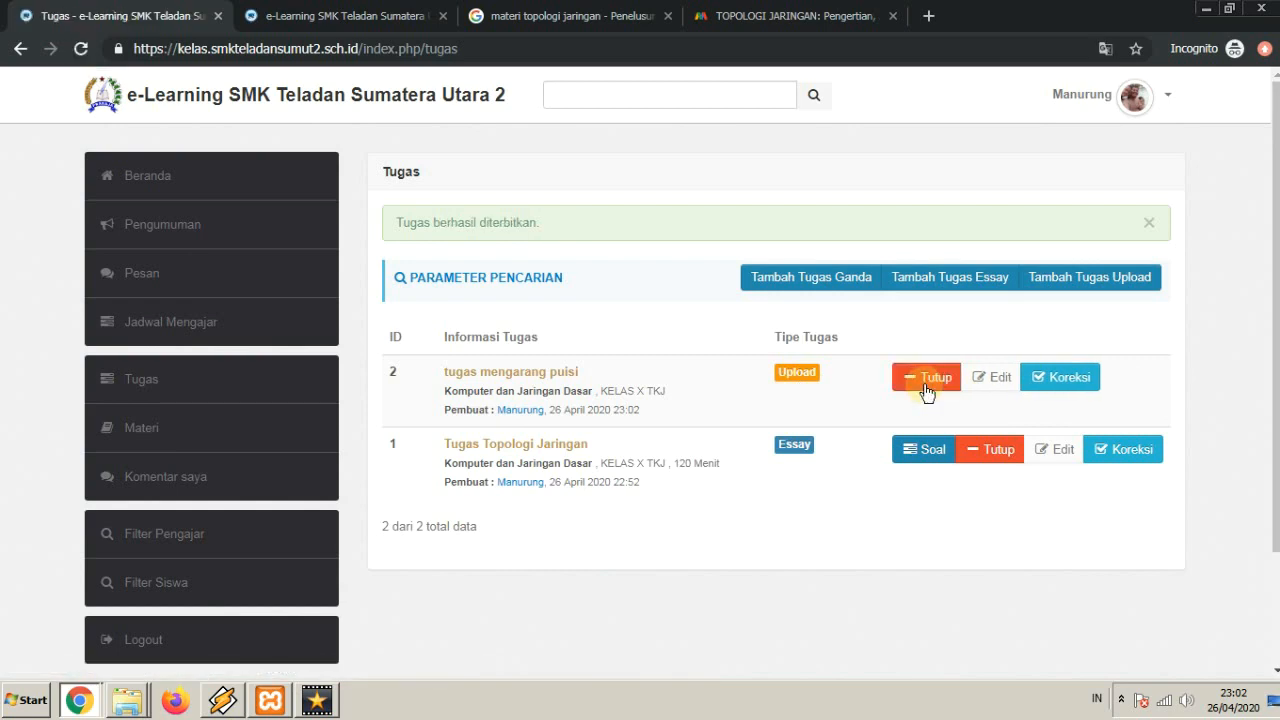
Switch to the student's browser window, reload the assignment list and start working on "tugas mengarang puisi"
{"action": "left_click", "coordinate": [88, 697]}
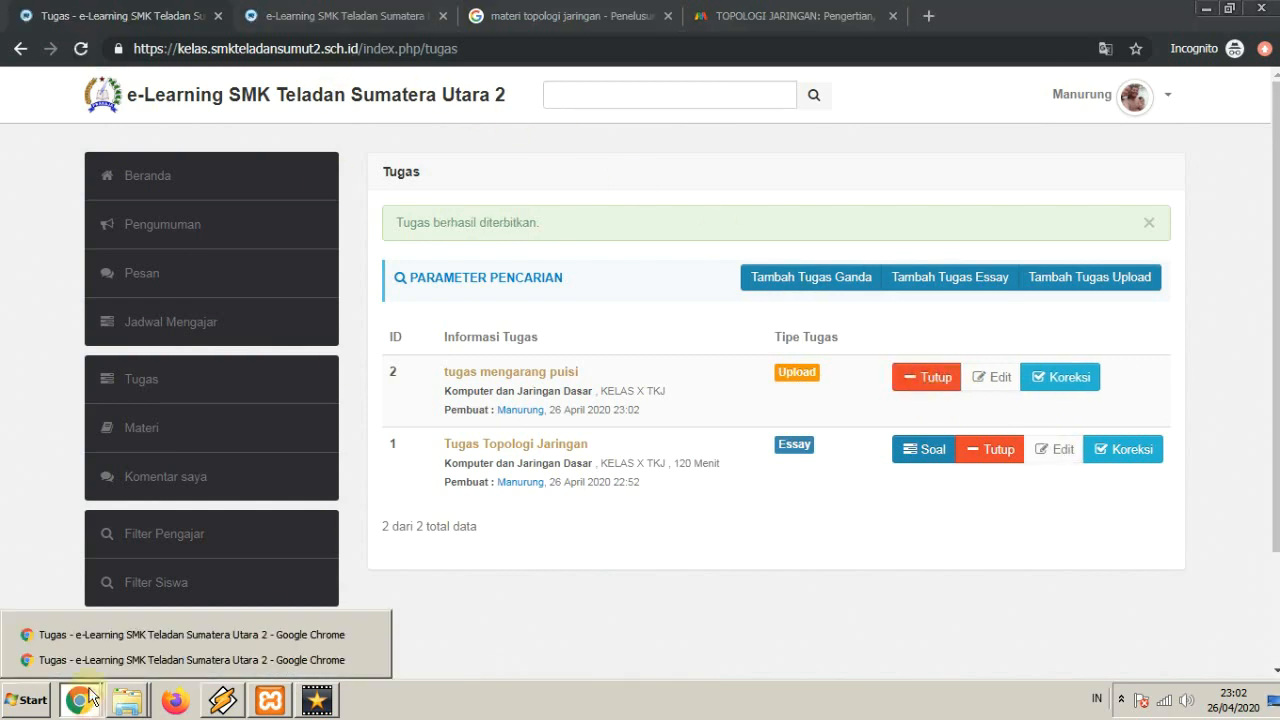
{"action": "left_click", "coordinate": [86, 634]}
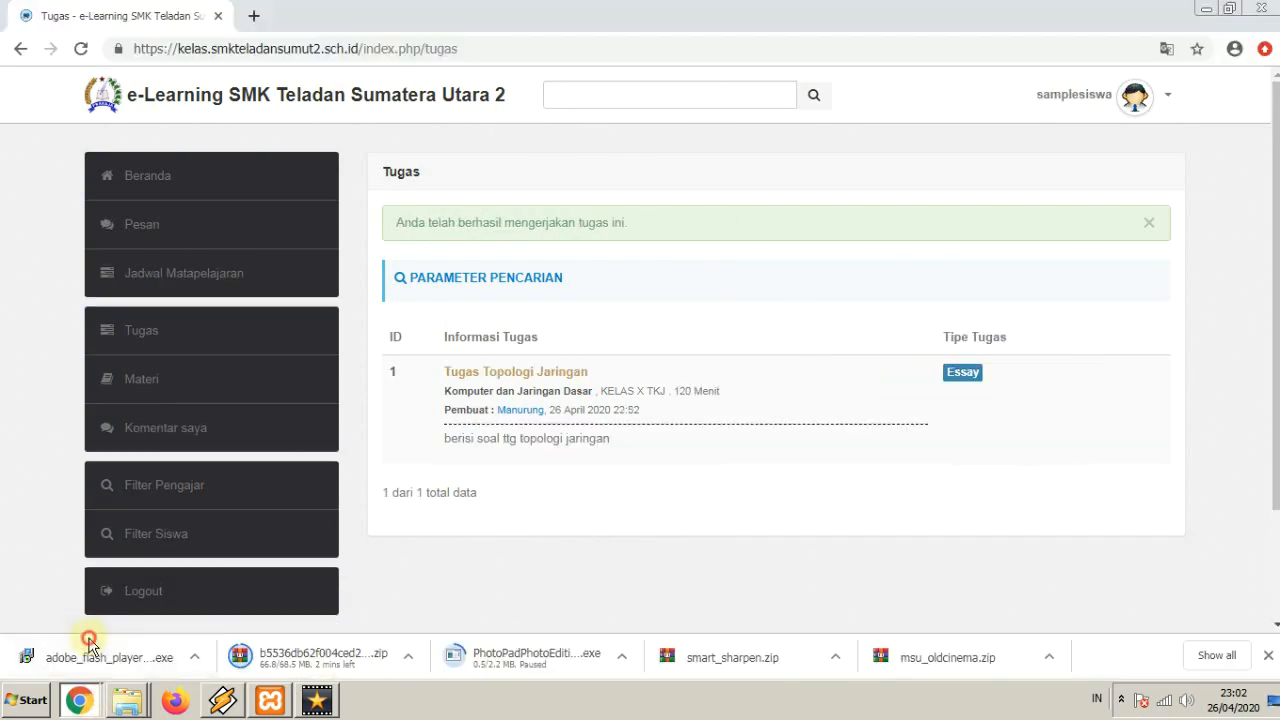
{"action": "left_click", "coordinate": [145, 341]}
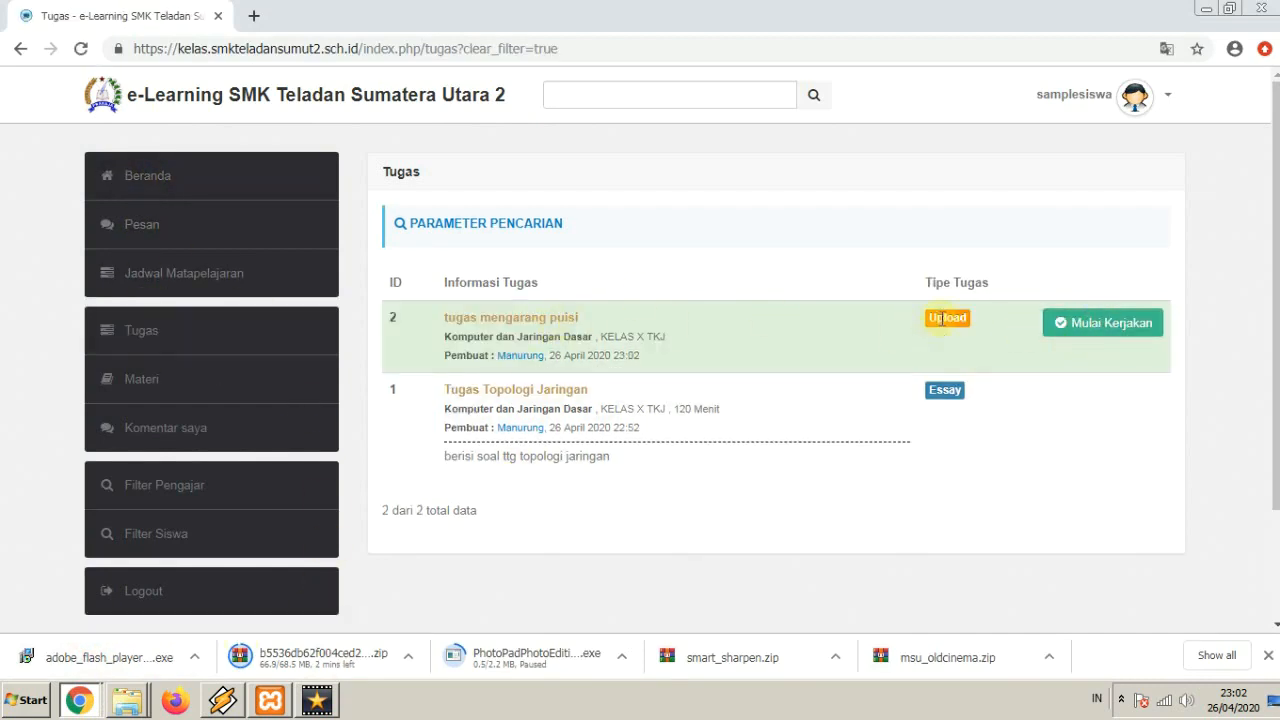
{"action": "left_click", "coordinate": [1083, 325]}
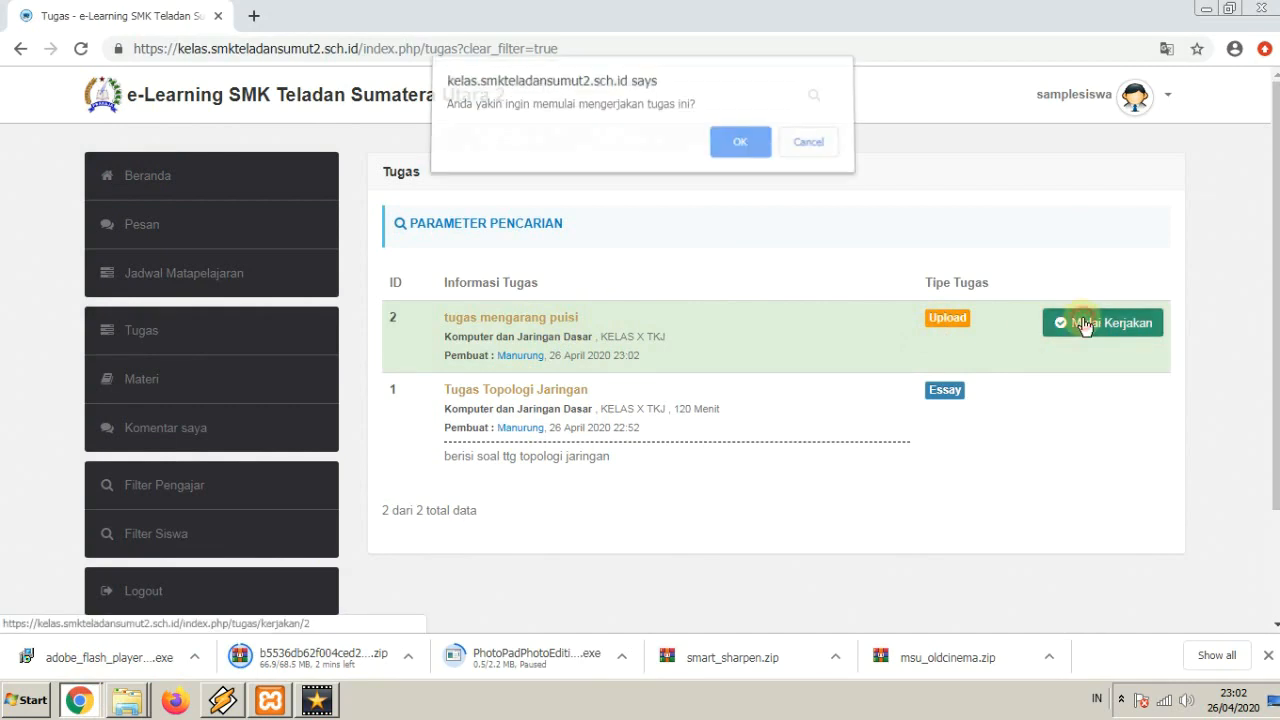
{"action": "left_click", "coordinate": [741, 148]}
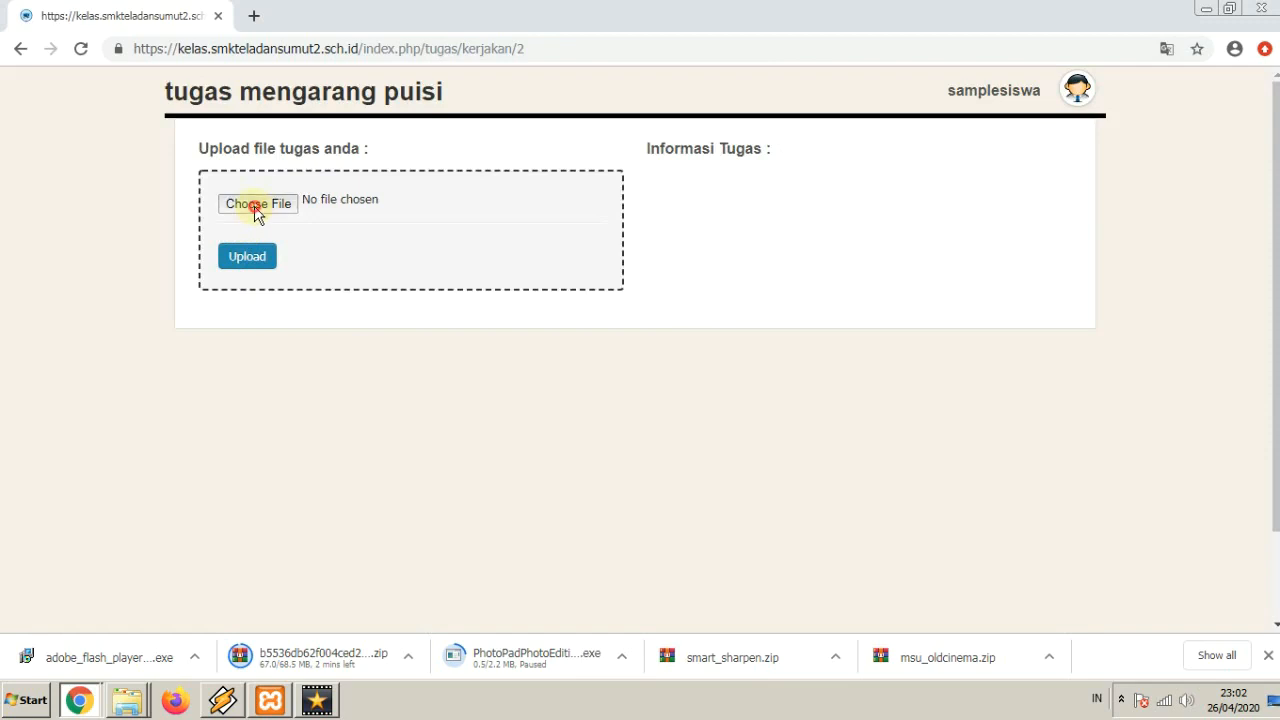
Choose pexels-photo-716276.jpg from the Pictures library as the assignment file and upload it
{"action": "left_click", "coordinate": [256, 205]}
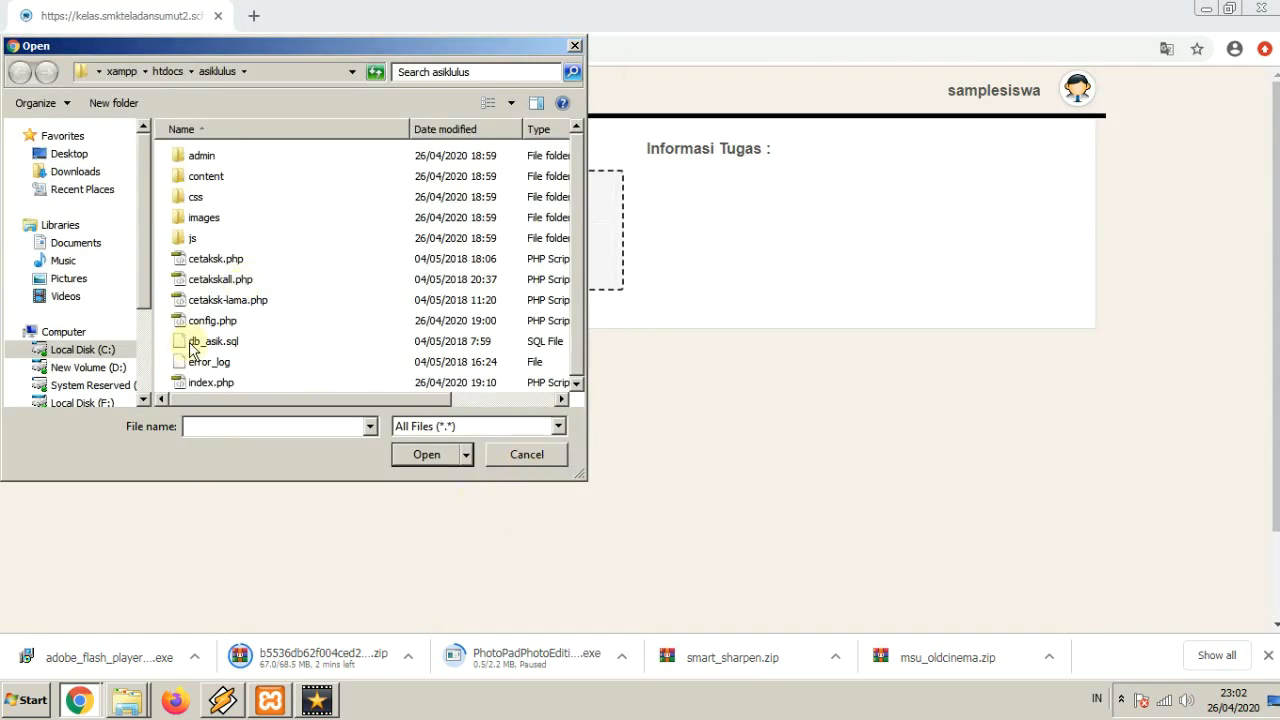
{"action": "left_click", "coordinate": [512, 454]}
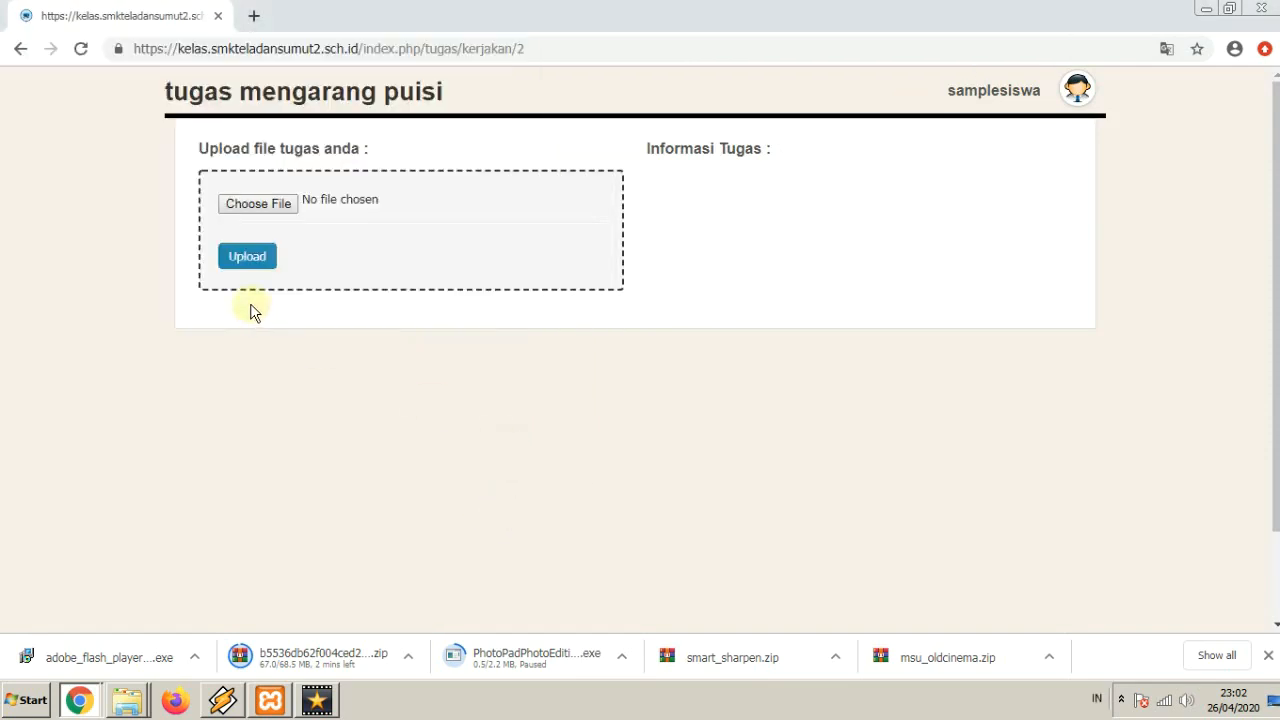
{"action": "left_click", "coordinate": [259, 206]}
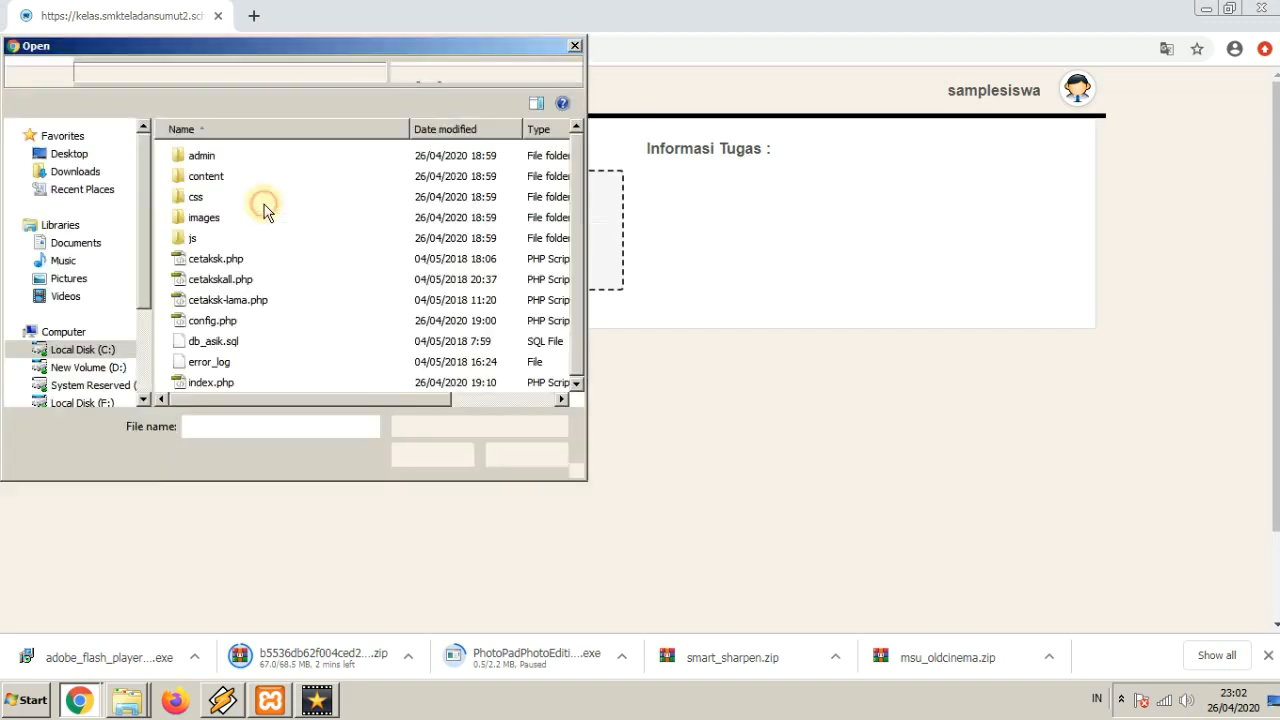
{"action": "left_click", "coordinate": [80, 282]}
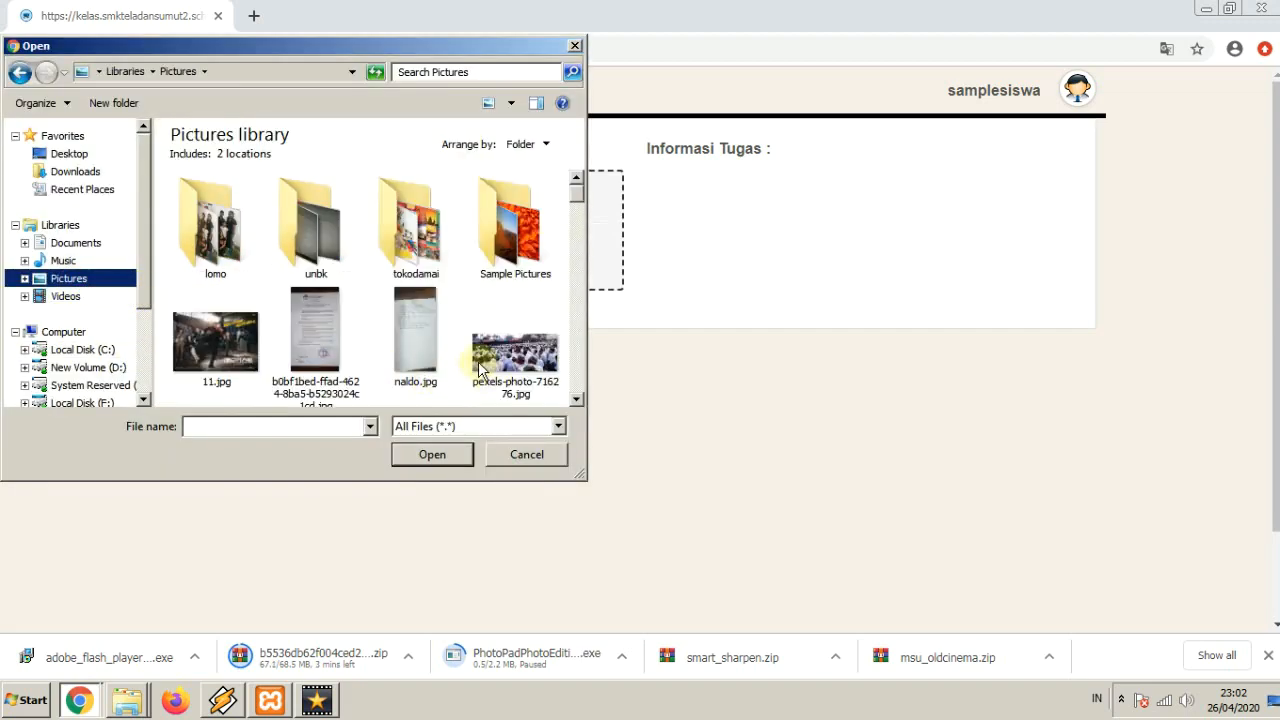
{"action": "left_click", "coordinate": [506, 346]}
{"action": "left_click", "coordinate": [431, 453]}
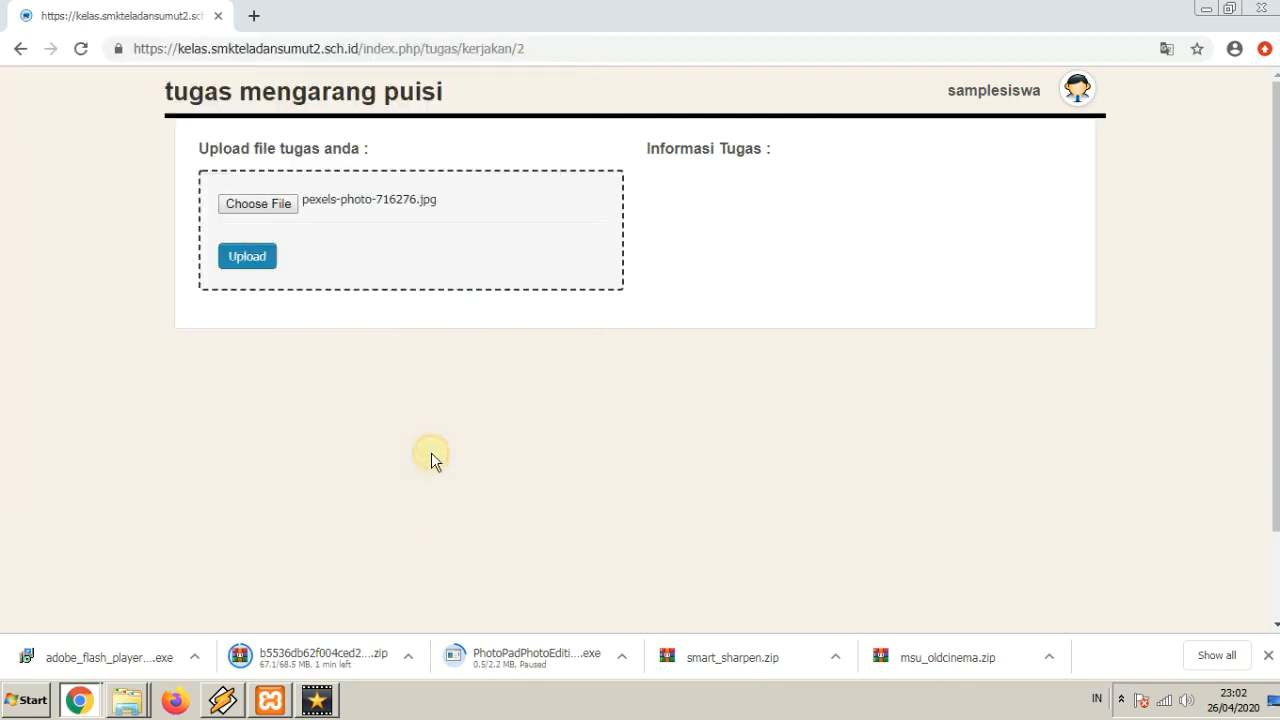
{"action": "left_click", "coordinate": [245, 270]}
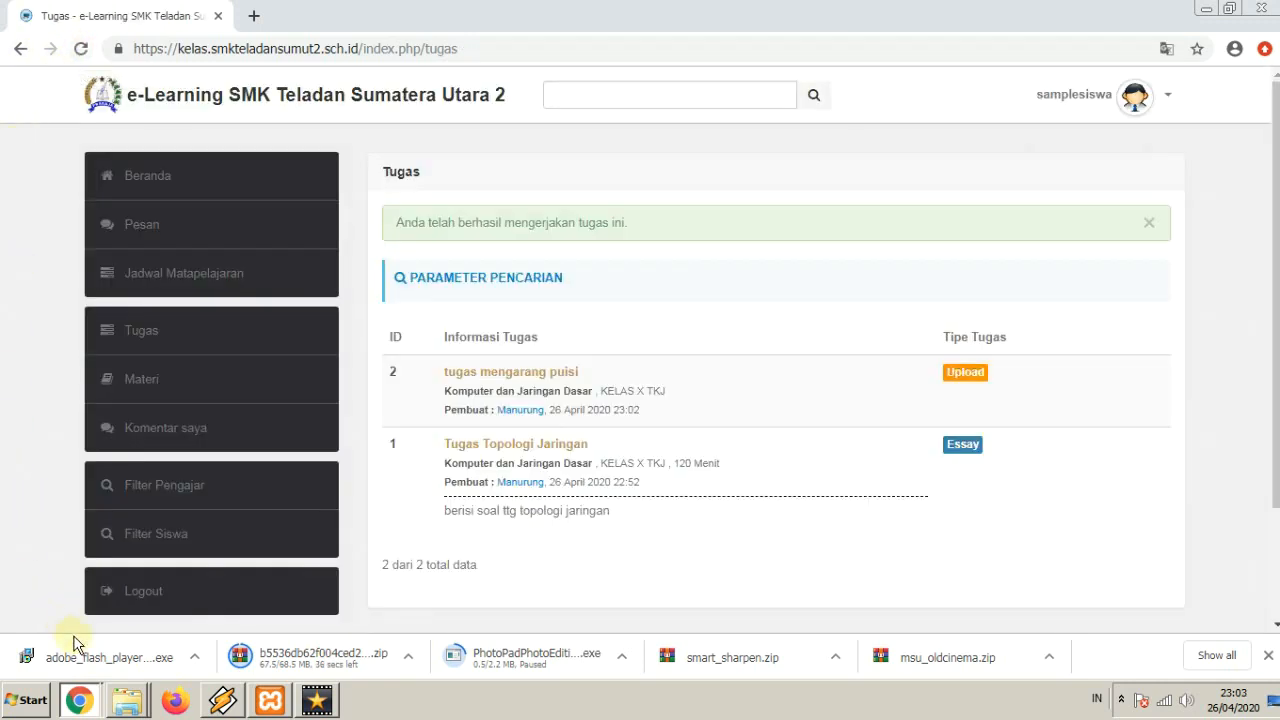
Switch back to the teacher's window and open the sample student's "tugas mengarang puisi" submission for correction
{"action": "left_click", "coordinate": [79, 700]}
{"action": "left_click", "coordinate": [100, 678]}
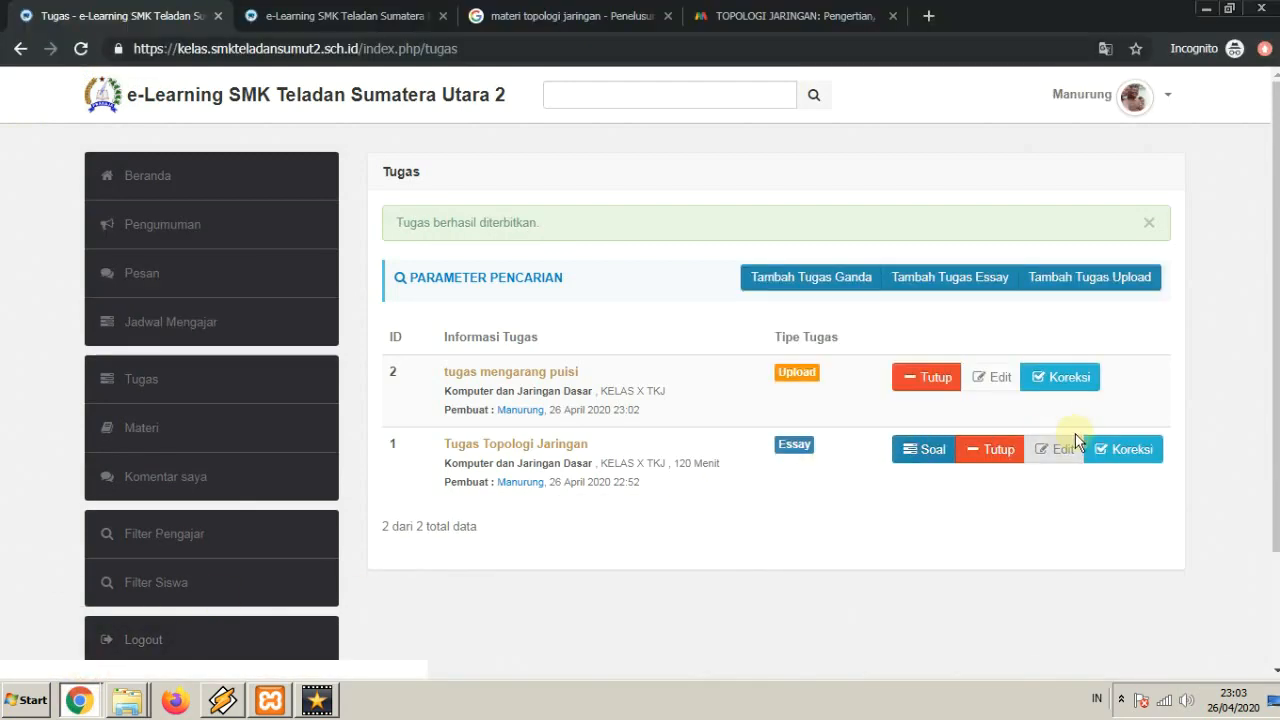
{"action": "left_click", "coordinate": [143, 380]}
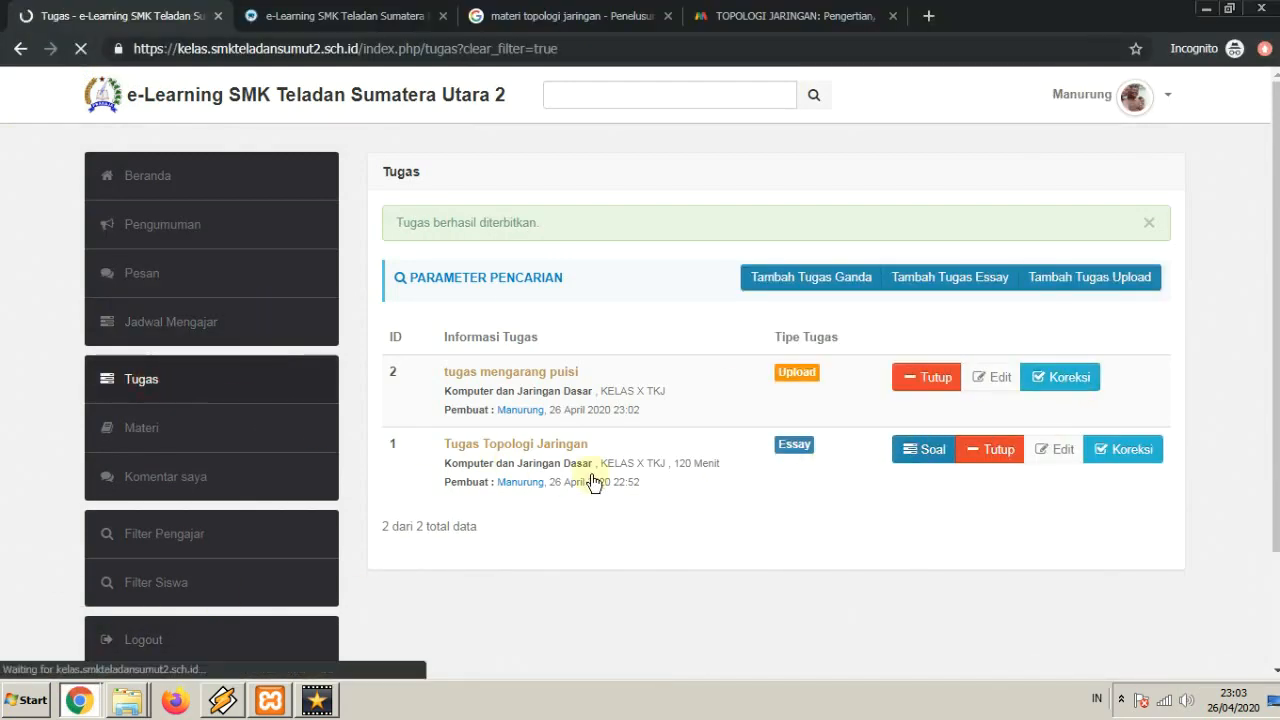
{"action": "left_click", "coordinate": [1058, 331]}
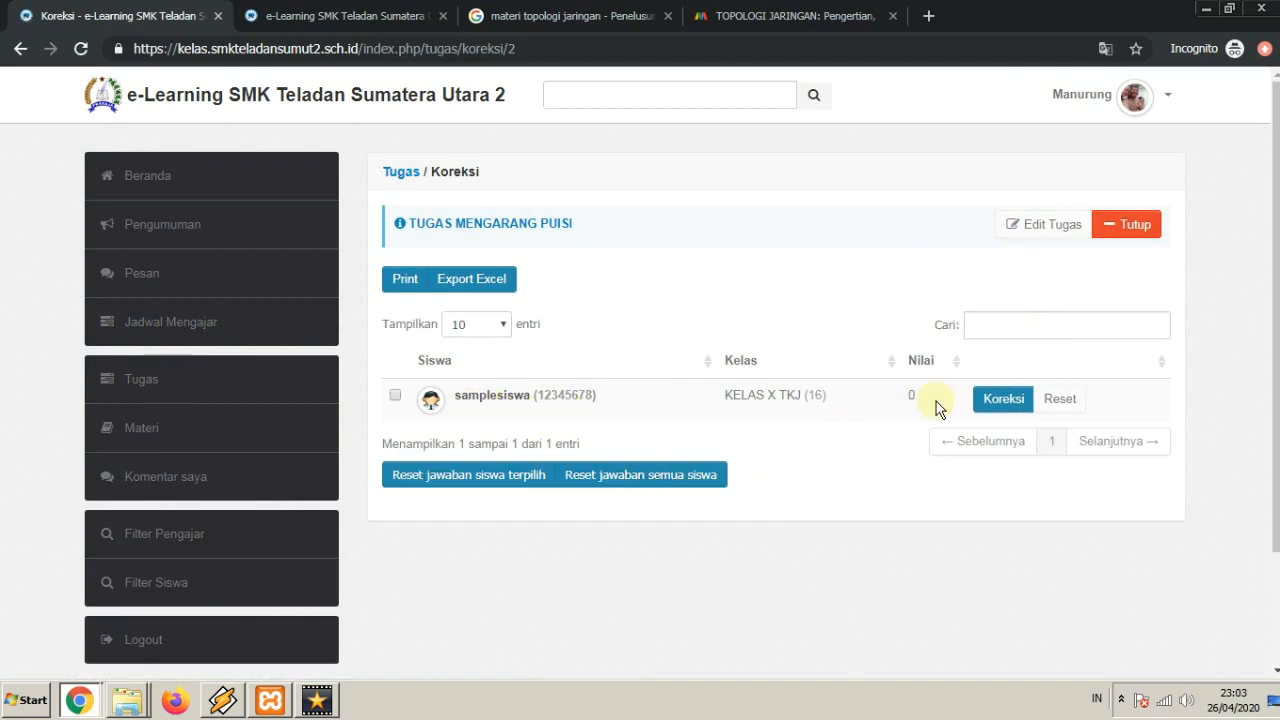
{"action": "left_click", "coordinate": [1002, 400]}
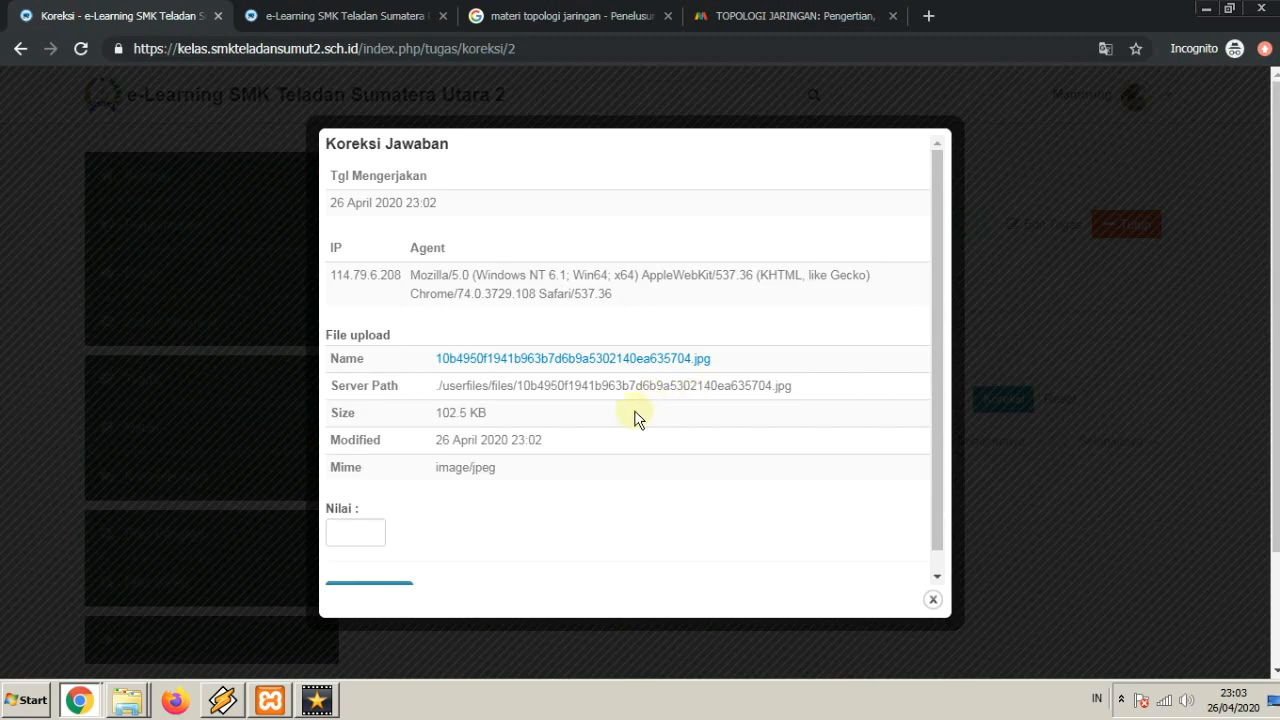
View the student's uploaded image from the correction details, check the score field and close the correction without entering a score
{"action": "scroll", "coordinate": [617, 447], "scroll_direction": "down", "scroll_amount": 1}
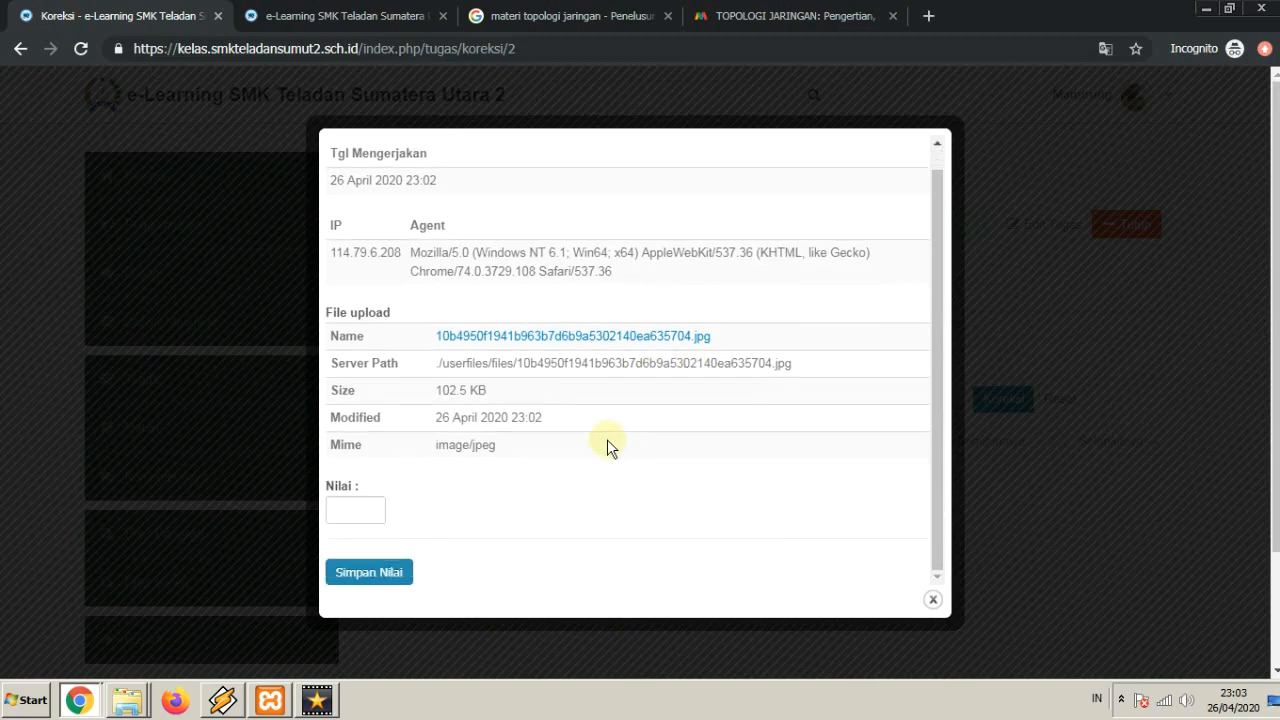
{"action": "left_click", "coordinate": [533, 341]}
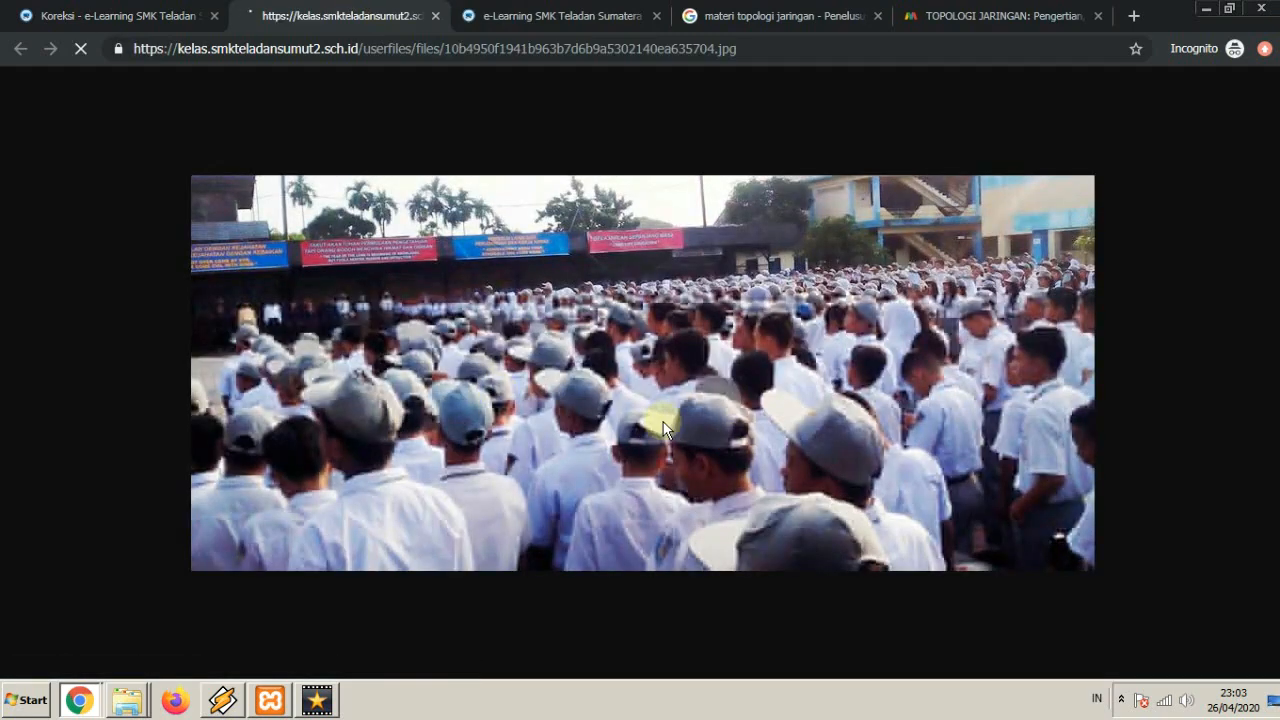
{"action": "left_click", "coordinate": [436, 16]}
{"action": "left_click", "coordinate": [372, 514]}
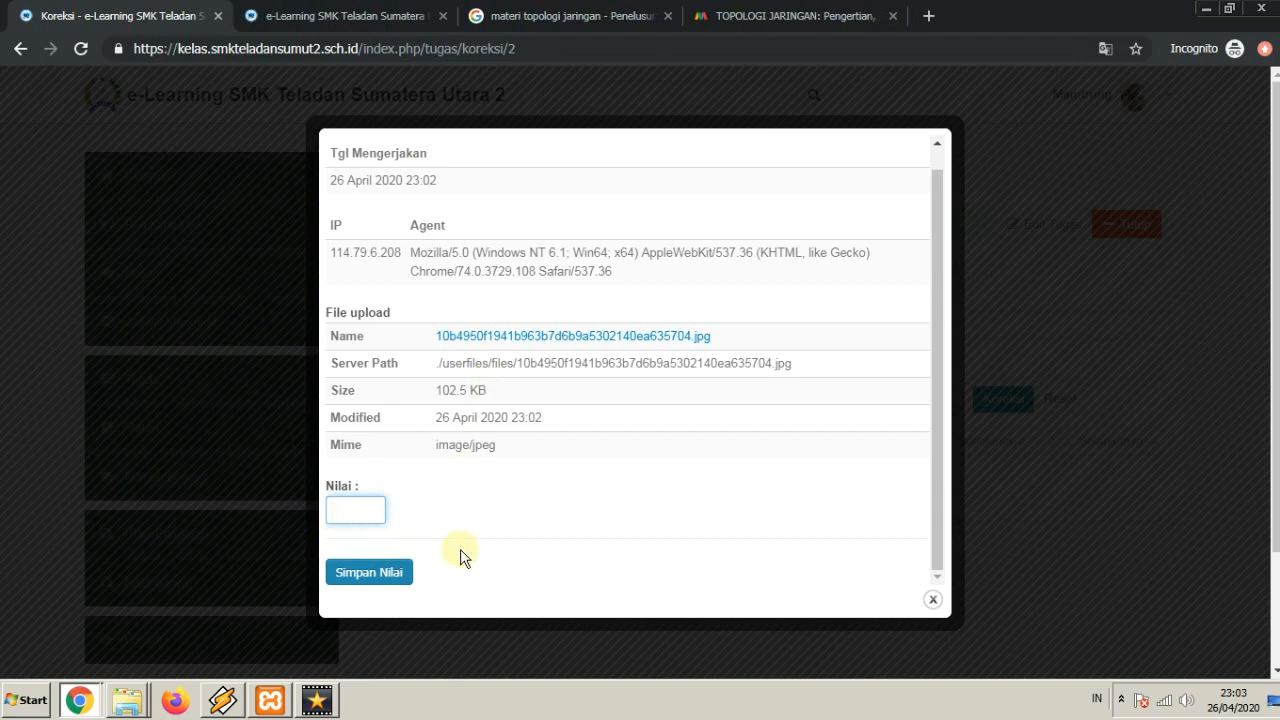
{"action": "left_click", "coordinate": [933, 602]}
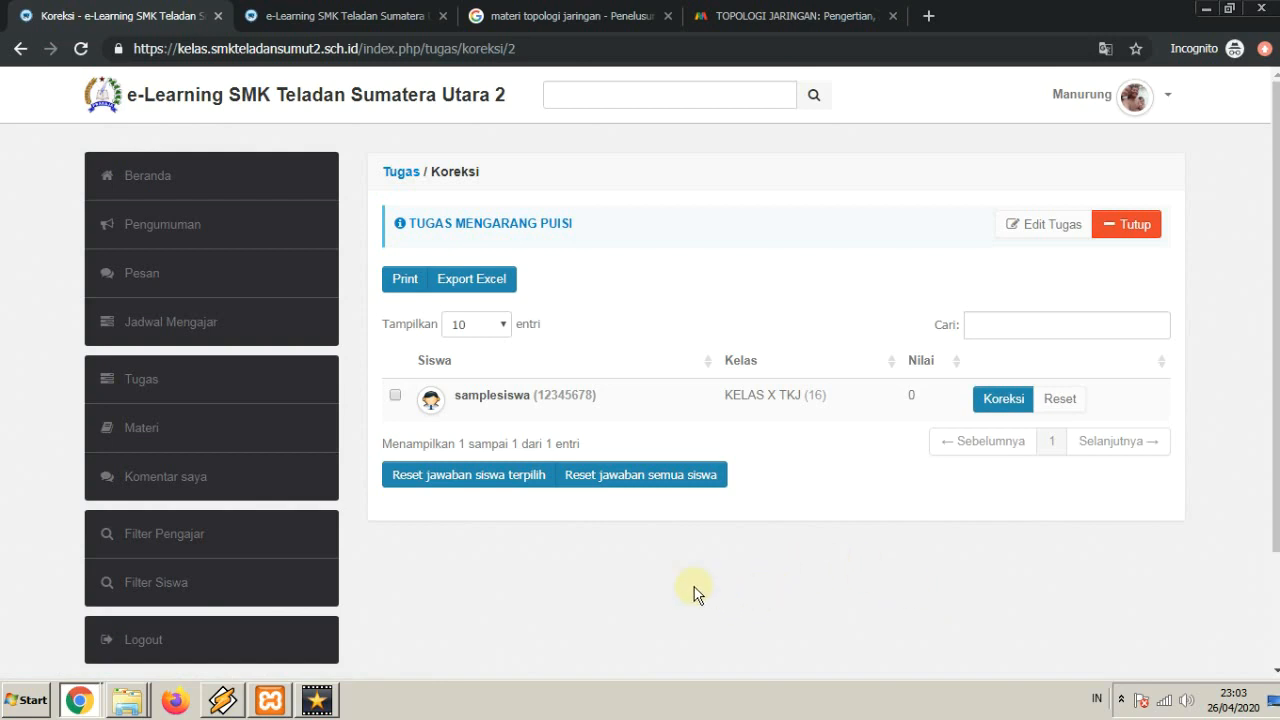
Go to the teacher's materials list and view the detail page of "55 jenis Perangkat Keras Komputer" with its embedded document
{"action": "left_click", "coordinate": [145, 428]}
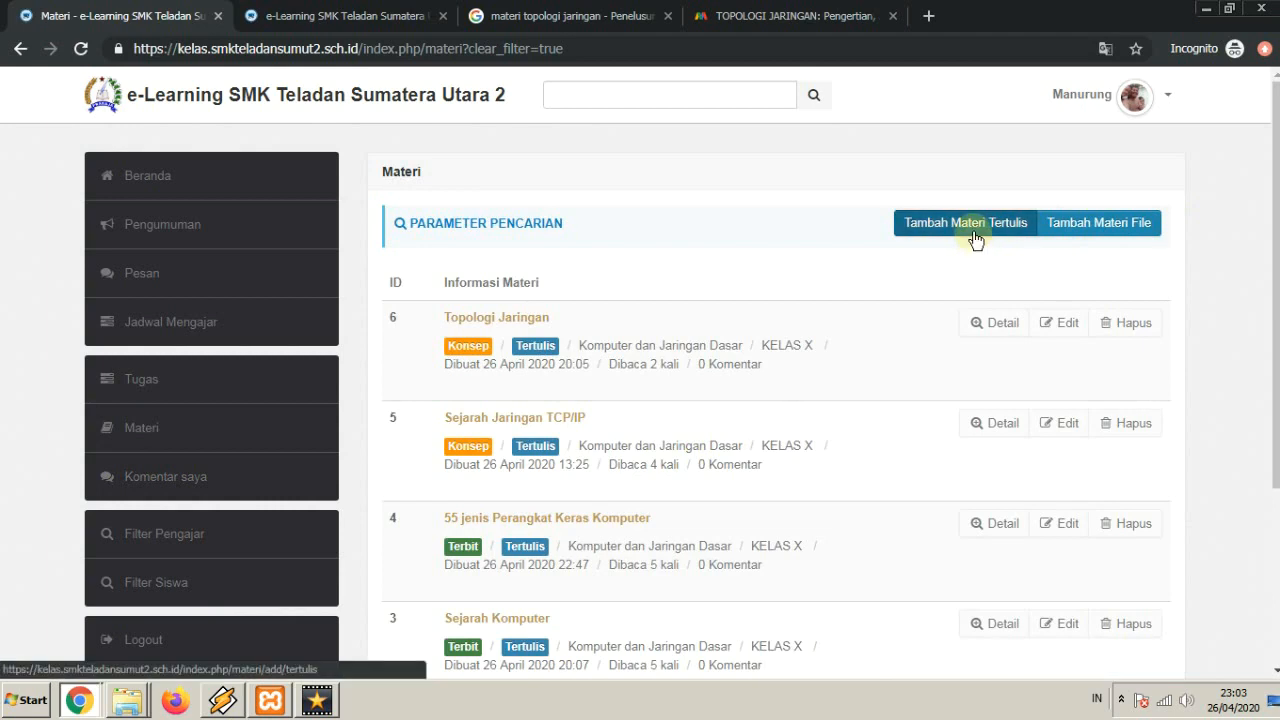
{"action": "scroll", "coordinate": [851, 437], "scroll_direction": "down", "scroll_amount": 2}
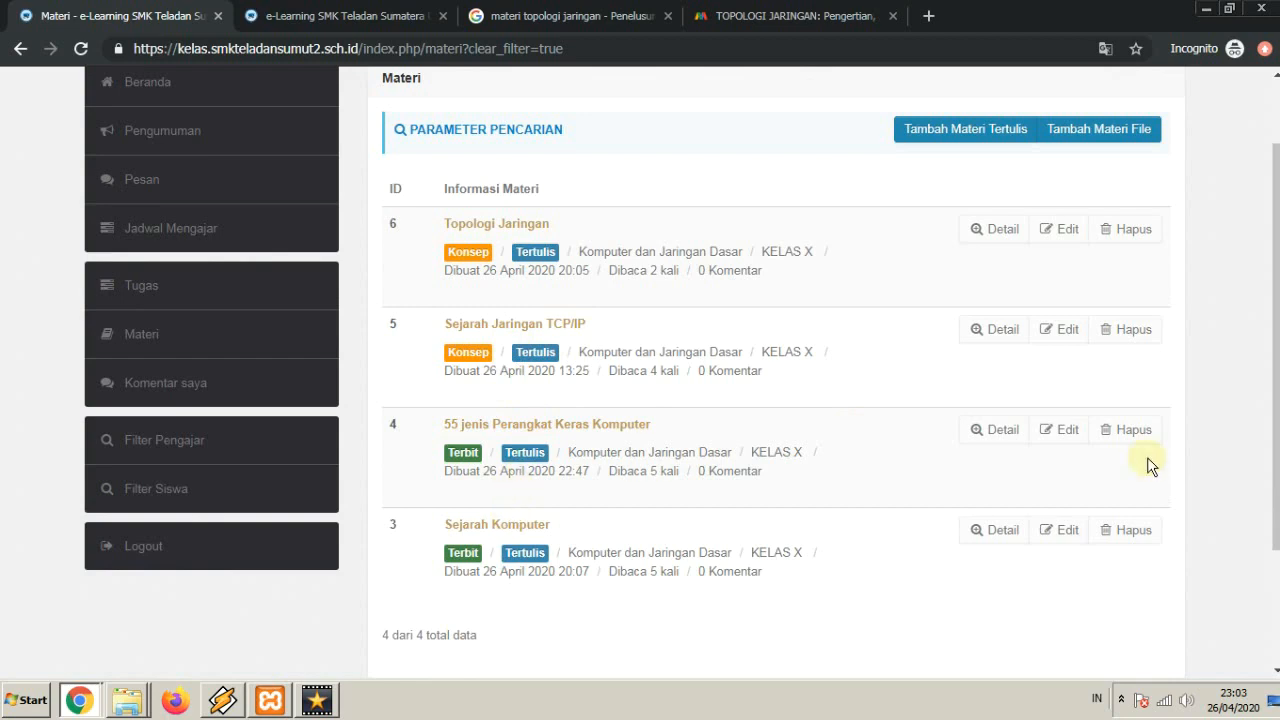
{"action": "left_click", "coordinate": [1008, 440]}
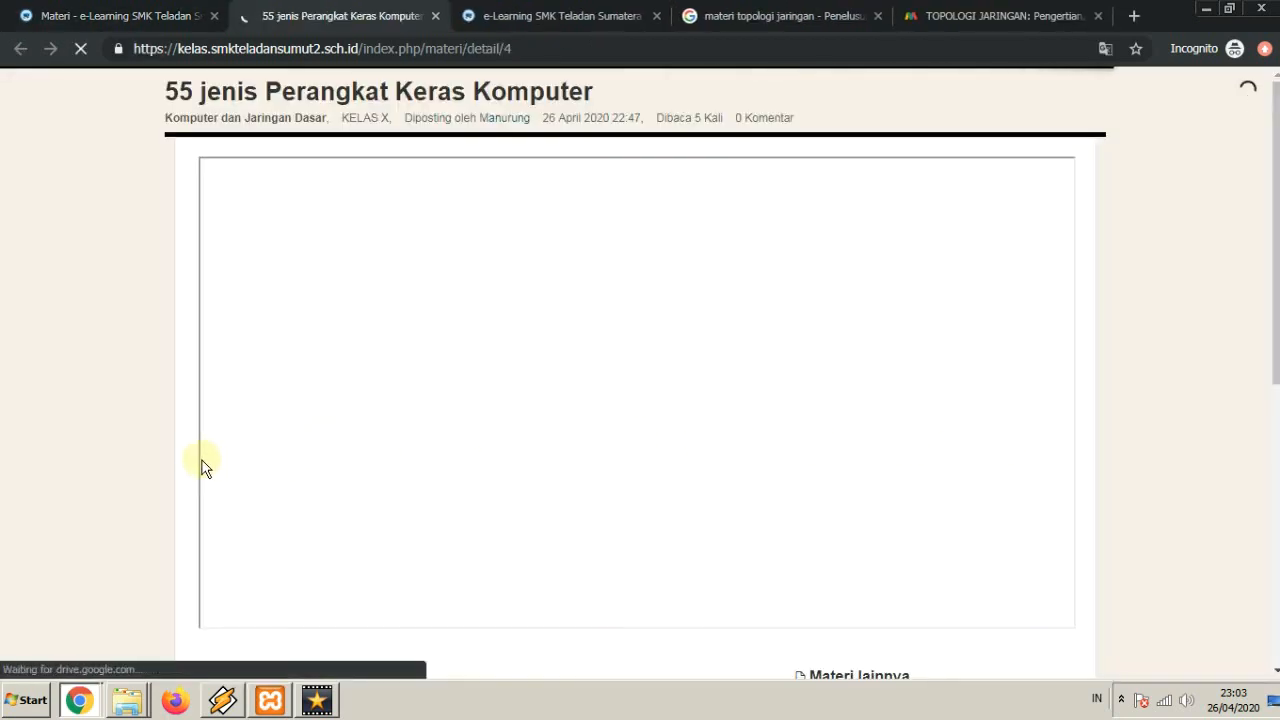
{"action": "scroll", "coordinate": [203, 467], "scroll_direction": "down", "scroll_amount": 1}
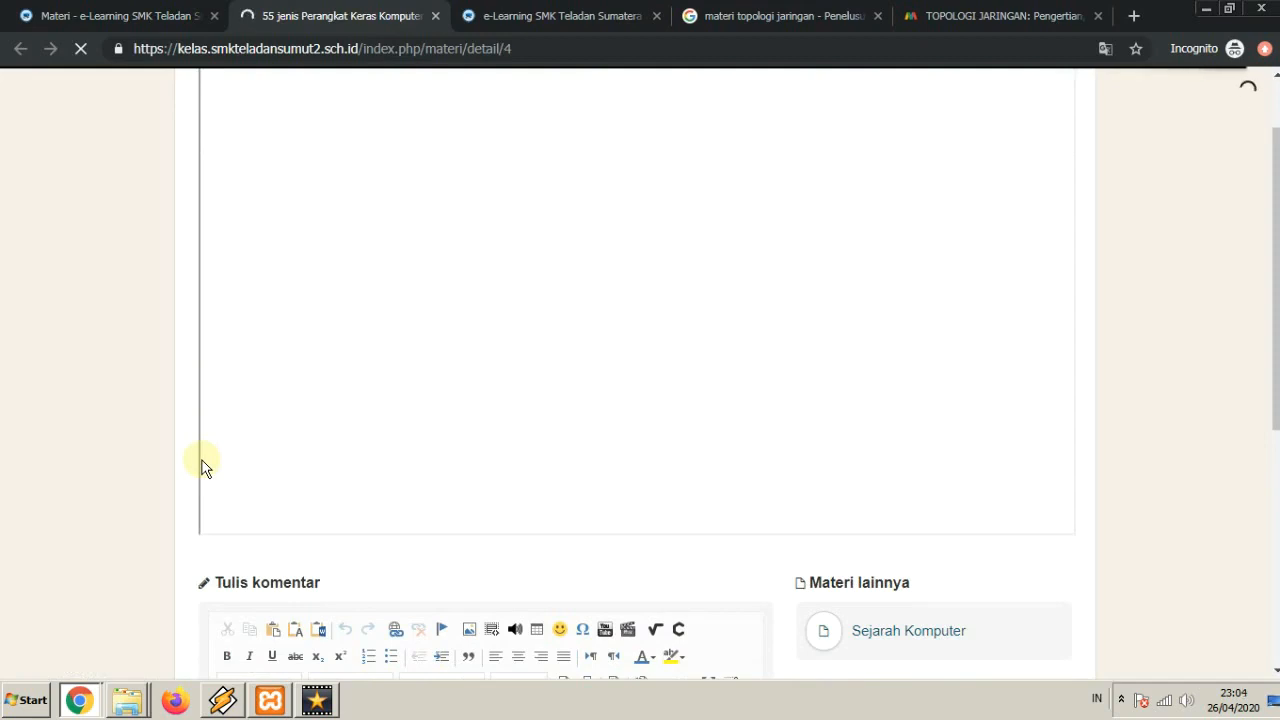
{"action": "scroll", "coordinate": [354, 331], "scroll_direction": "up", "scroll_amount": 1}
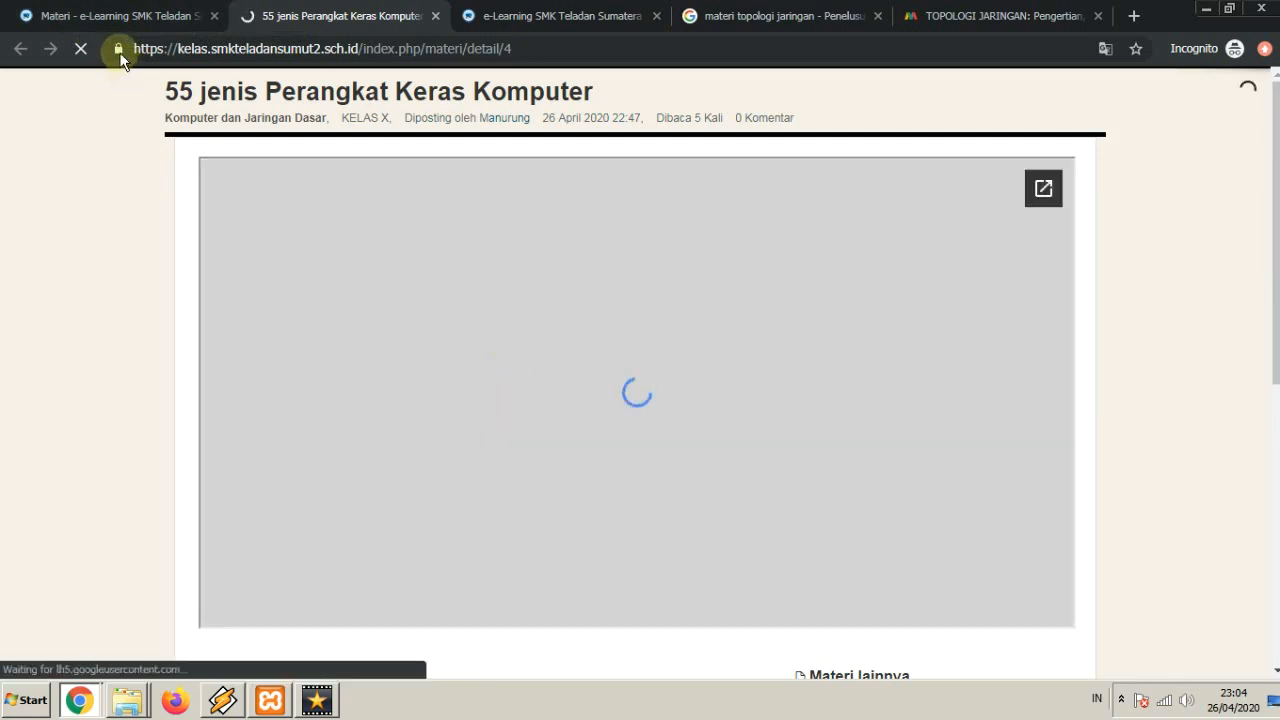
{"action": "scroll", "coordinate": [545, 466], "scroll_direction": "down", "scroll_amount": 1}
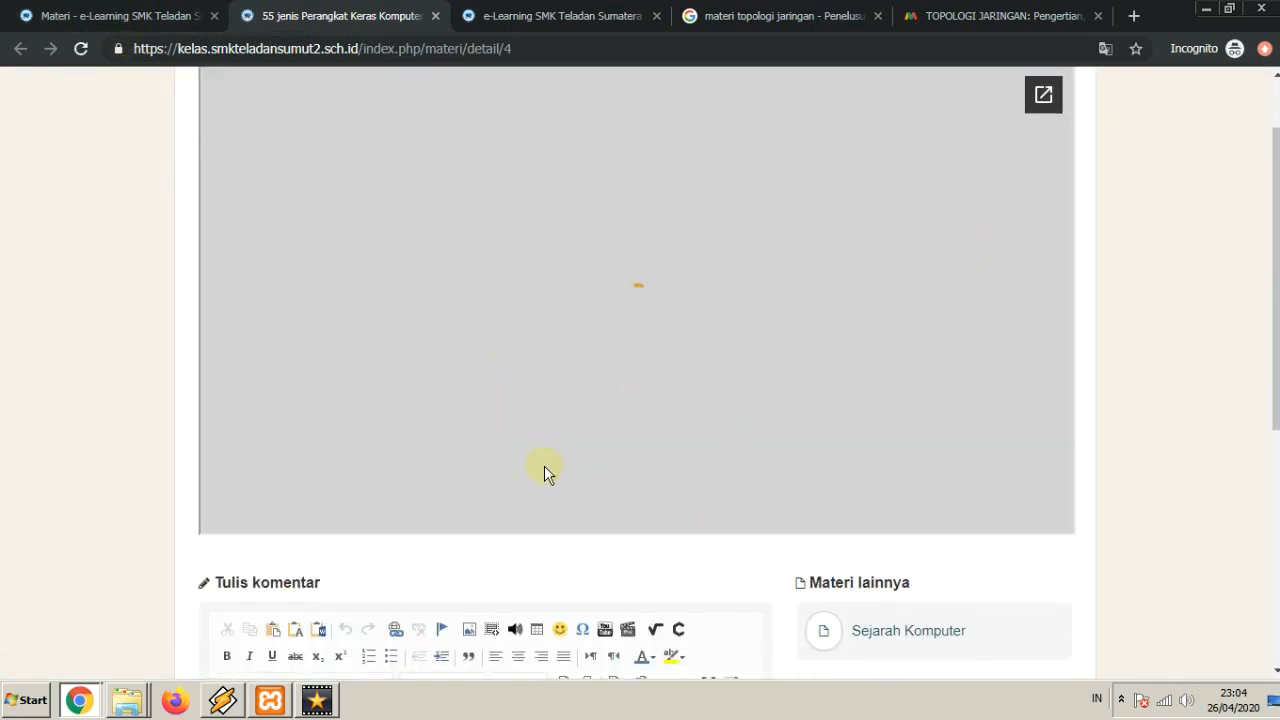
{"action": "scroll", "coordinate": [637, 462], "scroll_direction": "up", "scroll_amount": 1}
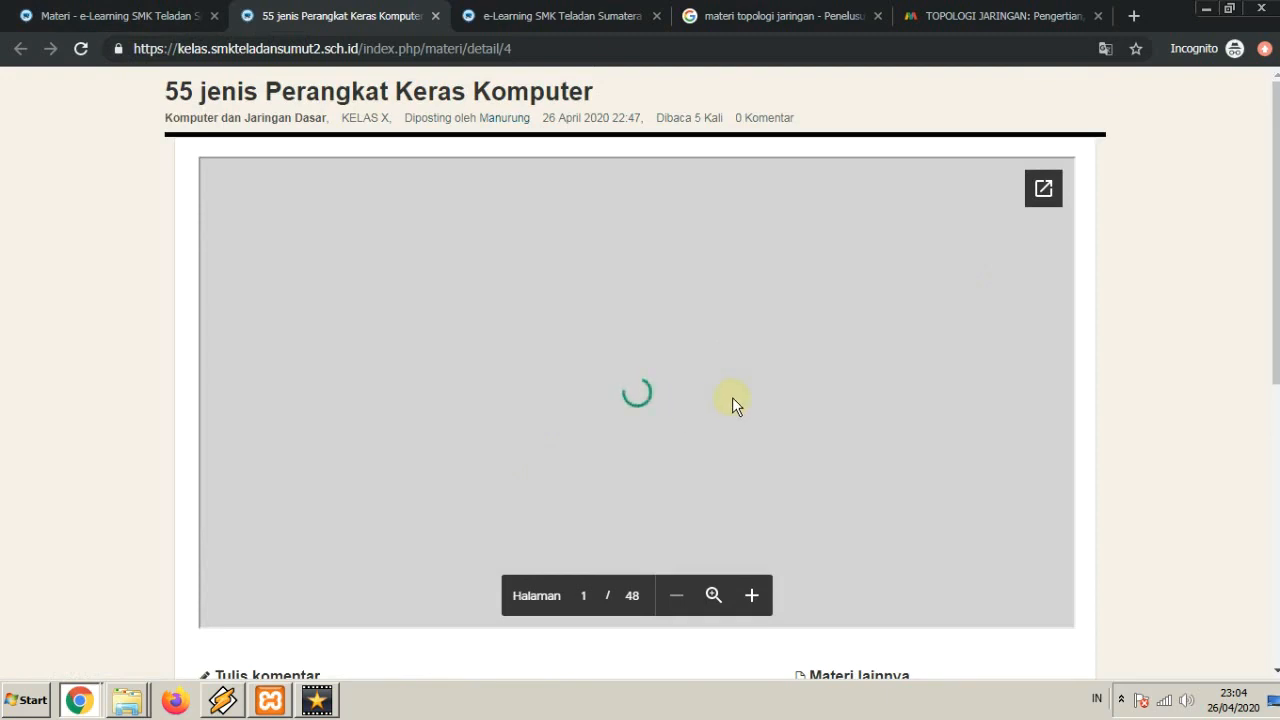
Return to the materials list, start a new written material and look over its title, subject, class and content fields
{"action": "left_click", "coordinate": [139, 22]}
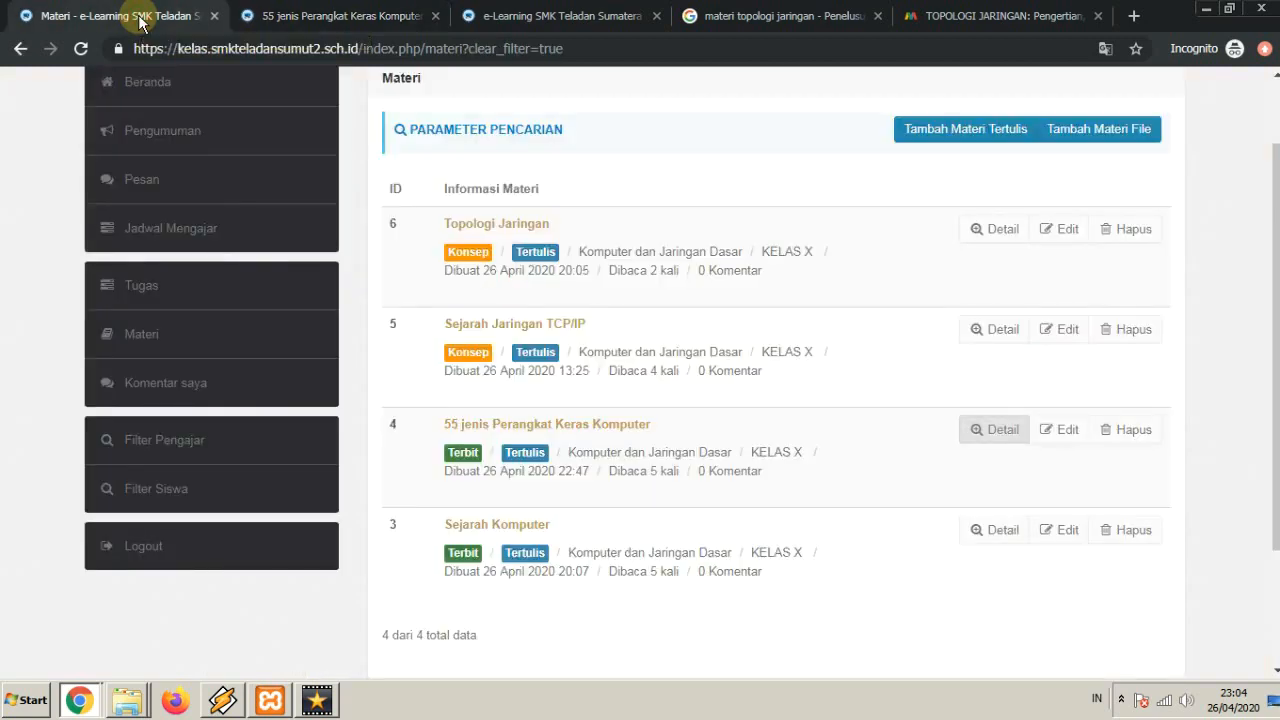
{"action": "left_click", "coordinate": [953, 136]}
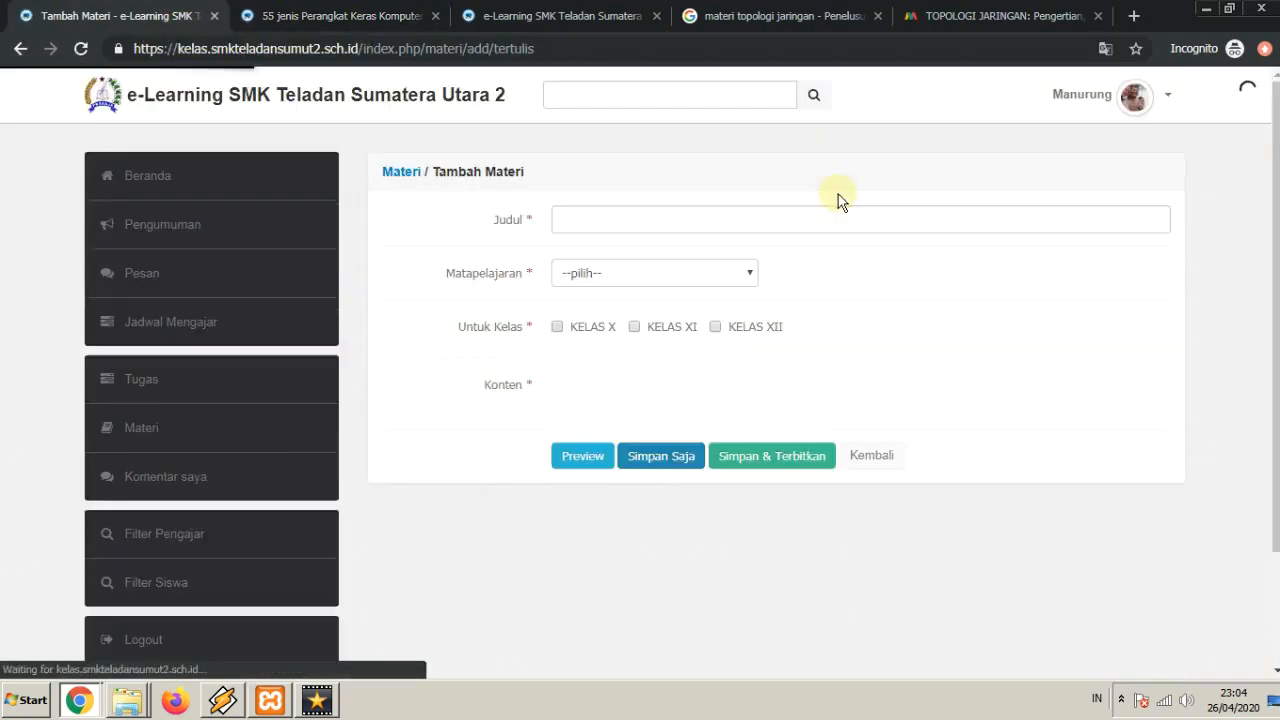
{"action": "left_click", "coordinate": [742, 506]}
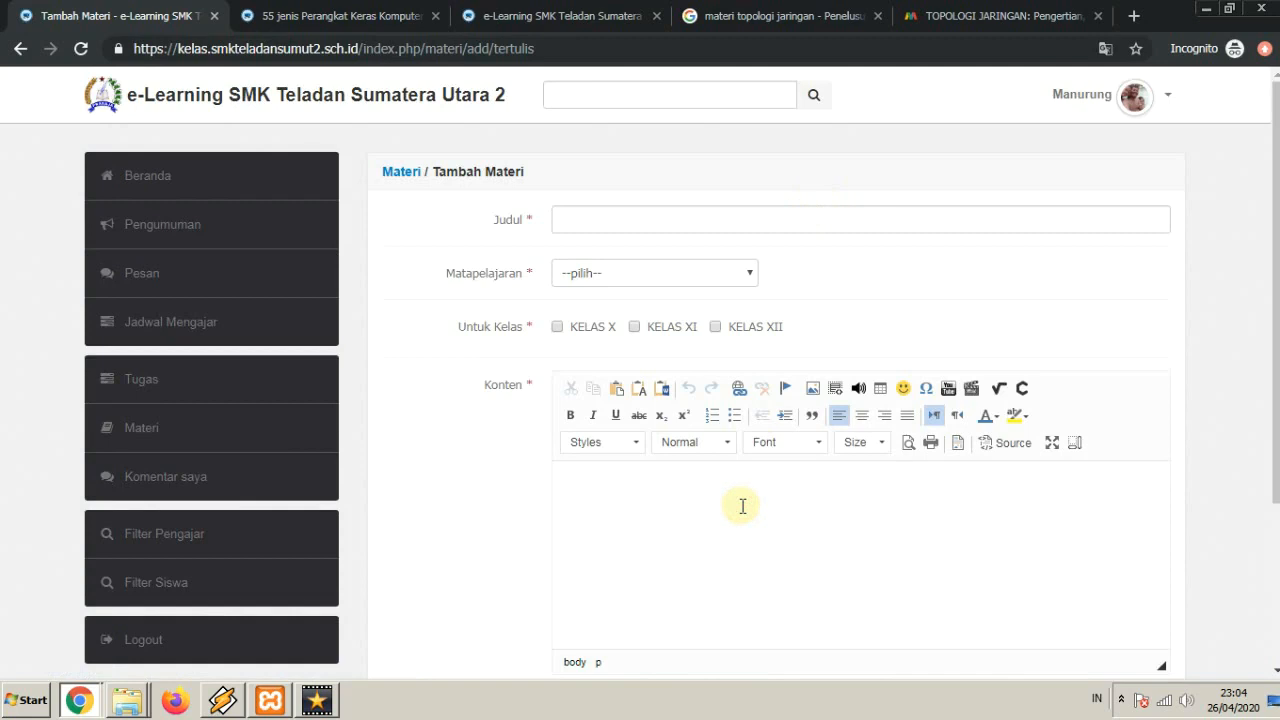
{"action": "scroll", "coordinate": [742, 506], "scroll_direction": "down", "scroll_amount": 1}
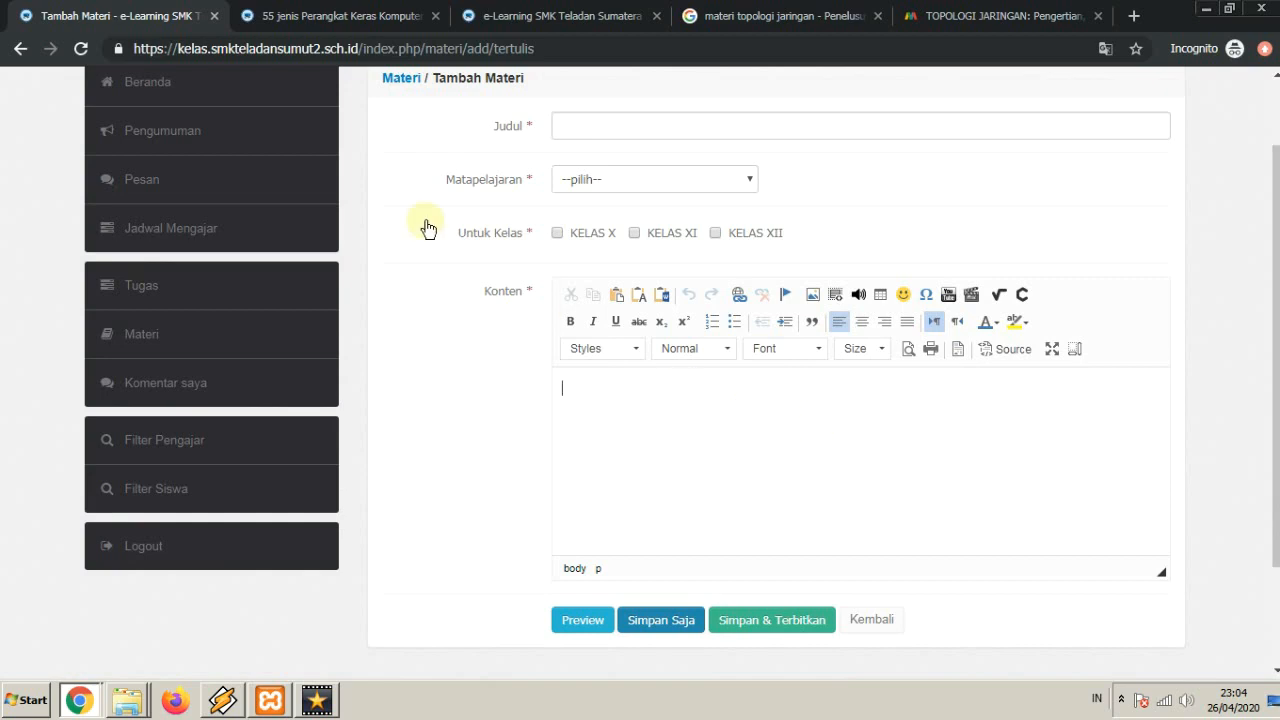
Close the "55 jenis Perangkat Keras Komputer" page and review the blank form for adding a written material
{"action": "left_click", "coordinate": [330, 18]}
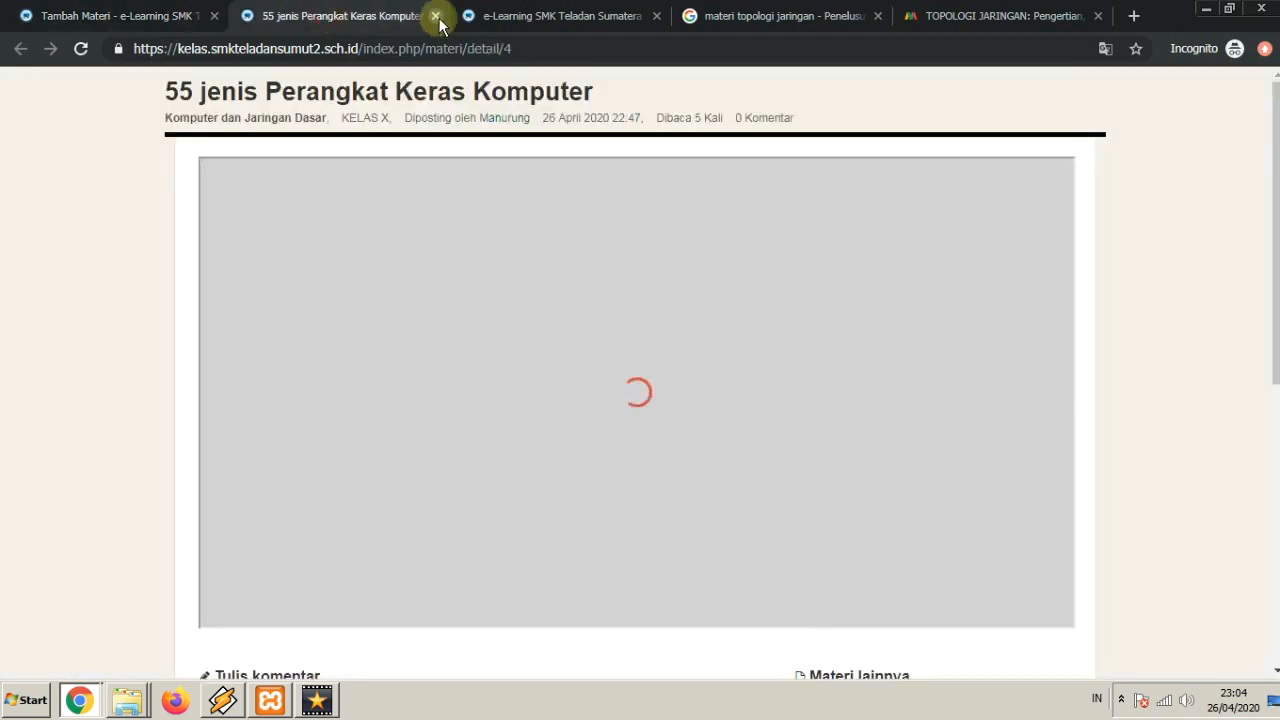
{"action": "left_click", "coordinate": [435, 16]}
{"action": "scroll", "coordinate": [455, 386], "scroll_direction": "up", "scroll_amount": 1}
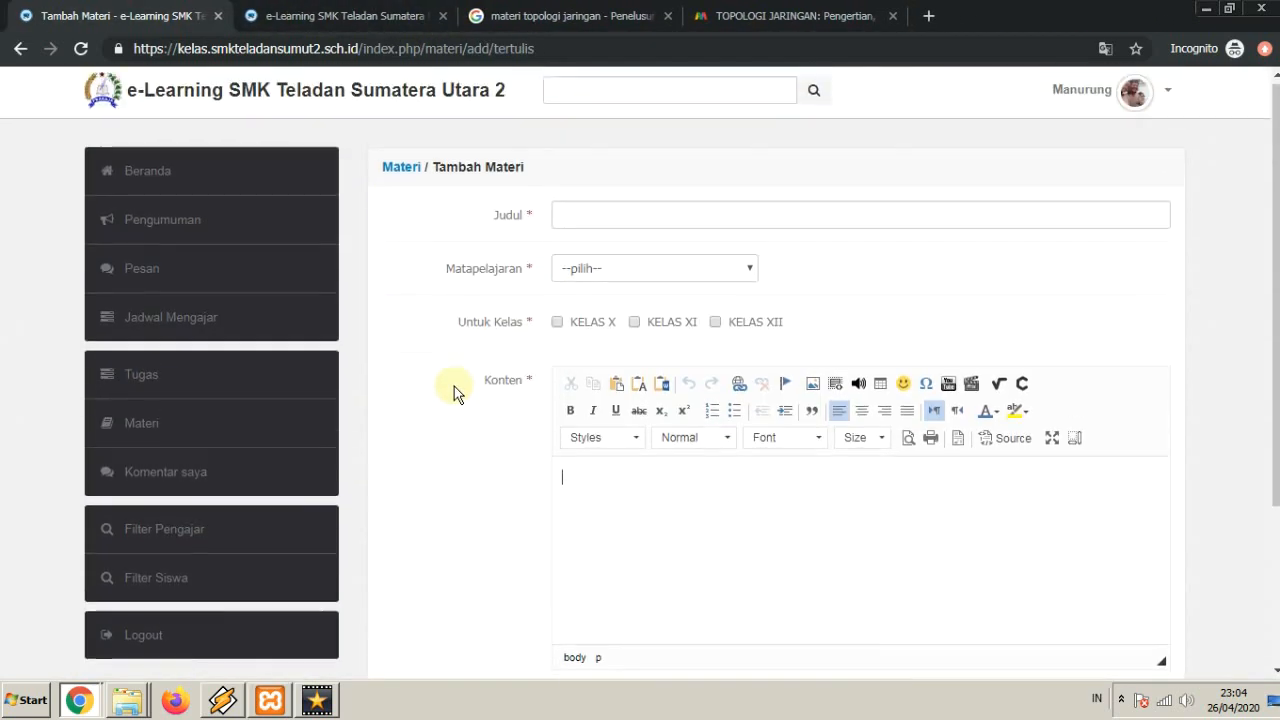
{"action": "scroll", "coordinate": [454, 386], "scroll_direction": "down", "scroll_amount": 1}
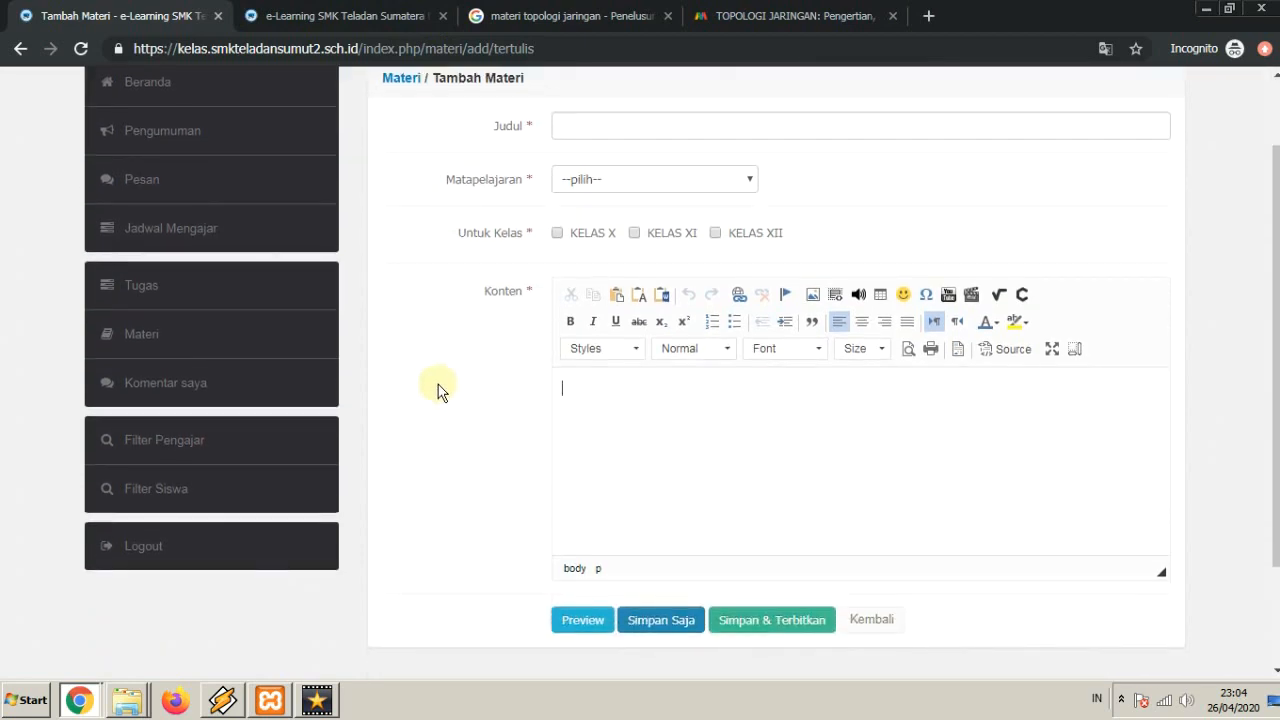
{"action": "left_click", "coordinate": [440, 390]}
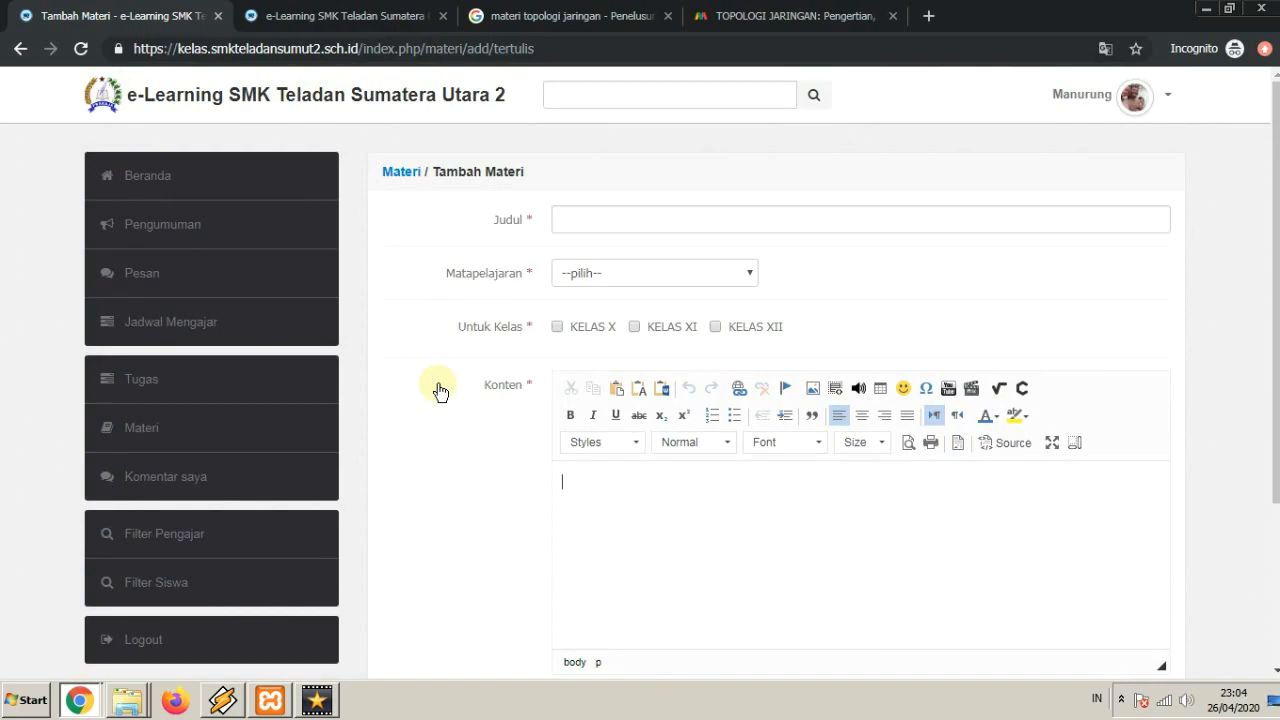